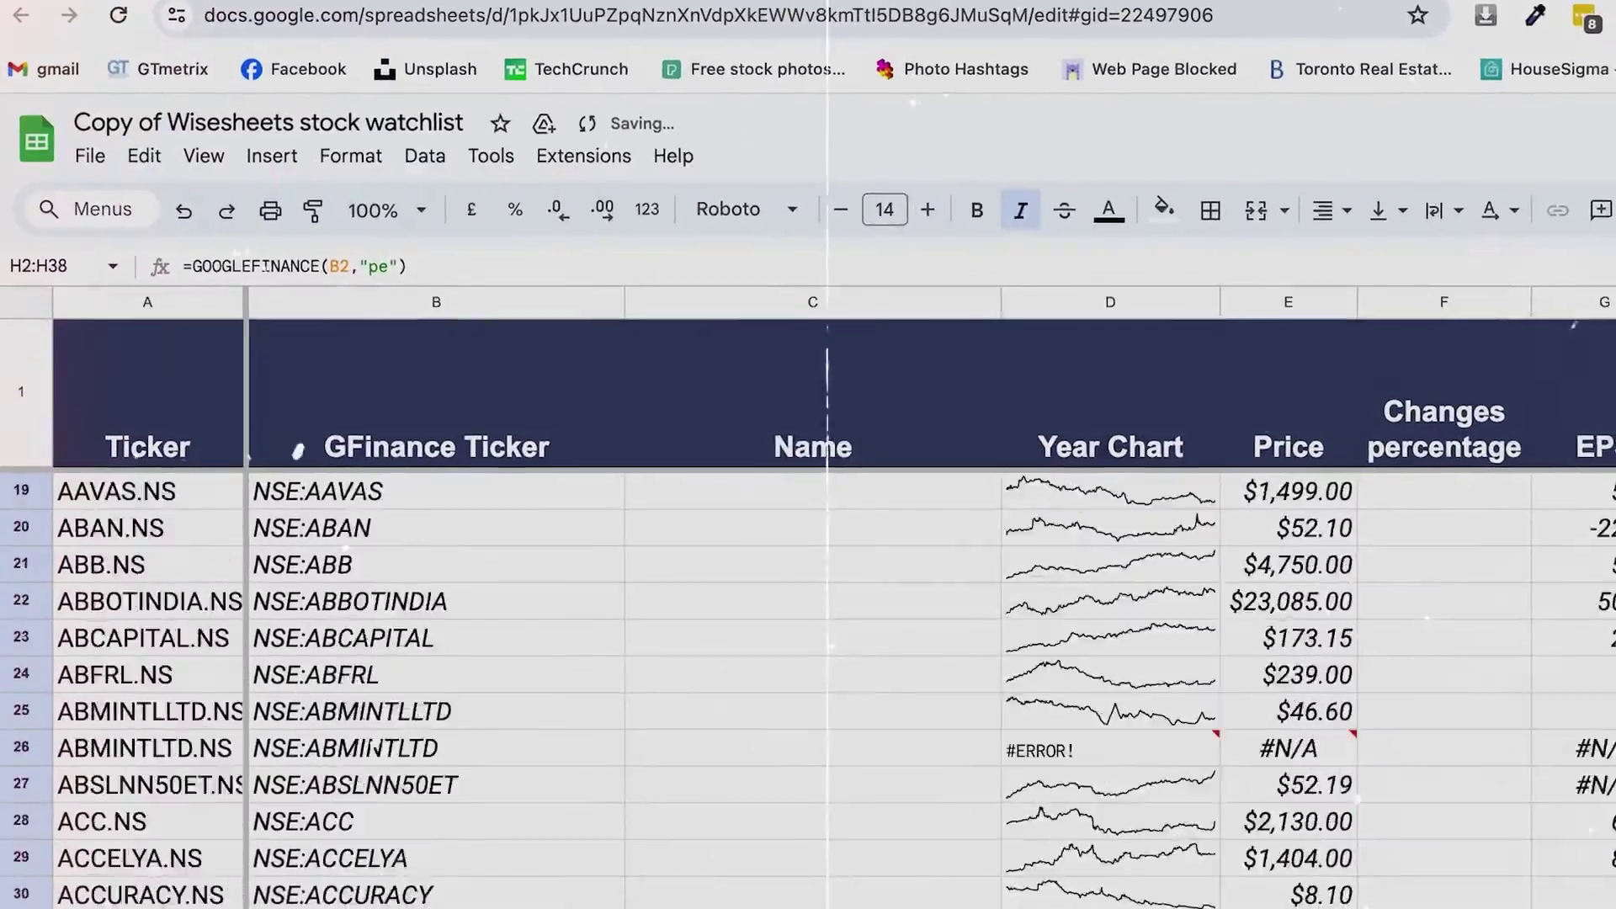
{"action": "scroll", "coordinate": [808, 673], "scroll_direction": "up", "scroll_amount": 10}
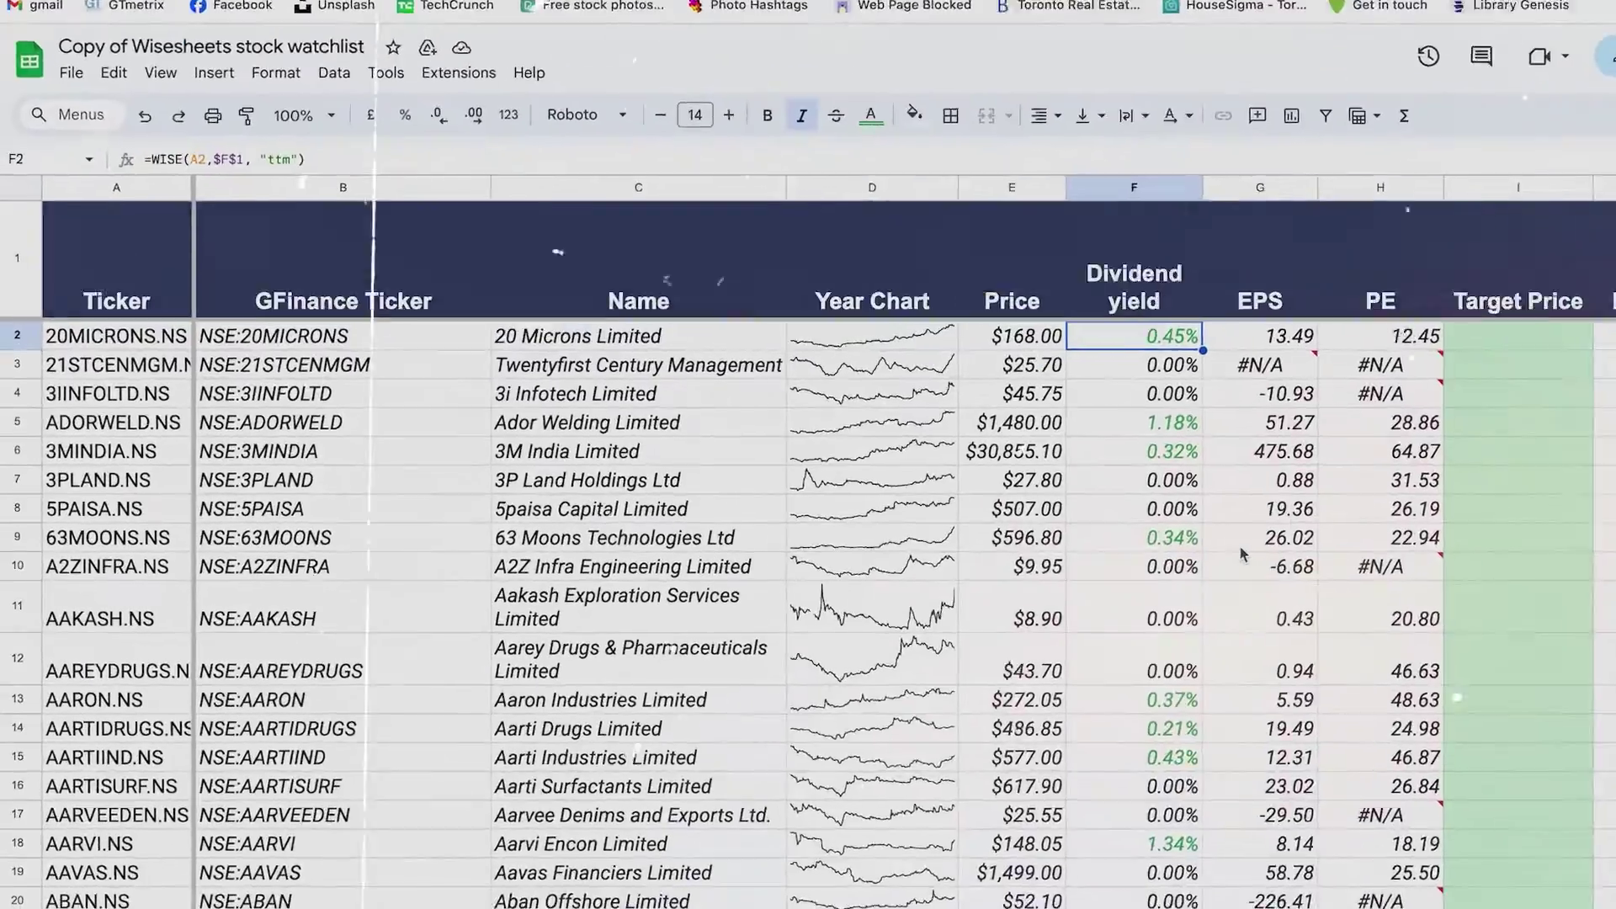
{"action": "scroll", "coordinate": [1262, 539], "scroll_direction": "down", "scroll_amount": 5}
{"action": "scroll", "coordinate": [808, 455], "scroll_direction": "down", "scroll_amount": 3}
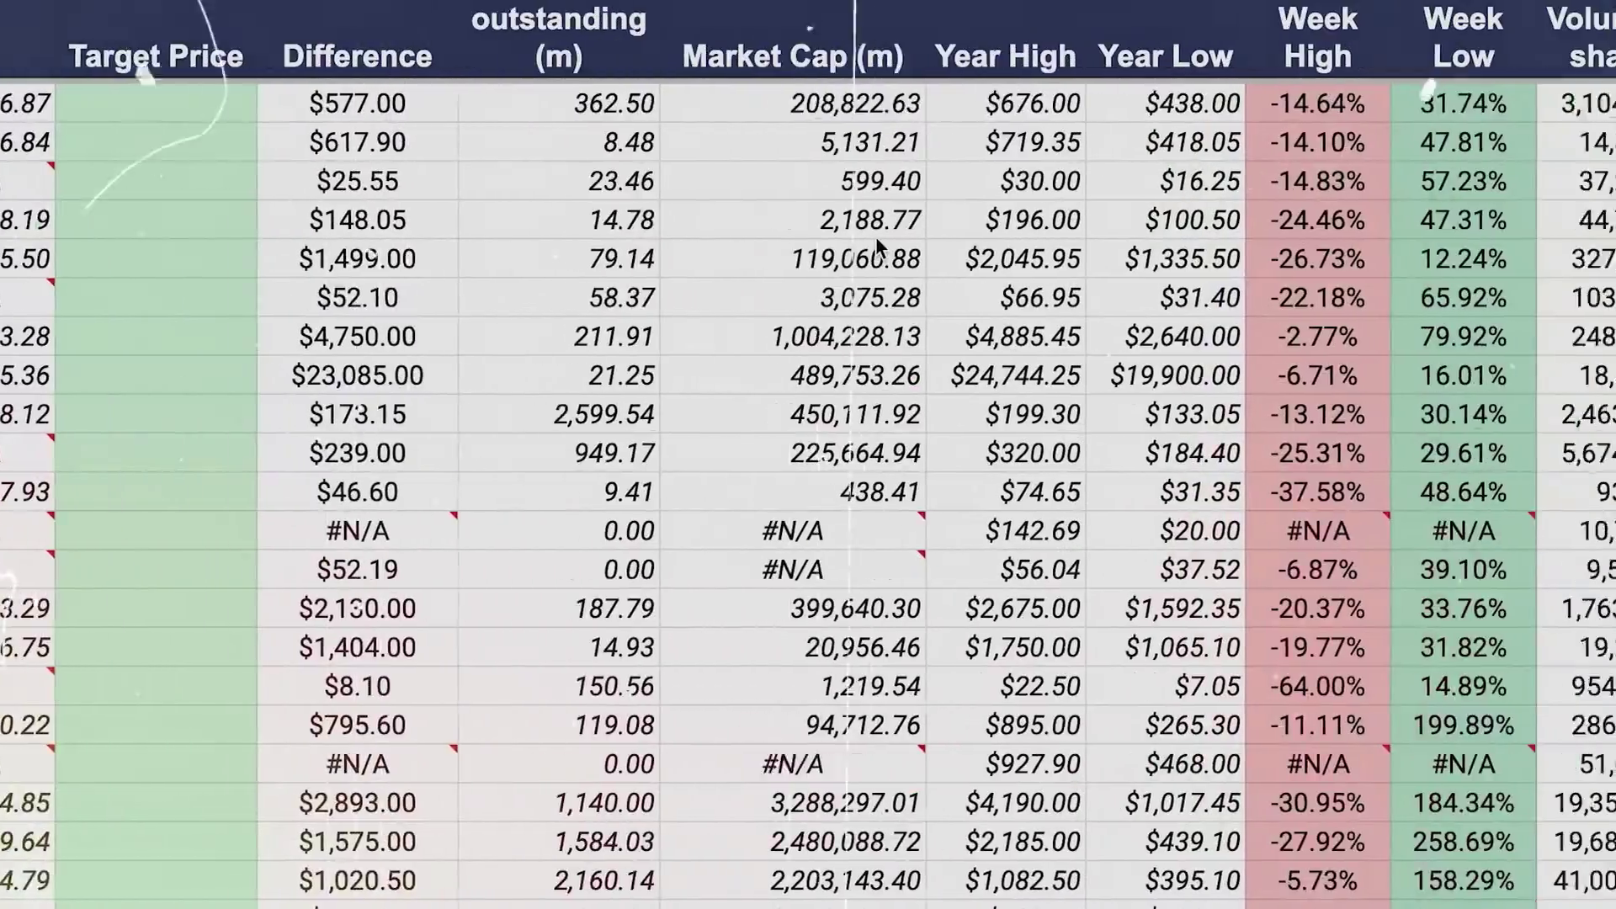
{"action": "scroll", "coordinate": [878, 246], "scroll_direction": "down", "scroll_amount": 3}
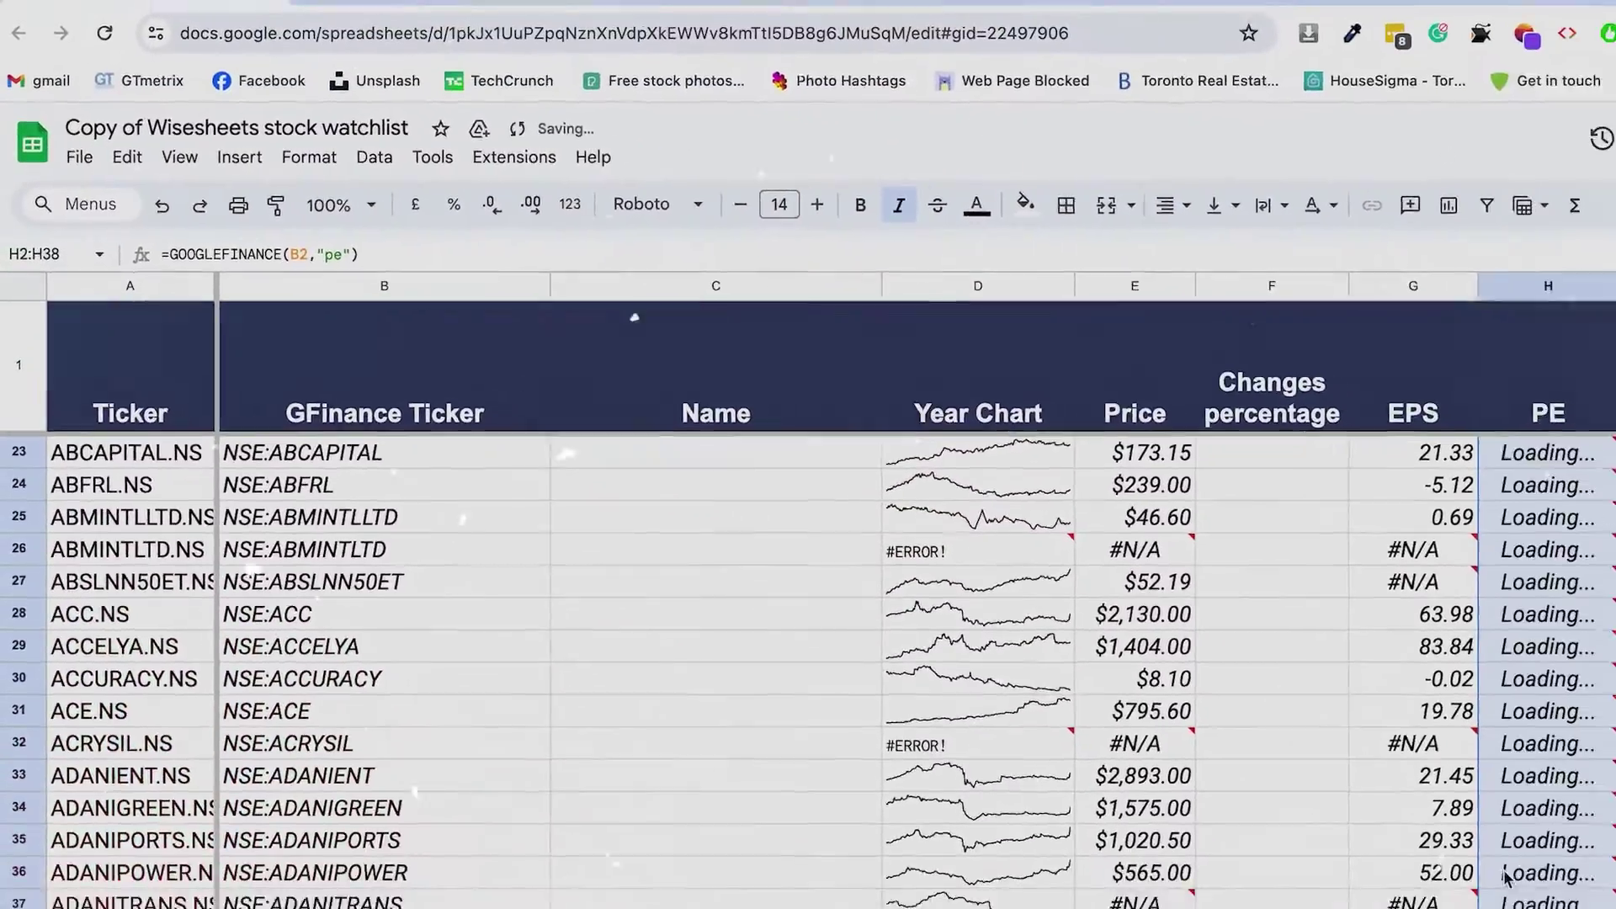
{"action": "scroll", "coordinate": [1252, 751], "scroll_direction": "up", "scroll_amount": 5}
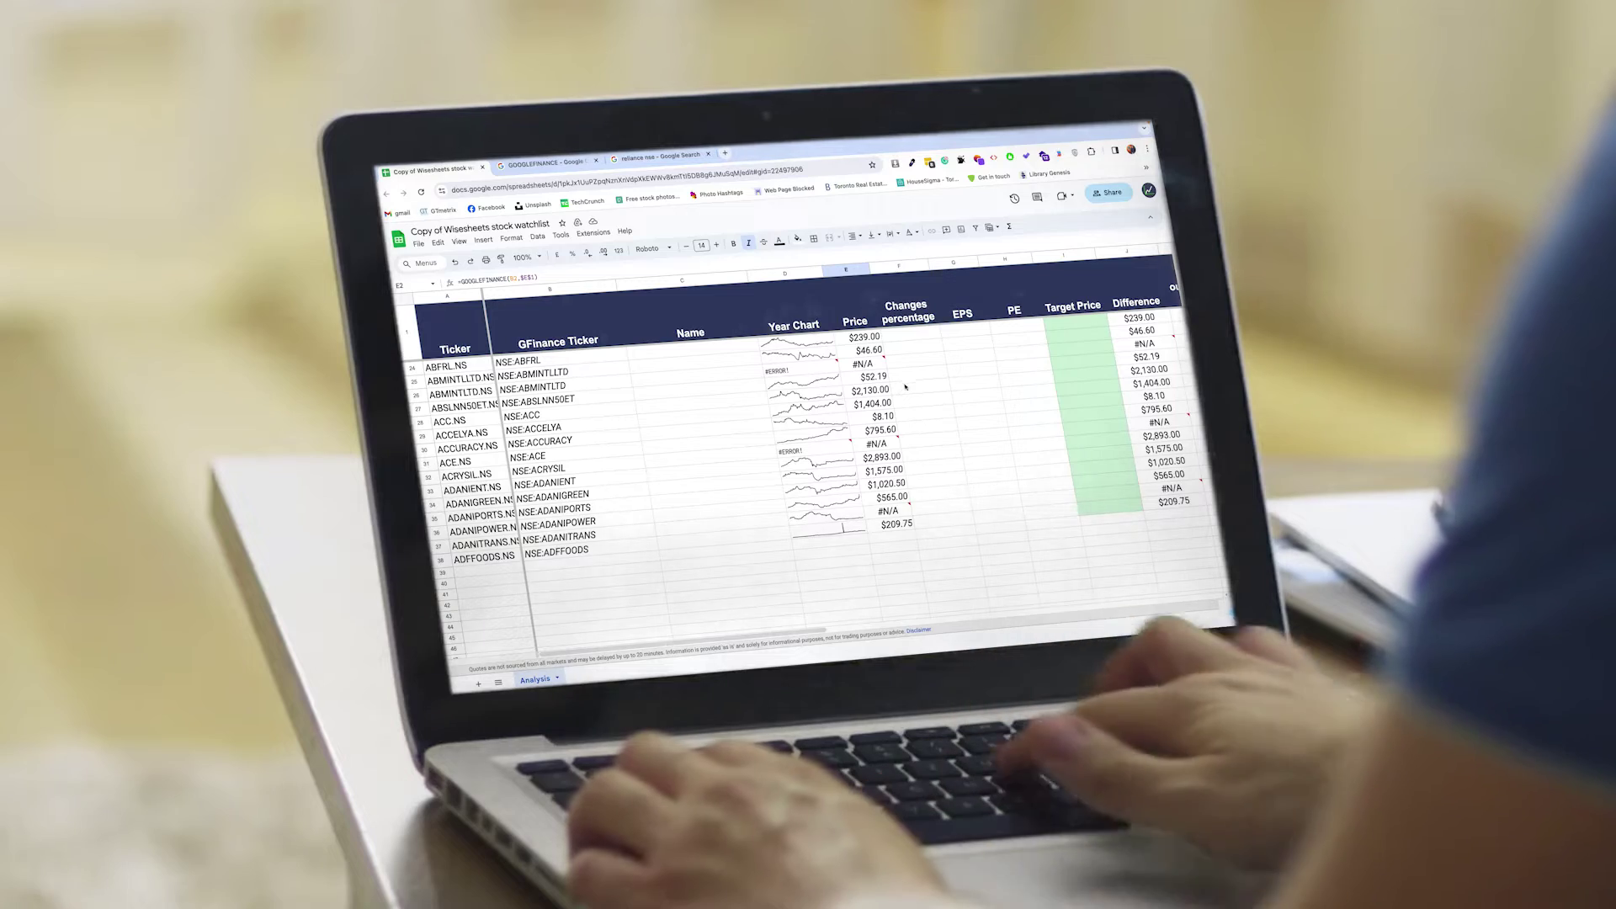
{"action": "left_click", "coordinate": [869, 369]}
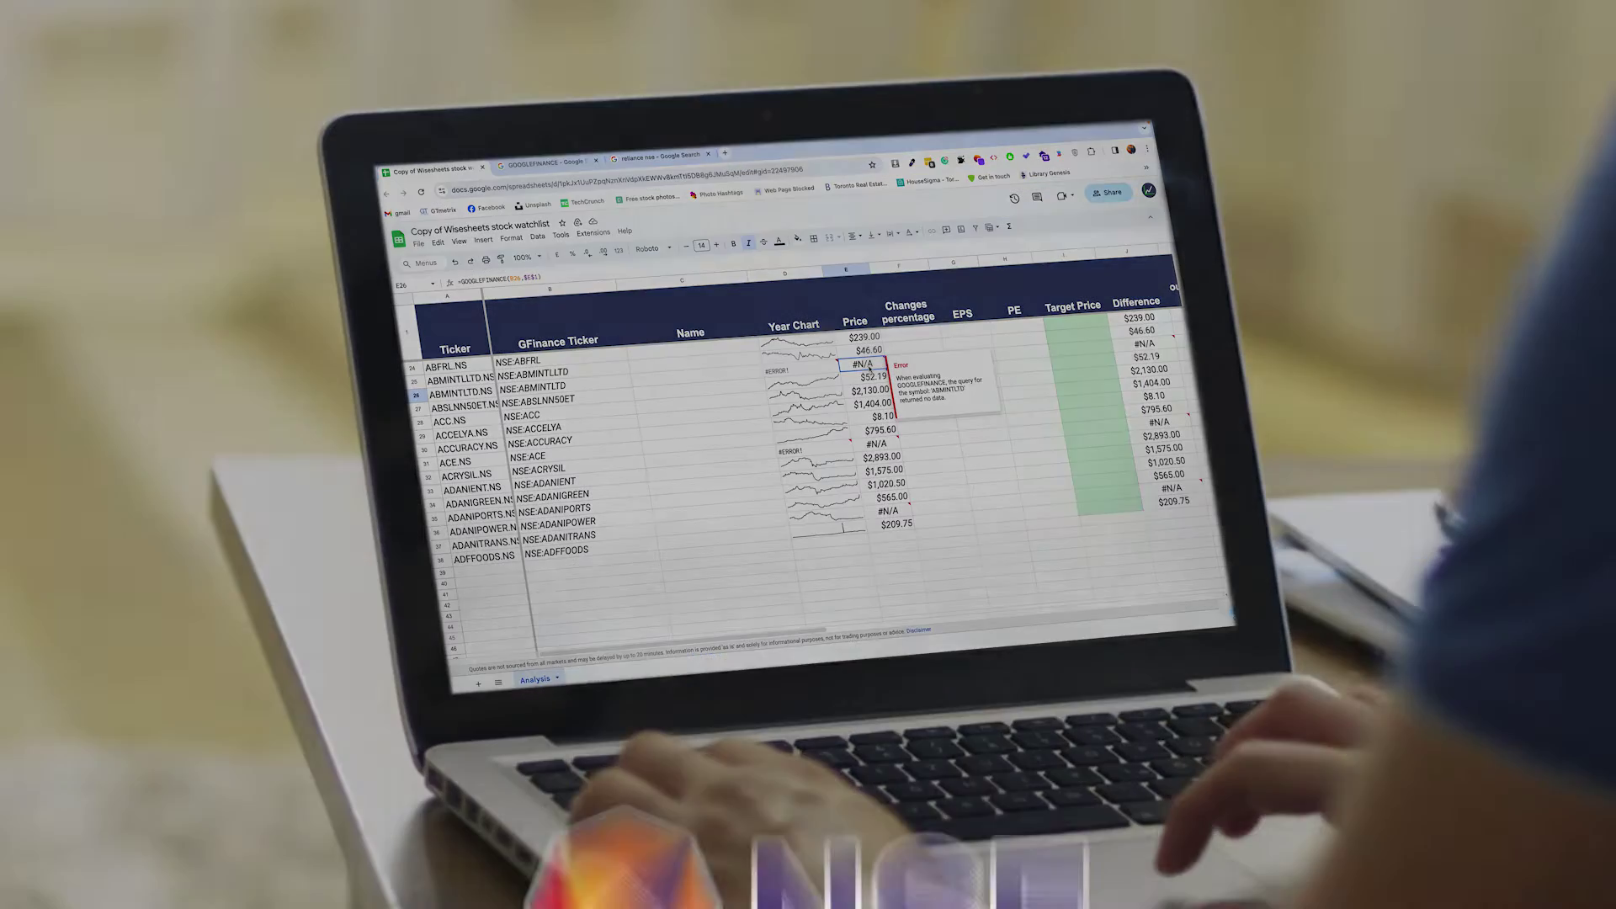
{"action": "scroll", "coordinate": [800, 463], "scroll_direction": "up", "scroll_amount": 7}
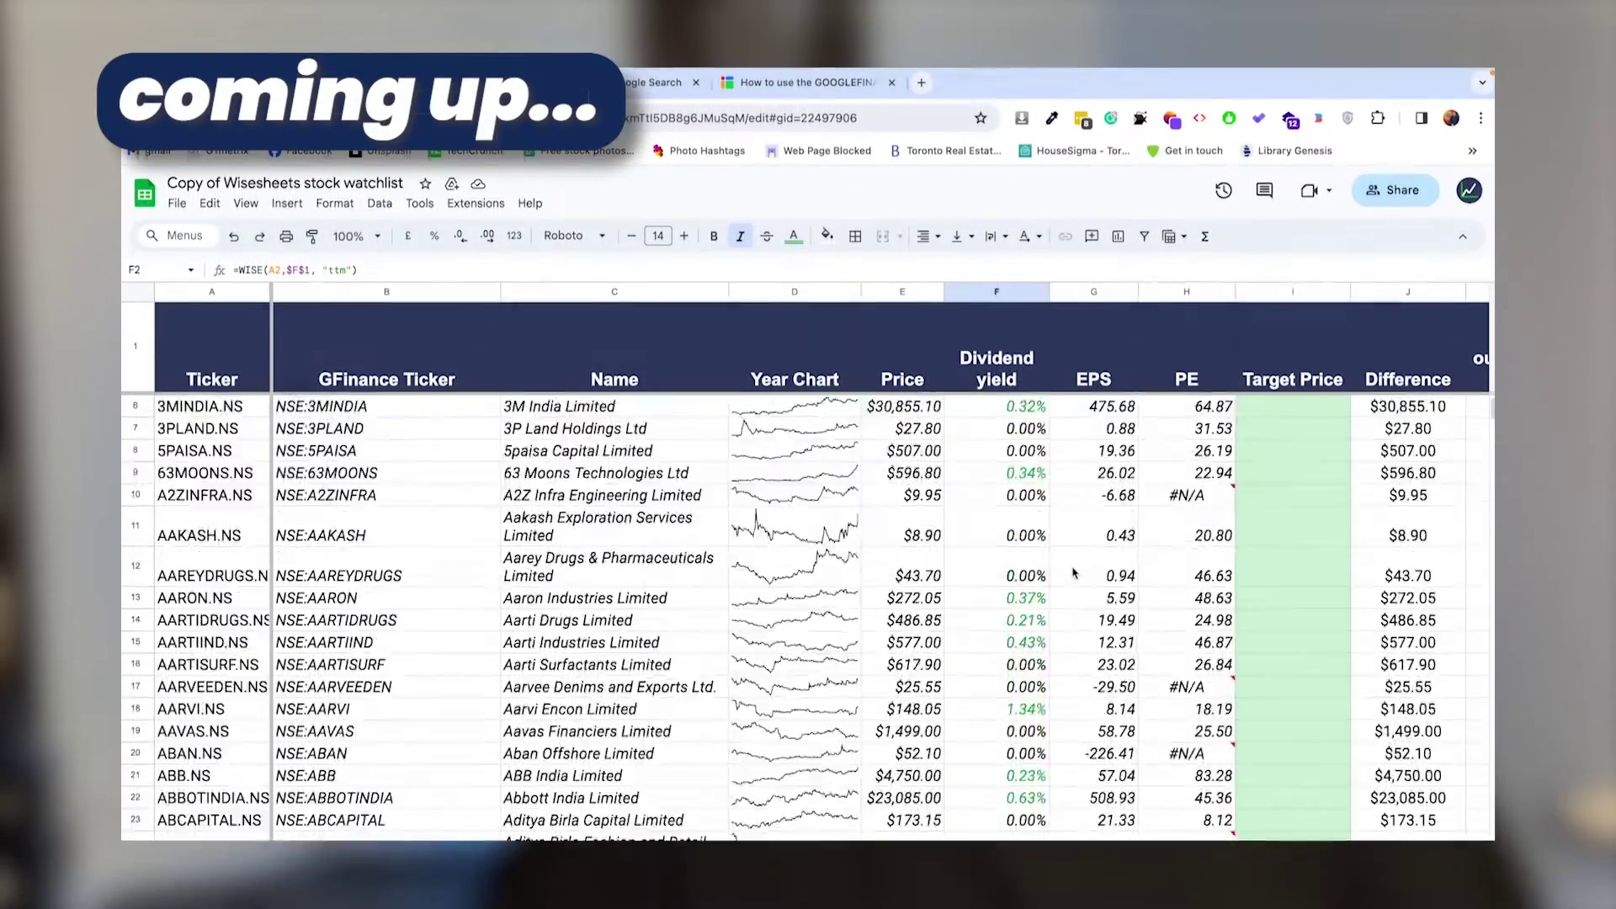
{"action": "scroll", "coordinate": [1074, 573], "scroll_direction": "down", "scroll_amount": 5}
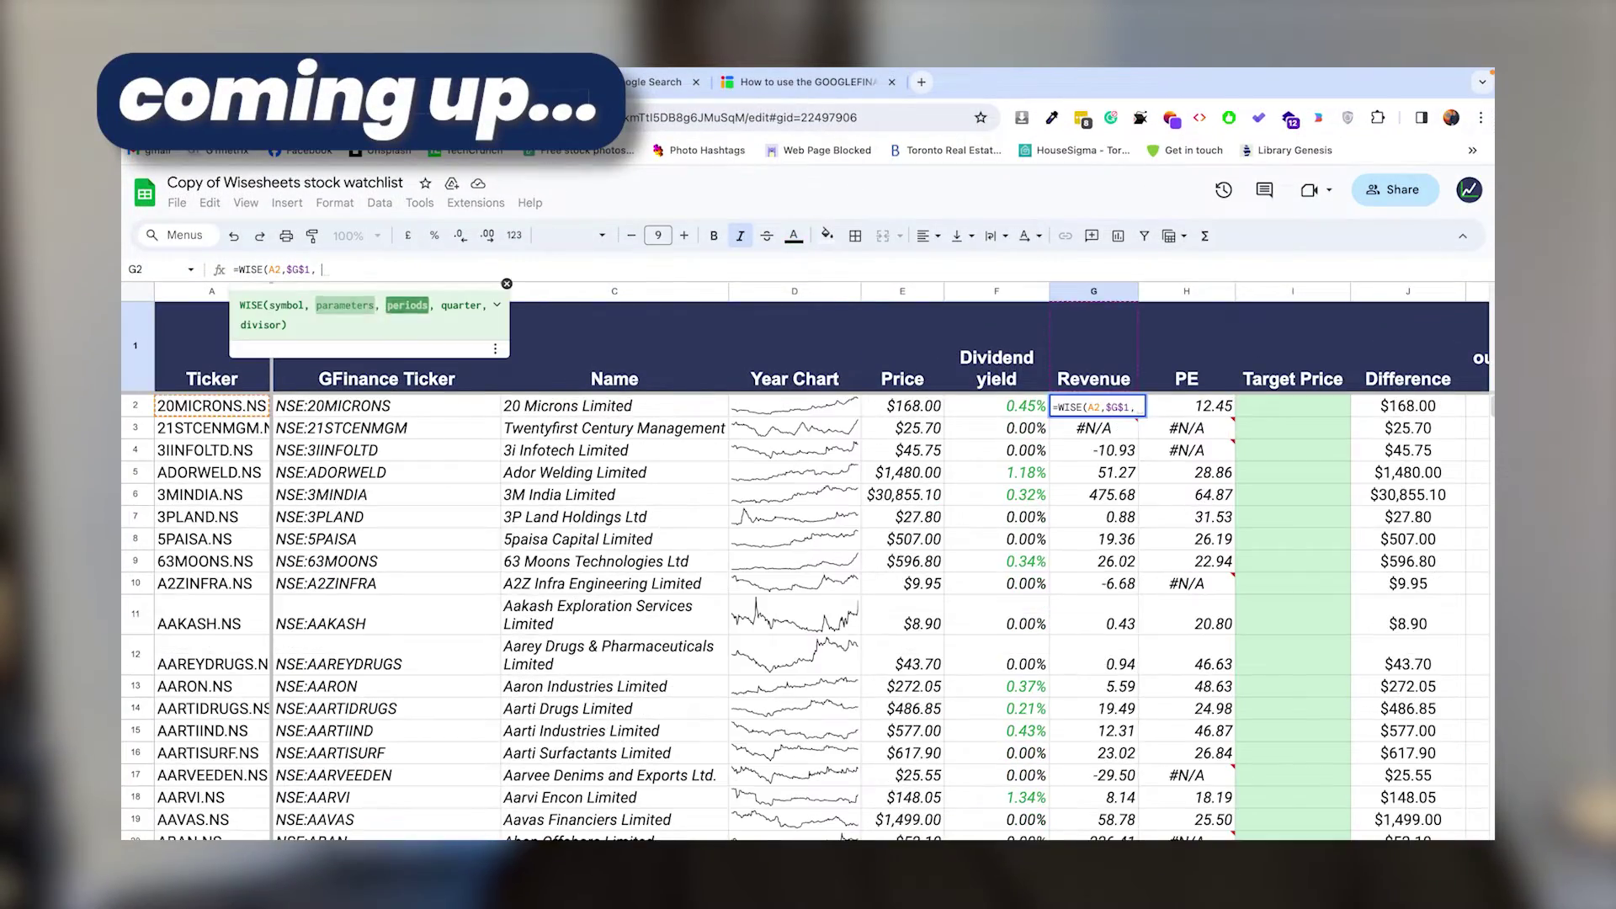
- Complete the Revenue formula in G2 as =WISE(A2,$G$1, 2022)
{"action": "type", "text": ", "}
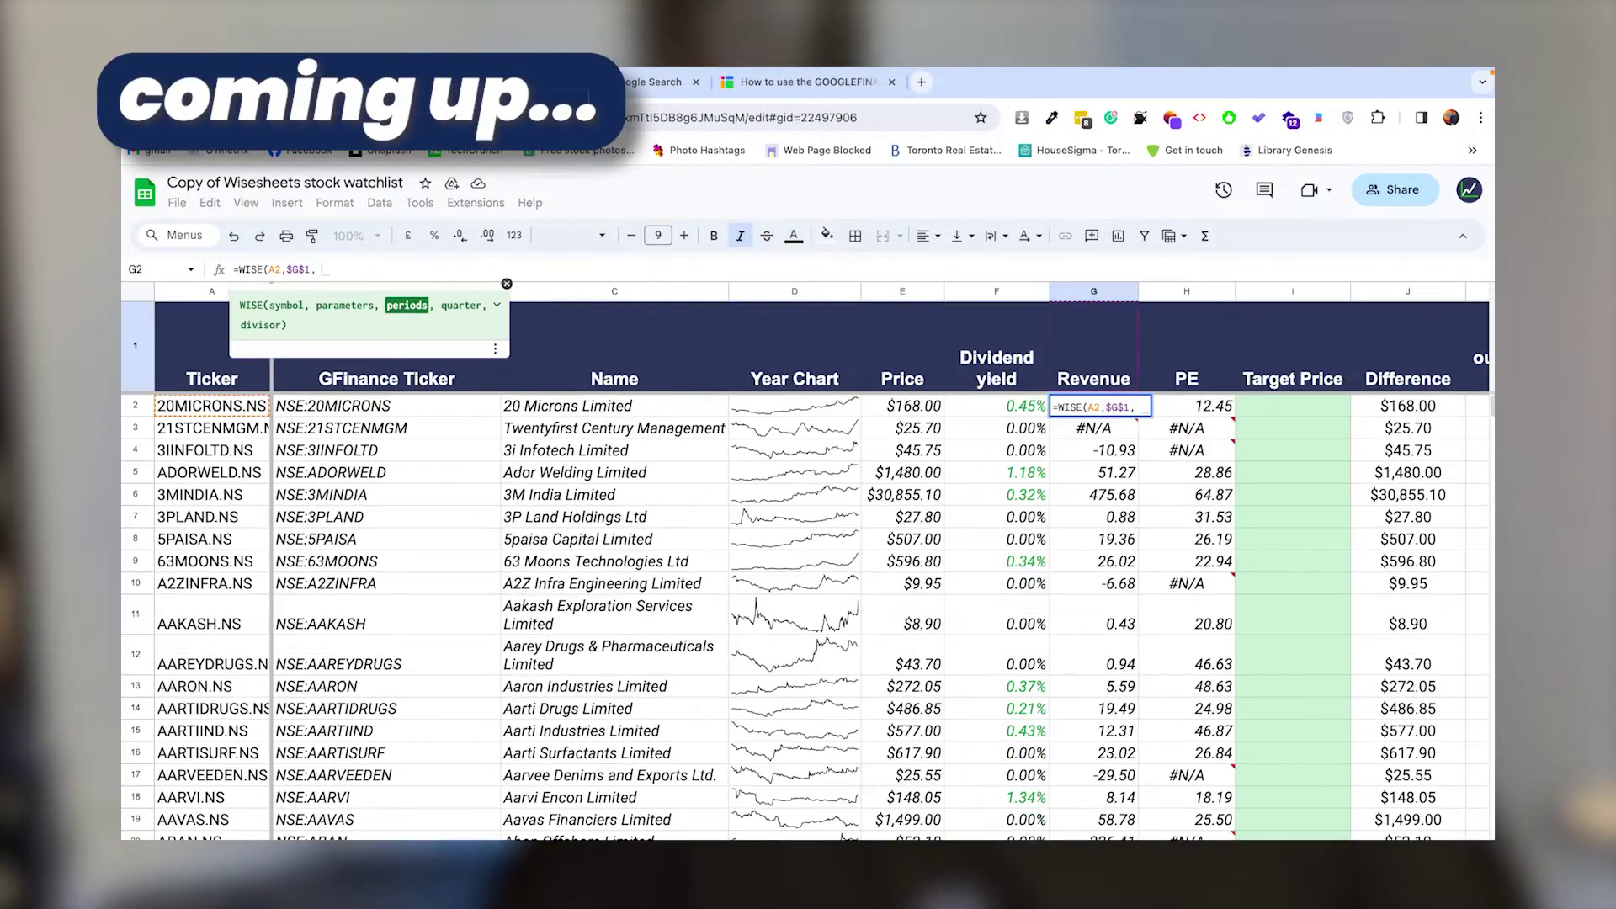
{"action": "type", "text": "2022"}
{"action": "key", "text": "Return"}
- Copy the G2 revenue formula down through G38 and fit column G's width to its contents
{"action": "scroll", "coordinate": [1125, 548], "scroll_direction": "down", "scroll_amount": 14}
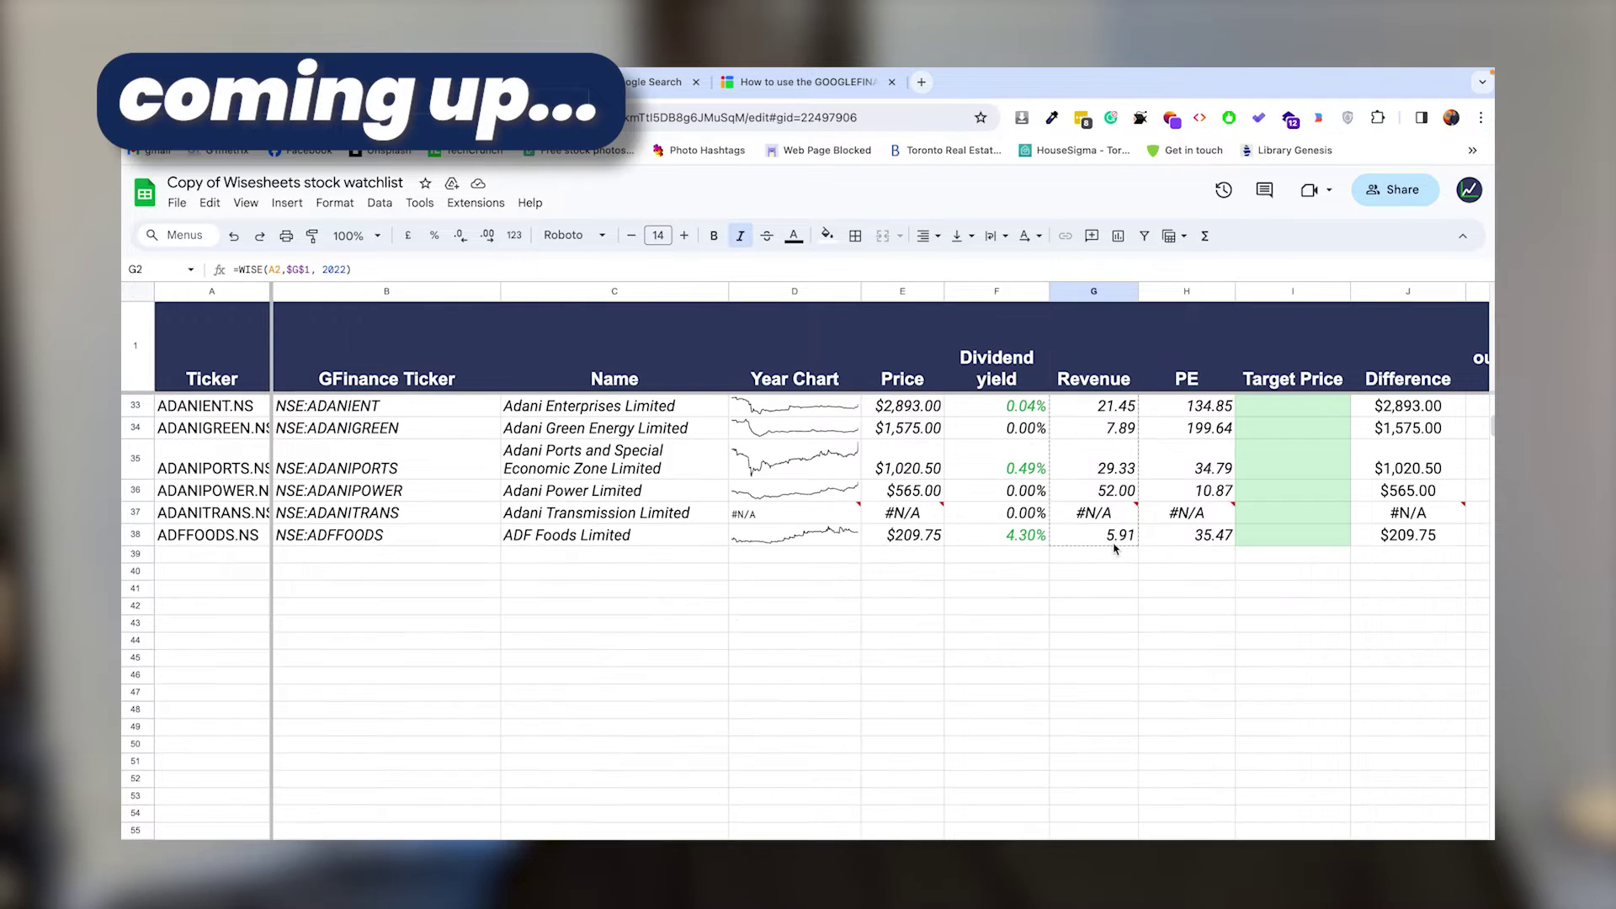
{"action": "left_click", "coordinate": [1125, 548], "text": "shift"}
{"action": "key", "text": "ctrl+d"}
{"action": "scroll", "coordinate": [1125, 548], "scroll_direction": "up", "scroll_amount": 14}
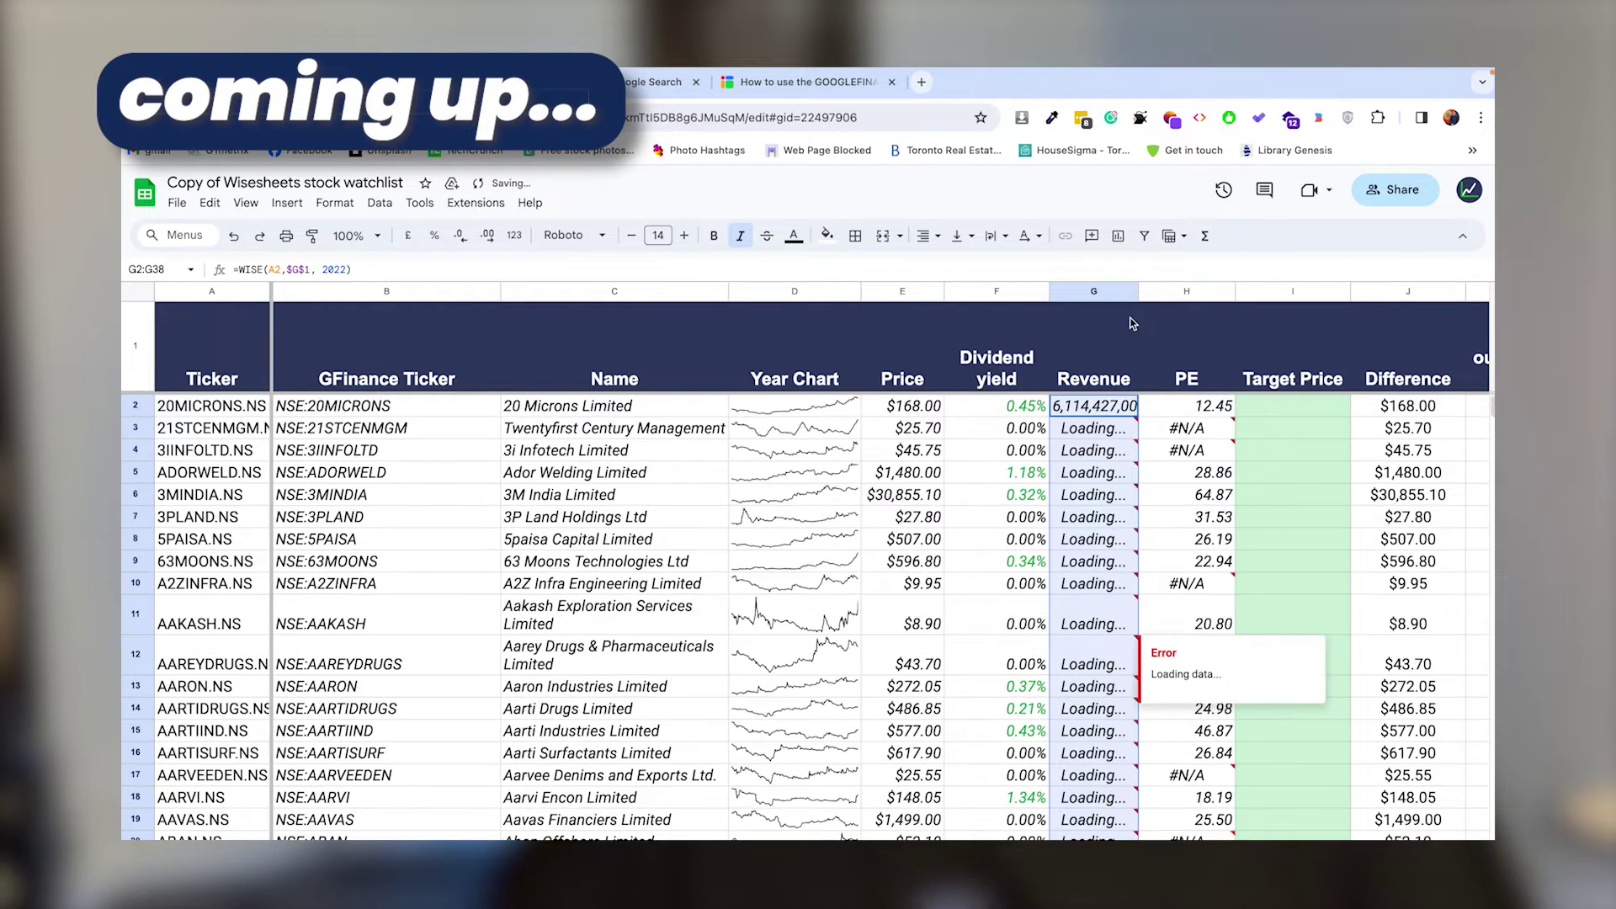
{"action": "double_click", "coordinate": [1139, 291]}
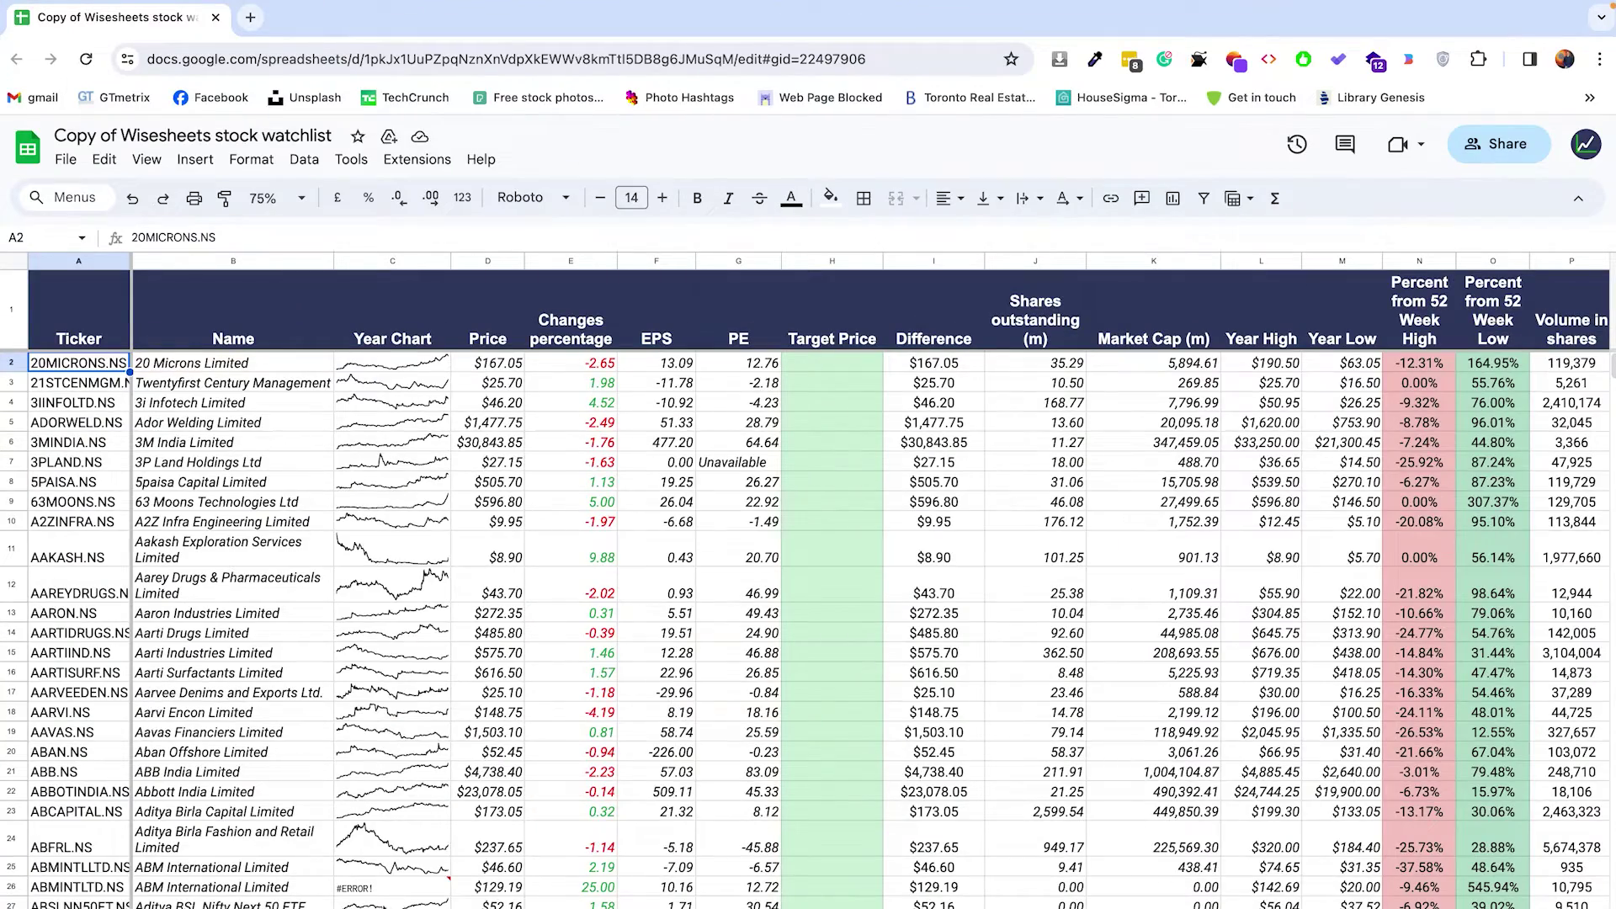
- Review the rows and columns of the finished watchlist, including the 90 Day Volume sparkline formula in Q2
{"action": "scroll", "coordinate": [373, 902], "scroll_direction": "down", "scroll_amount": 5}
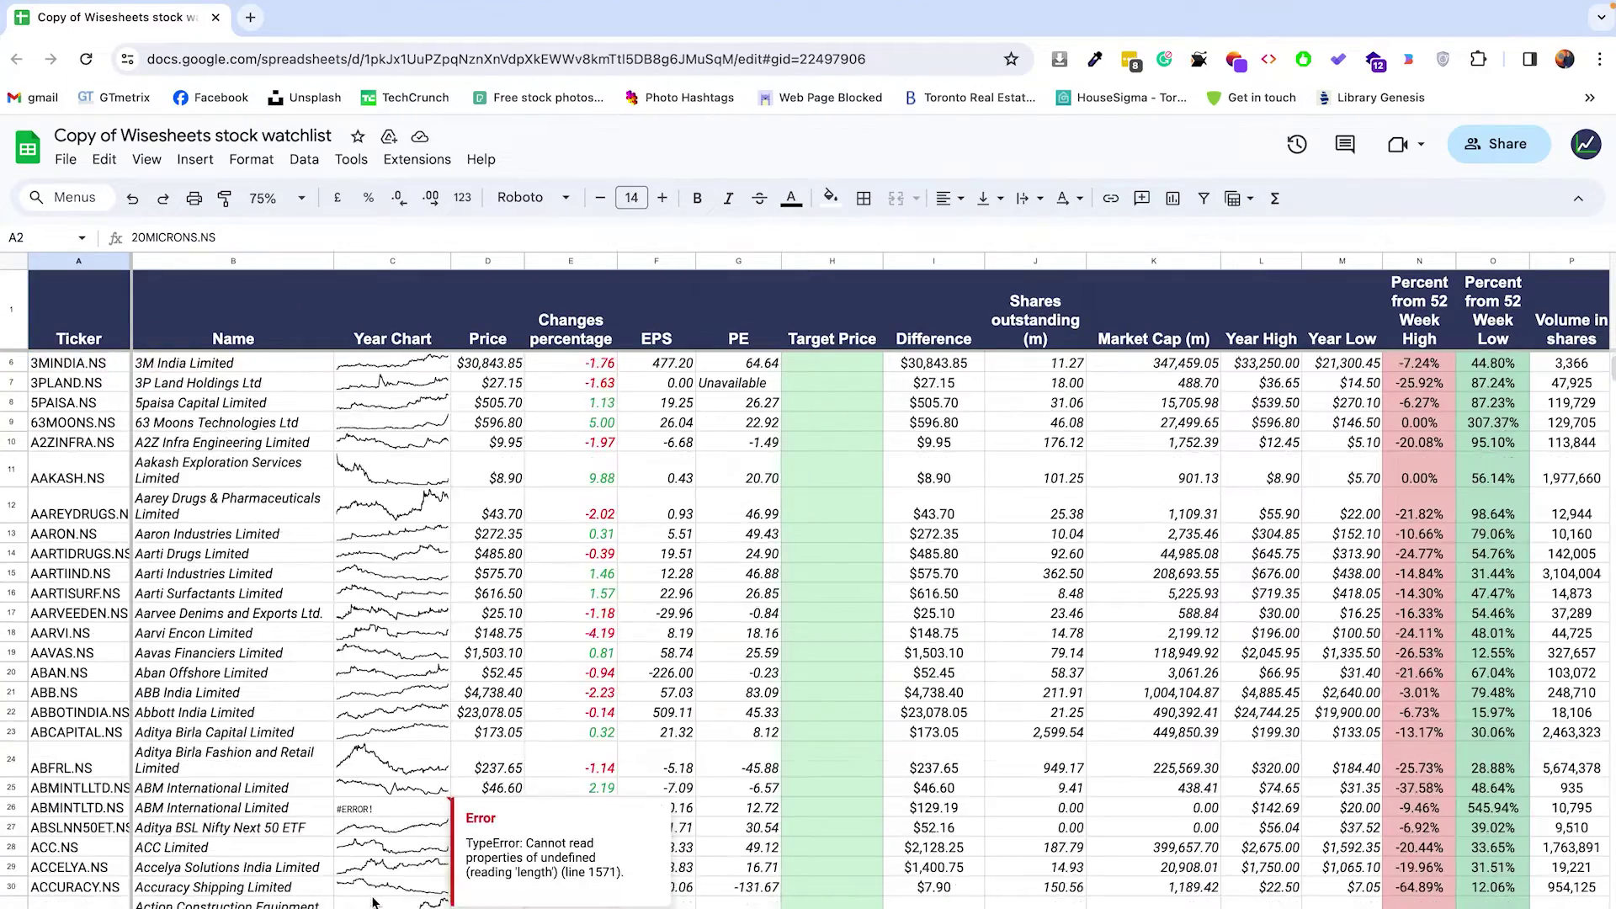
{"action": "scroll", "coordinate": [373, 903], "scroll_direction": "up", "scroll_amount": 5}
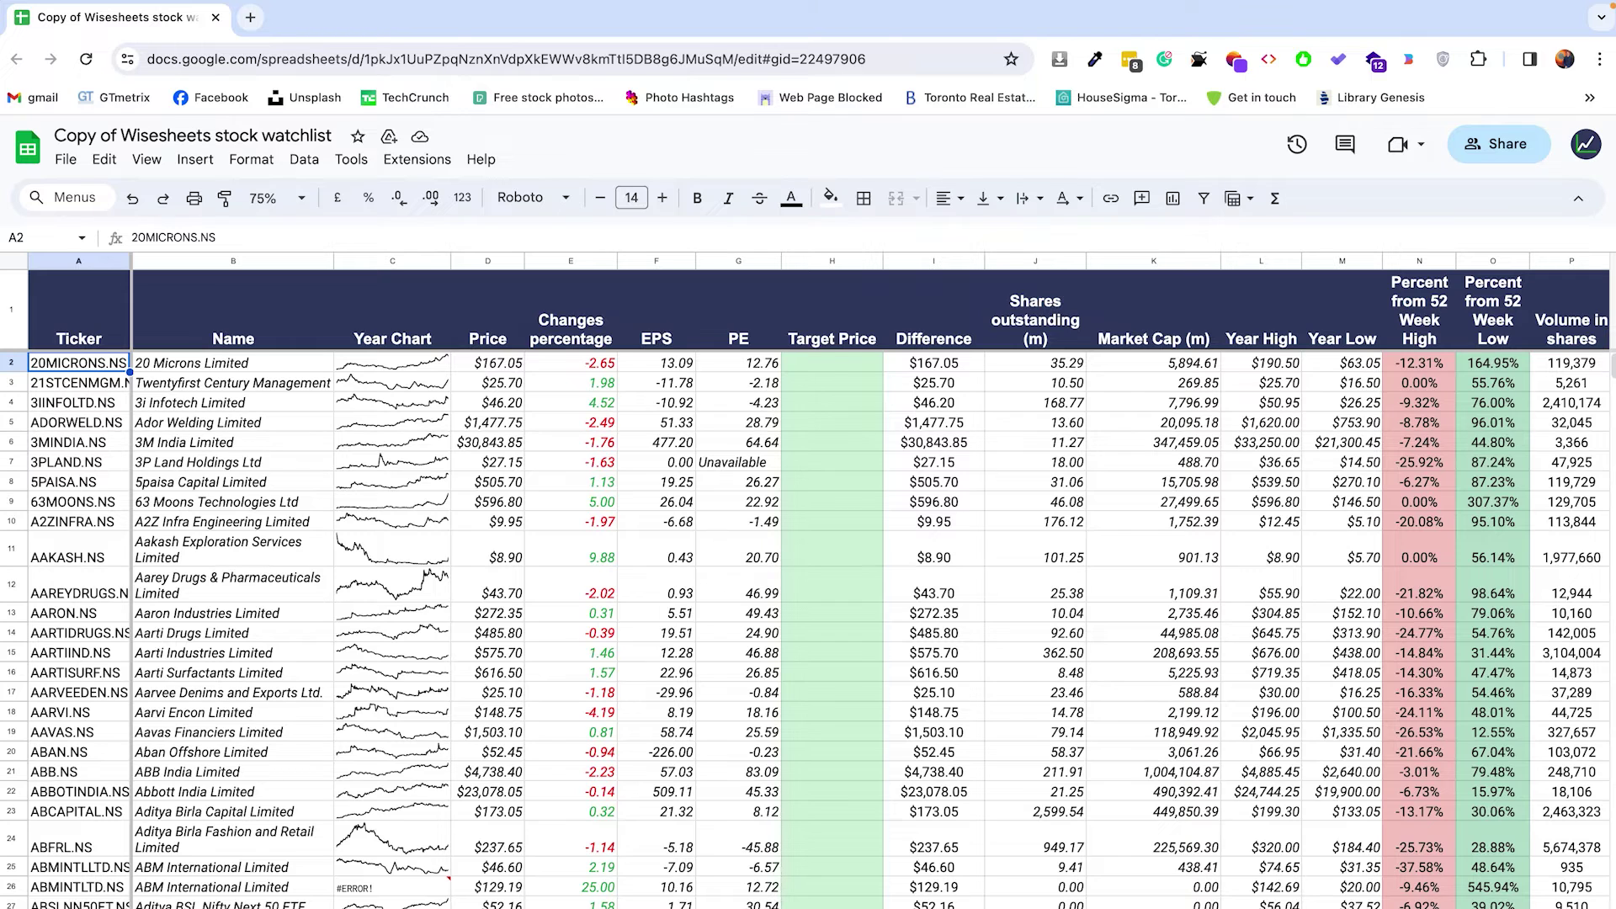
{"action": "scroll", "coordinate": [816, 581], "scroll_direction": "right", "scroll_amount": 6}
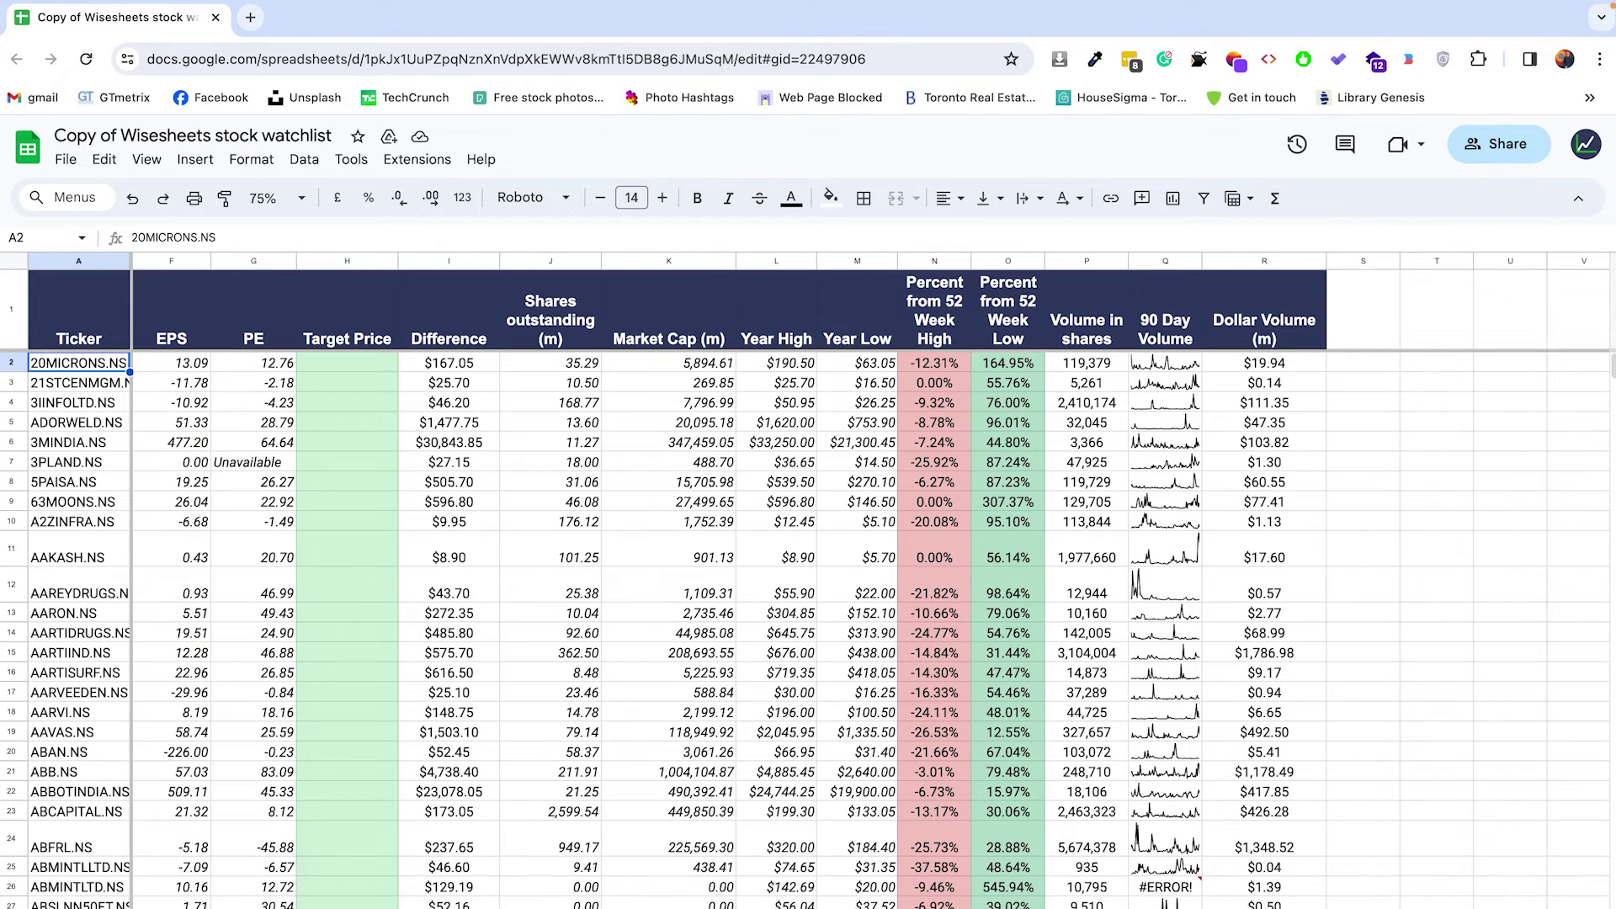
{"action": "left_click", "coordinate": [1160, 369]}
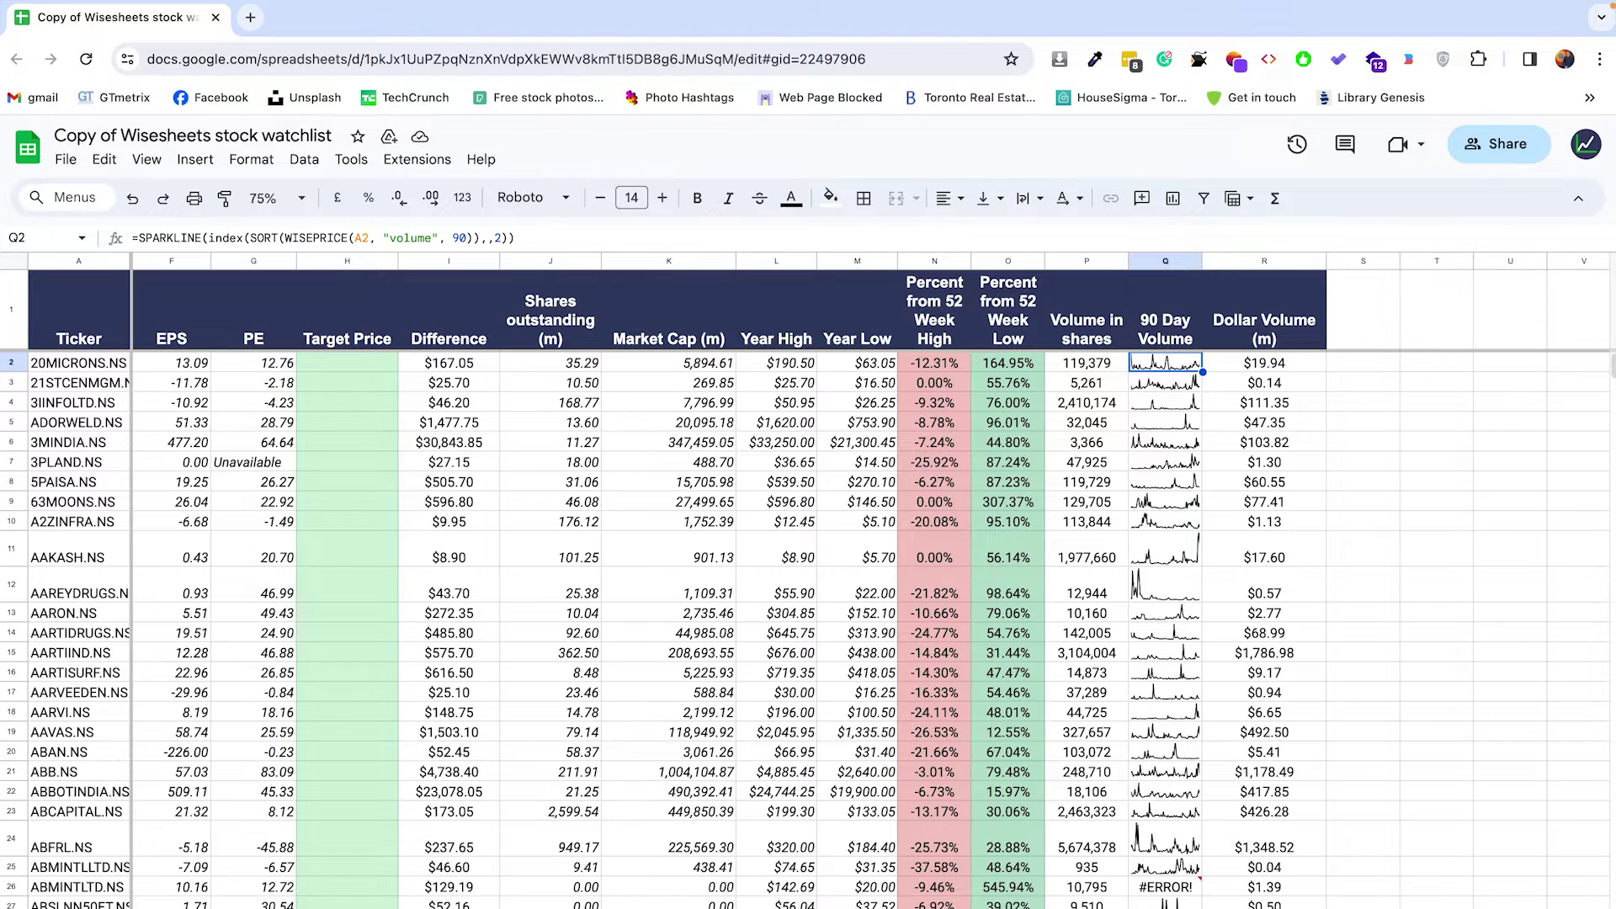
{"action": "scroll", "coordinate": [815, 581], "scroll_direction": "left", "scroll_amount": 6}
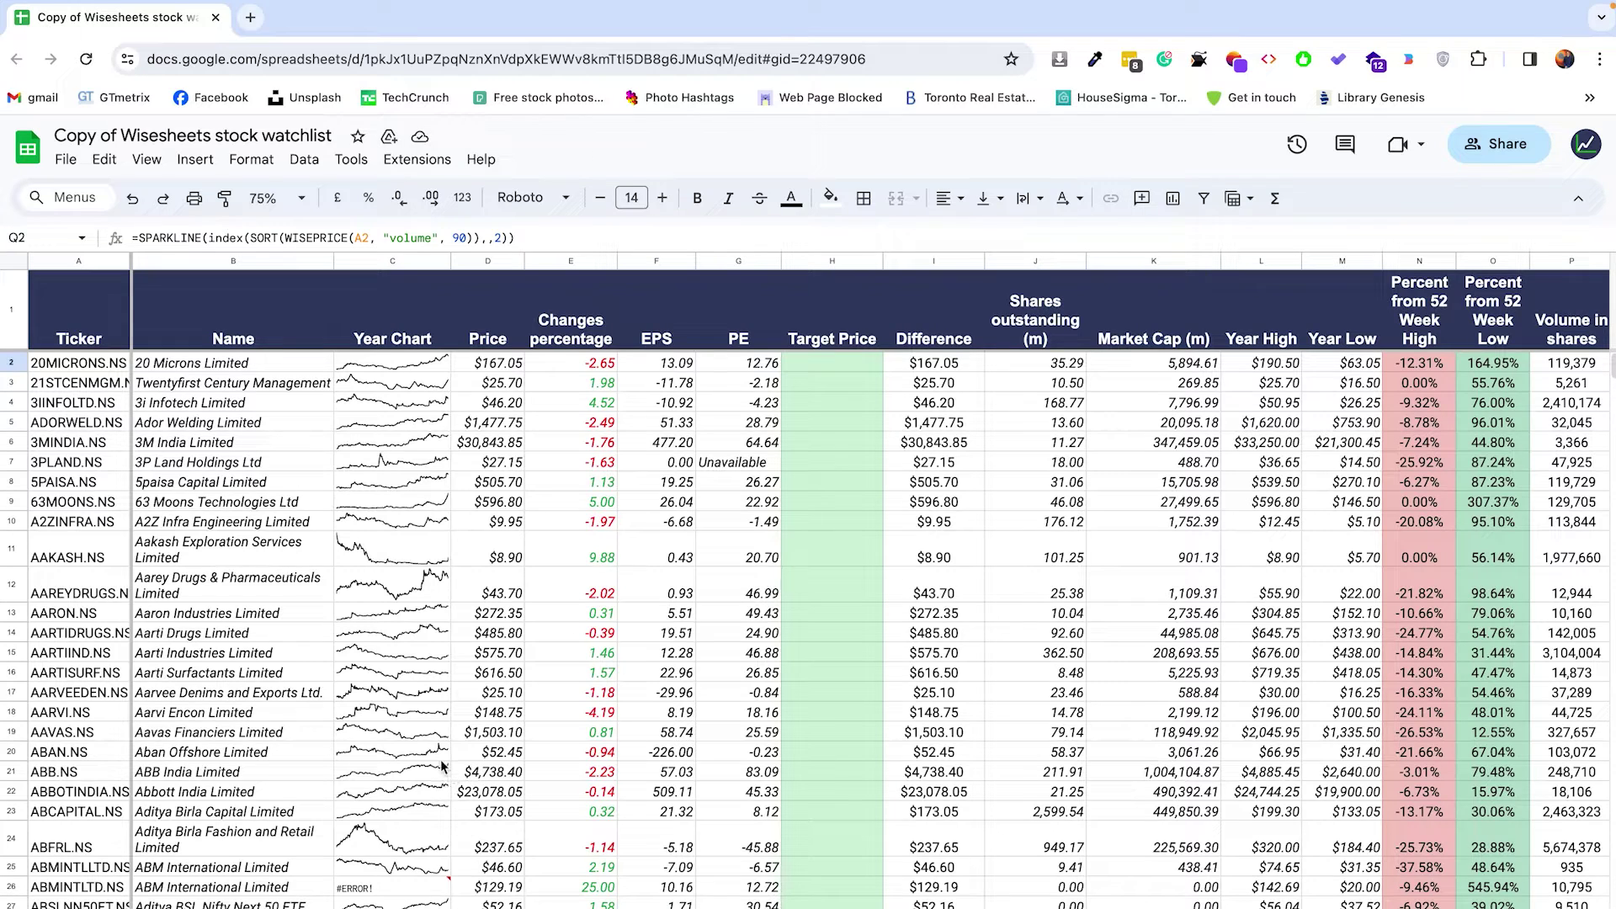
{"action": "scroll", "coordinate": [441, 764], "scroll_direction": "down", "scroll_amount": 5}
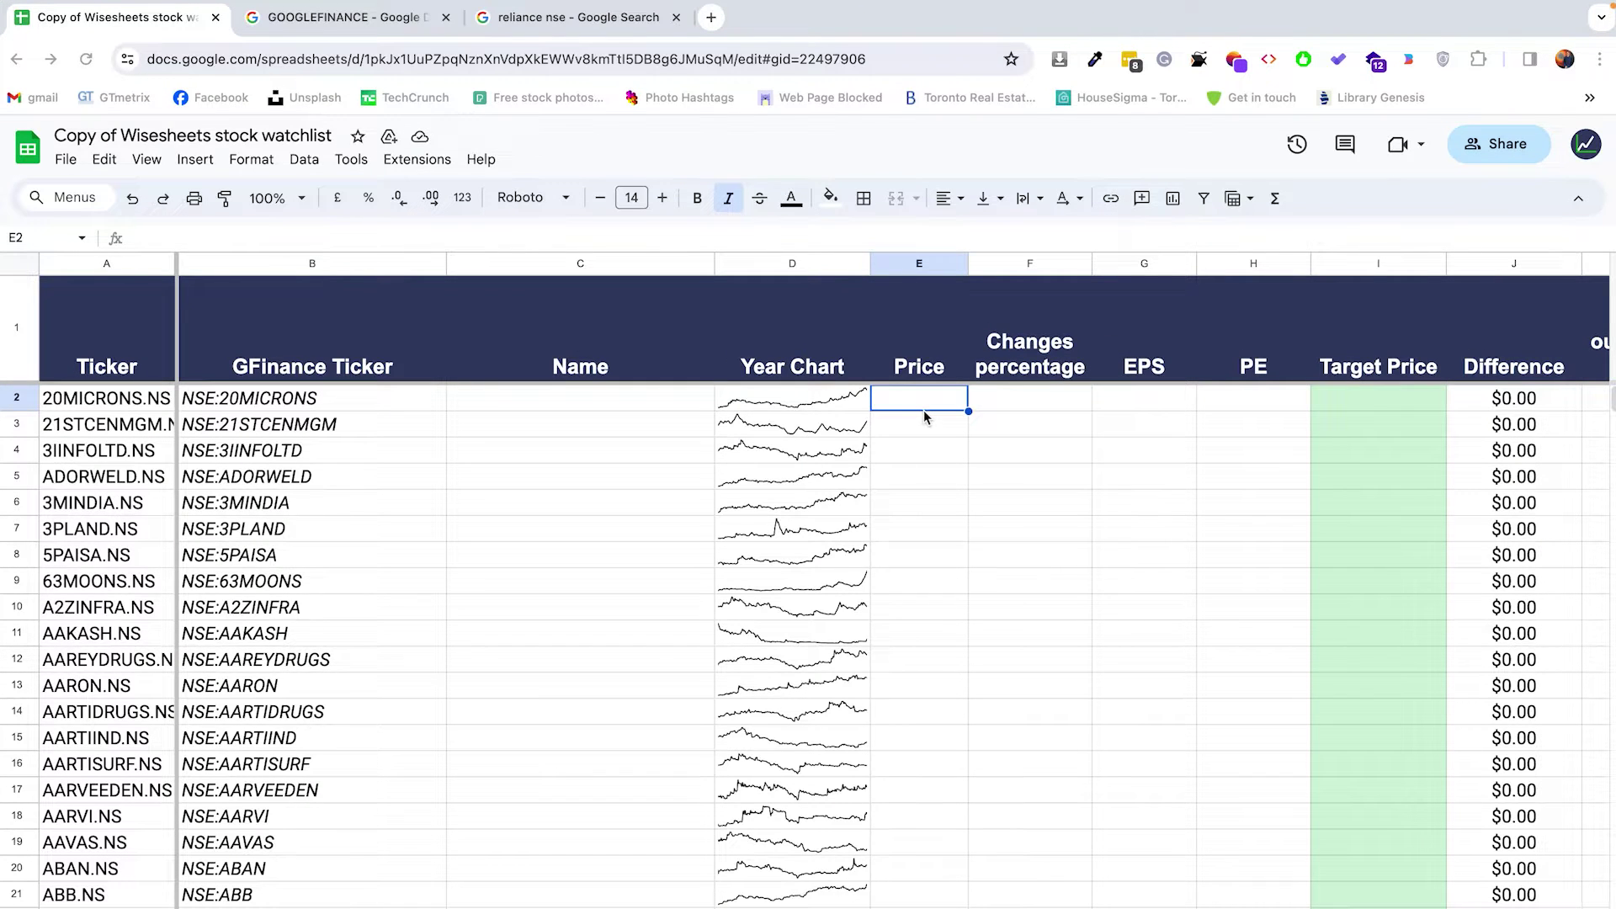
- Write a GOOGLEFINANCE formula in E2 with B2 as the ticker and the Price header E1 as the attribute
{"action": "type", "text": "="}
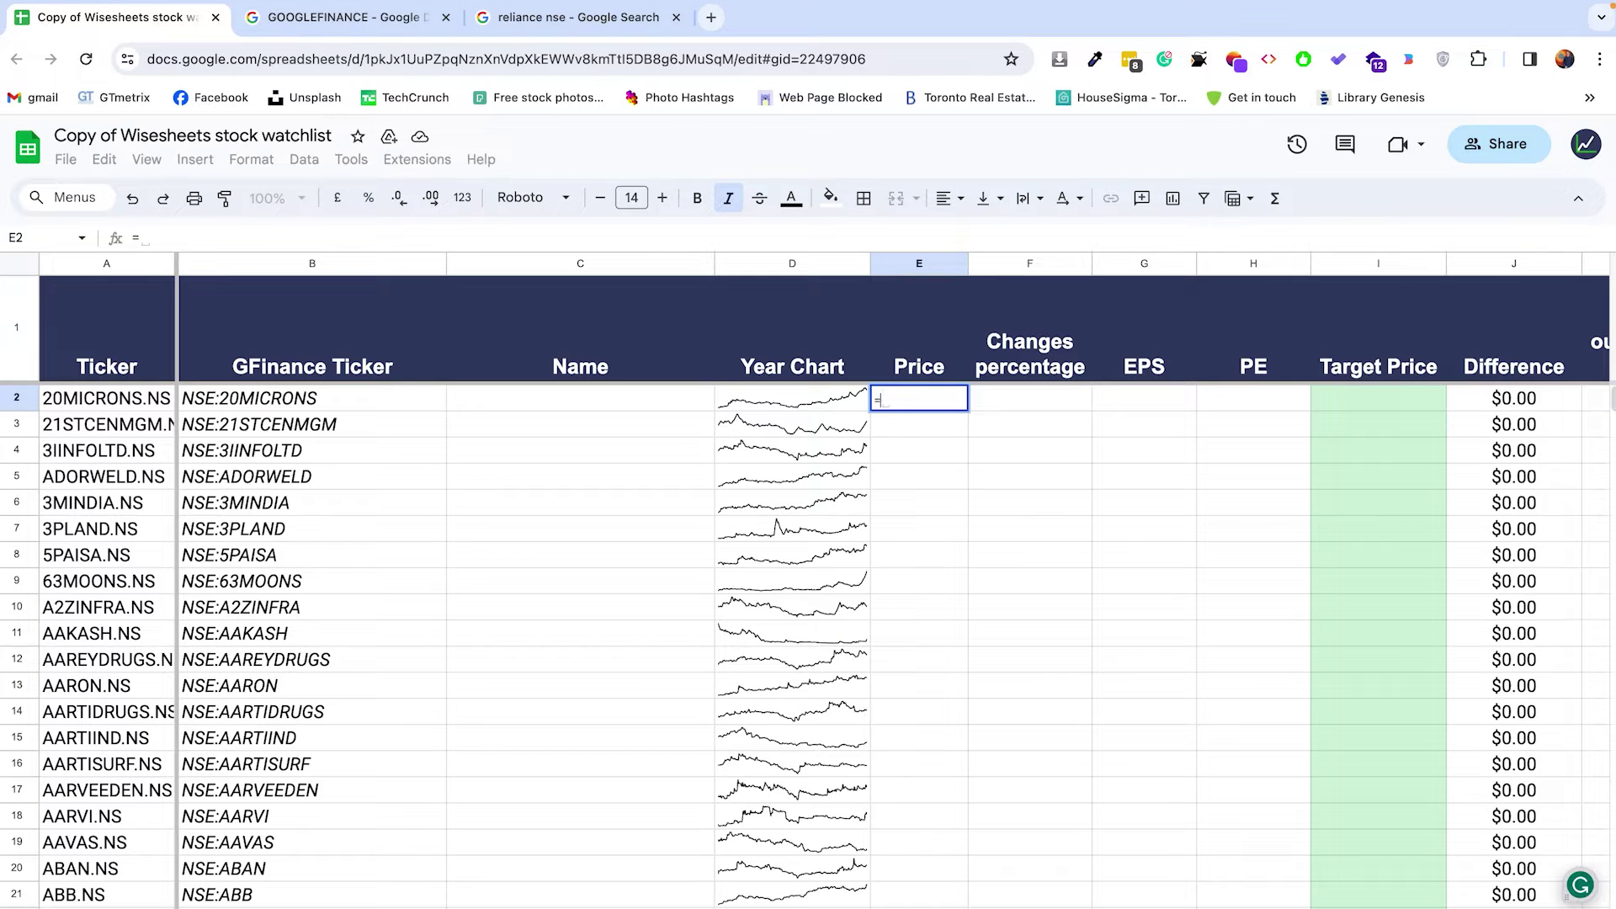
{"action": "type", "text": "go"}
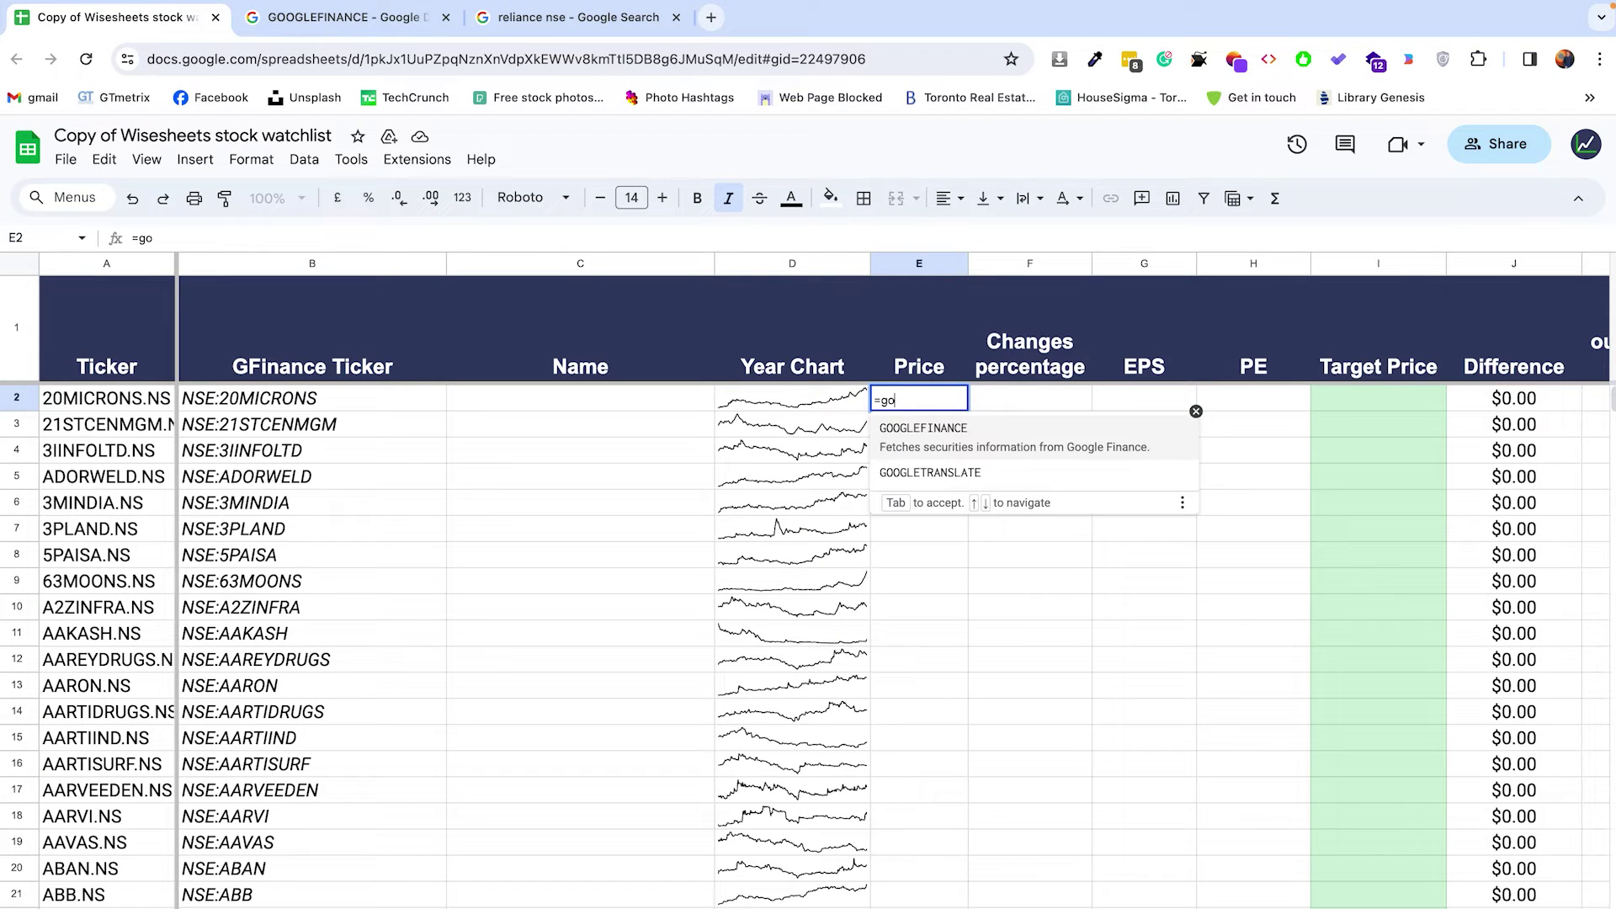
{"action": "left_click", "coordinate": [974, 434]}
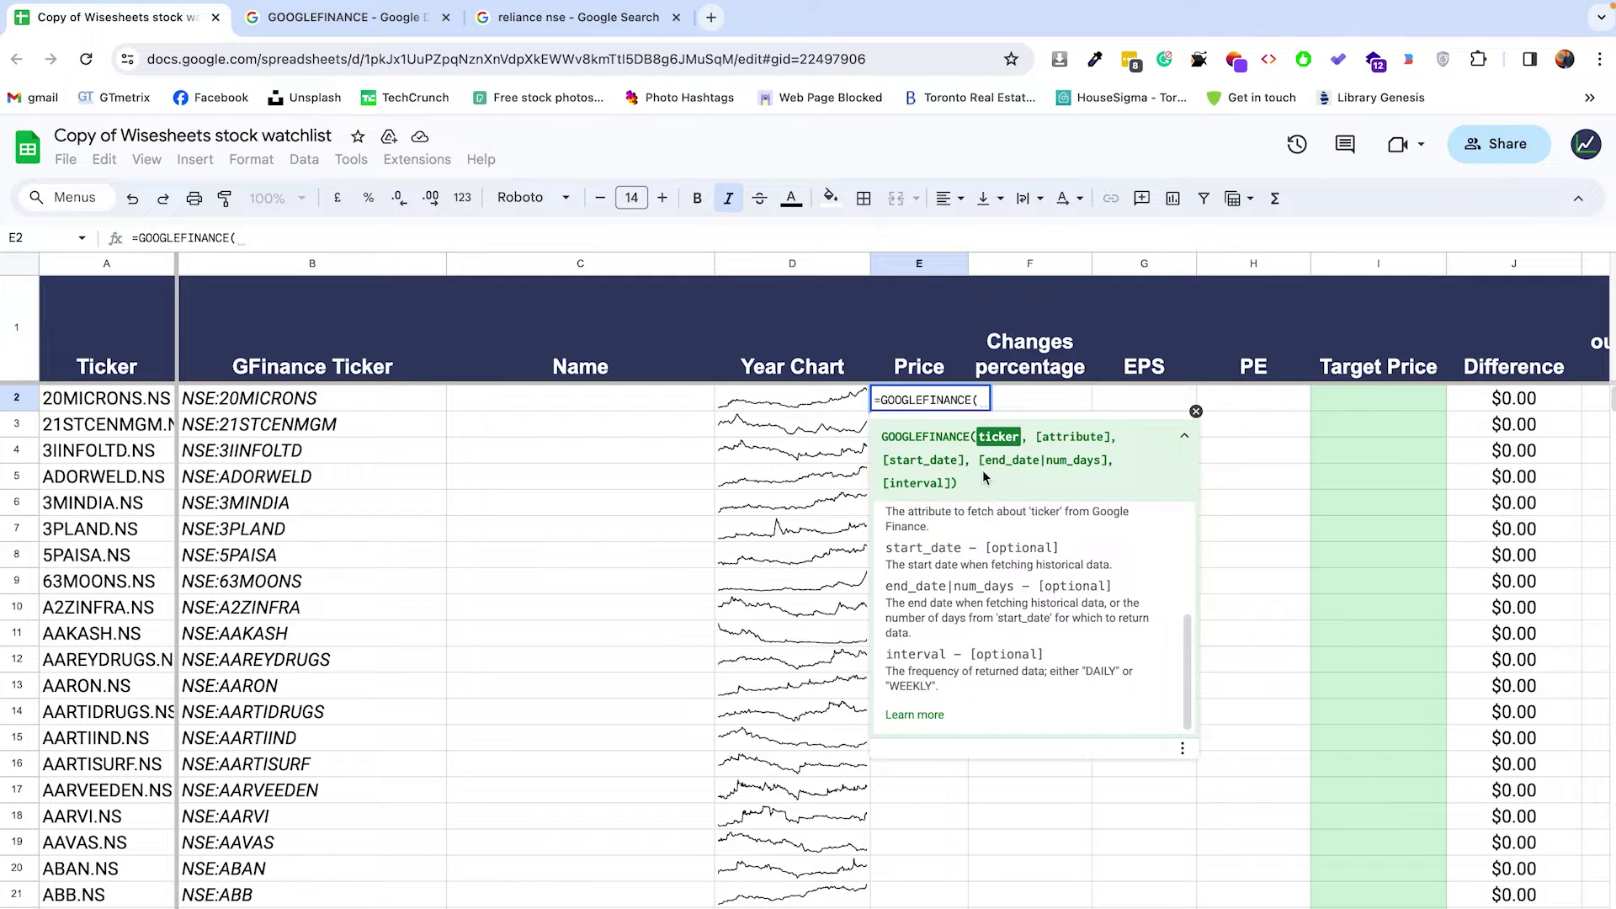
{"action": "left_click", "coordinate": [290, 401]}
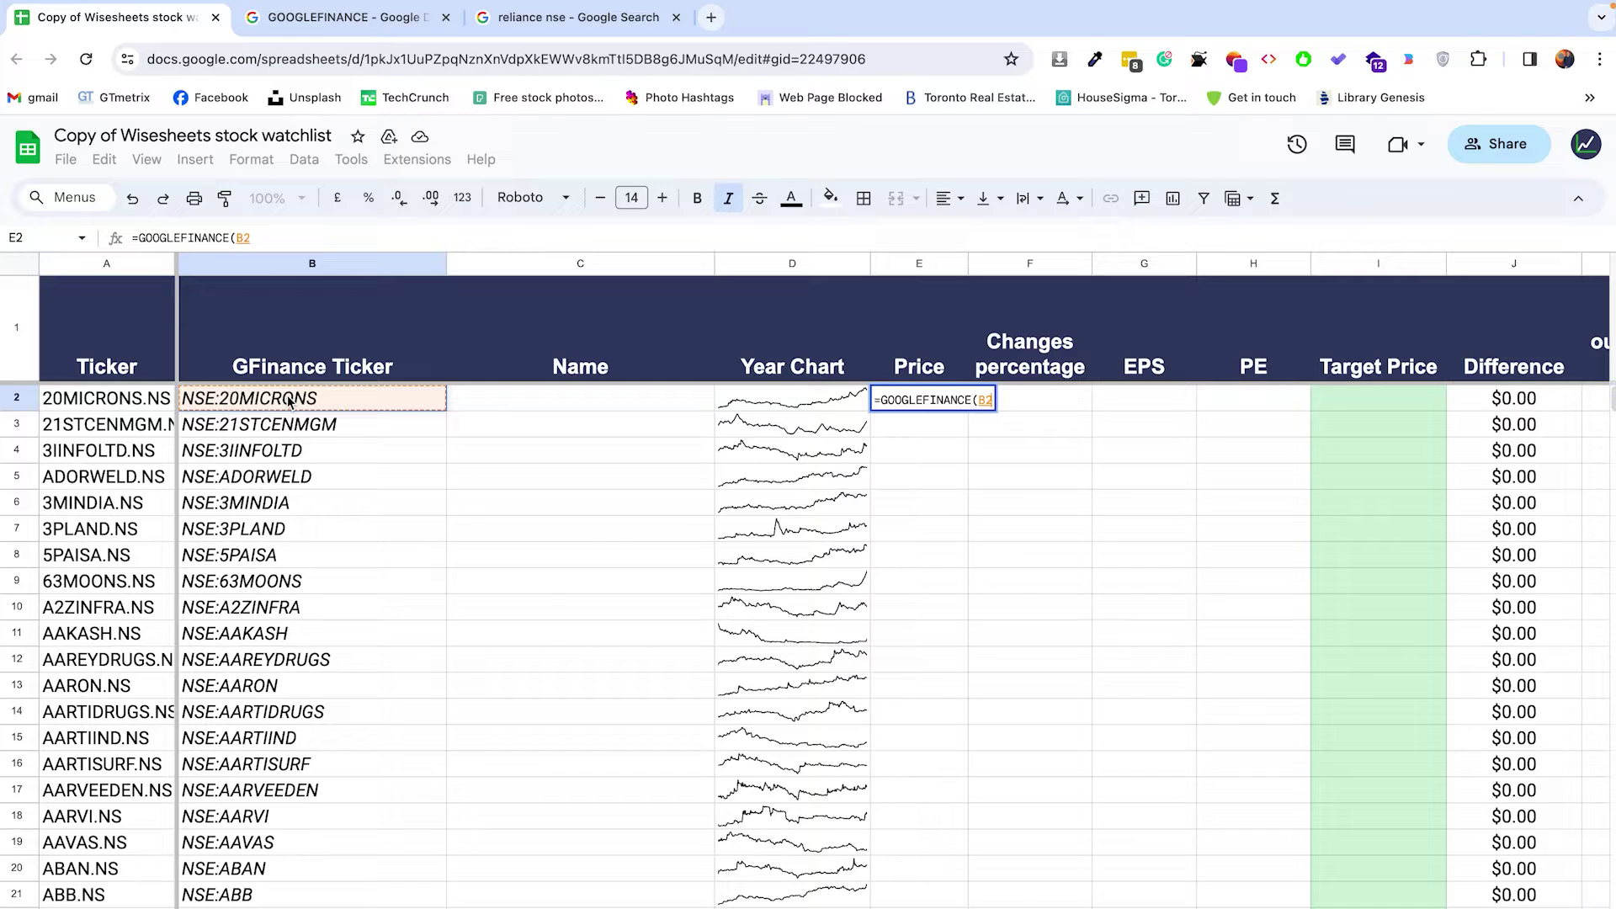
{"action": "type", "text": ","}
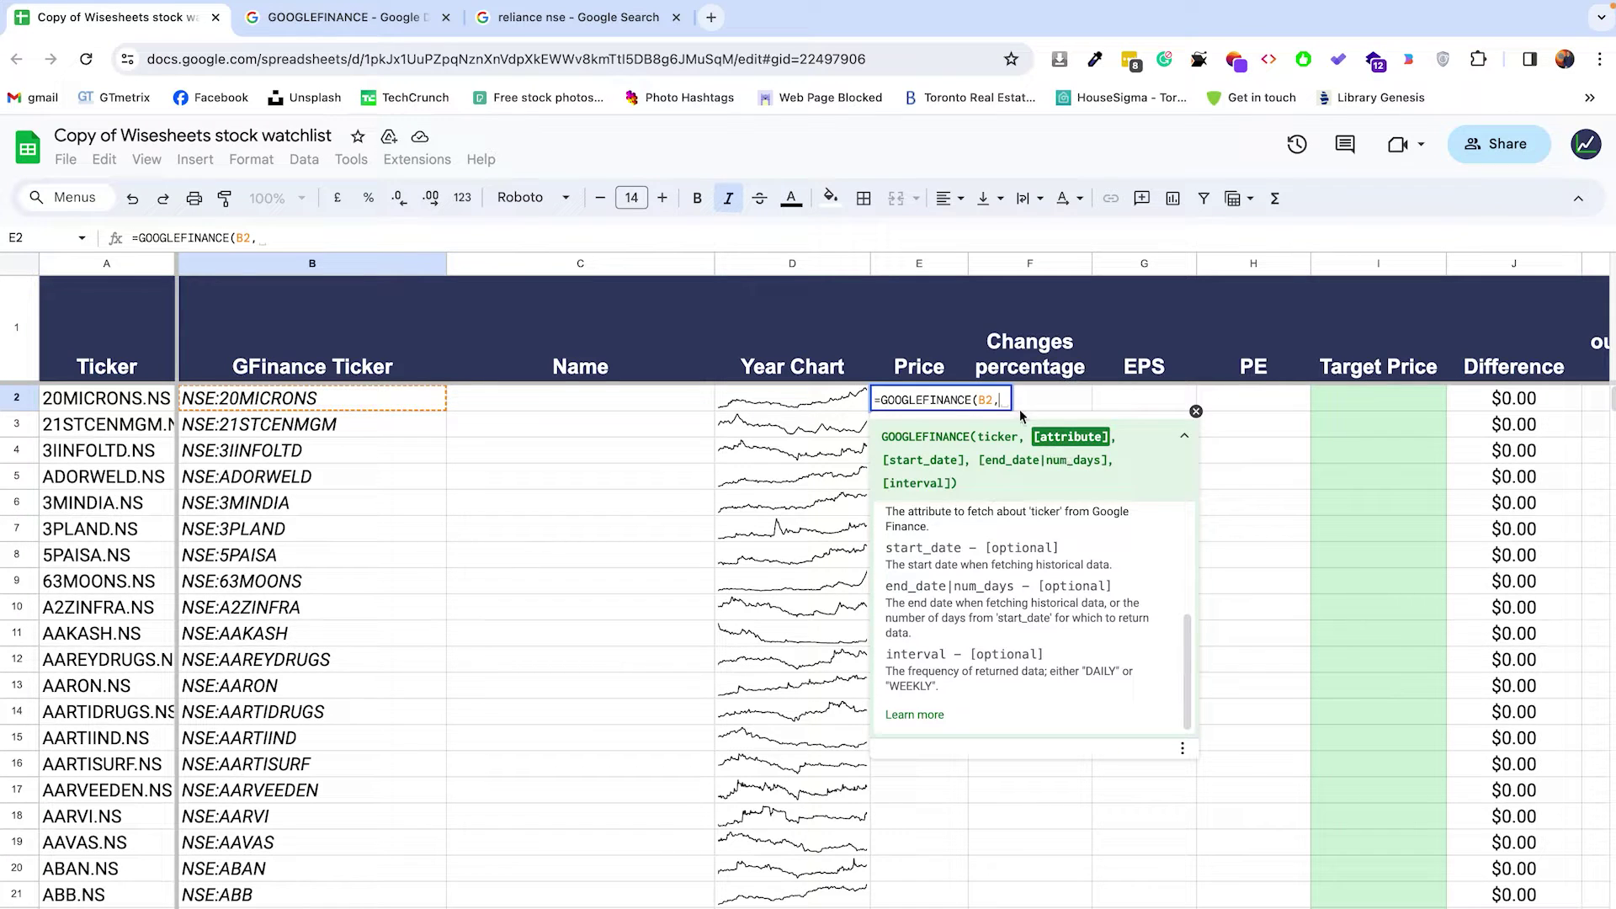
{"action": "left_click", "coordinate": [944, 363]}
{"action": "type", "text": ")"}
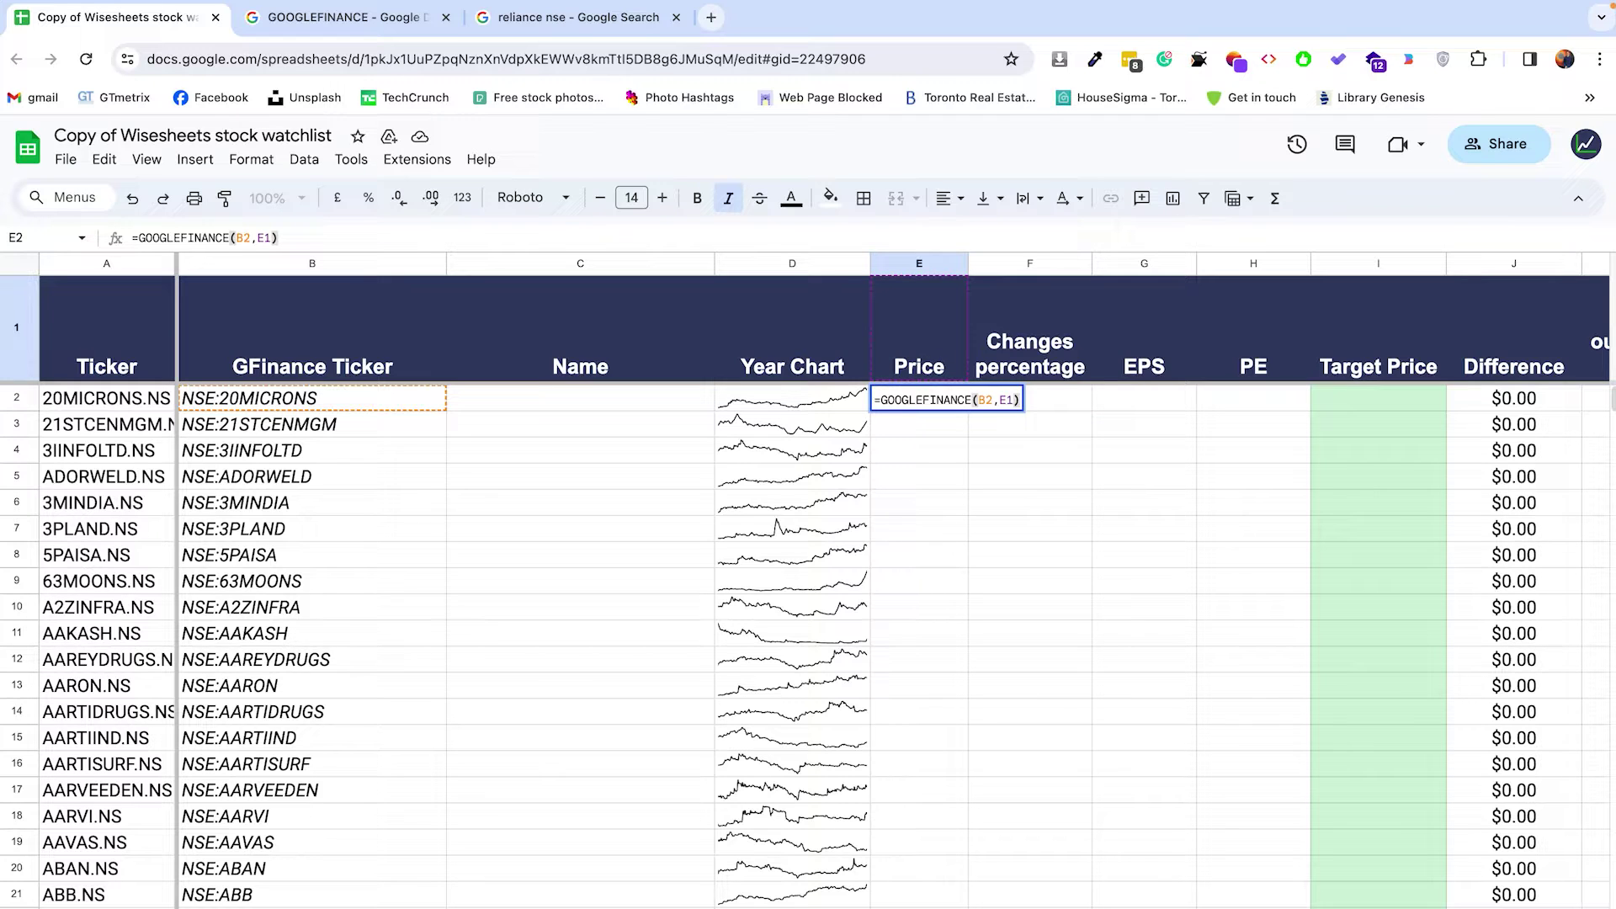
- Make the E1 reference in the price formula absolute as $E$1 and commit it
{"action": "left_click", "coordinate": [262, 238]}
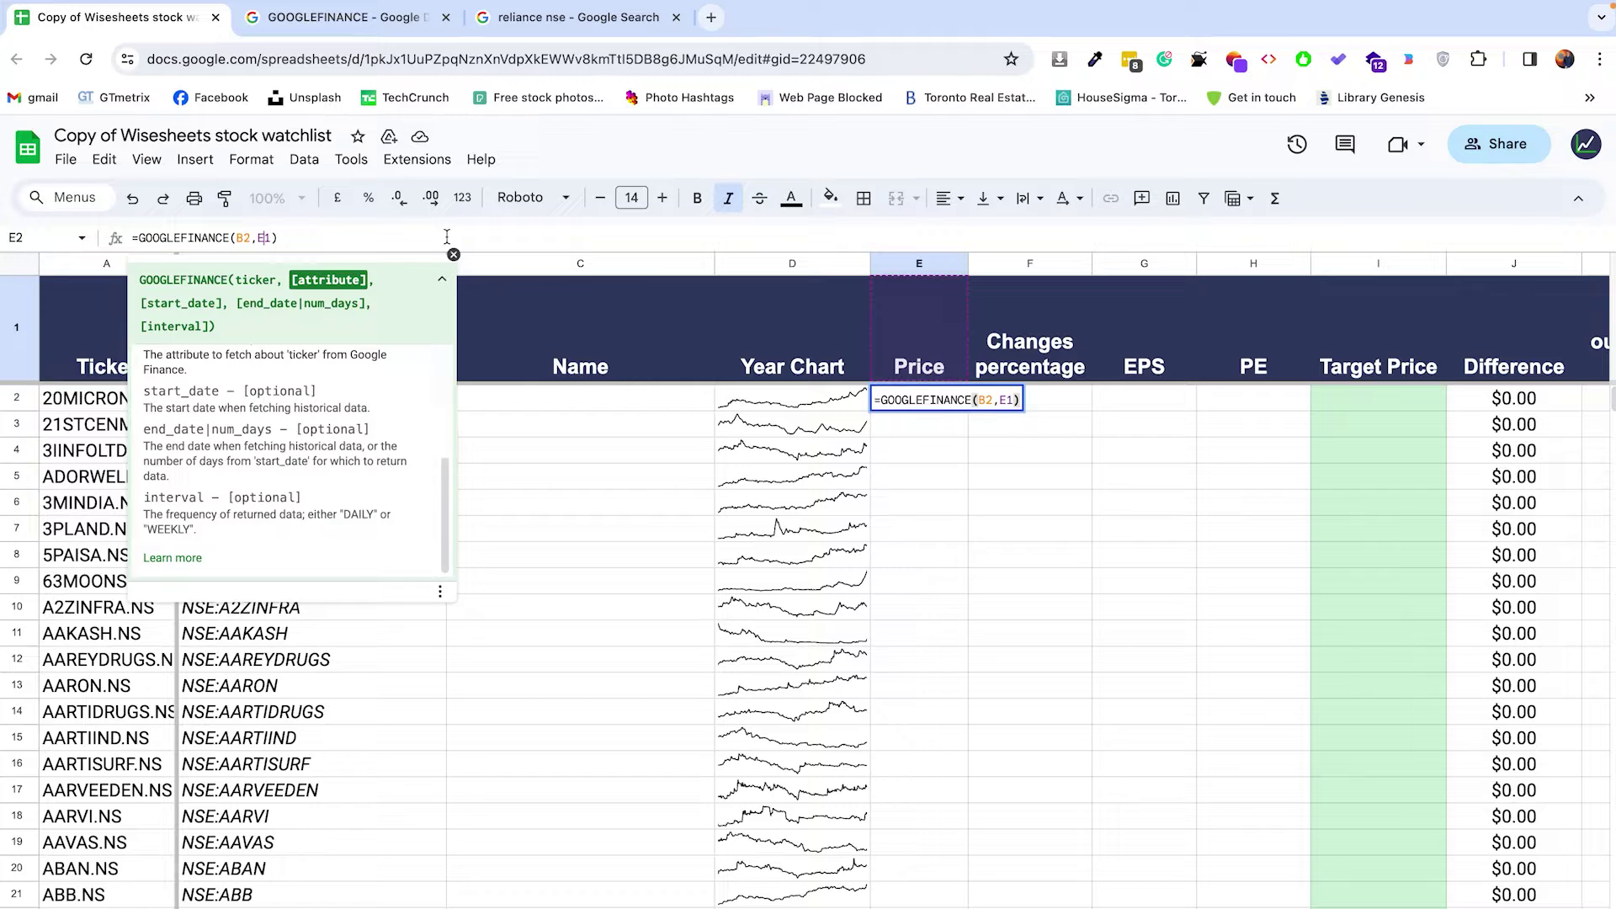
{"action": "key", "text": "F4"}
{"action": "key", "text": "Return"}
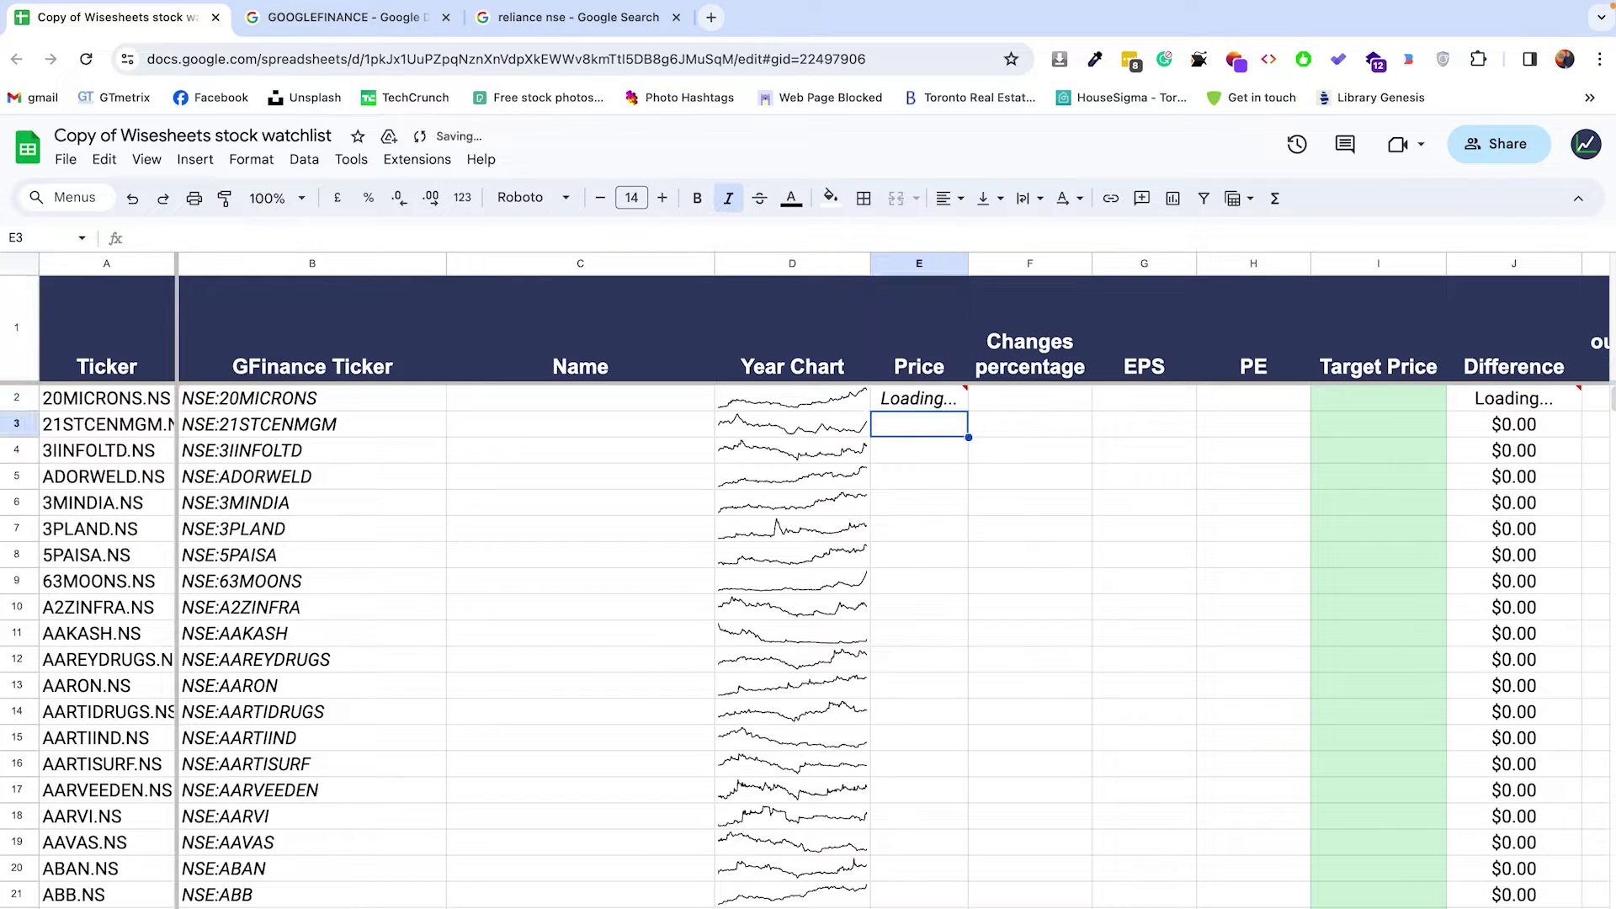
- Fill the E2 price formula down the Price column for all tickers through row 38
{"action": "left_click", "coordinate": [946, 408]}
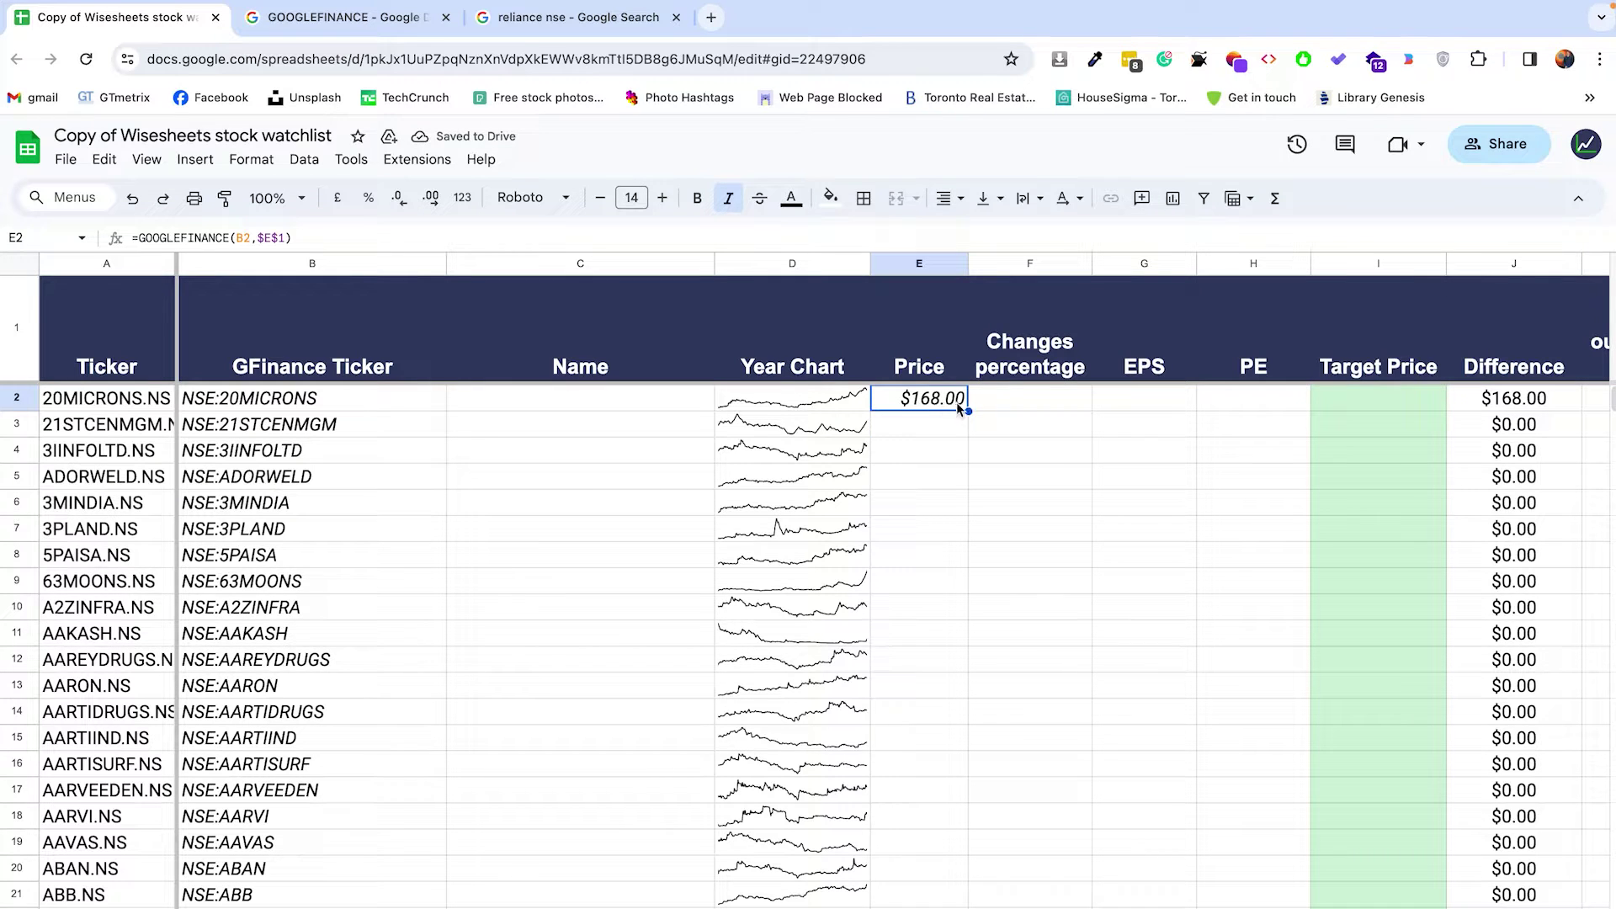
{"action": "double_click", "coordinate": [968, 410]}
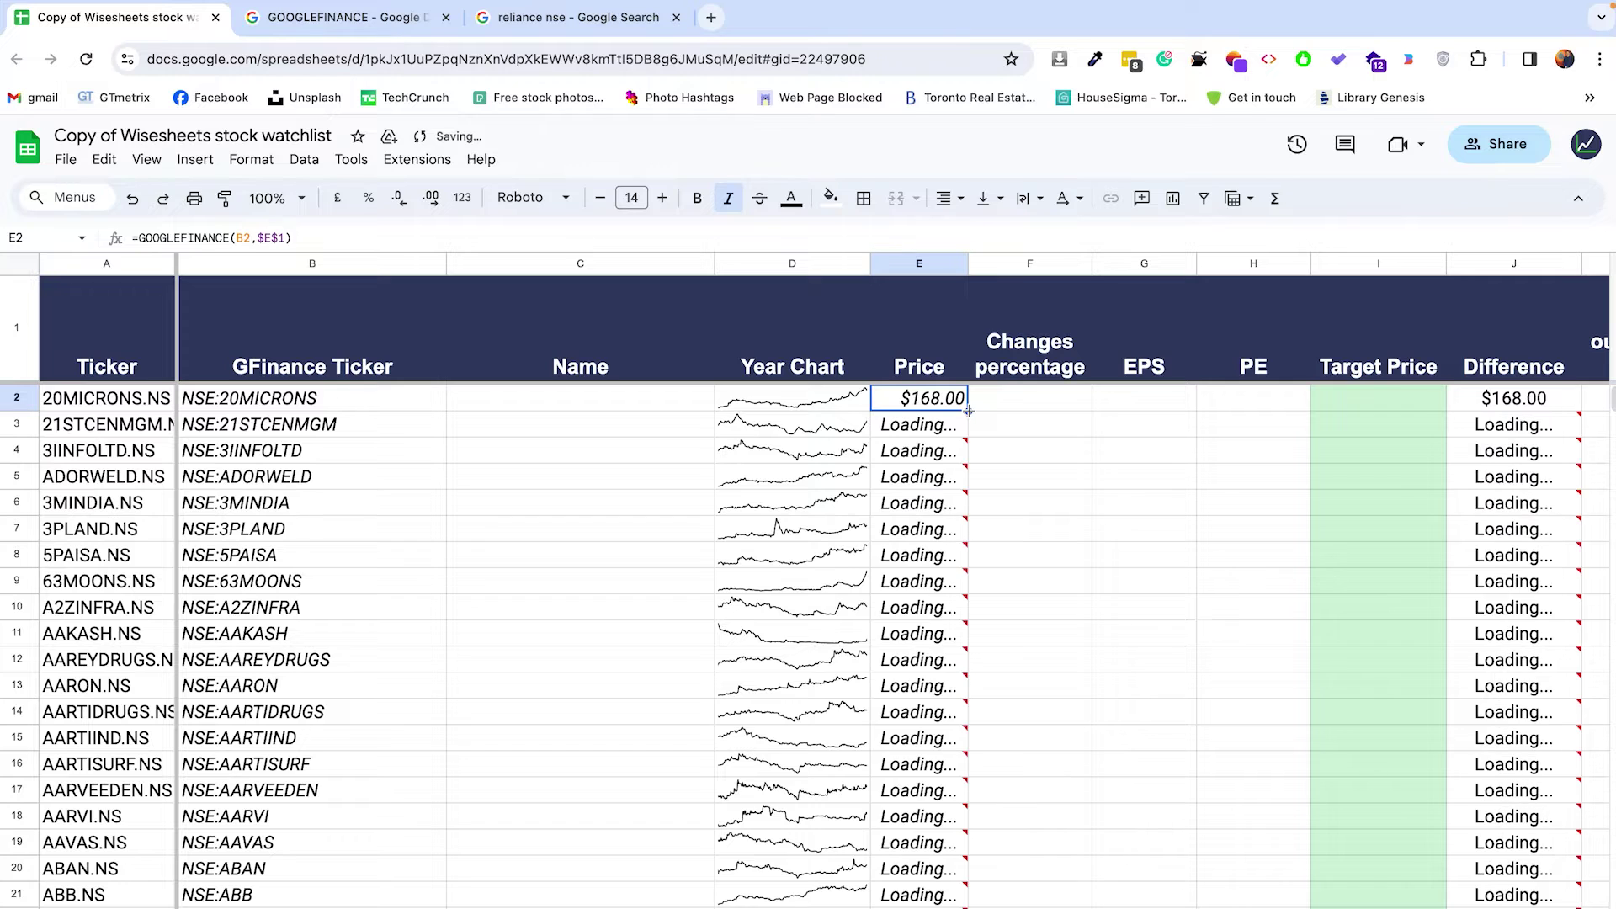
{"action": "scroll", "coordinate": [1008, 464], "scroll_direction": "down", "scroll_amount": 2}
{"action": "scroll", "coordinate": [1007, 480], "scroll_direction": "down", "scroll_amount": 8}
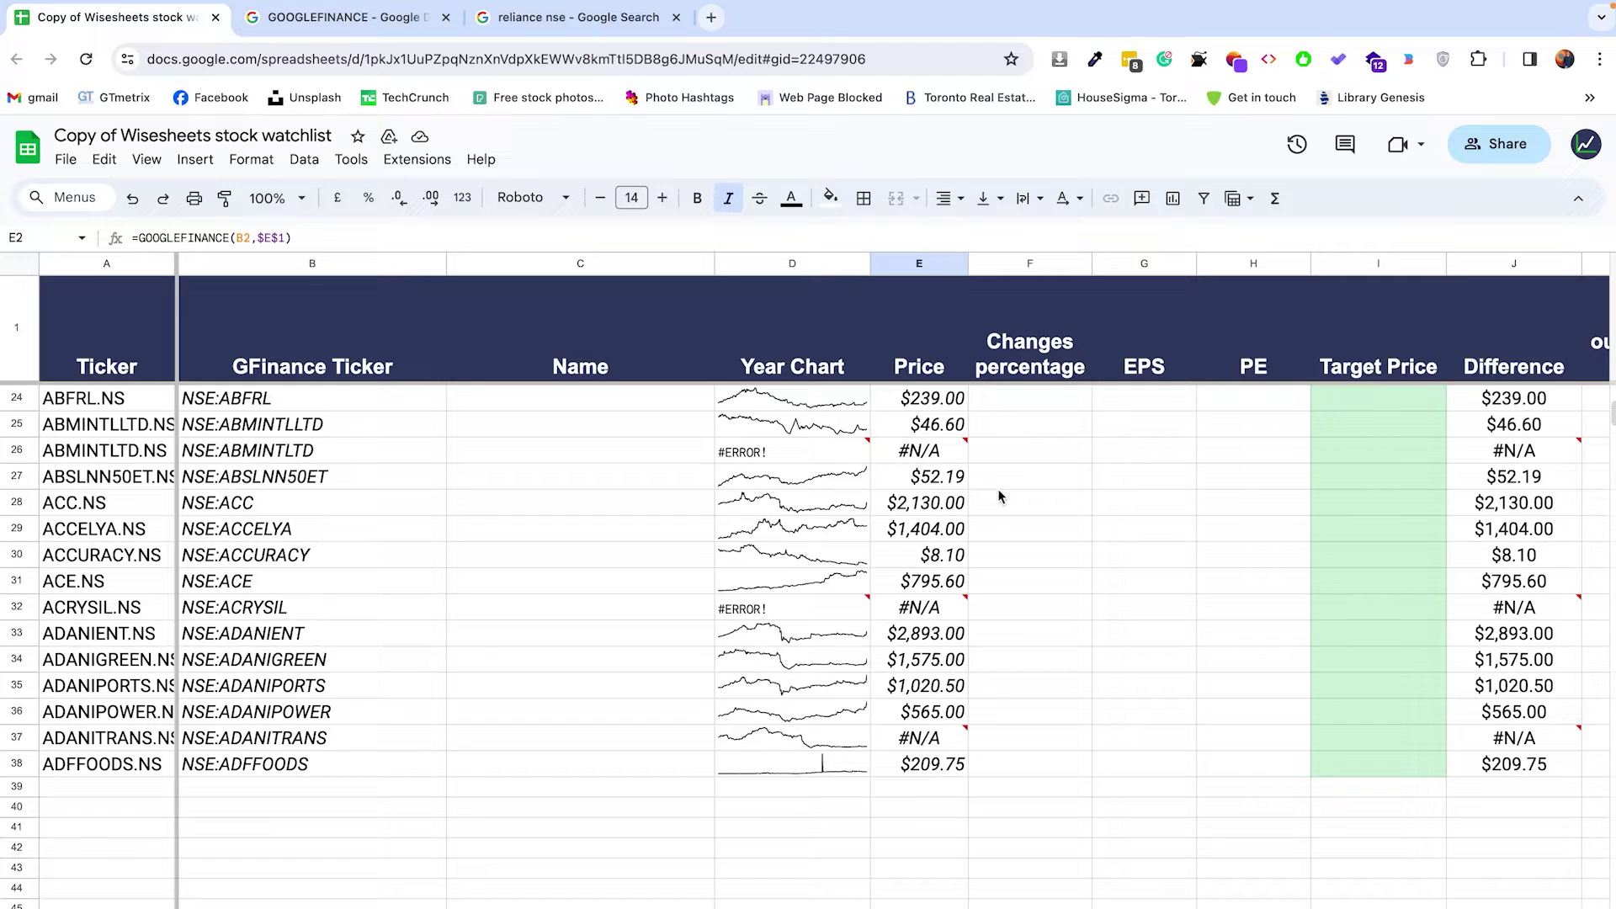
- Examine the error details of the ABMINTLTD price in E26 and return to E2
{"action": "left_click", "coordinate": [932, 460]}
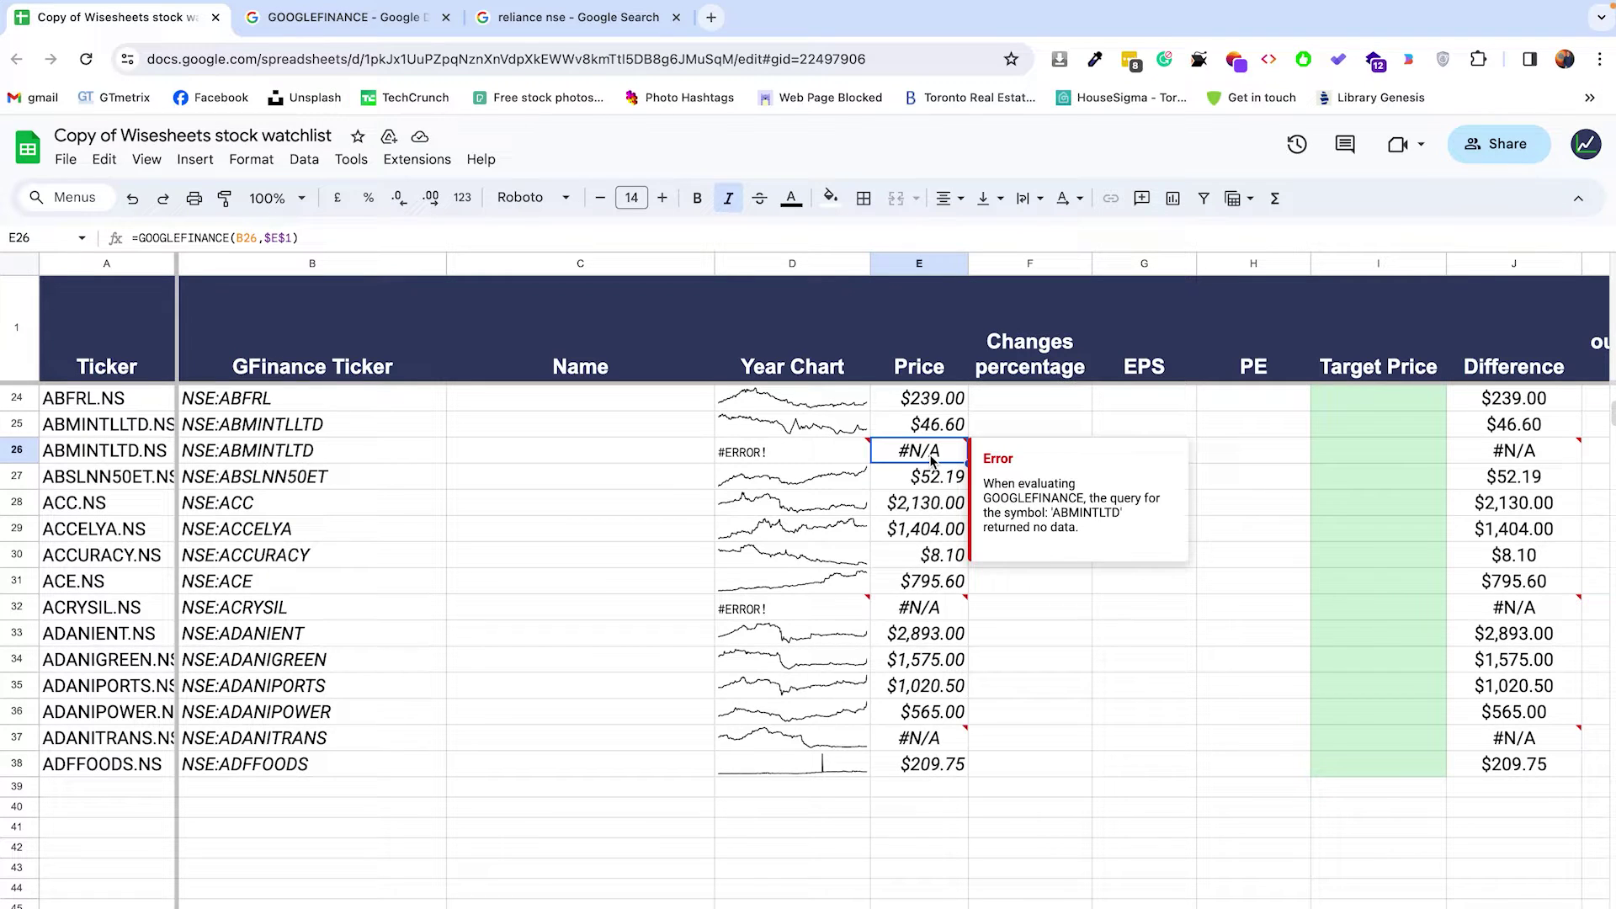
{"action": "scroll", "coordinate": [937, 692], "scroll_direction": "up", "scroll_amount": 8}
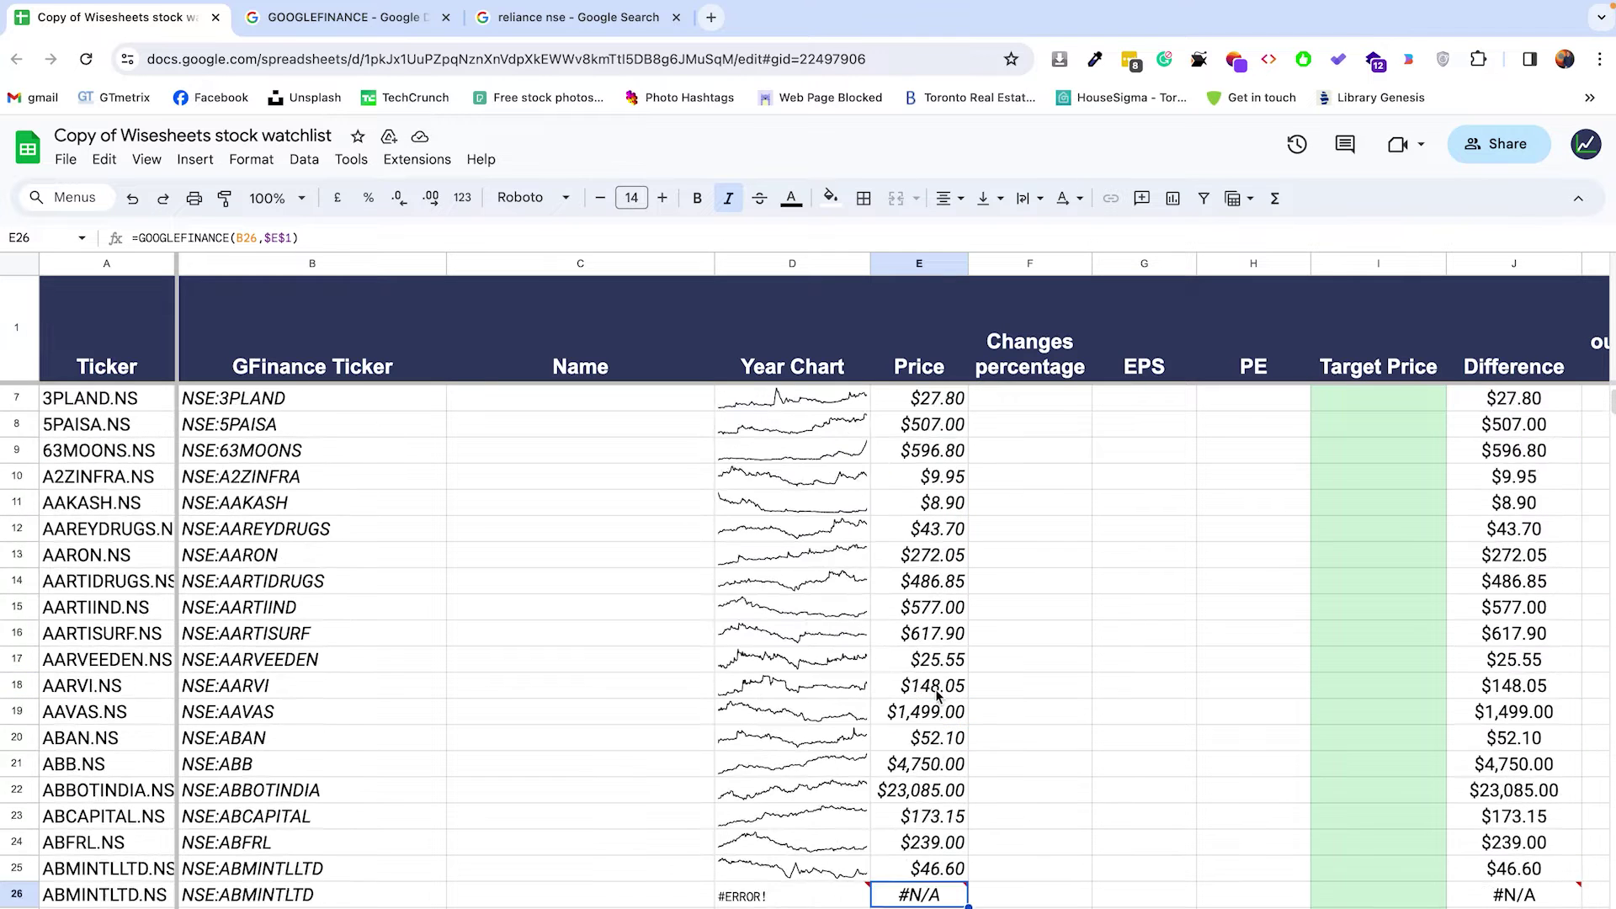
{"action": "scroll", "coordinate": [937, 692], "scroll_direction": "up", "scroll_amount": 2}
{"action": "left_click", "coordinate": [947, 410]}
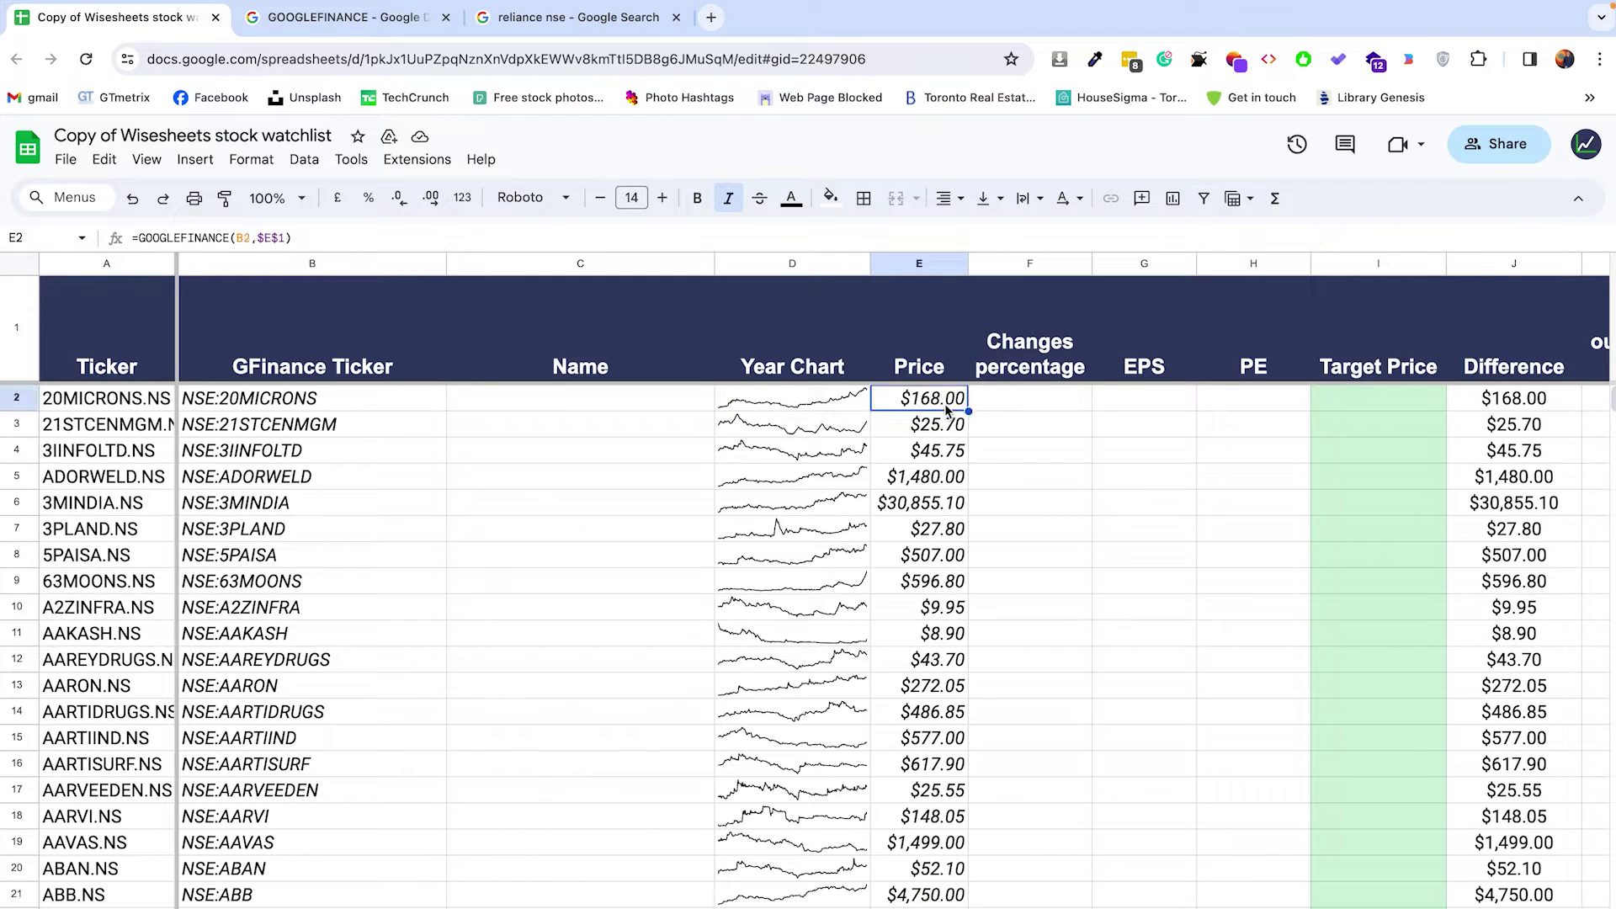
- Check the exchange-prefixed ticker of Reliance Industries in the Google Search results and return to the watchlist spreadsheet
{"action": "left_click", "coordinate": [575, 20]}
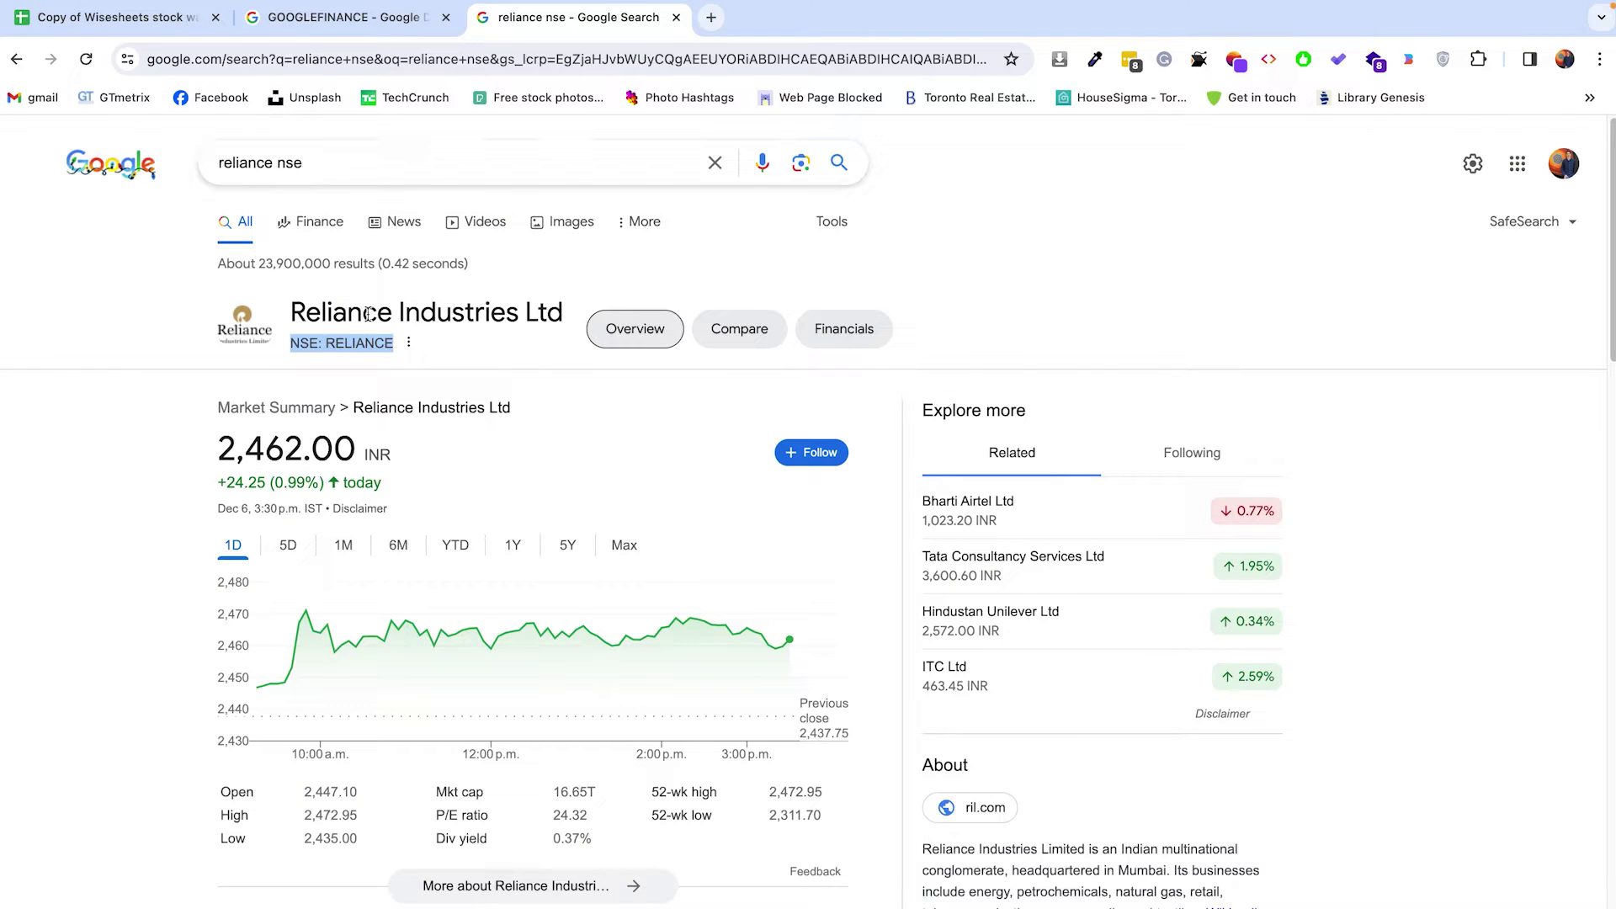
{"action": "triple_click", "coordinate": [309, 345]}
{"action": "left_click", "coordinate": [345, 17]}
{"action": "left_click", "coordinate": [126, 16]}
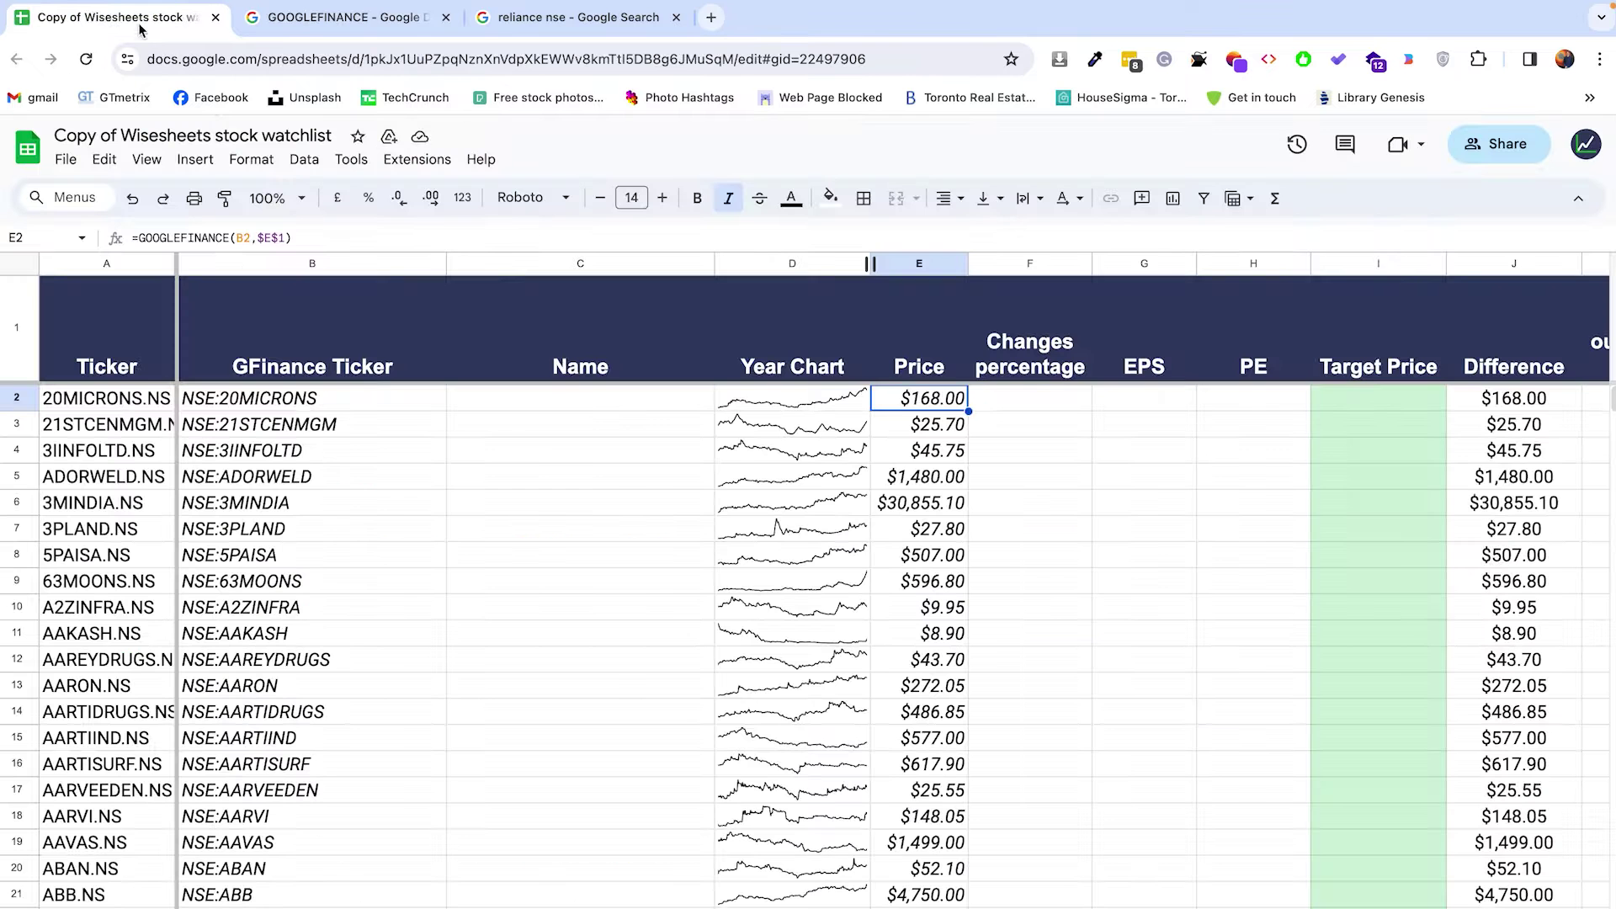
- Look through the NSE-prefixed tickers in the GFinance Ticker column starting at B2, ending on the Name cell C2
{"action": "left_click", "coordinate": [296, 408]}
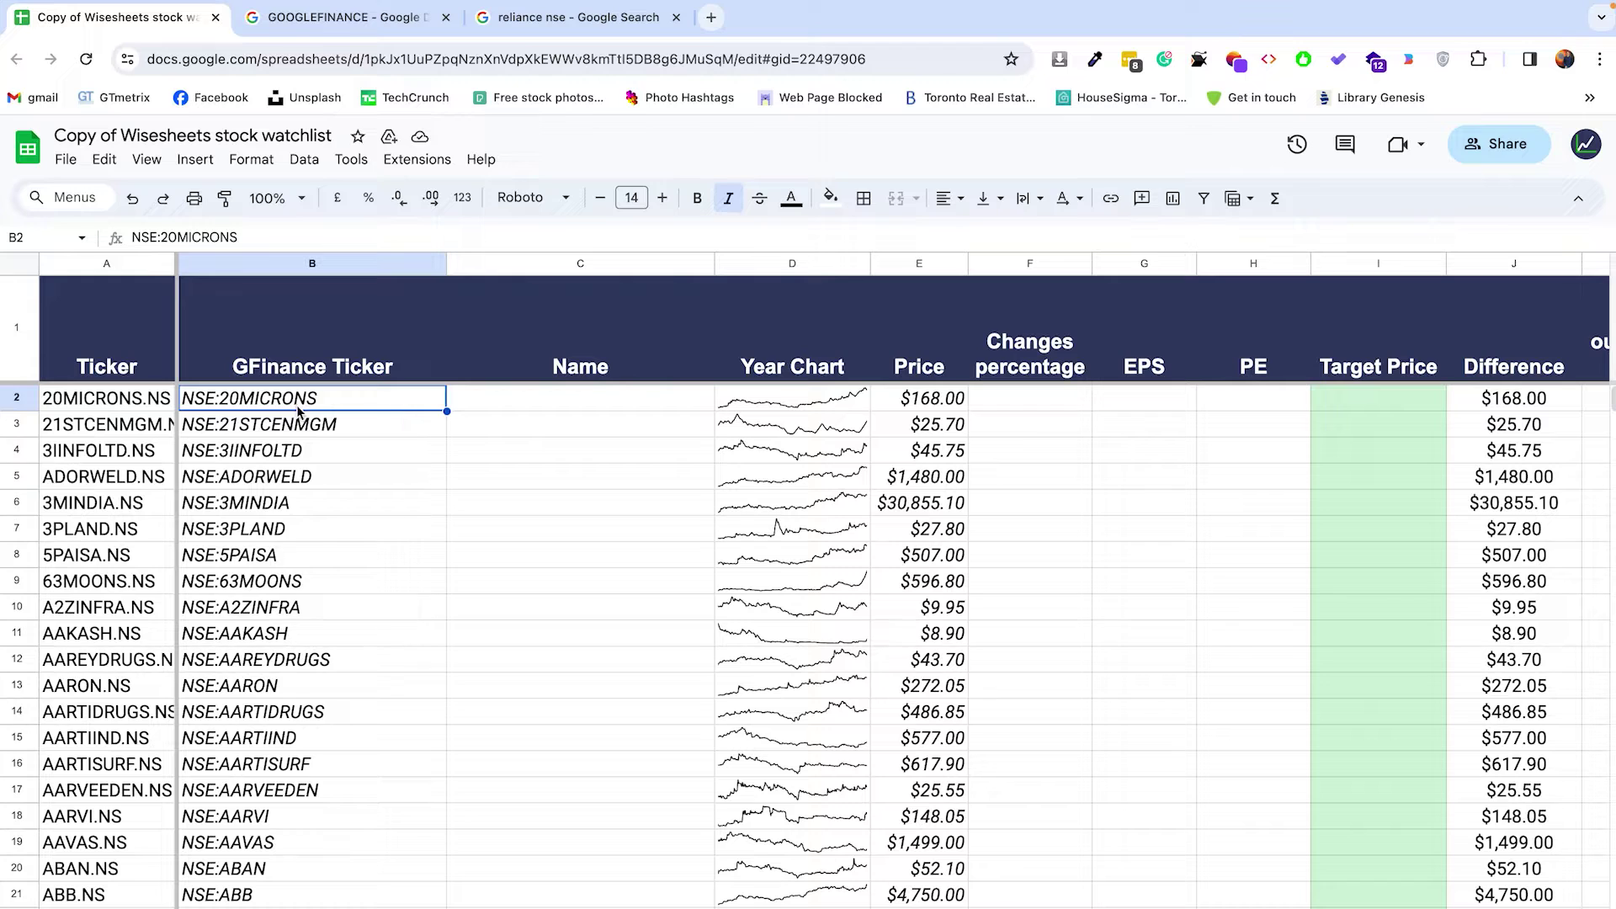
{"action": "key", "text": "Down"}
{"action": "key", "text": "Down"}
{"action": "key", "text": "Down"}
{"action": "key", "text": "Down"}
{"action": "key", "text": "Down"}
{"action": "key", "text": "Down"}
{"action": "key", "text": "Down"}
{"action": "key", "text": "Down"}
{"action": "key", "text": "Down"}
{"action": "key", "text": "Down"}
{"action": "key", "text": "Down"}
{"action": "key", "text": "Down"}
{"action": "key", "text": "Down"}
{"action": "key", "text": "Down"}
{"action": "key", "text": "Up"}
{"action": "key", "text": "Up"}
{"action": "left_click", "coordinate": [601, 399]}
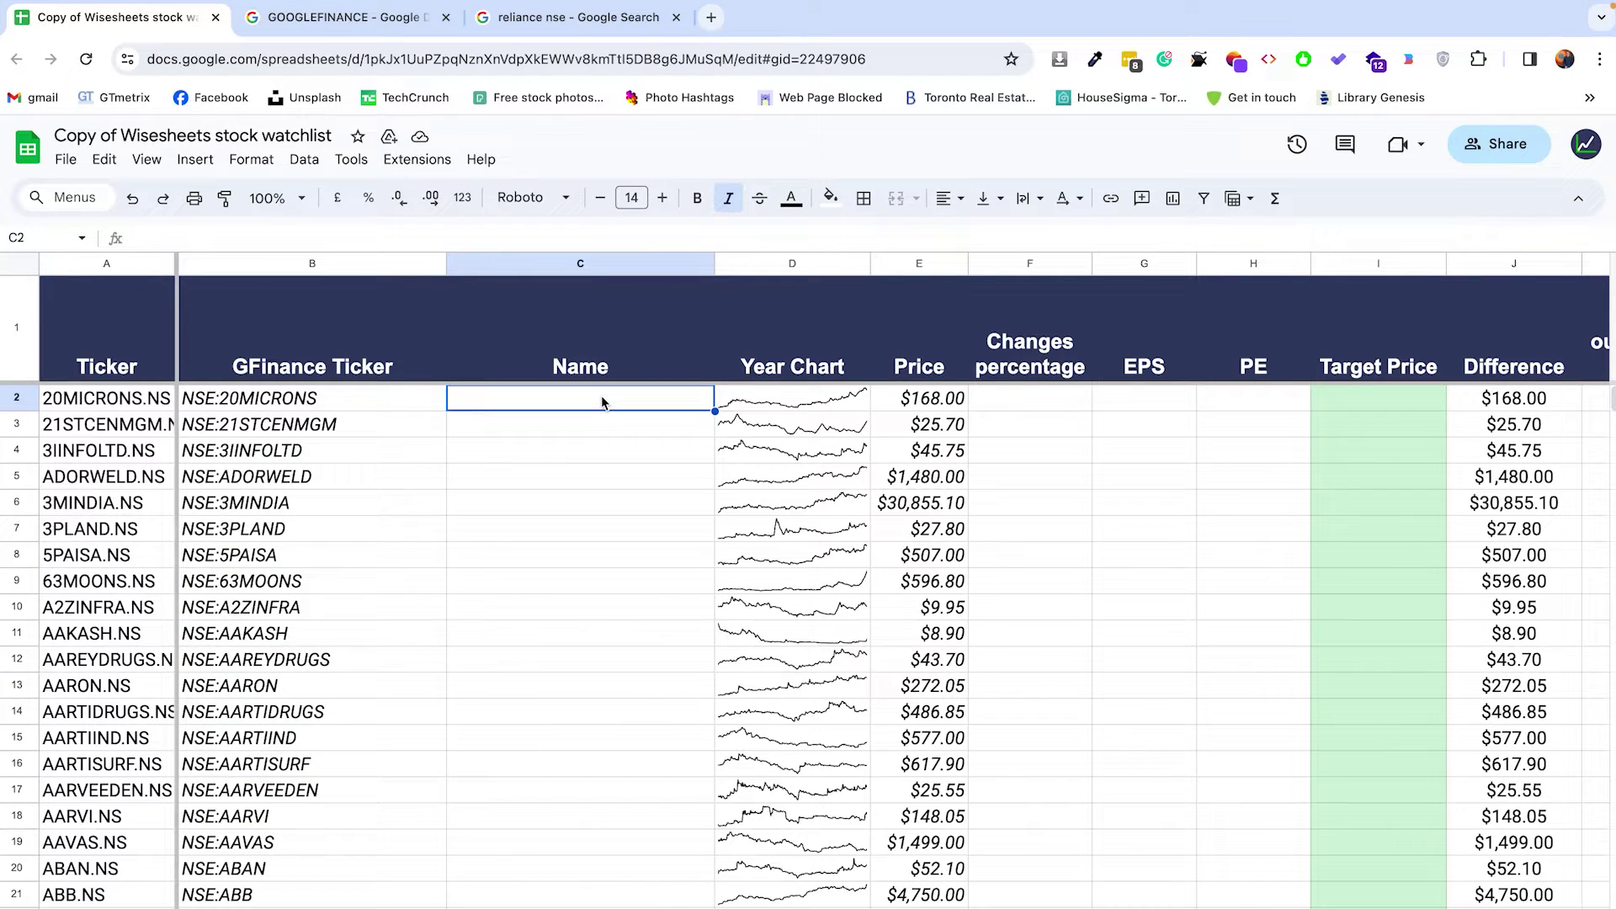
- Look through the real-time attribute list on the GOOGLEFINANCE help page and return to the watchlist spreadsheet
{"action": "left_click", "coordinate": [337, 16]}
{"action": "scroll", "coordinate": [425, 472], "scroll_direction": "down", "scroll_amount": 10}
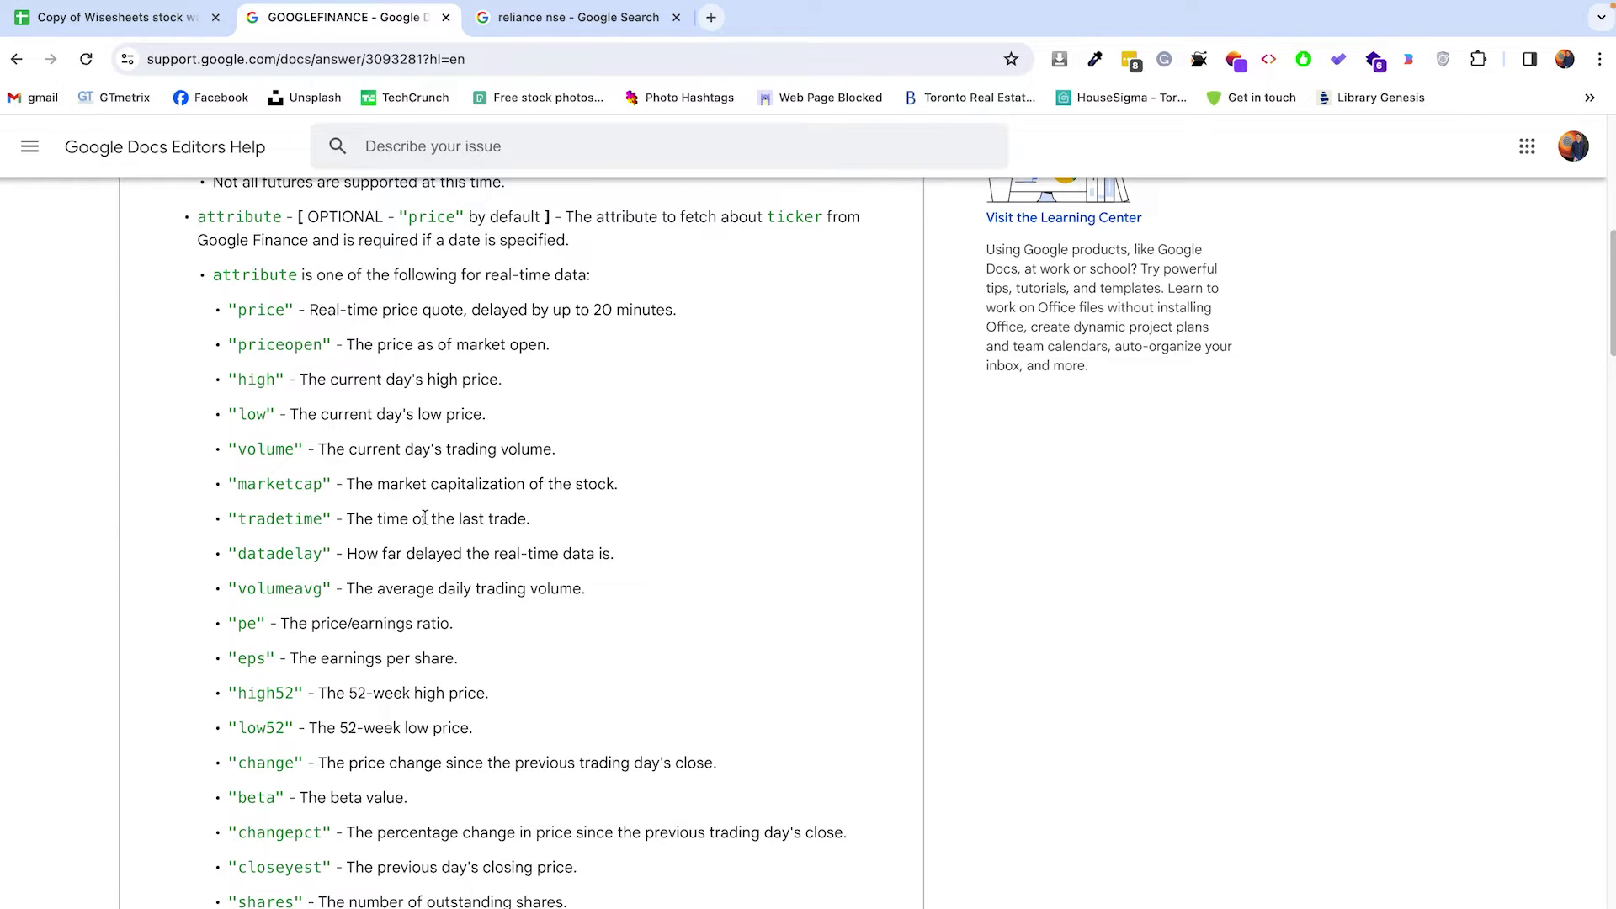
{"action": "key", "text": "ctrl+shift+Tab"}
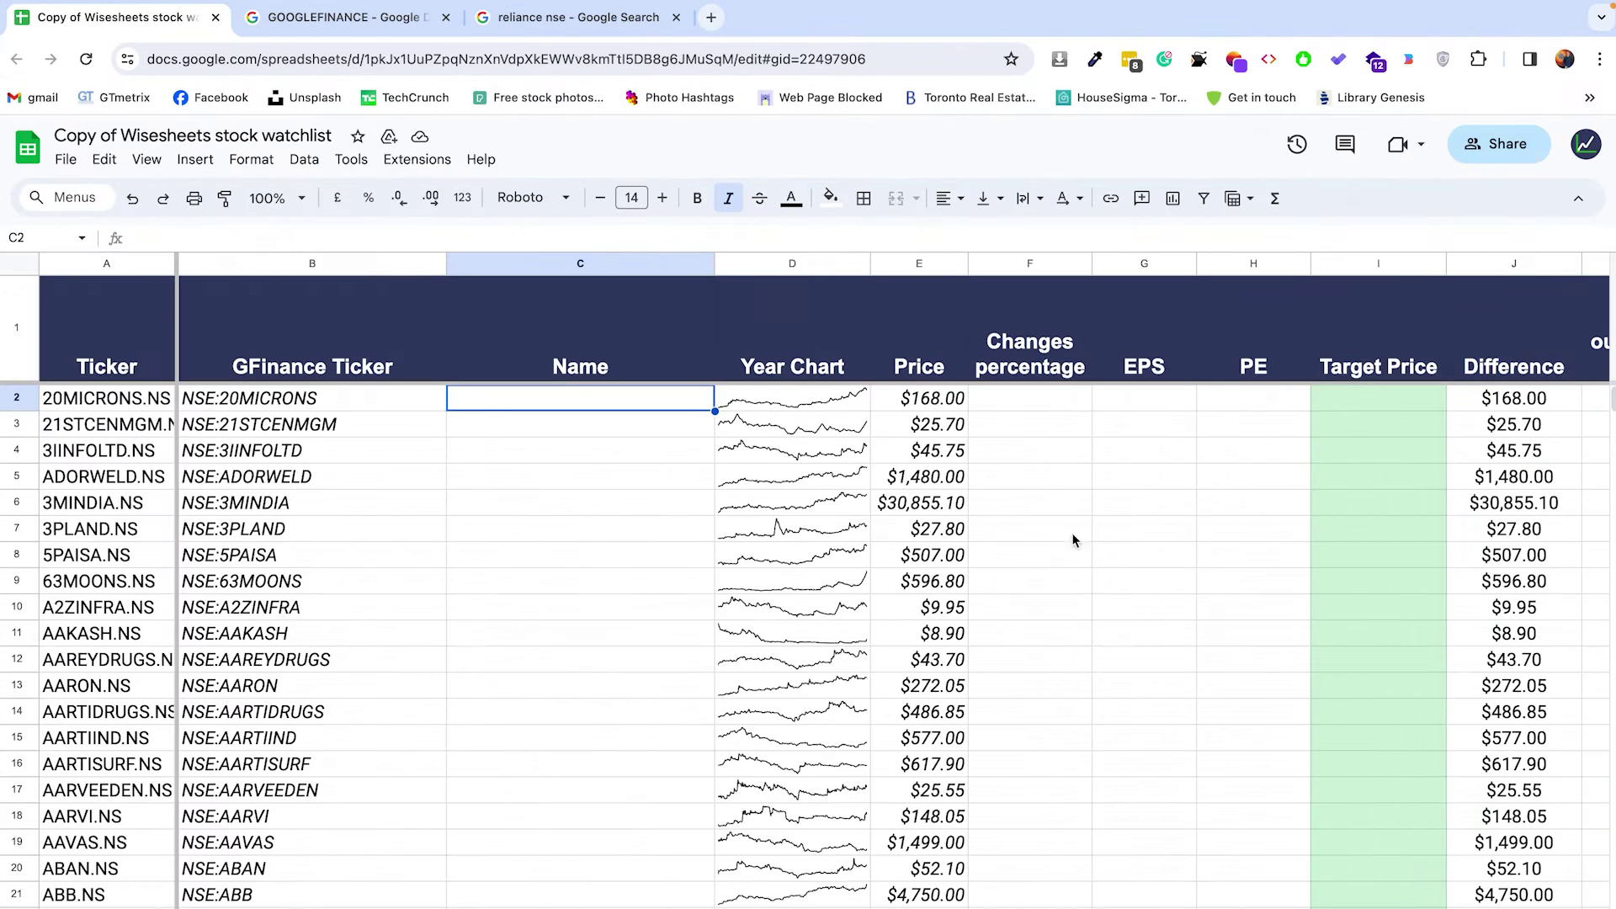
- Enter =GOOGLEFINANCE(B2,"eps") in EPS cell G2 and fill it down through row 38
{"action": "left_click", "coordinate": [1140, 400]}
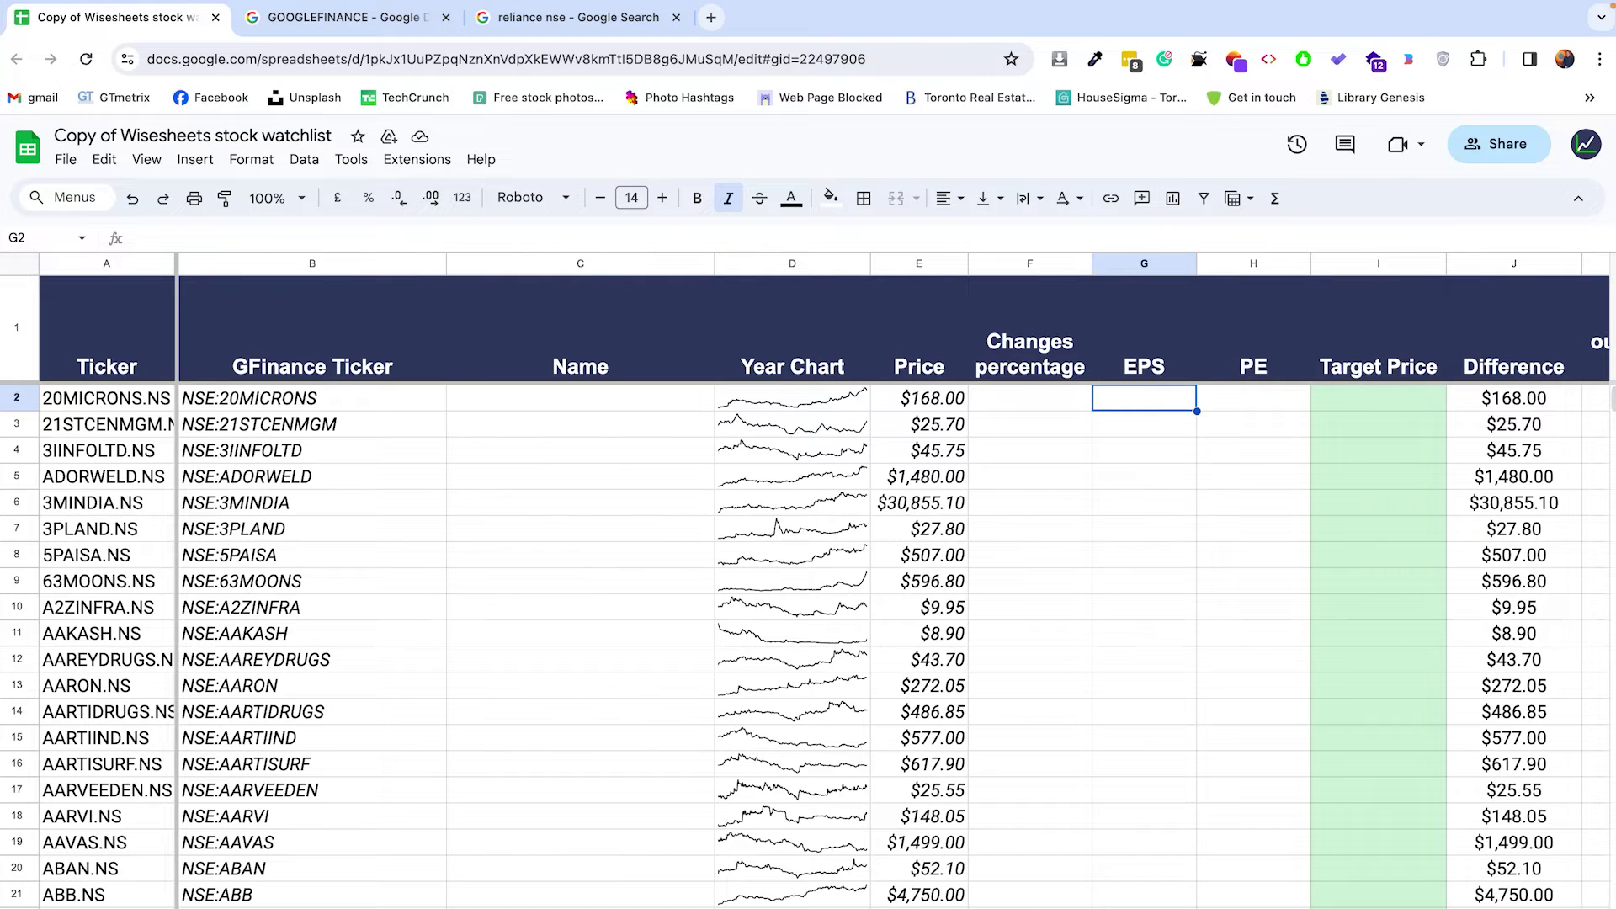
{"action": "type", "text": "=go"}
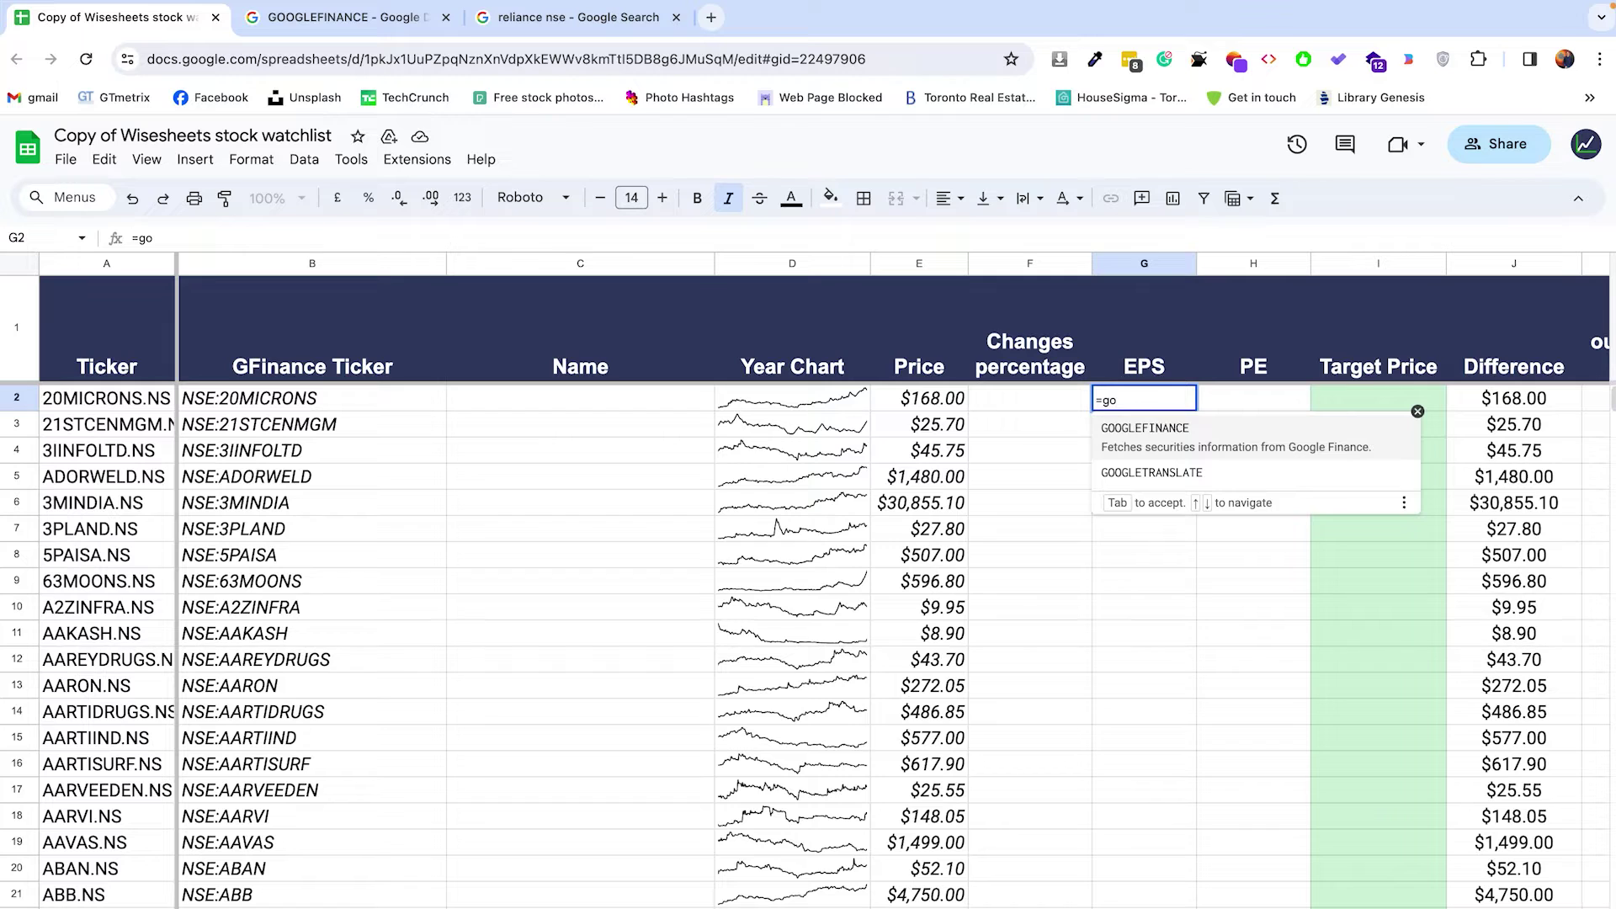
{"action": "key", "text": "Tab"}
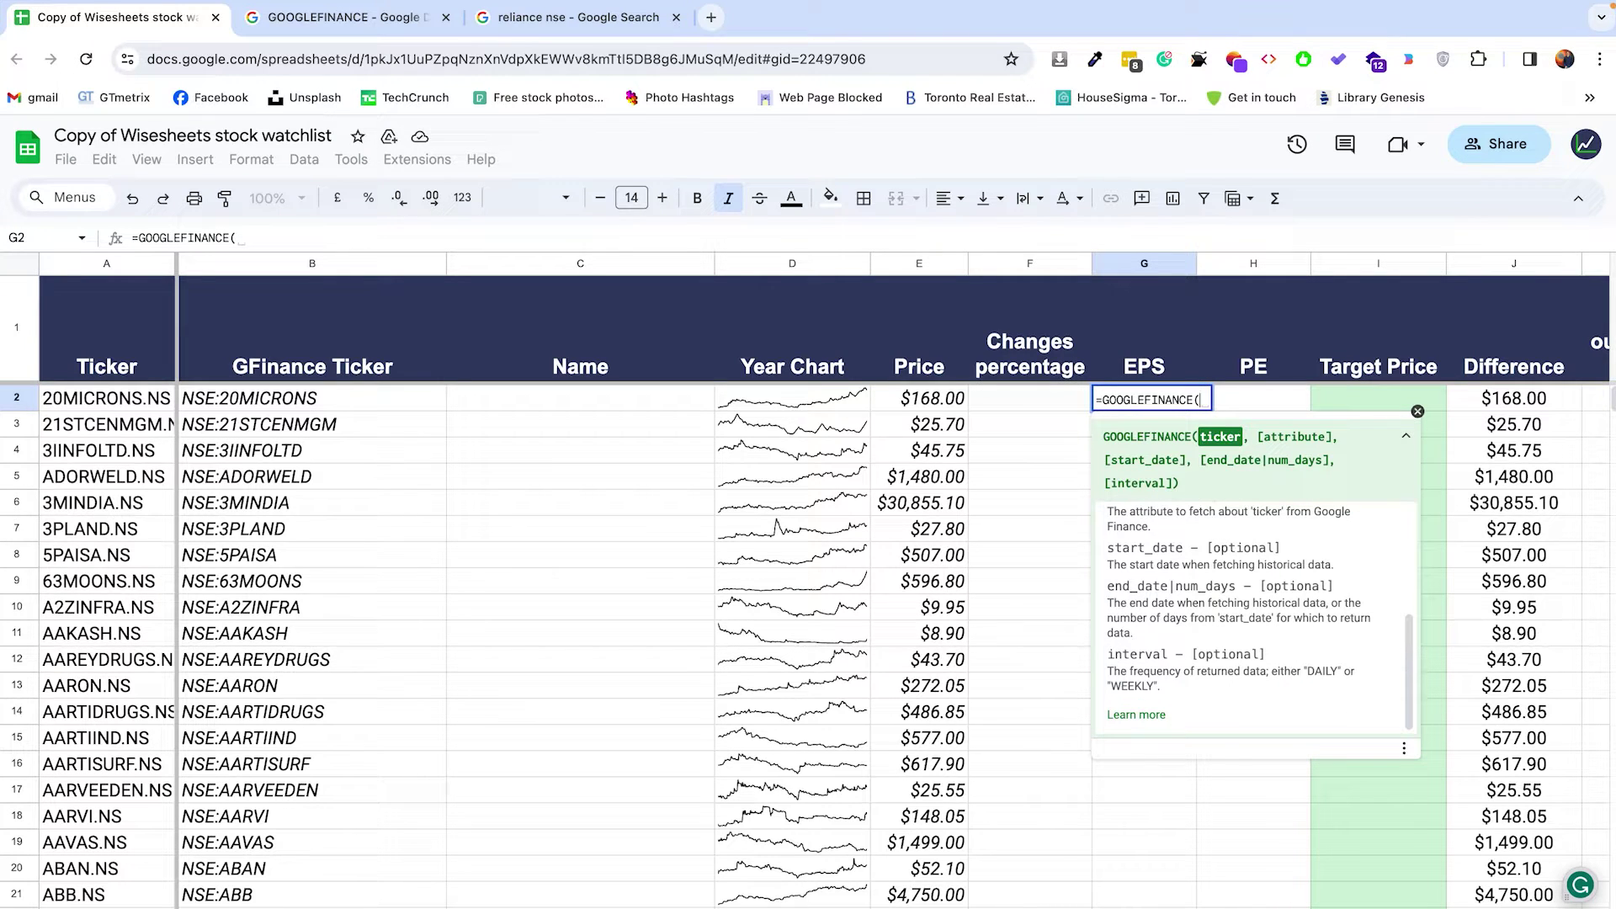
{"action": "left_click", "coordinate": [320, 407]}
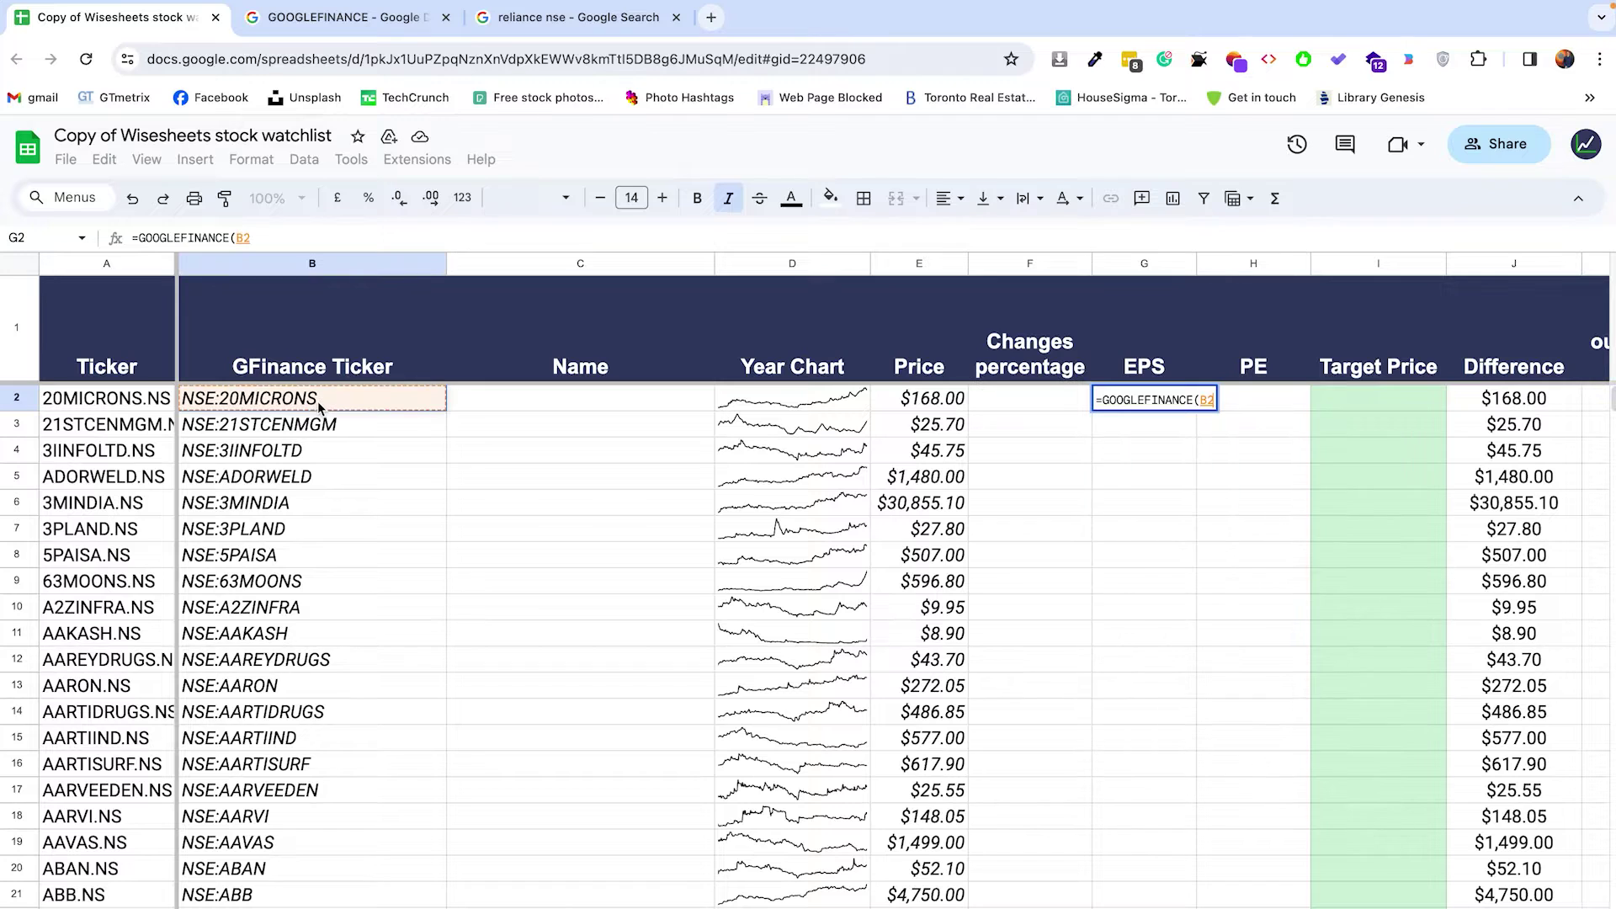
{"action": "type", "text": ","}
{"action": "left_click", "coordinate": [1136, 360]}
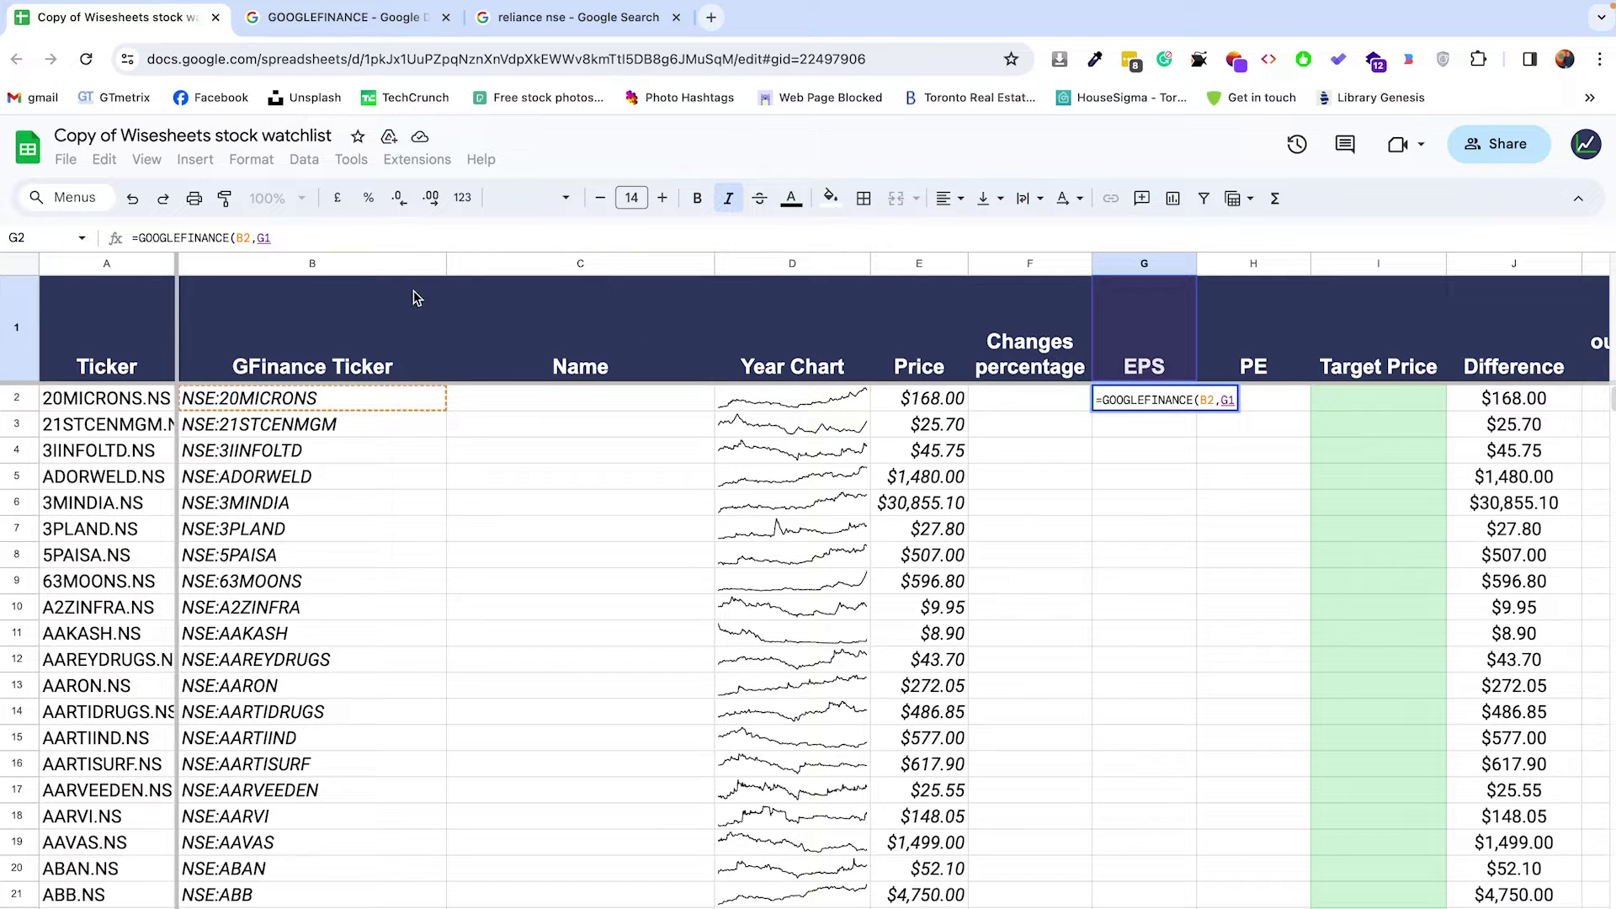
{"action": "left_click", "coordinate": [316, 236]}
{"action": "key", "text": "F4"}
{"action": "key", "text": "BackSpace"}
{"action": "key", "text": "BackSpace"}
{"action": "key", "text": "BackSpace"}
{"action": "key", "text": "BackSpace"}
{"action": "type", "text": "\"ep"}
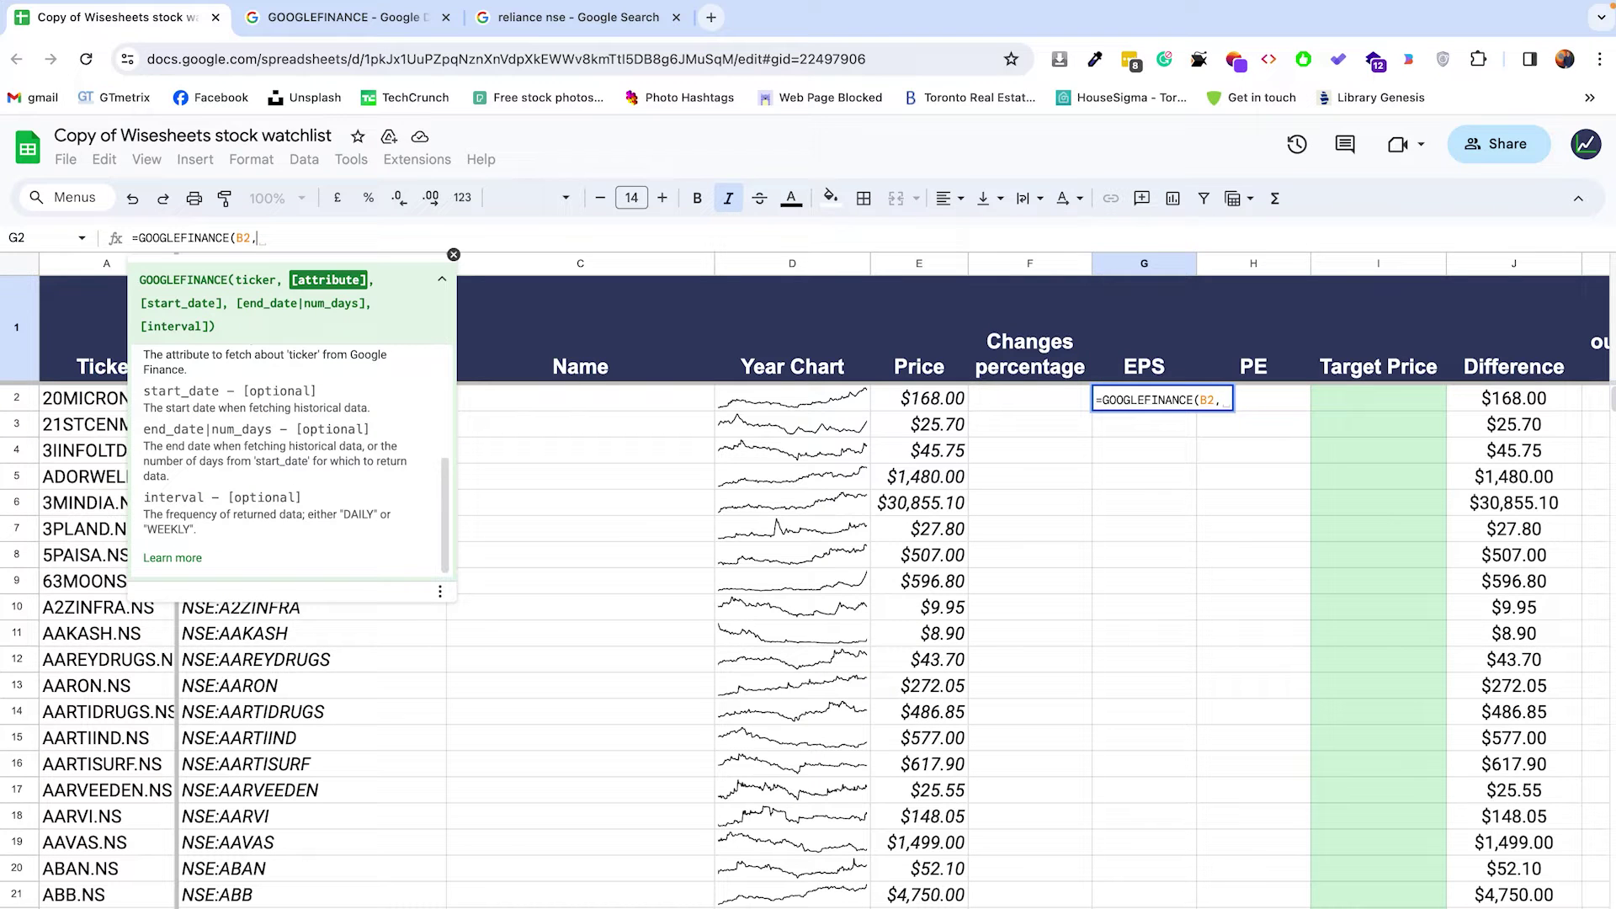
{"action": "type", "text": "s\")"}
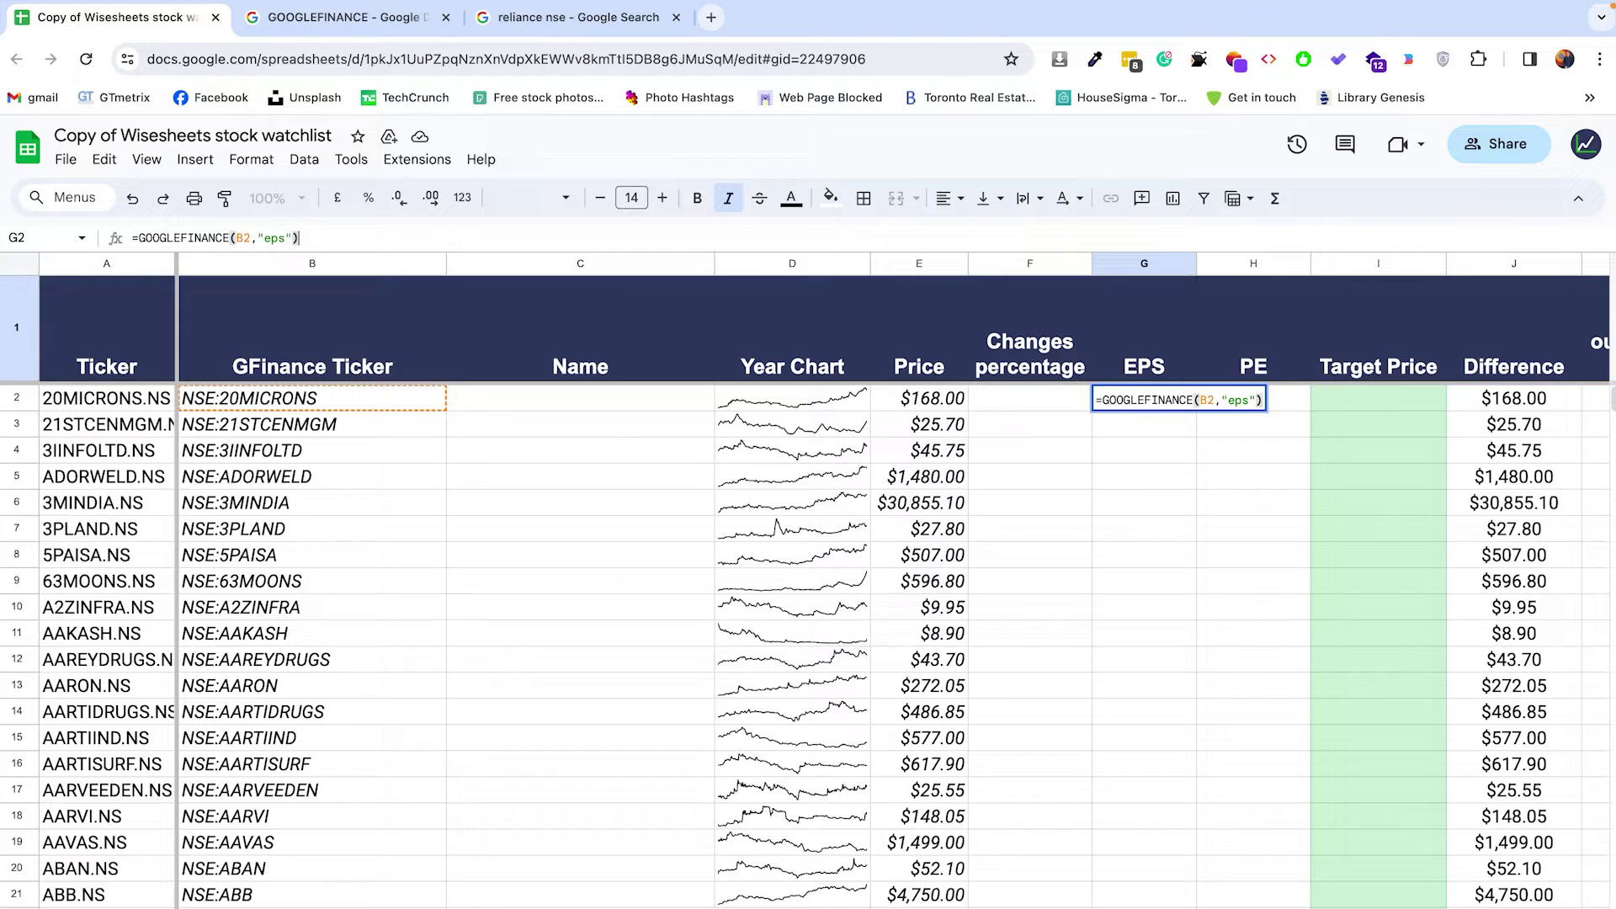
{"action": "key", "text": "Return"}
{"action": "left_click", "coordinate": [1185, 407]}
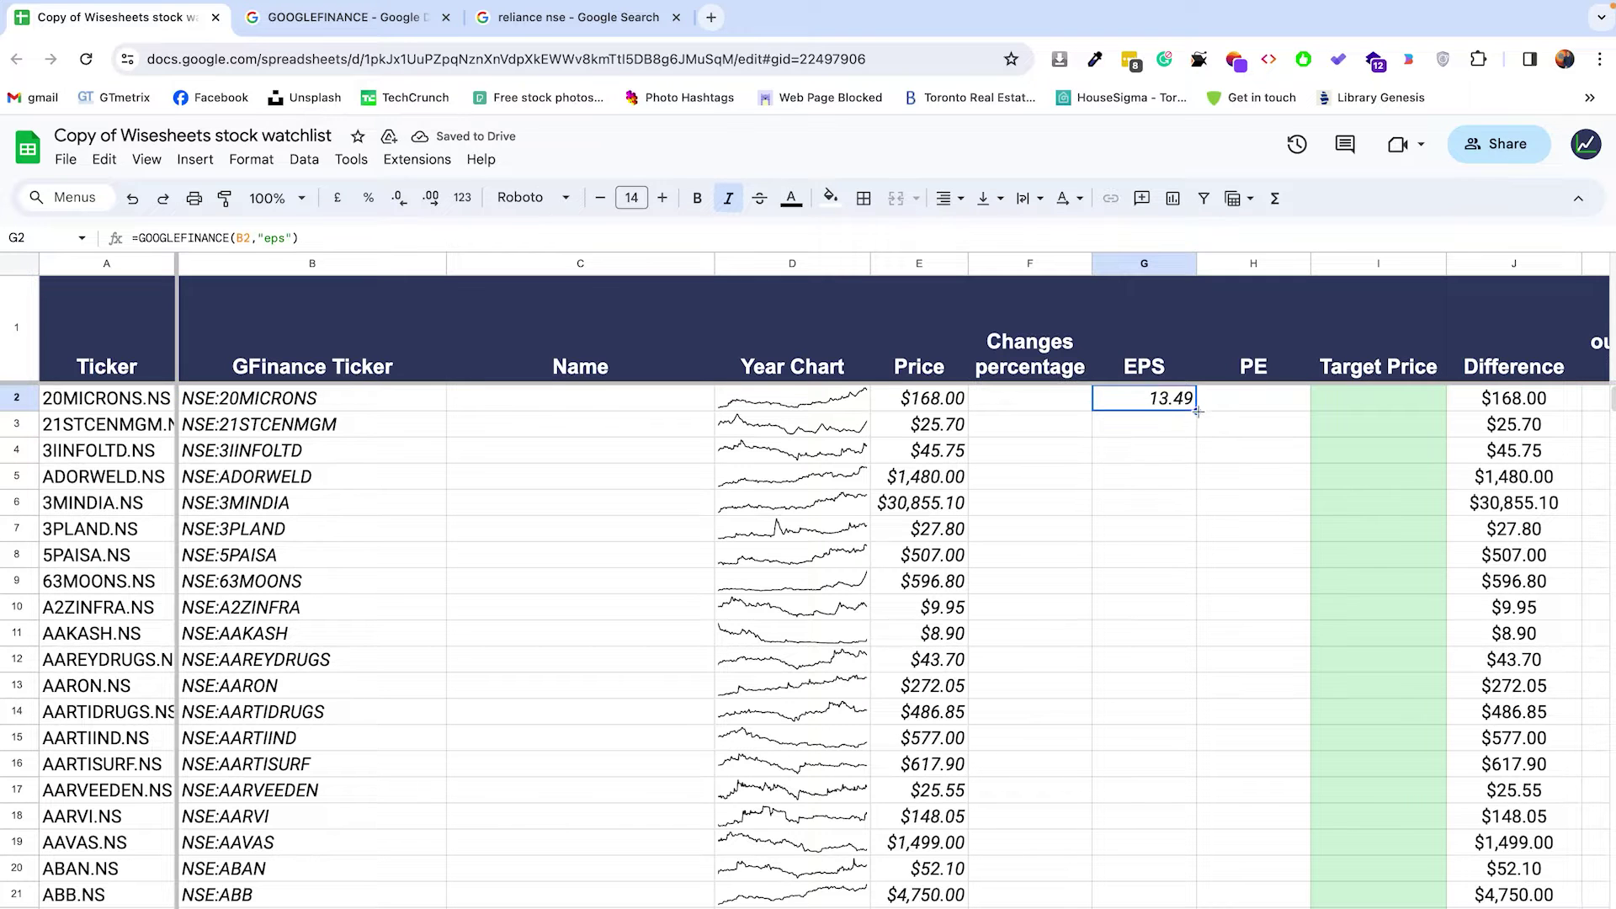
{"action": "left_click_drag", "start_coordinate": [1197, 410], "coordinate": [1162, 395]}
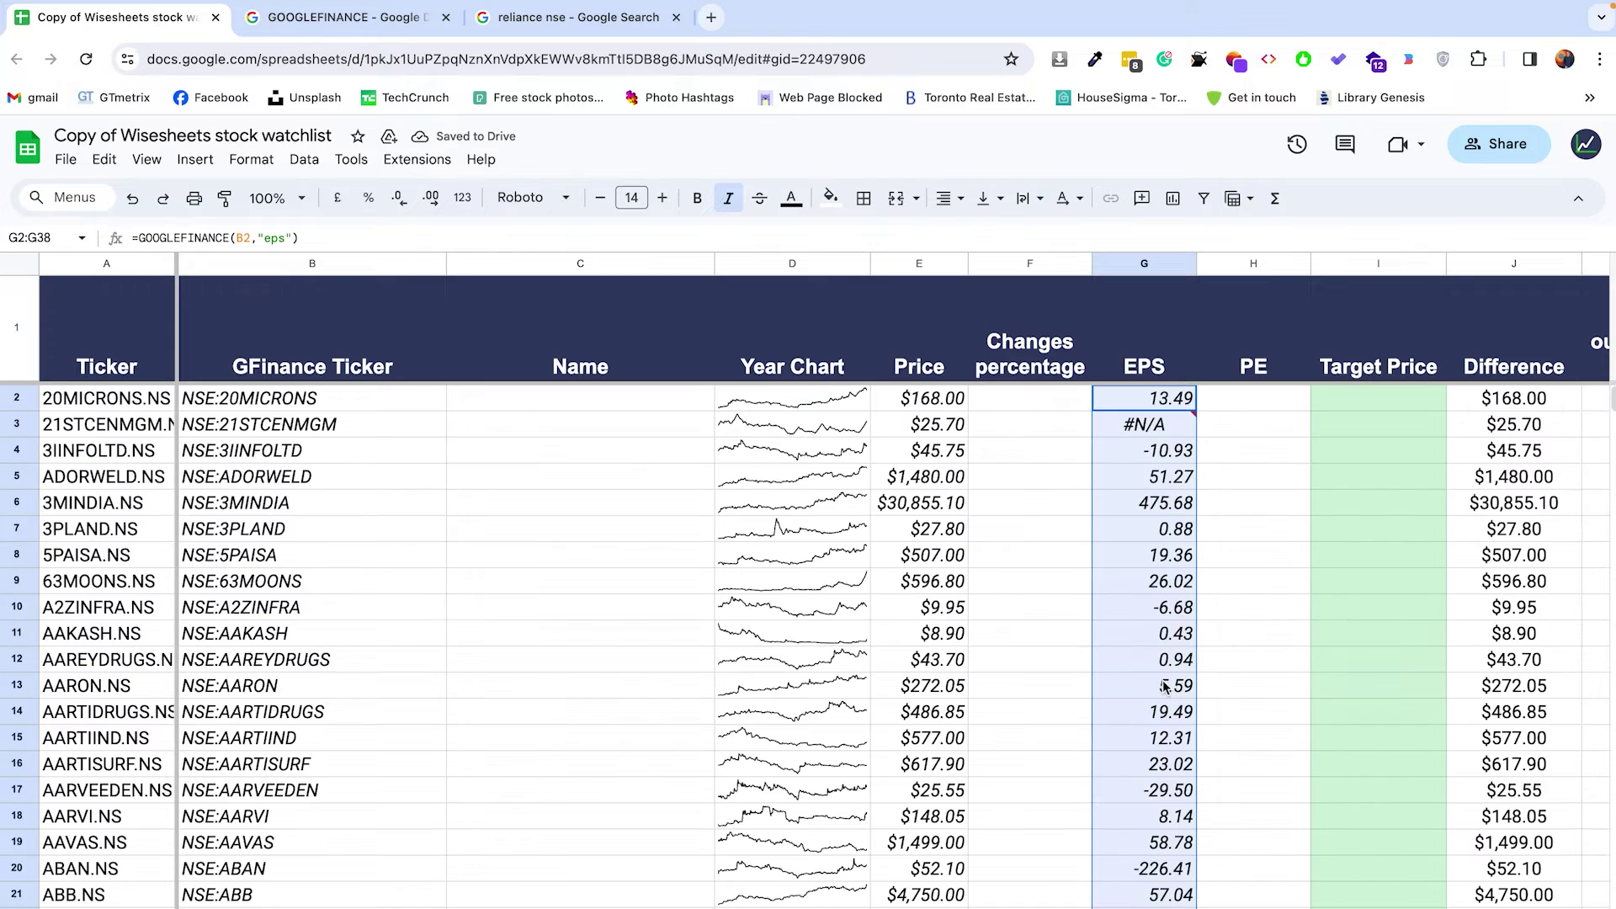
- Enter =GOOGLEFINANCE(B2,"pe") in PE cell H2 and fill it down through row 38
{"action": "left_click", "coordinate": [1279, 396]}
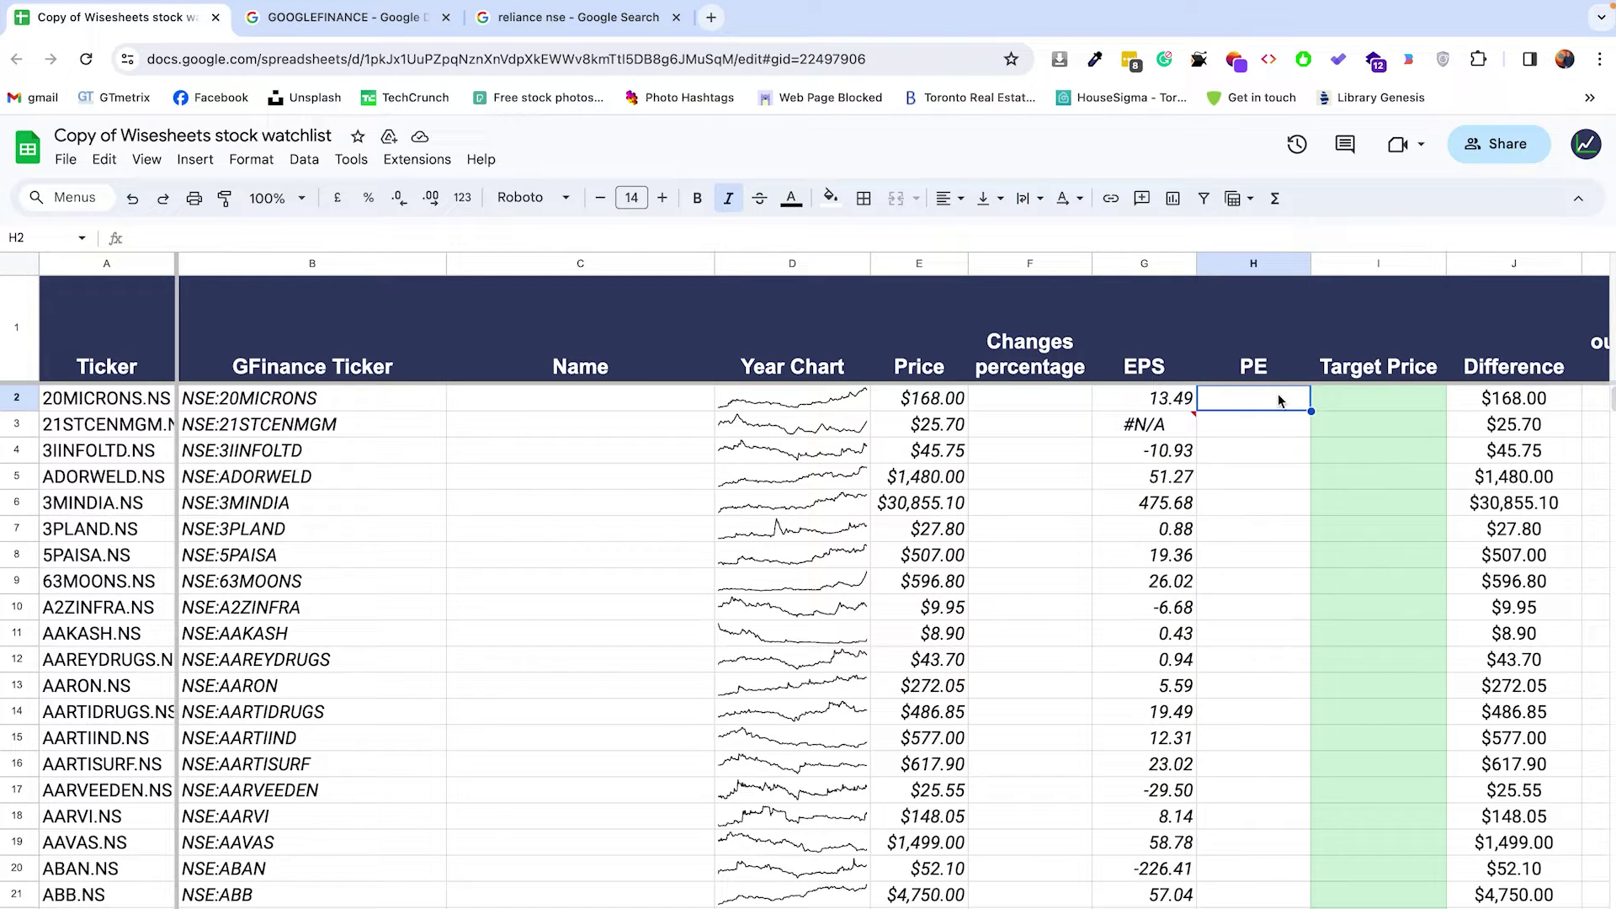
{"action": "type", "text": "=g"}
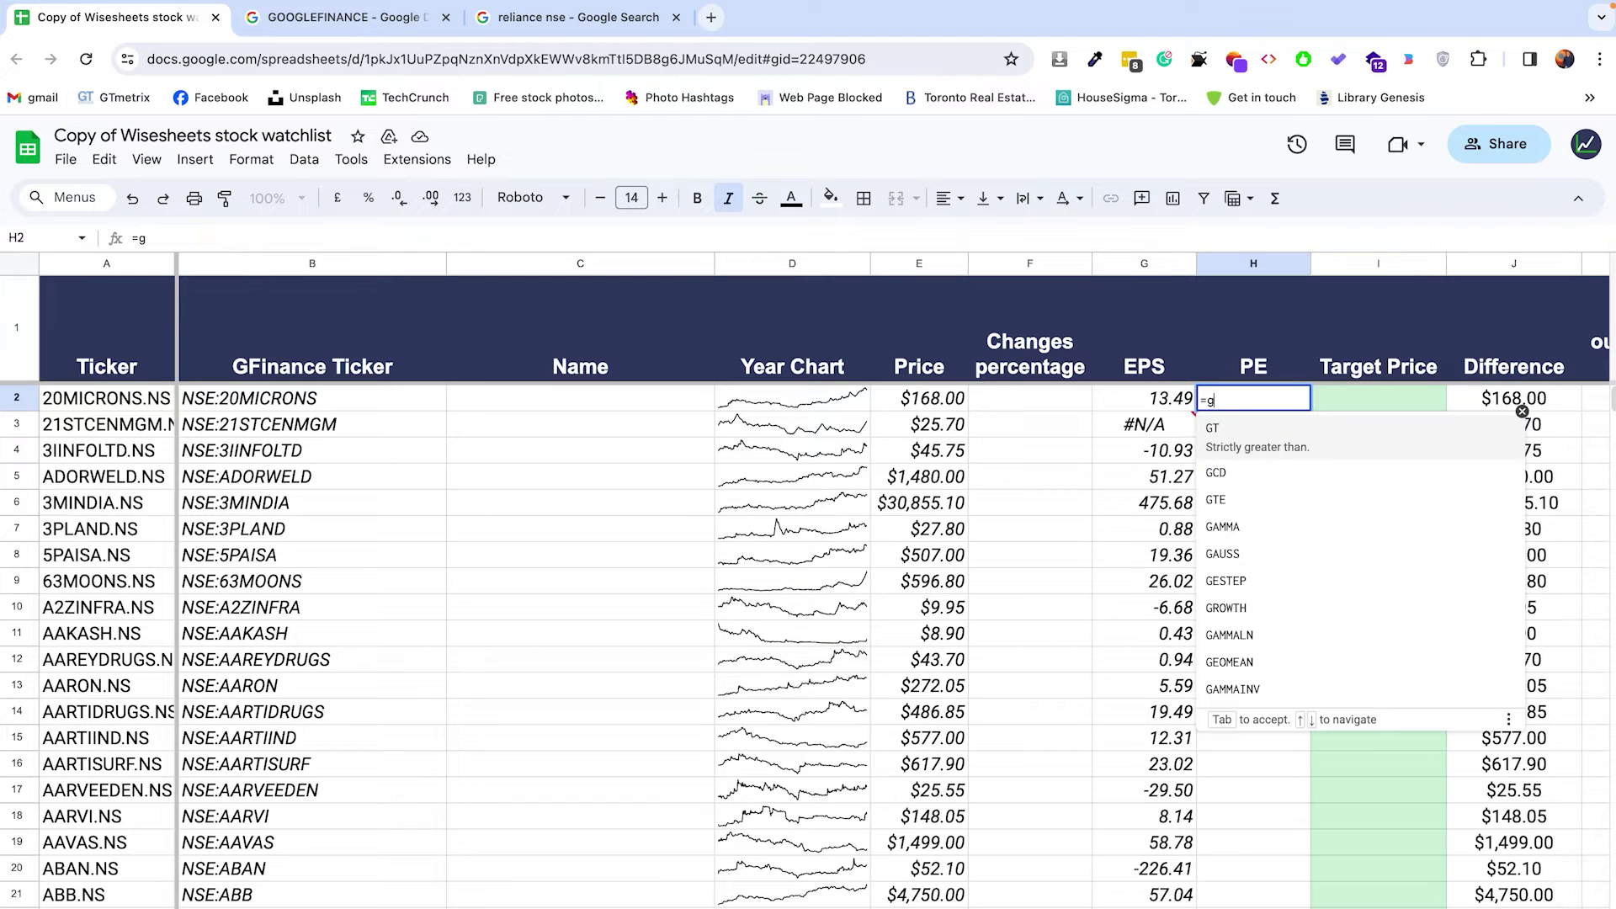
{"action": "type", "text": "o"}
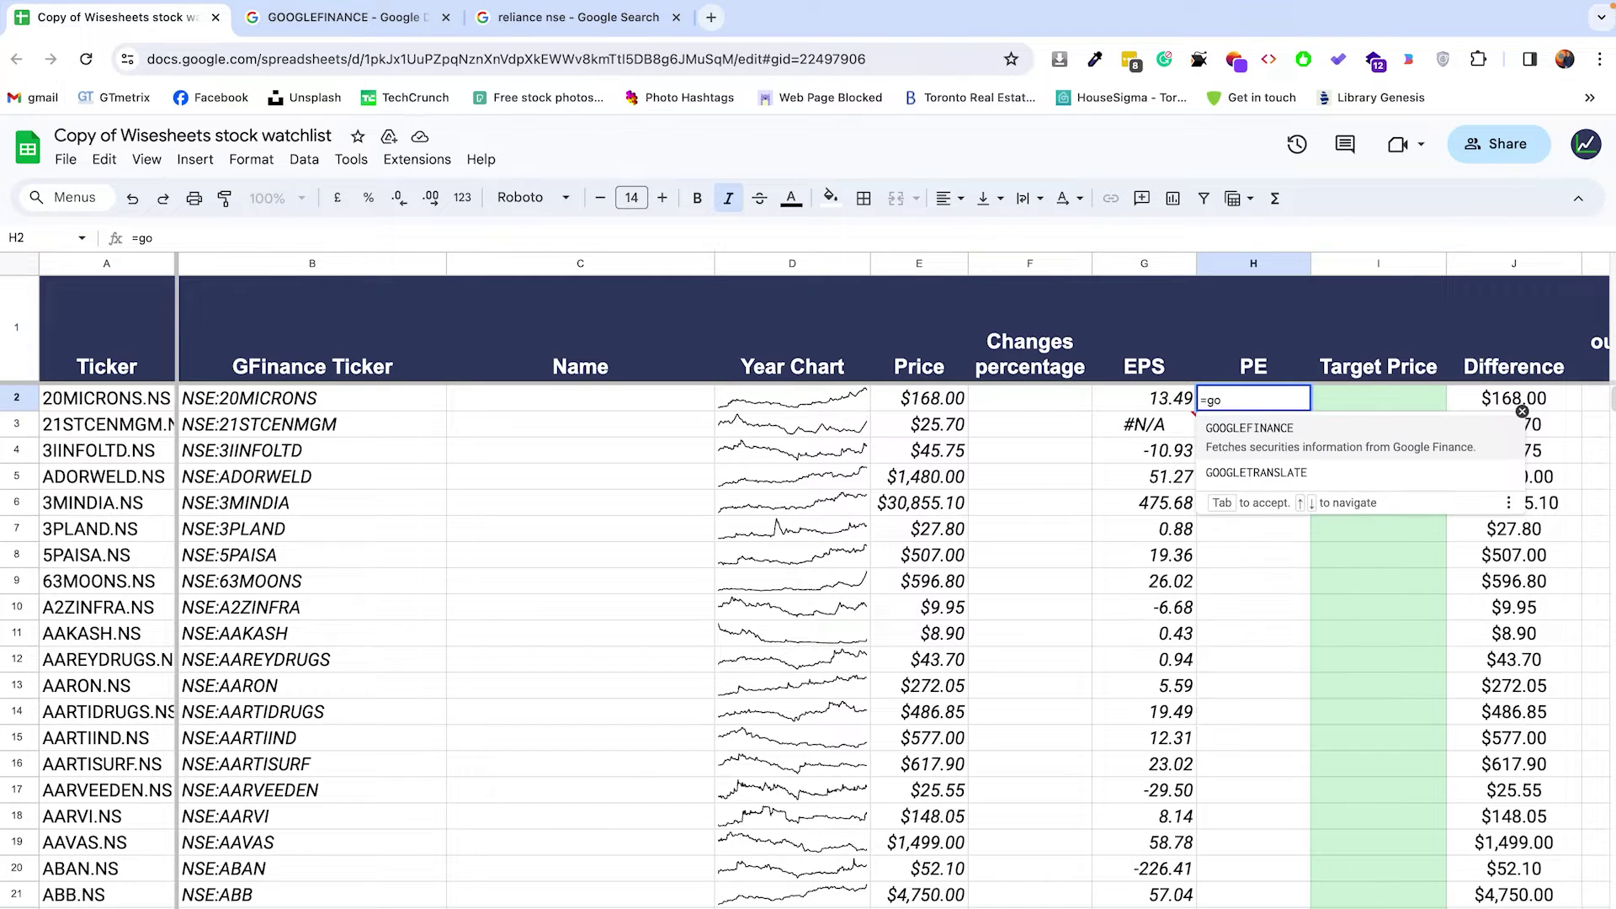
{"action": "key", "text": "Tab"}
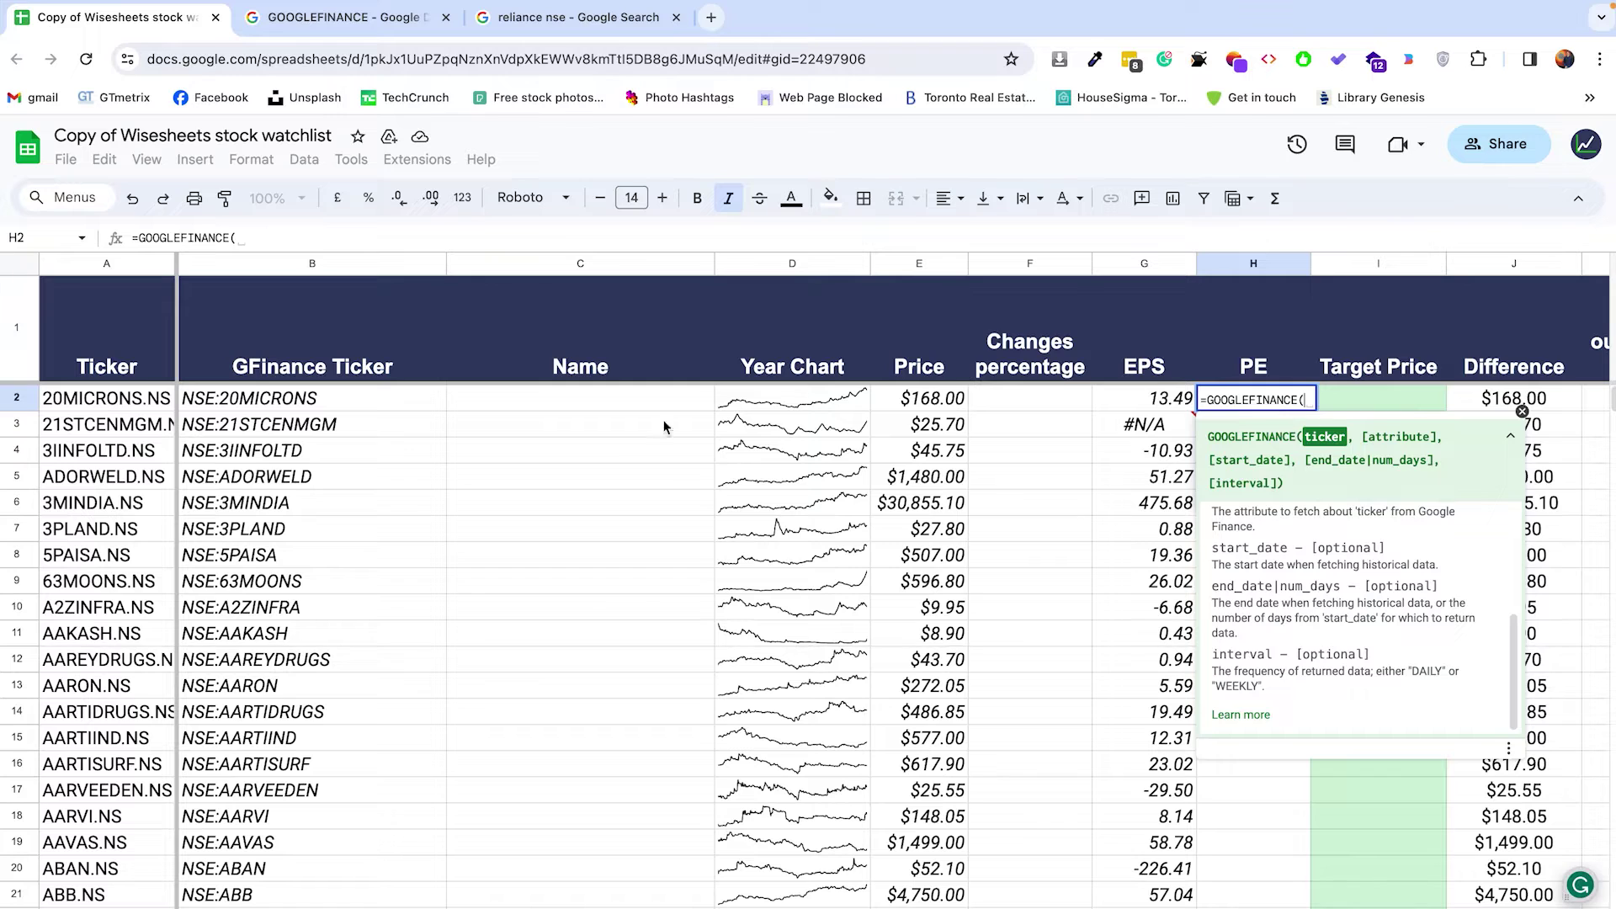
{"action": "left_click", "coordinate": [373, 405]}
{"action": "type", "text": ","}
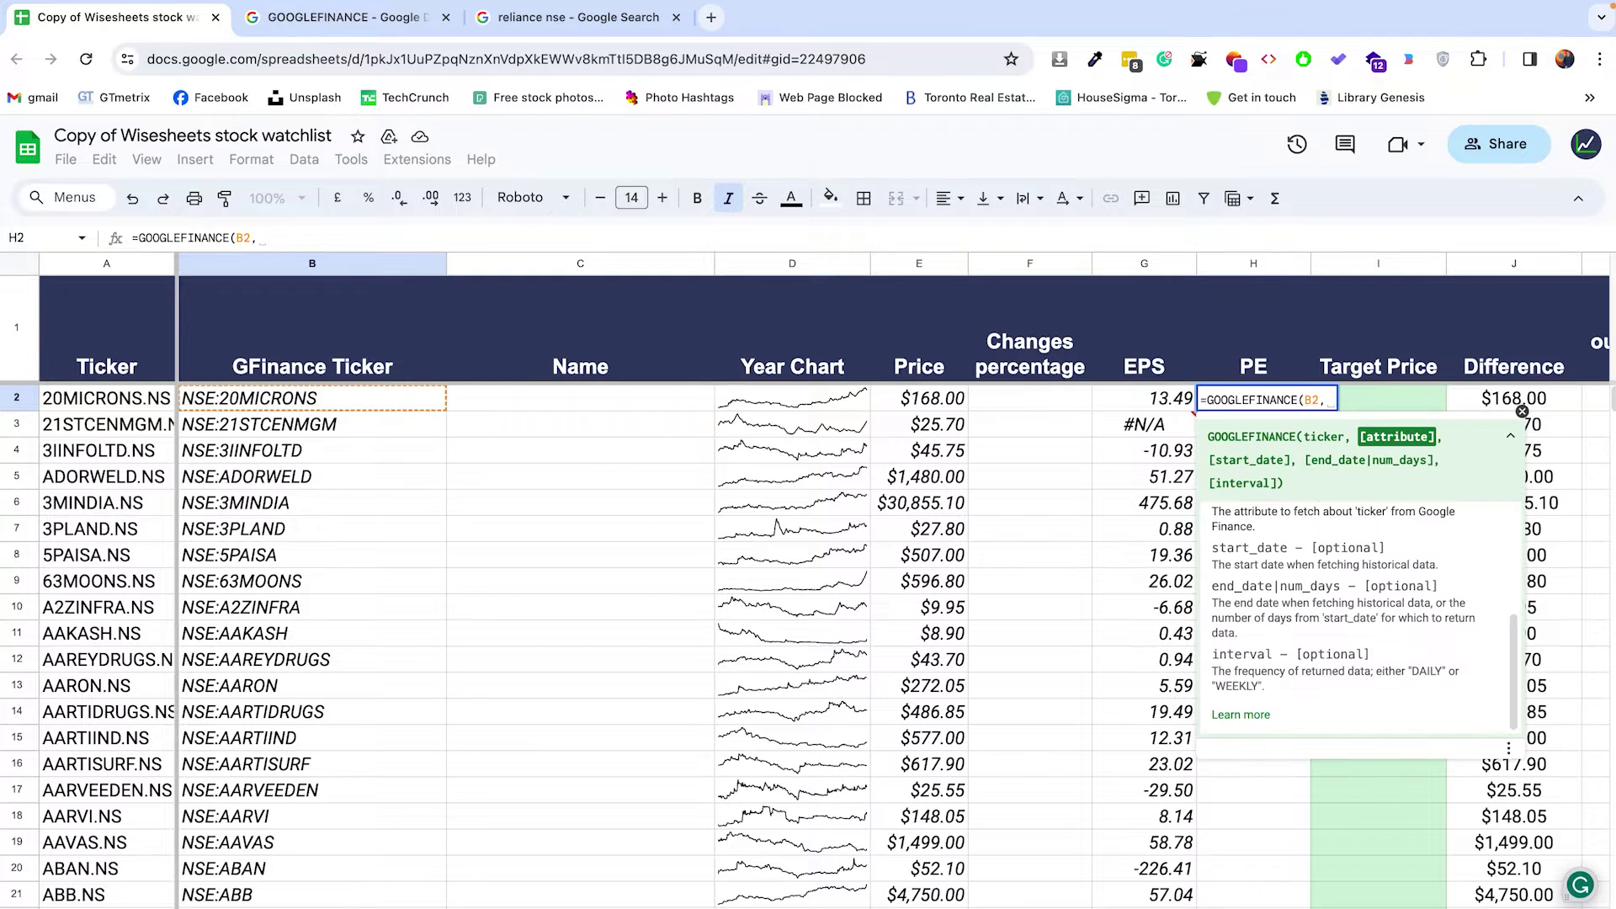
{"action": "type", "text": "\"pe\")"}
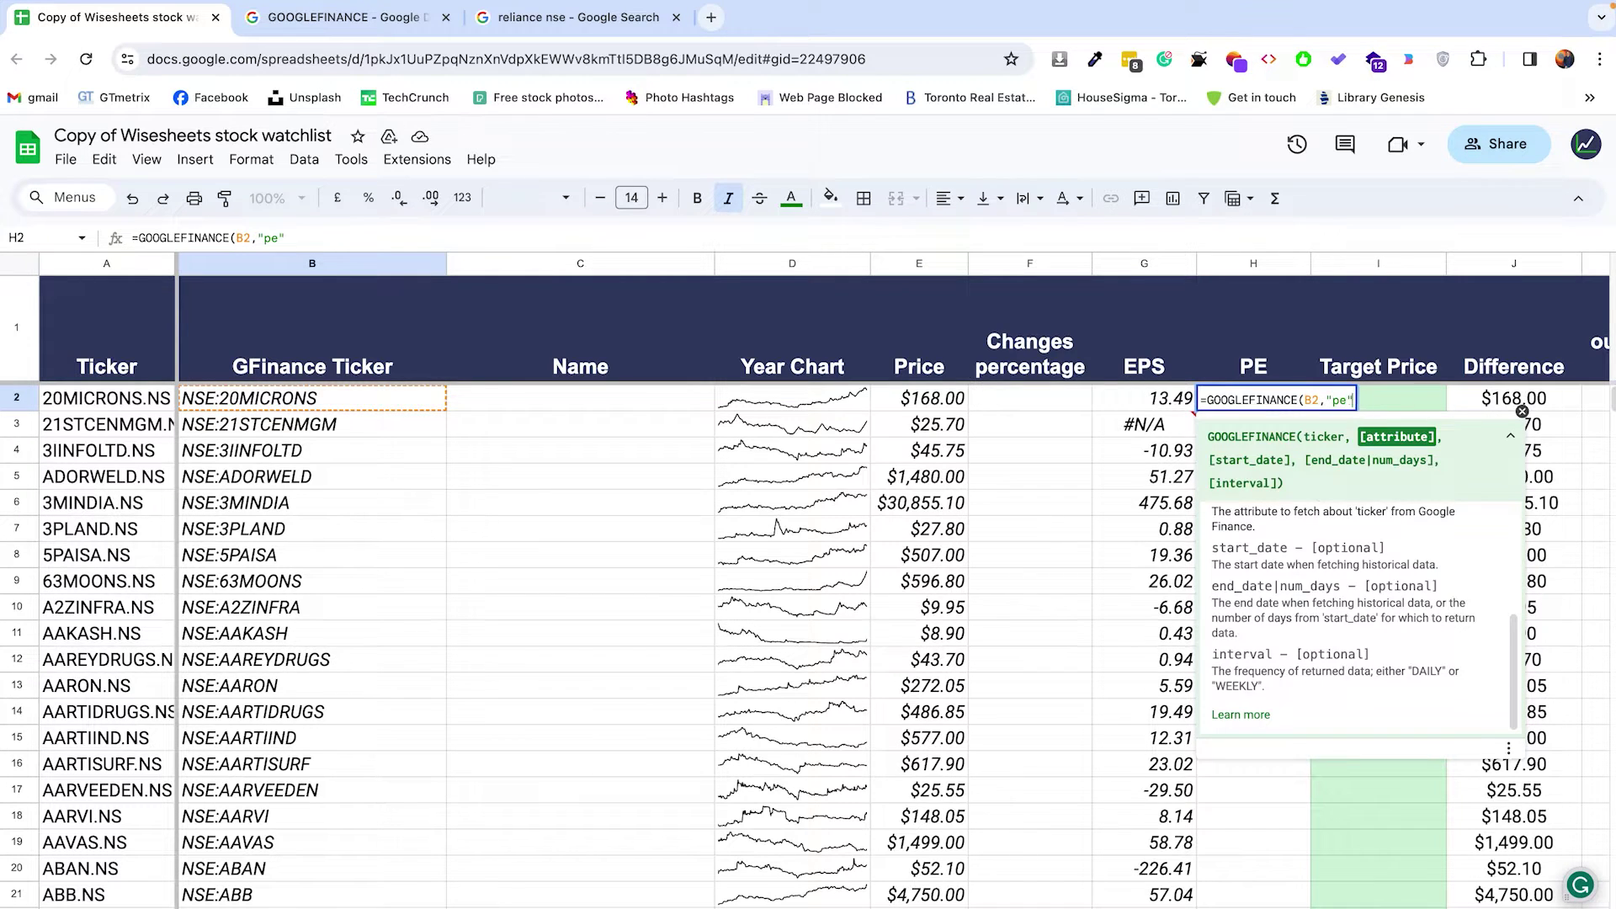
{"action": "key", "text": "Return"}
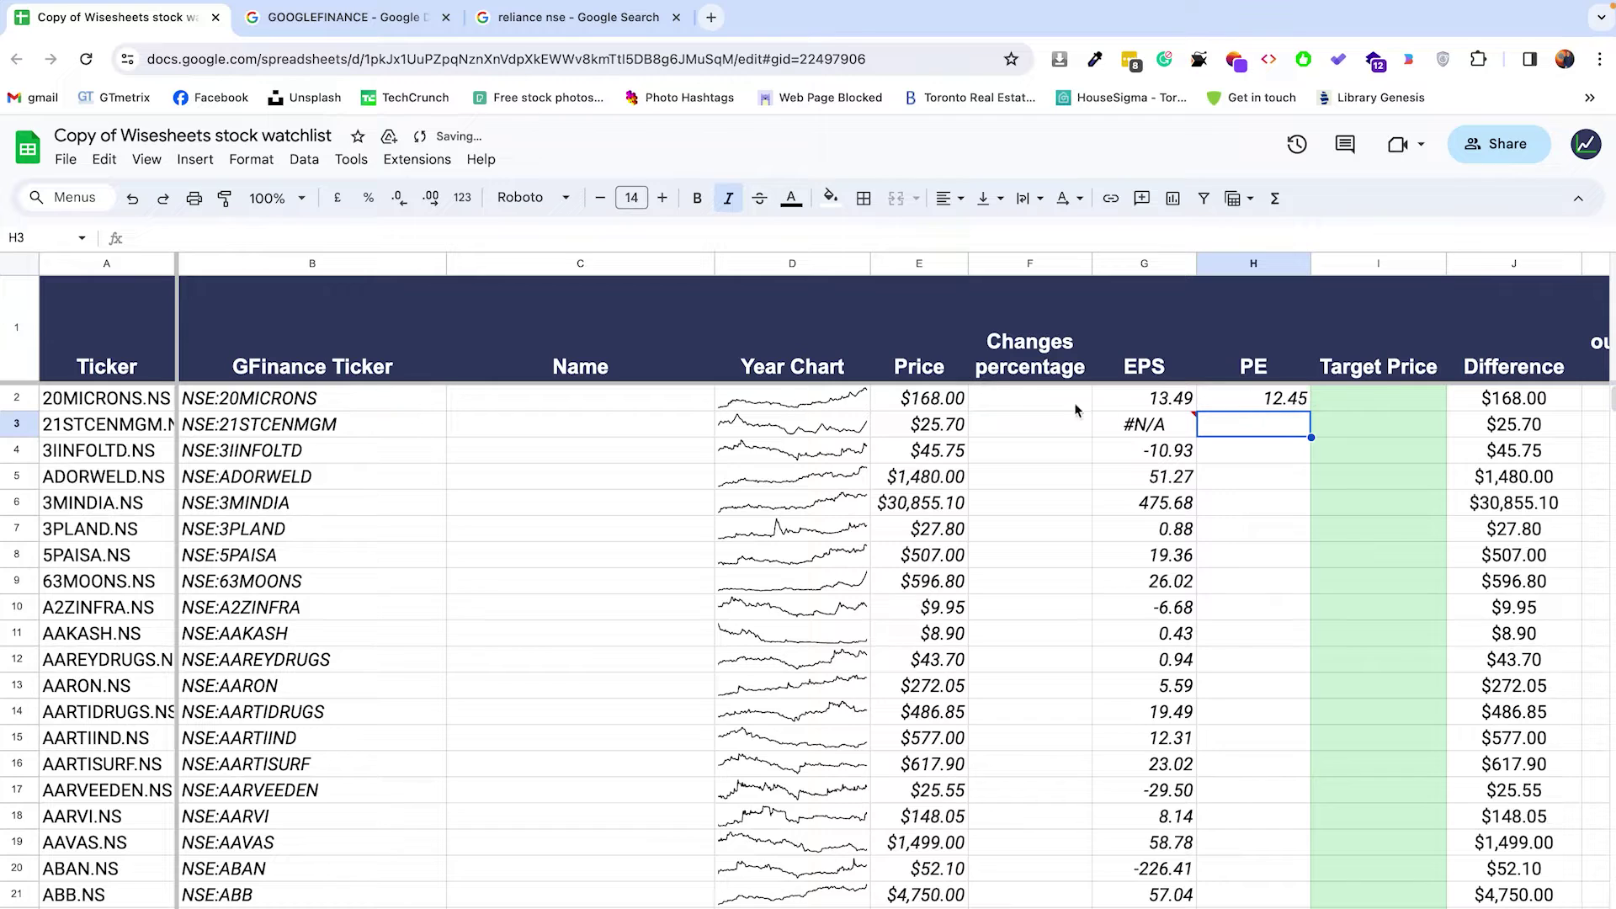
{"action": "left_click", "coordinate": [1284, 404]}
{"action": "left_click_drag", "start_coordinate": [1308, 881], "coordinate": [1307, 903]}
{"action": "scroll", "coordinate": [1218, 737], "scroll_direction": "up", "scroll_amount": 6}
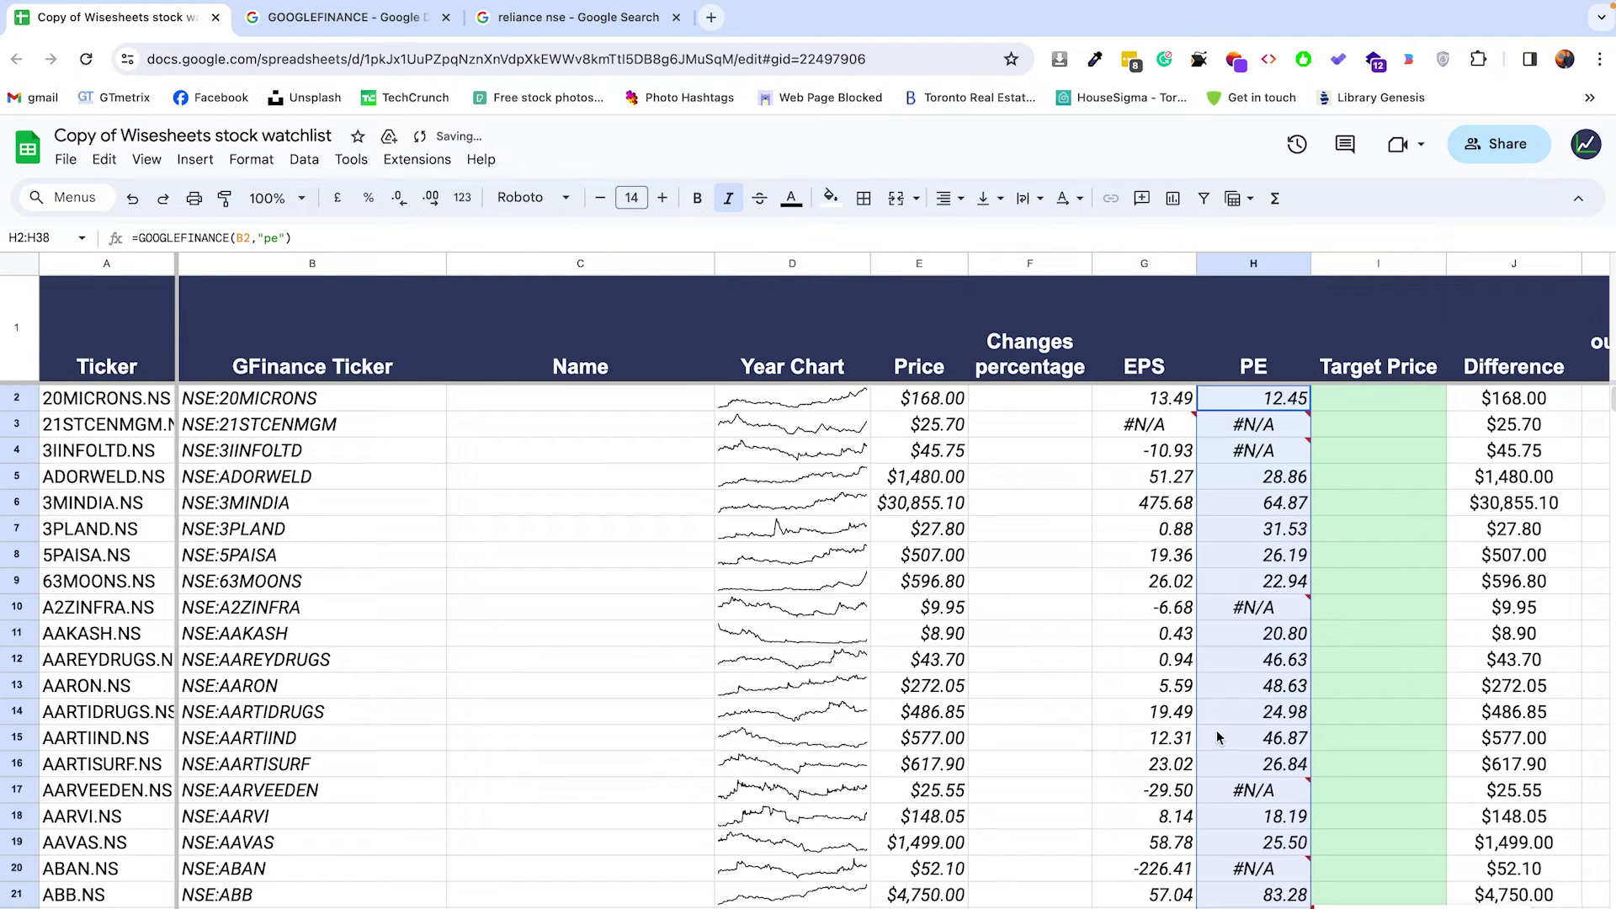
- Try the pound currency format on the EPS and PE values in G2:H10 and undo it
{"action": "left_click_drag", "start_coordinate": [1149, 400], "coordinate": [1212, 581]}
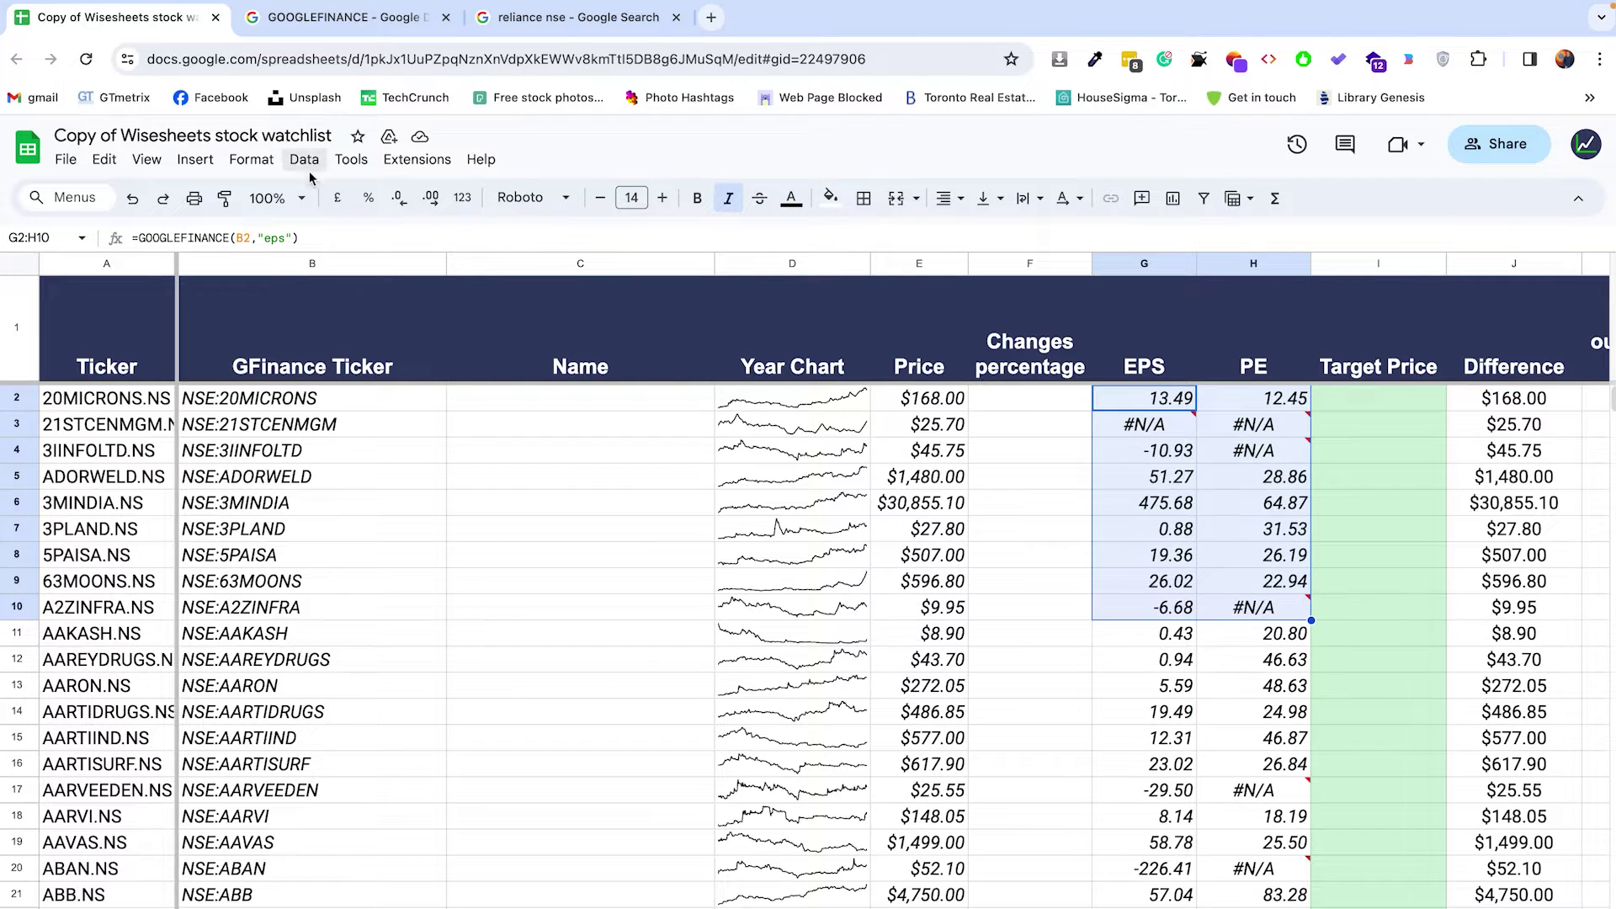
{"action": "left_click", "coordinate": [338, 198]}
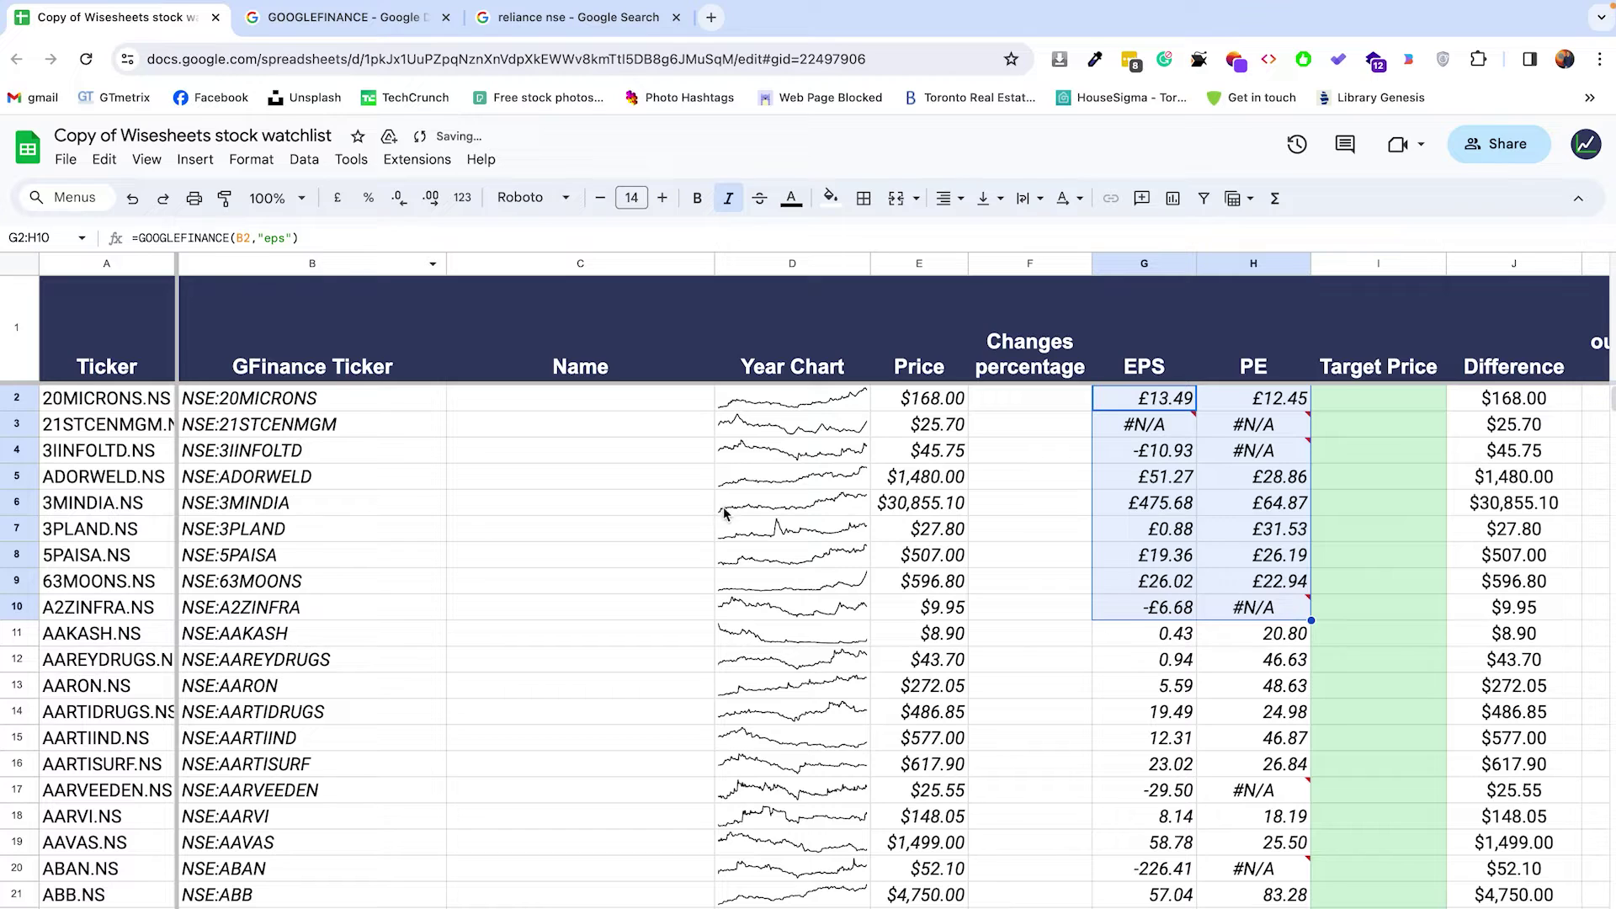
{"action": "key", "text": "ctrl+z"}
{"action": "key", "text": "ctrl+z"}
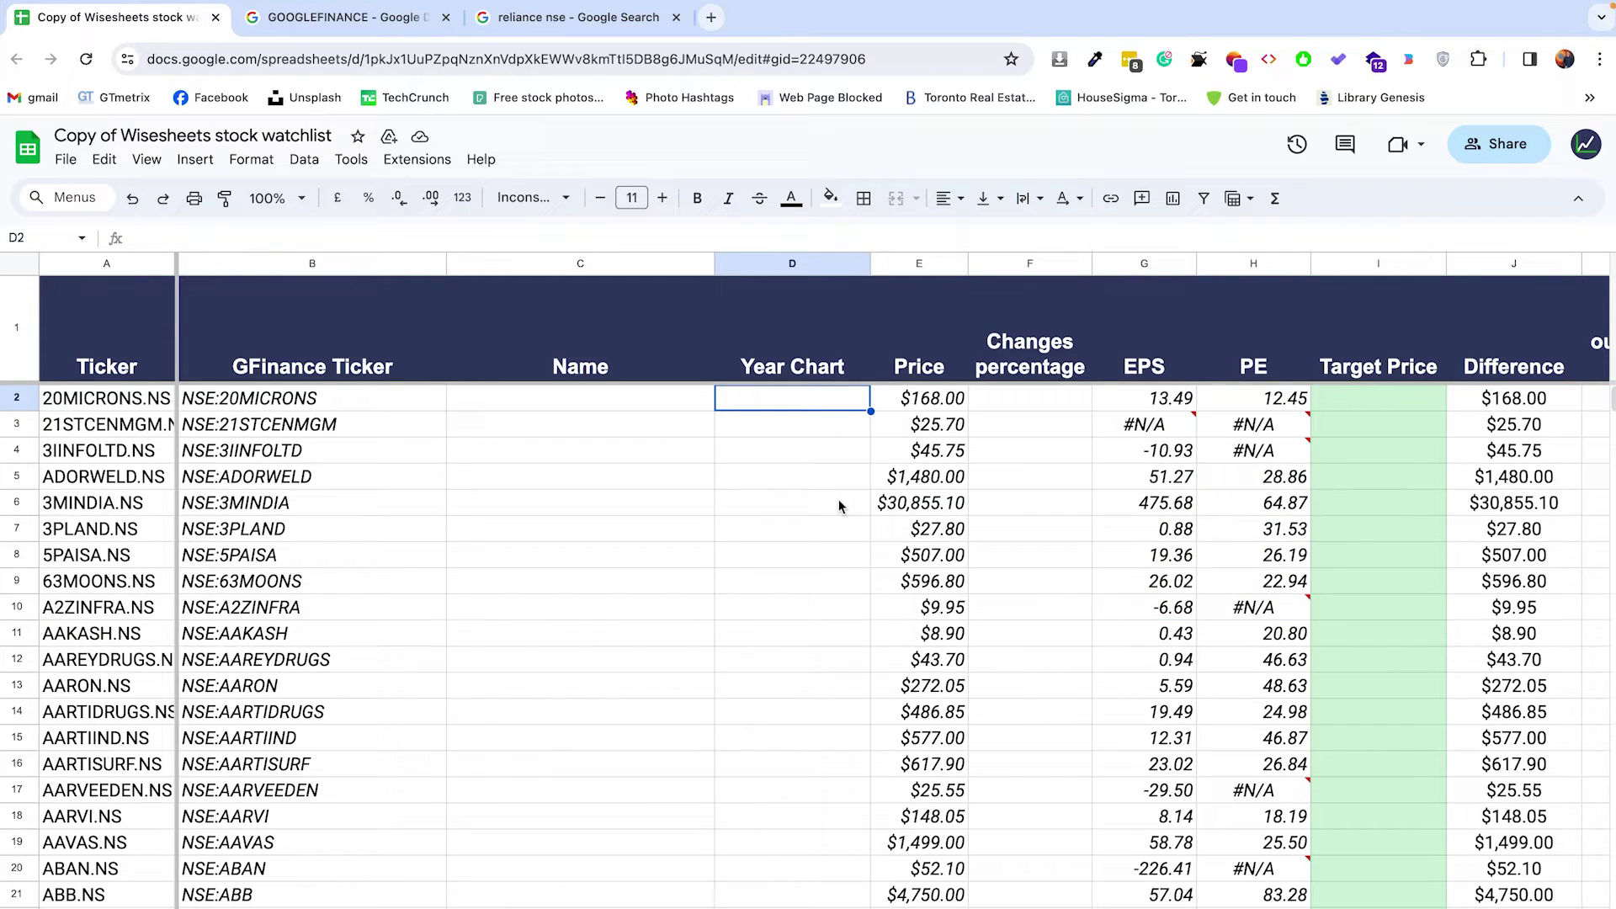
{"action": "type", "text": "="}
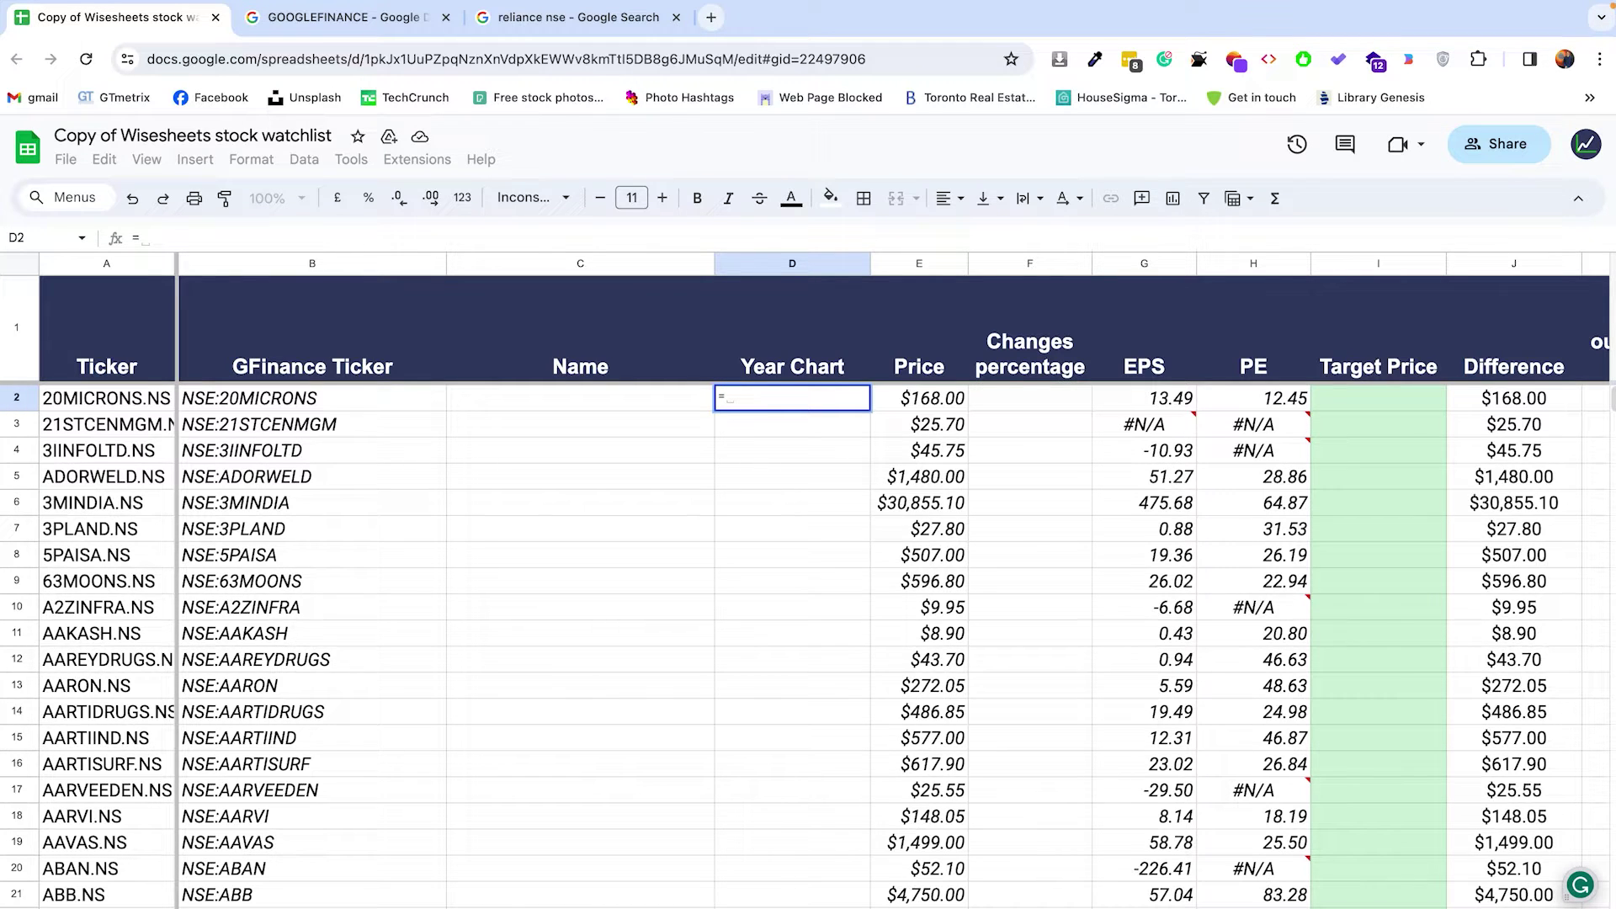
{"action": "key", "text": "BackSpace"}
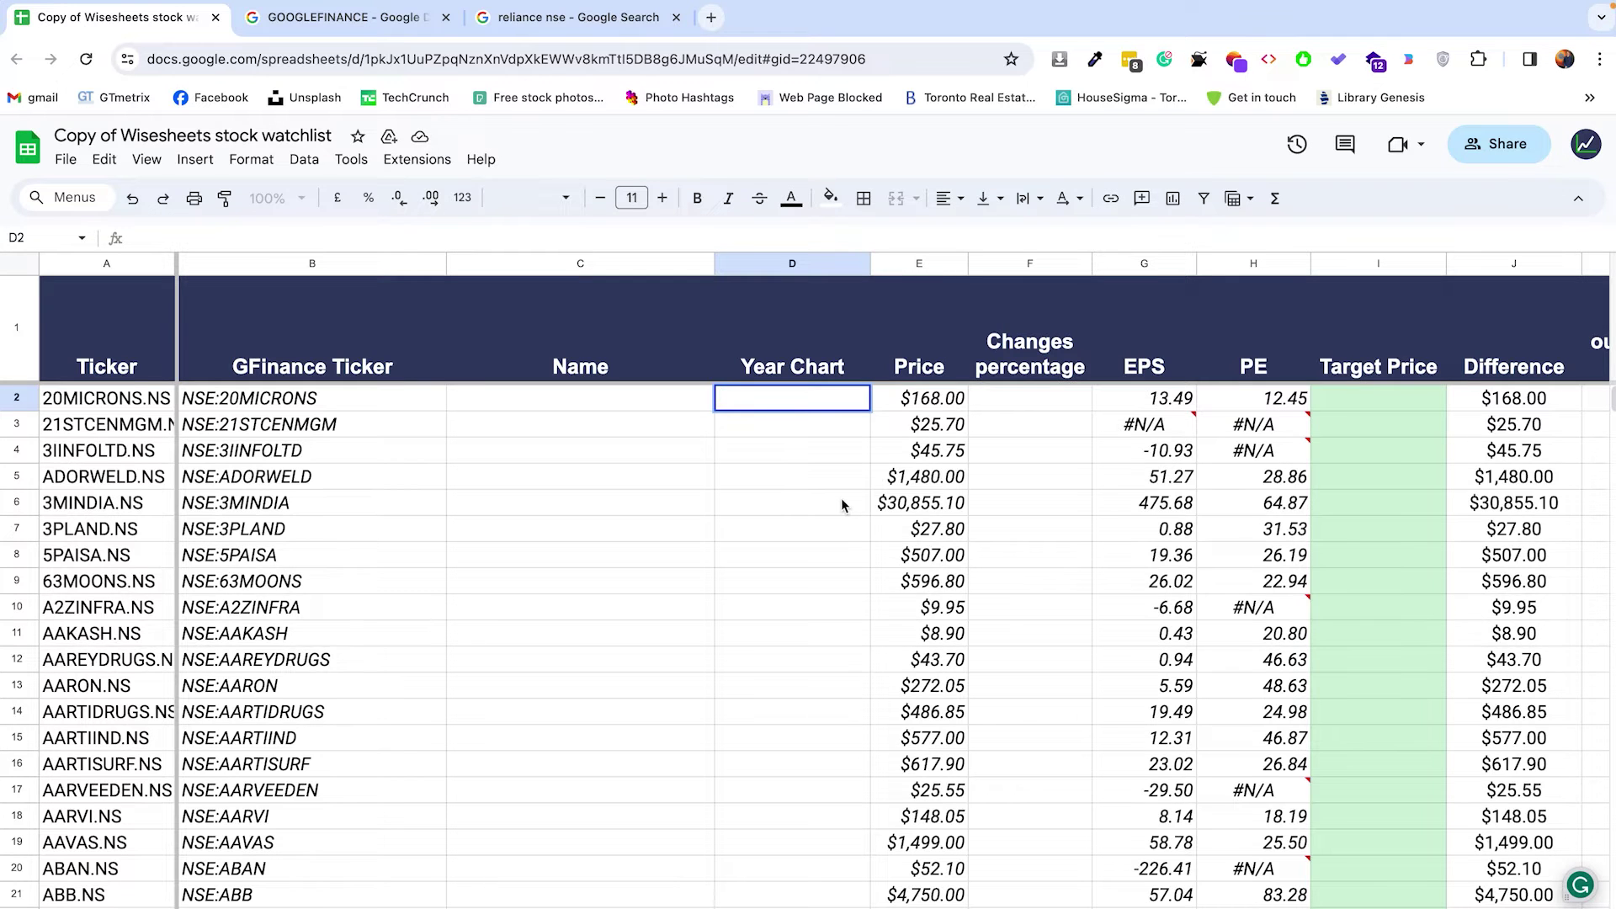
{"action": "scroll", "coordinate": [820, 517], "scroll_direction": "down", "scroll_amount": 2}
{"action": "left_click", "coordinate": [819, 516]}
- Enter =GOOGLEFINANCE(B38,"close",TODAY()-365,TODAY()) in D41 below the table to list one year of ADFFOODS closing prices
{"action": "scroll", "coordinate": [818, 518], "scroll_direction": "down", "scroll_amount": 8}
{"action": "left_click", "coordinate": [740, 569]}
{"action": "type", "text": "=goog"}
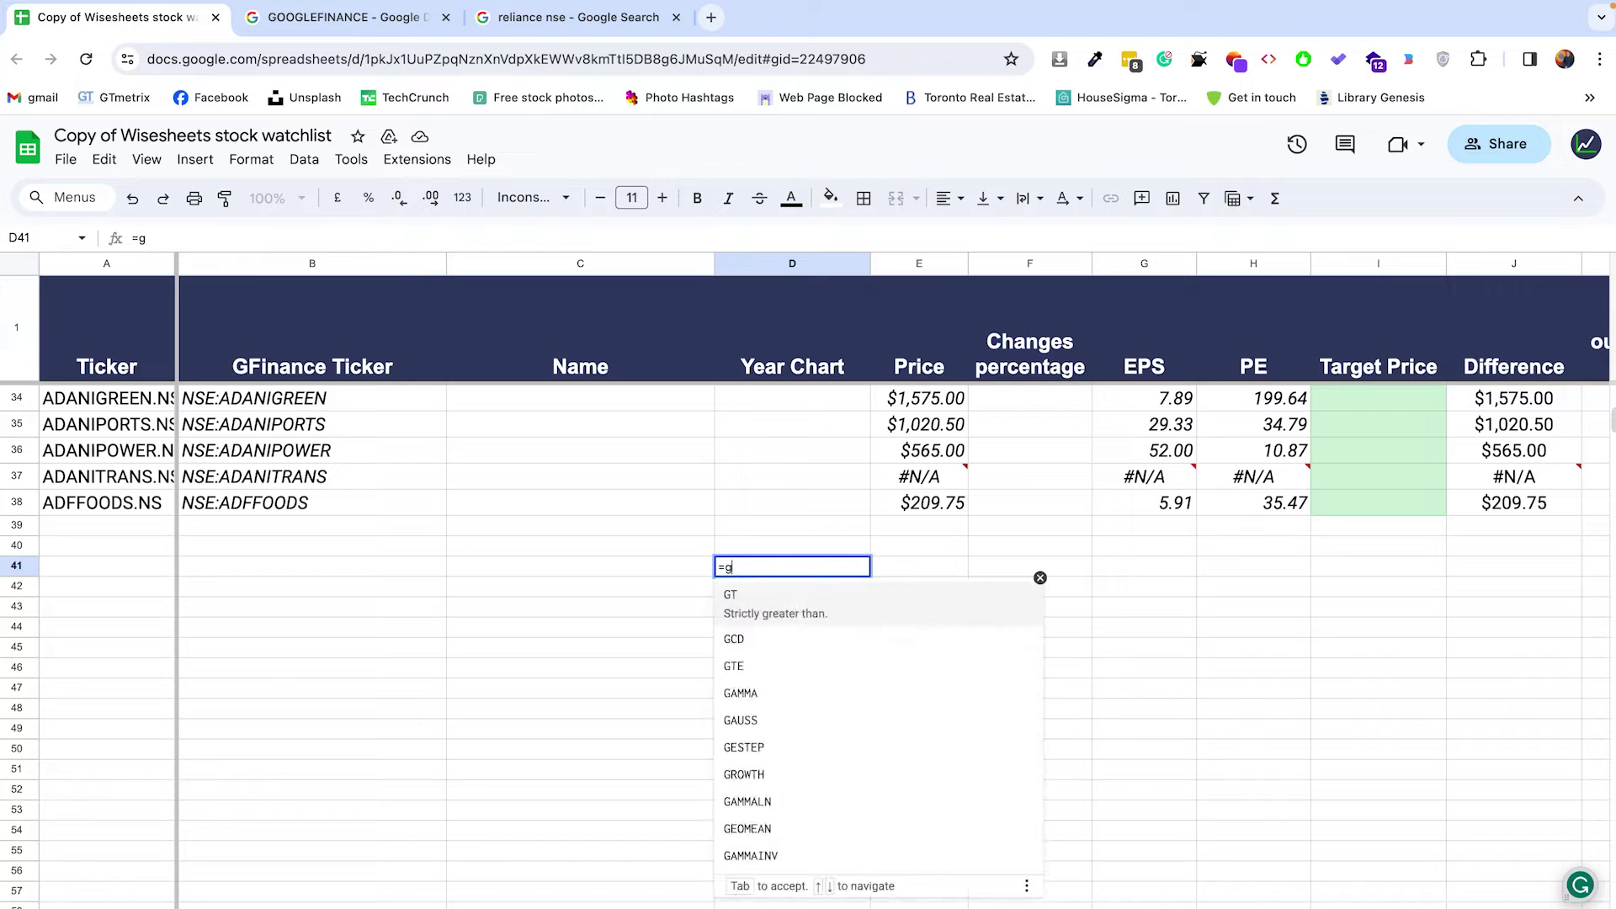
{"action": "key", "text": "Tab"}
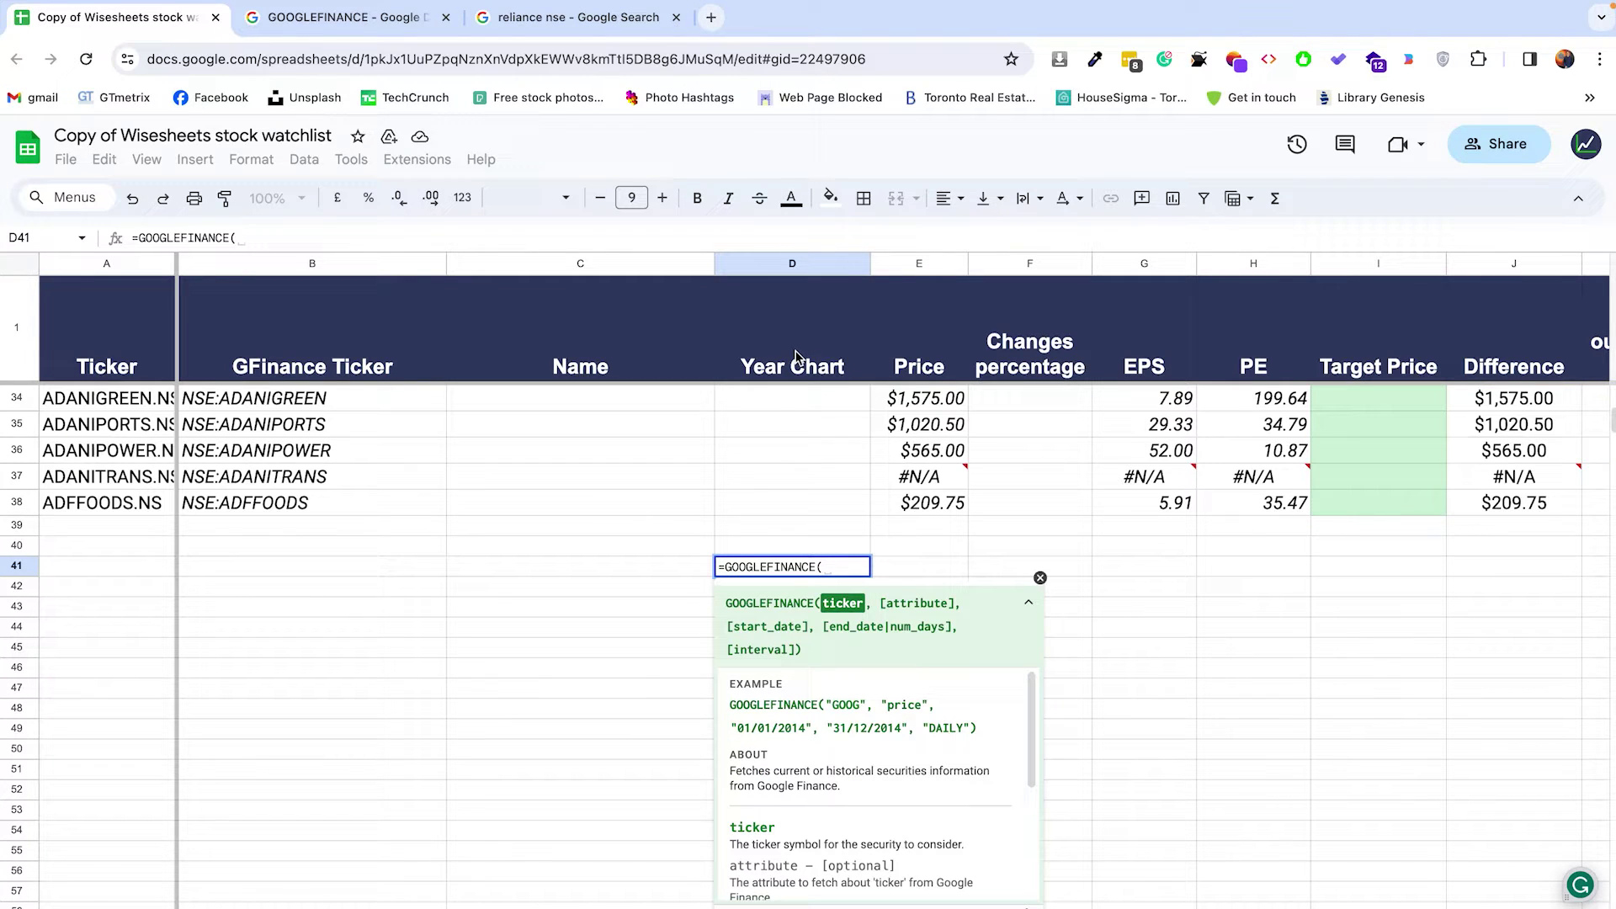
{"action": "left_click", "coordinate": [296, 503]}
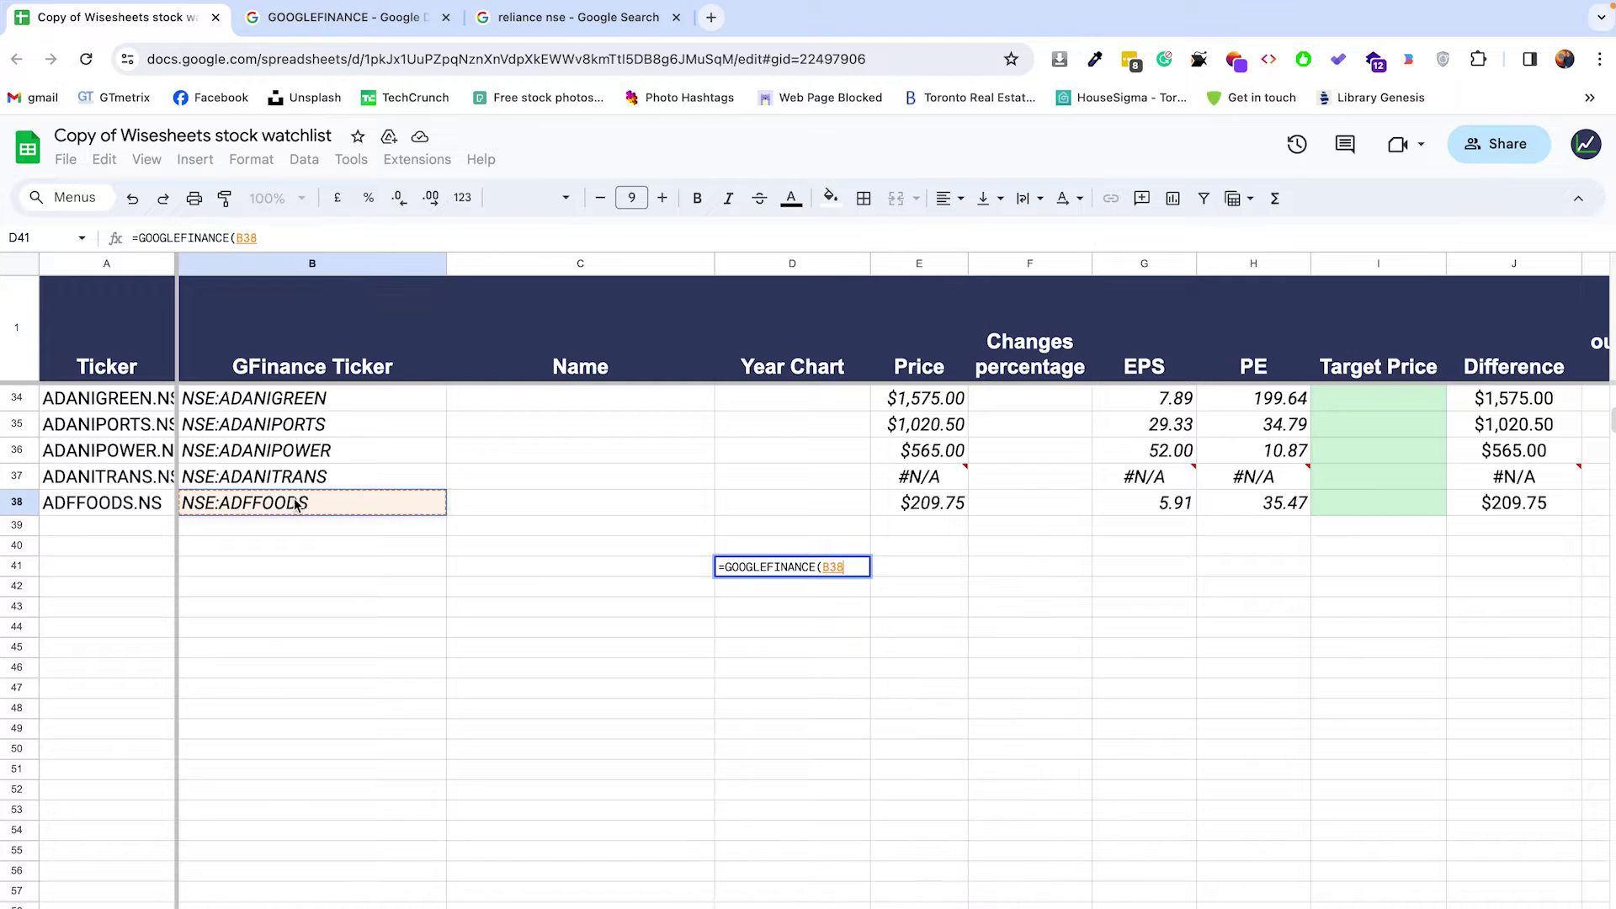
{"action": "type", "text": ",\"close\","}
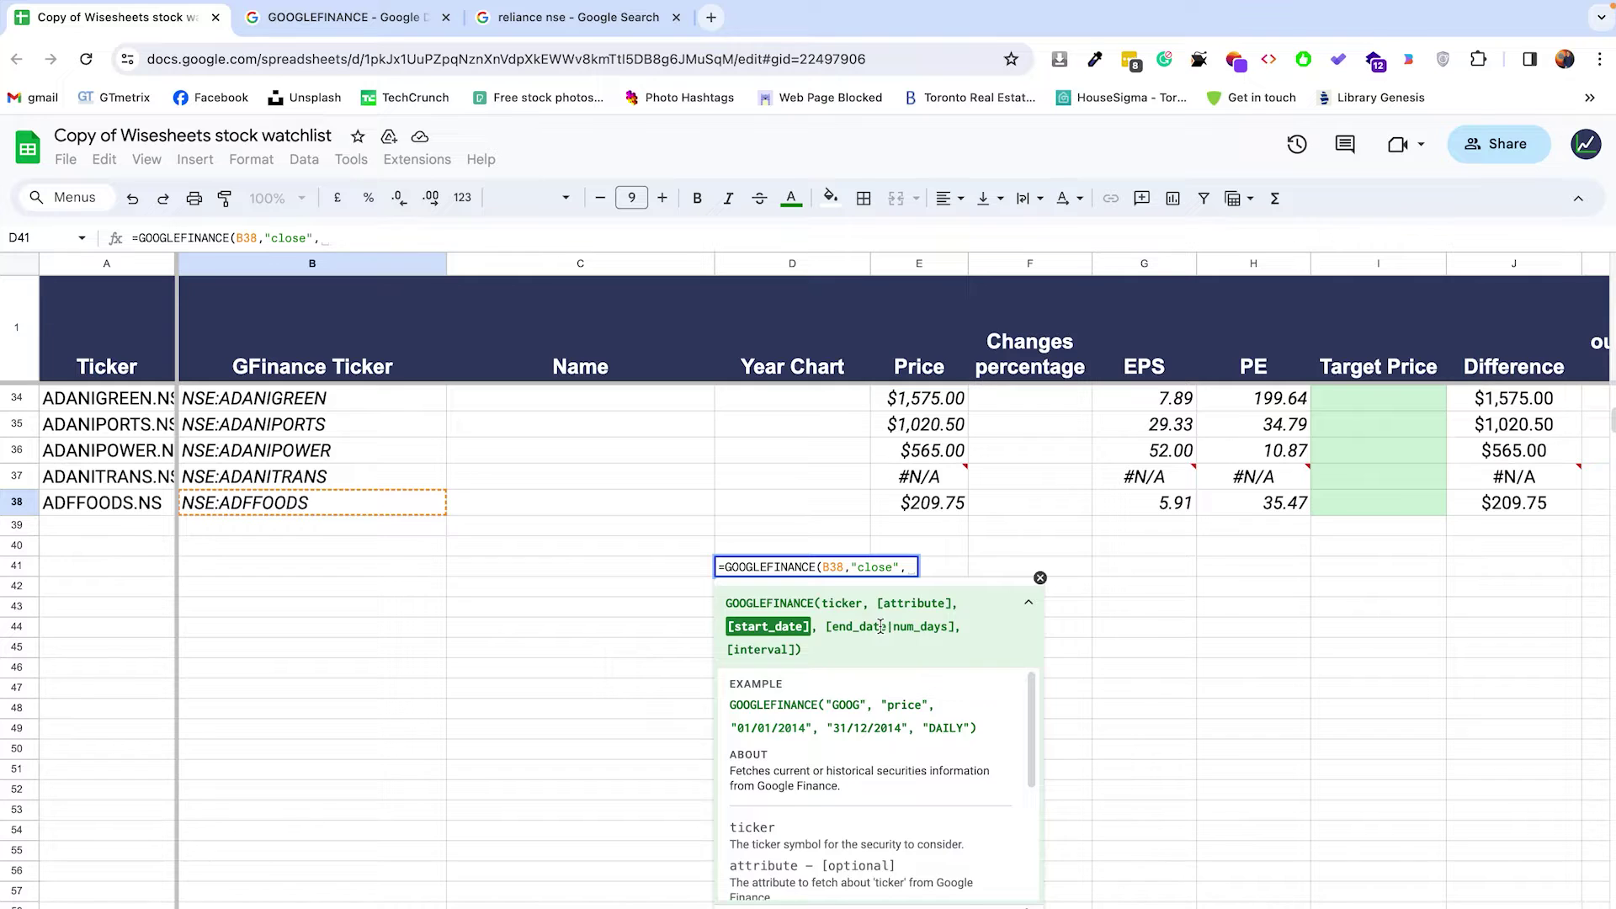
{"action": "type", "text": "TODAY()-"}
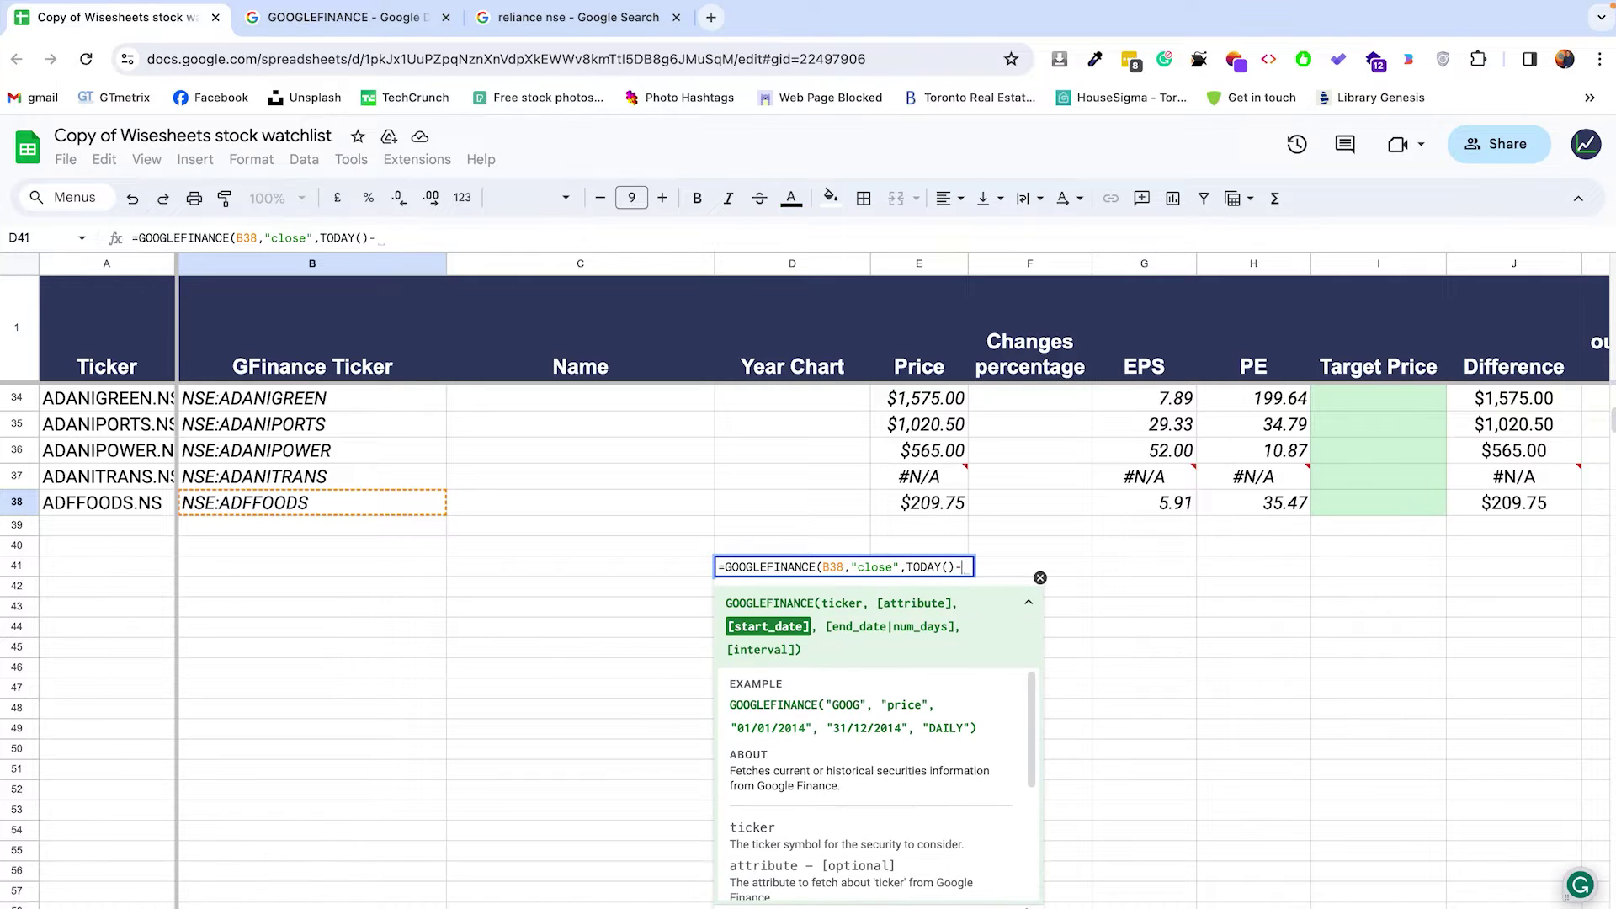
{"action": "type", "text": "365"}
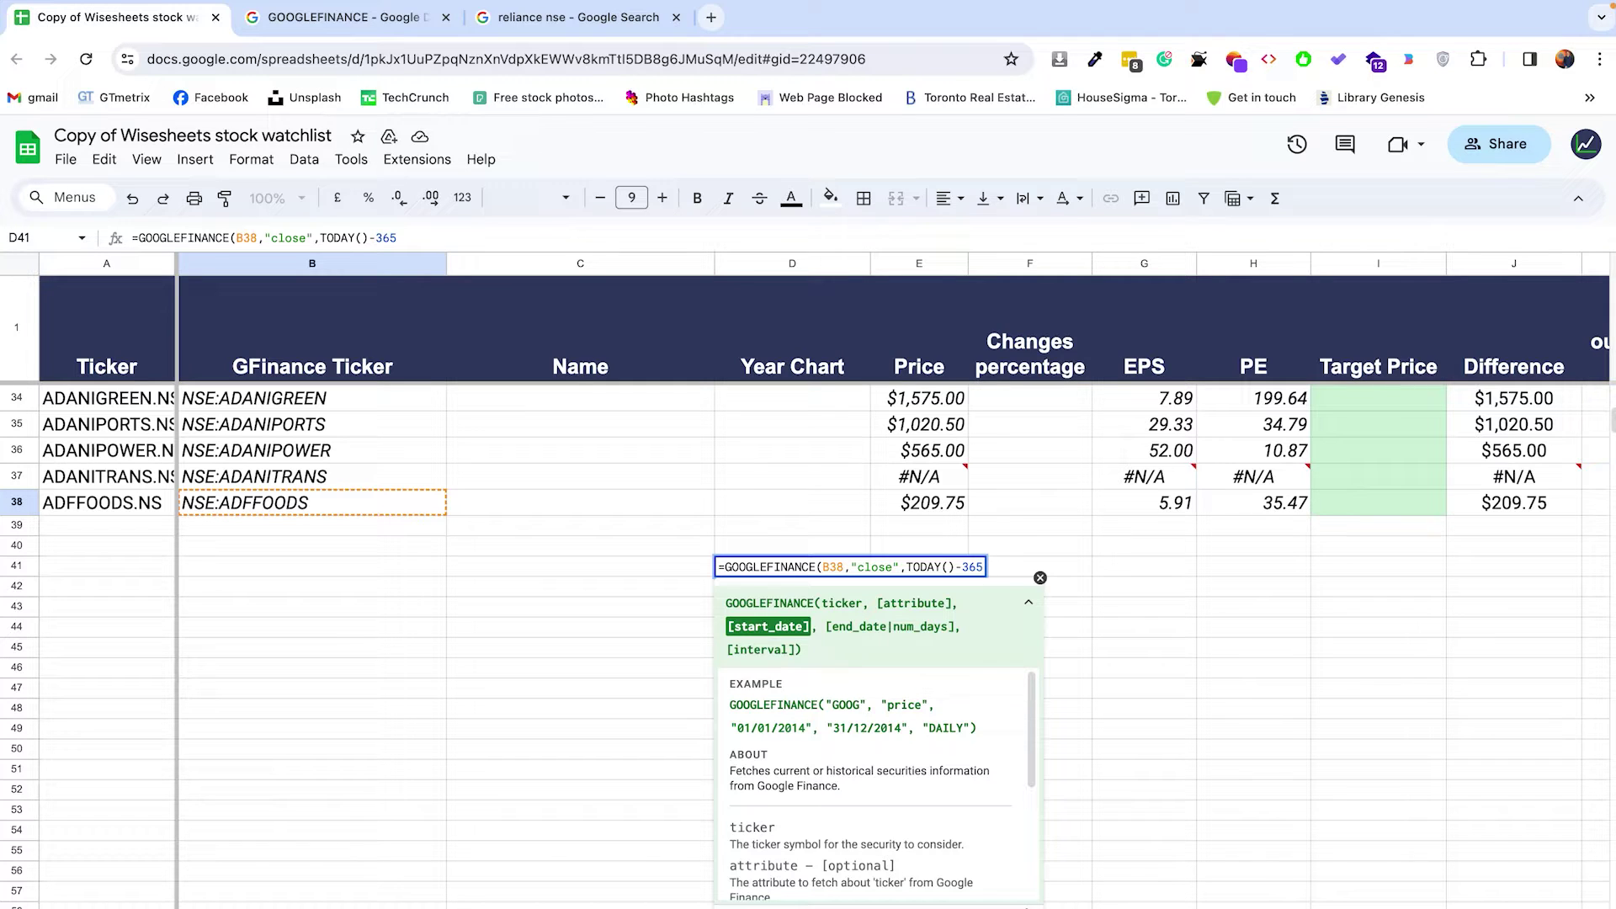
{"action": "type", "text": ", "}
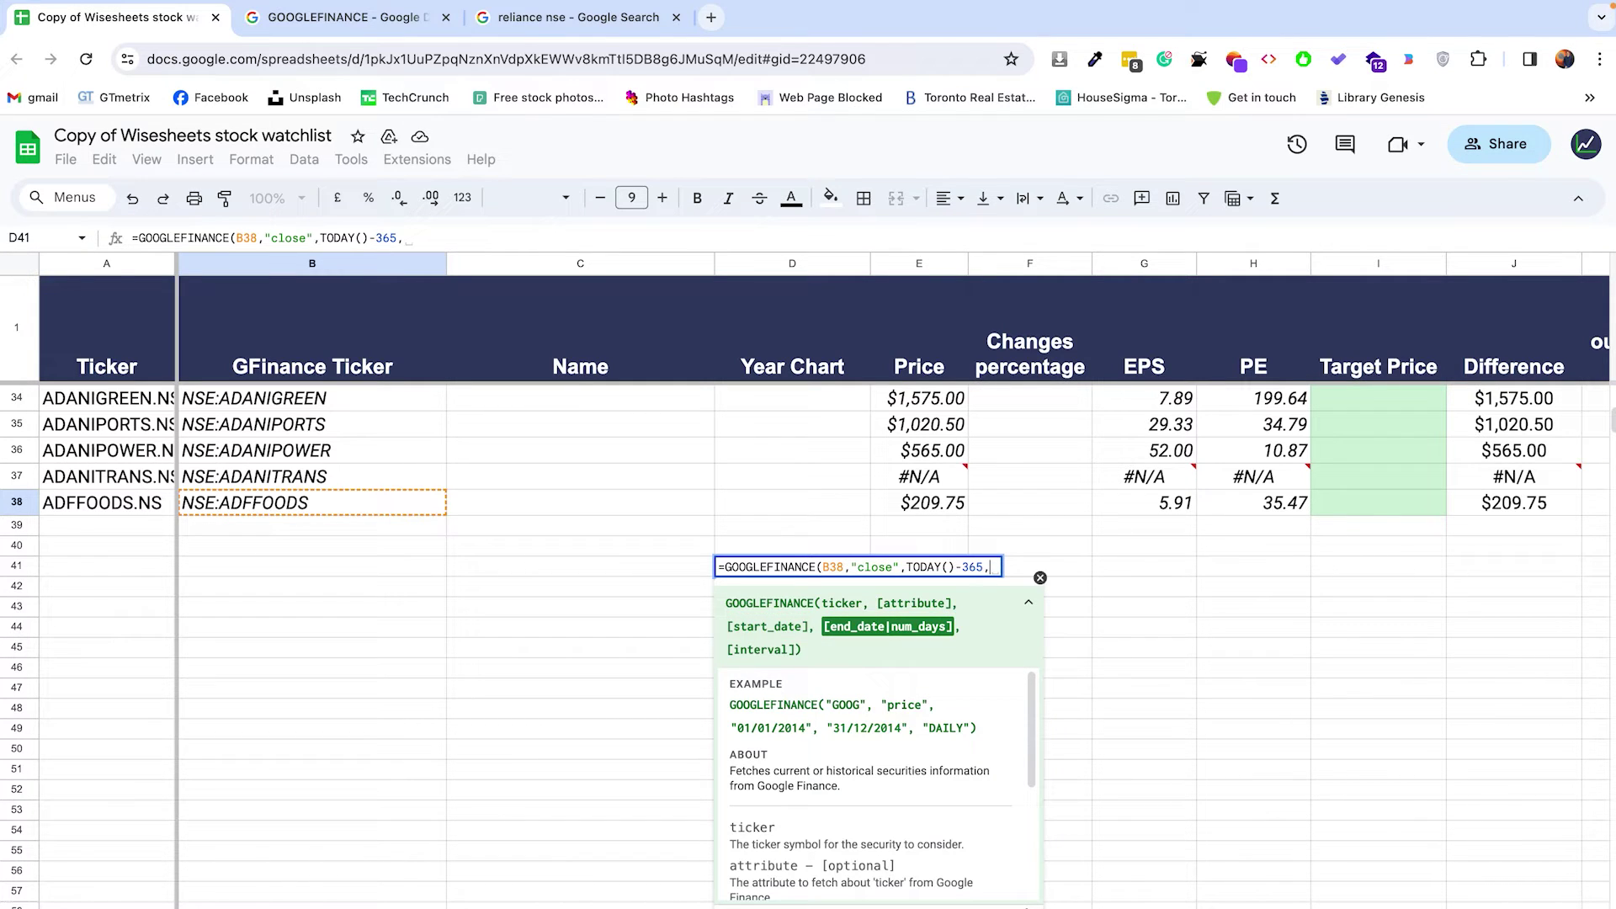
{"action": "type", "text": "TODAY()"}
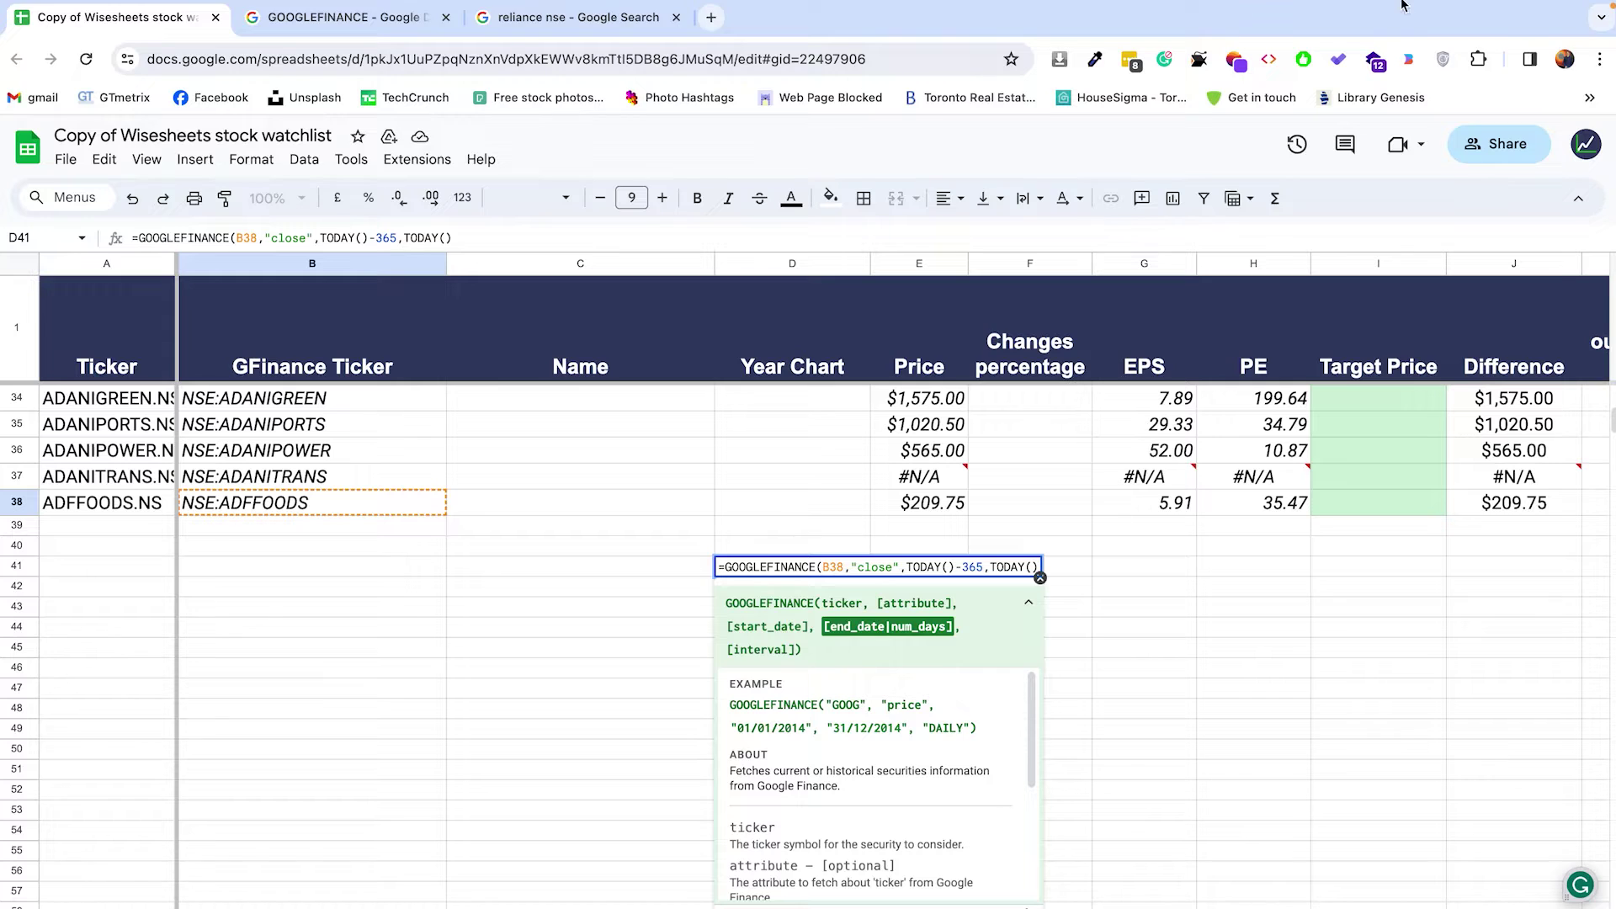
{"action": "type", "text": ")"}
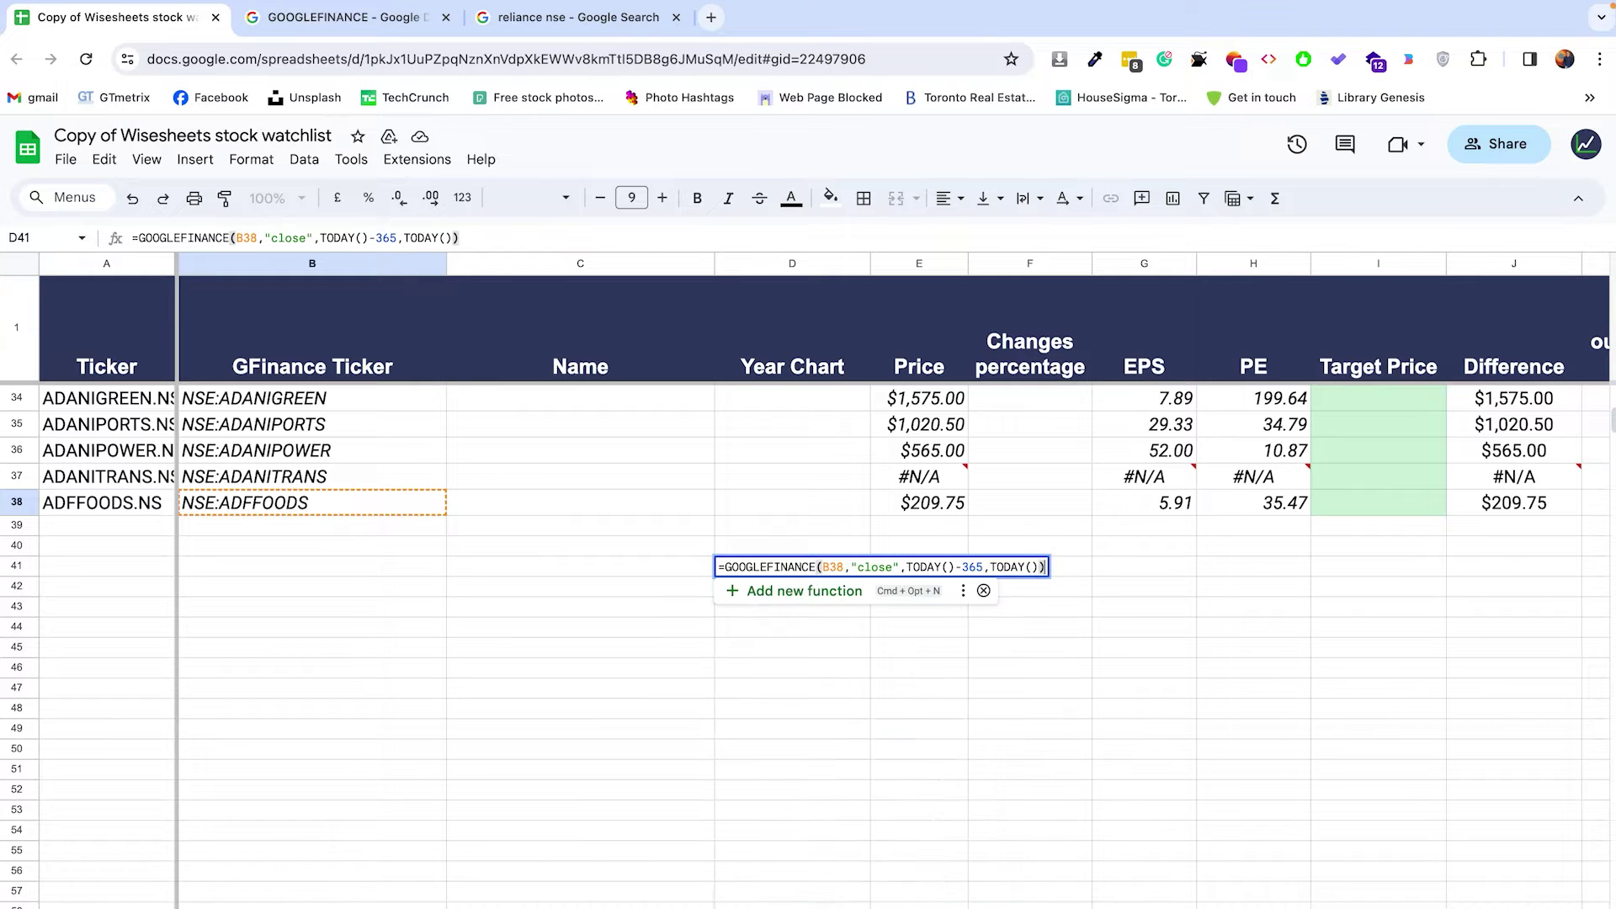
{"action": "key", "text": "Return"}
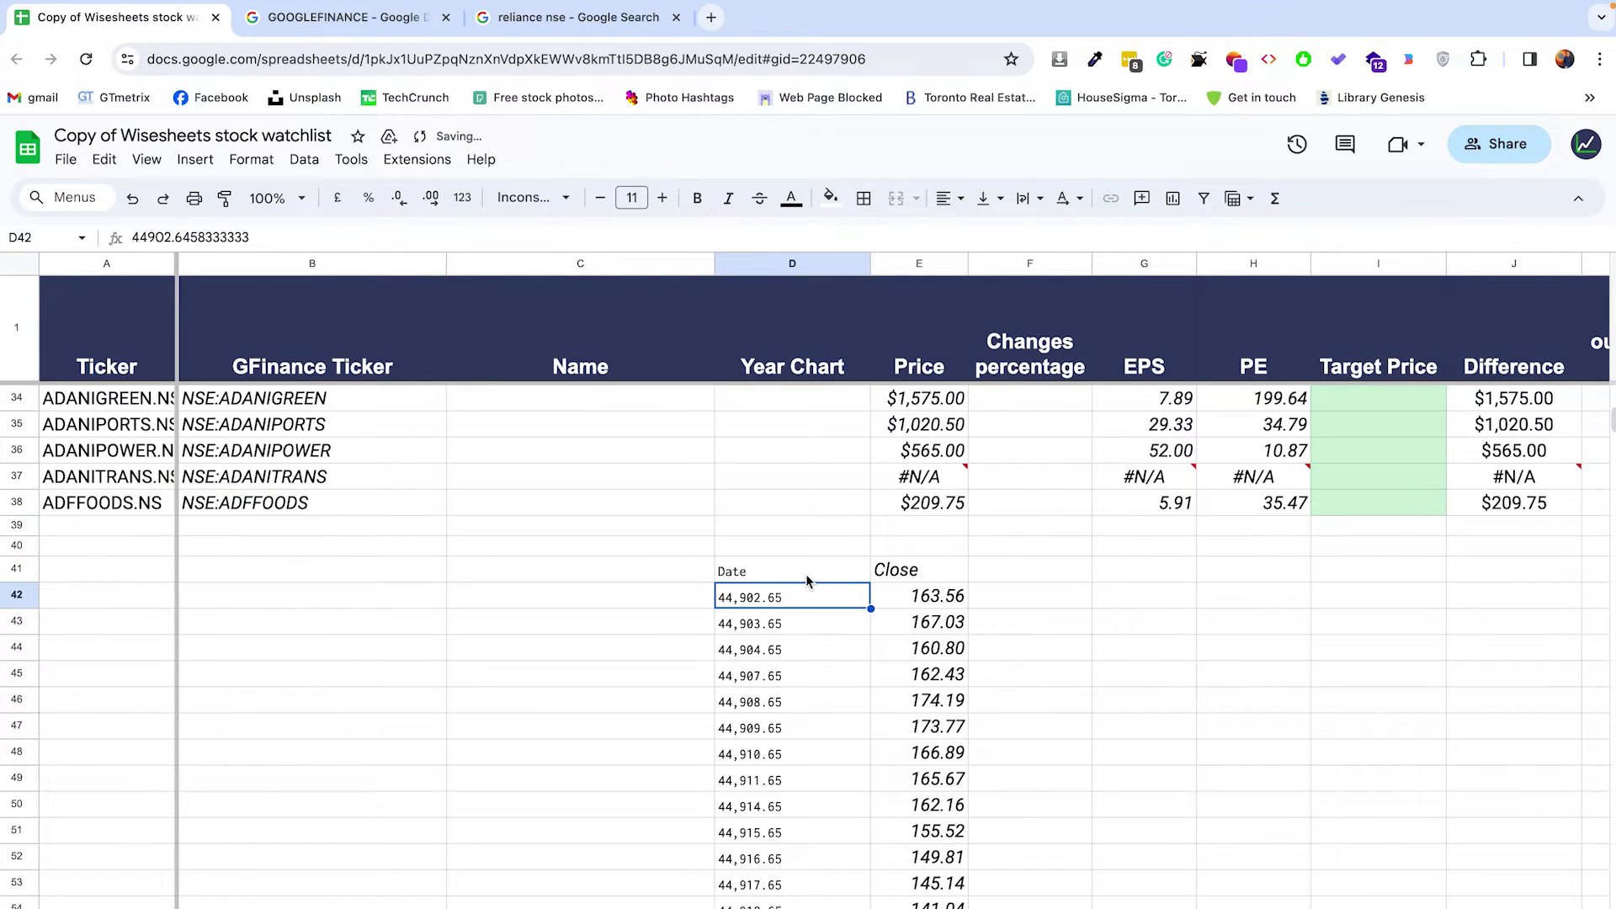
{"action": "left_click", "coordinate": [806, 578]}
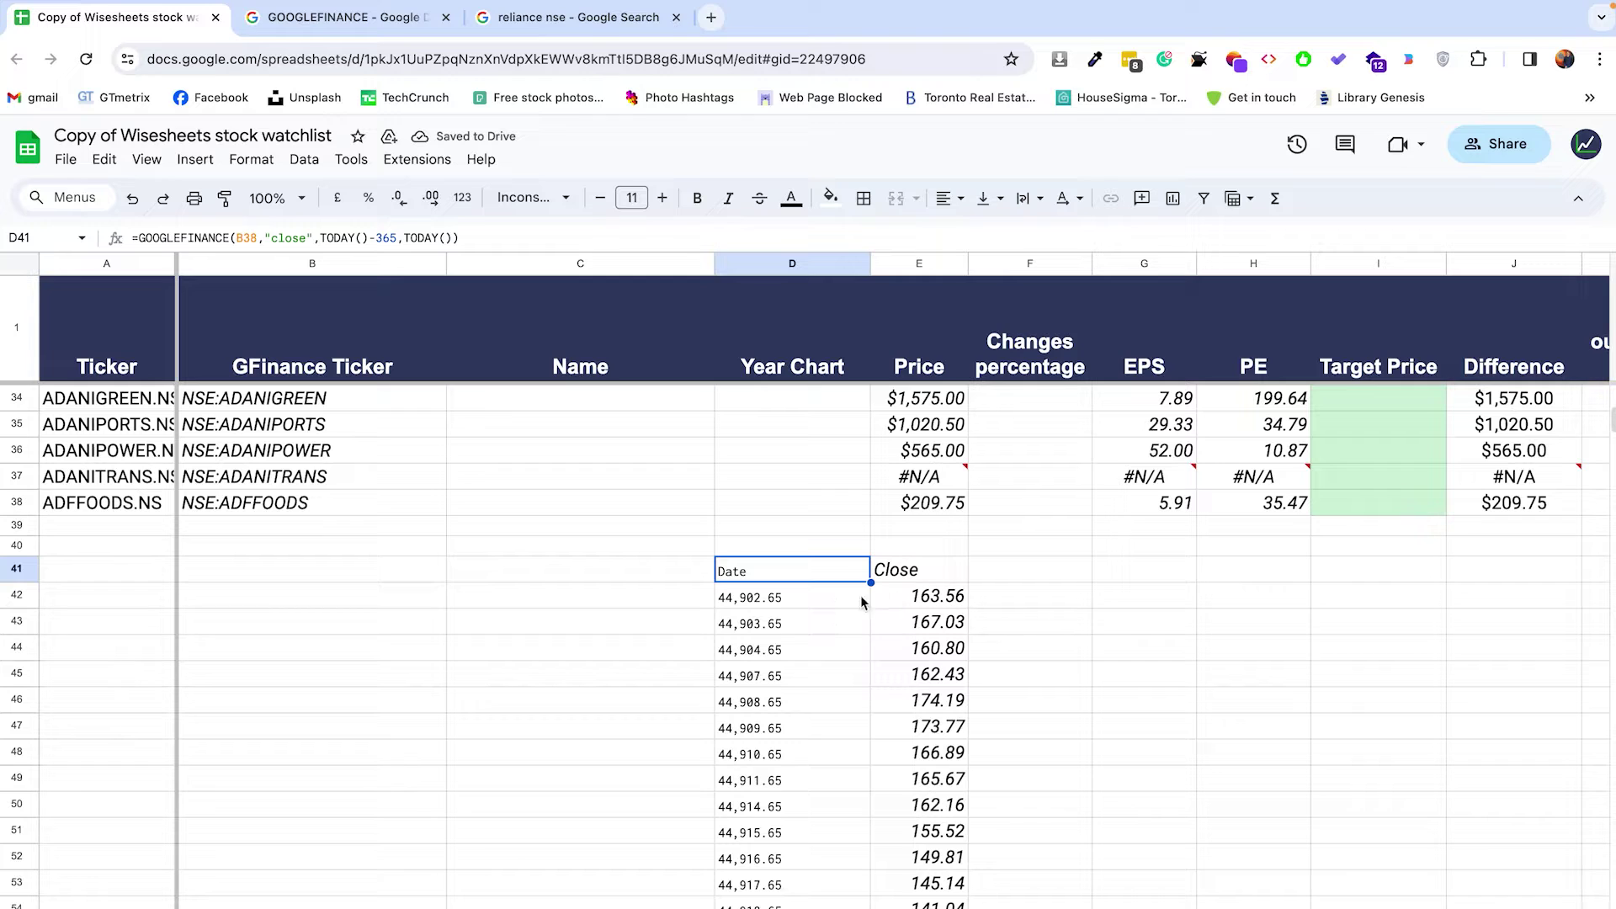
- Format the first closing-price date in D42 as Date
{"action": "left_click", "coordinate": [813, 604]}
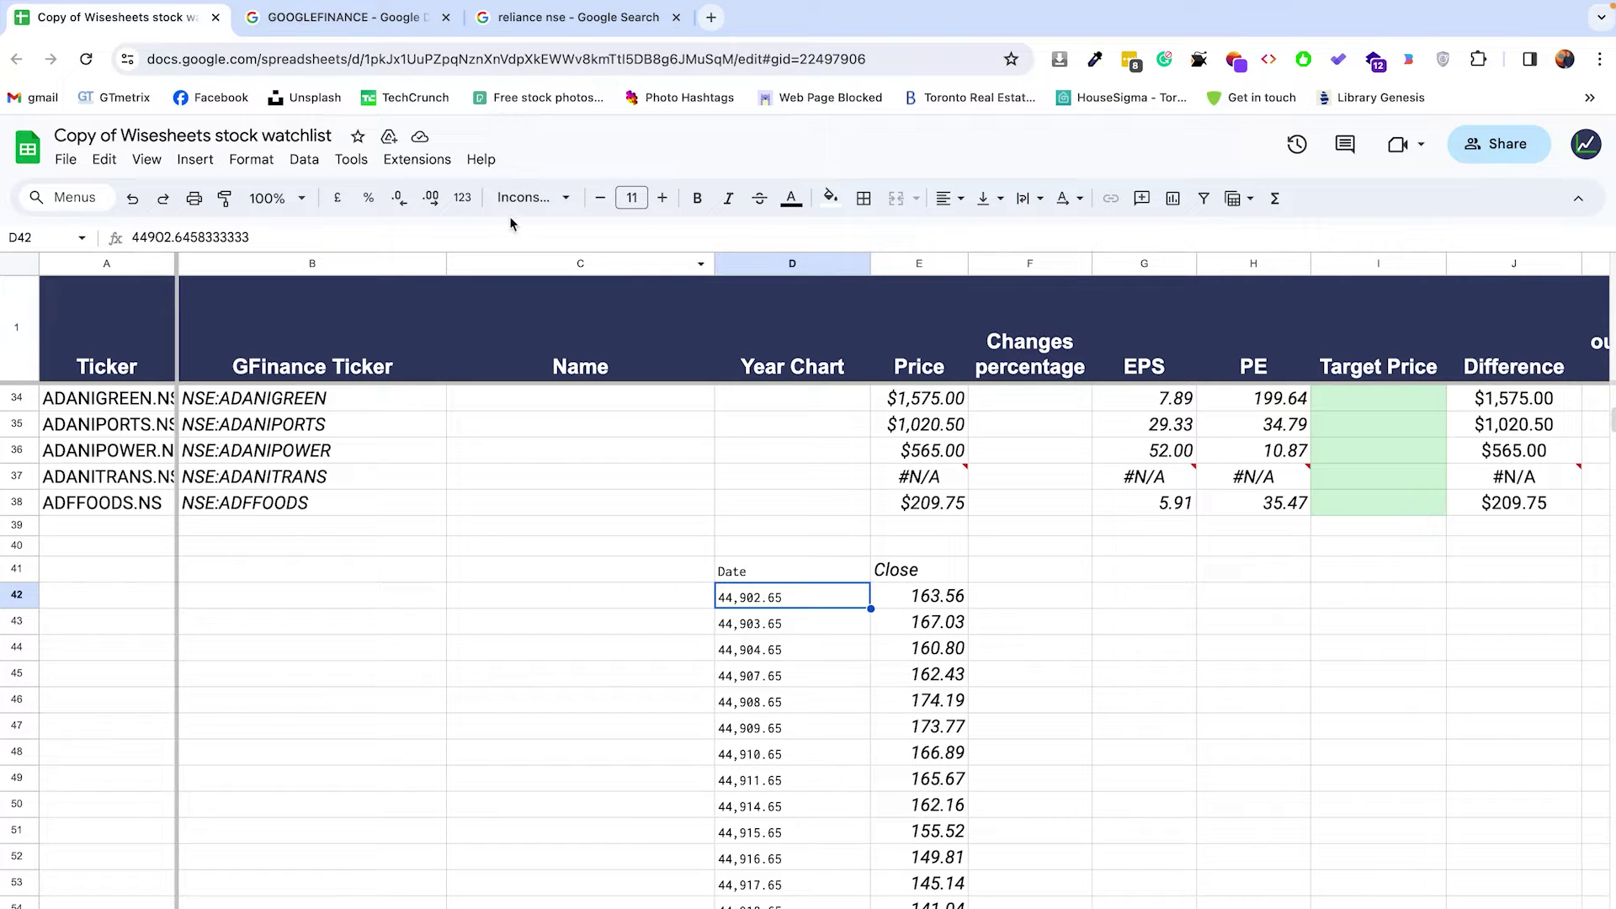
{"action": "left_click", "coordinate": [461, 207]}
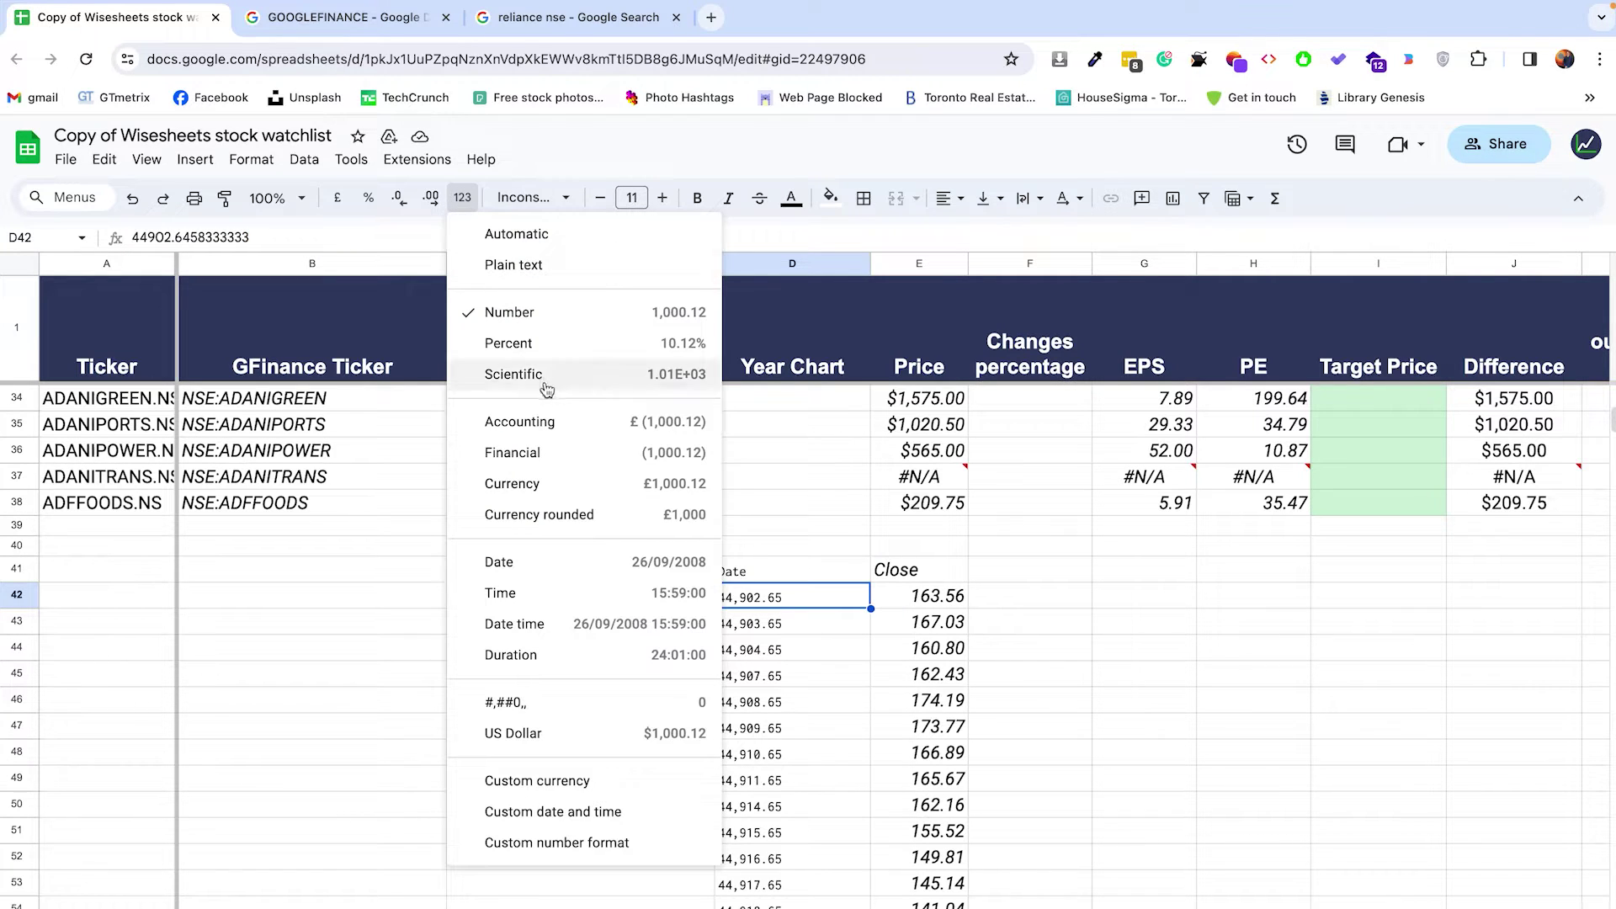
{"action": "left_click", "coordinate": [551, 564]}
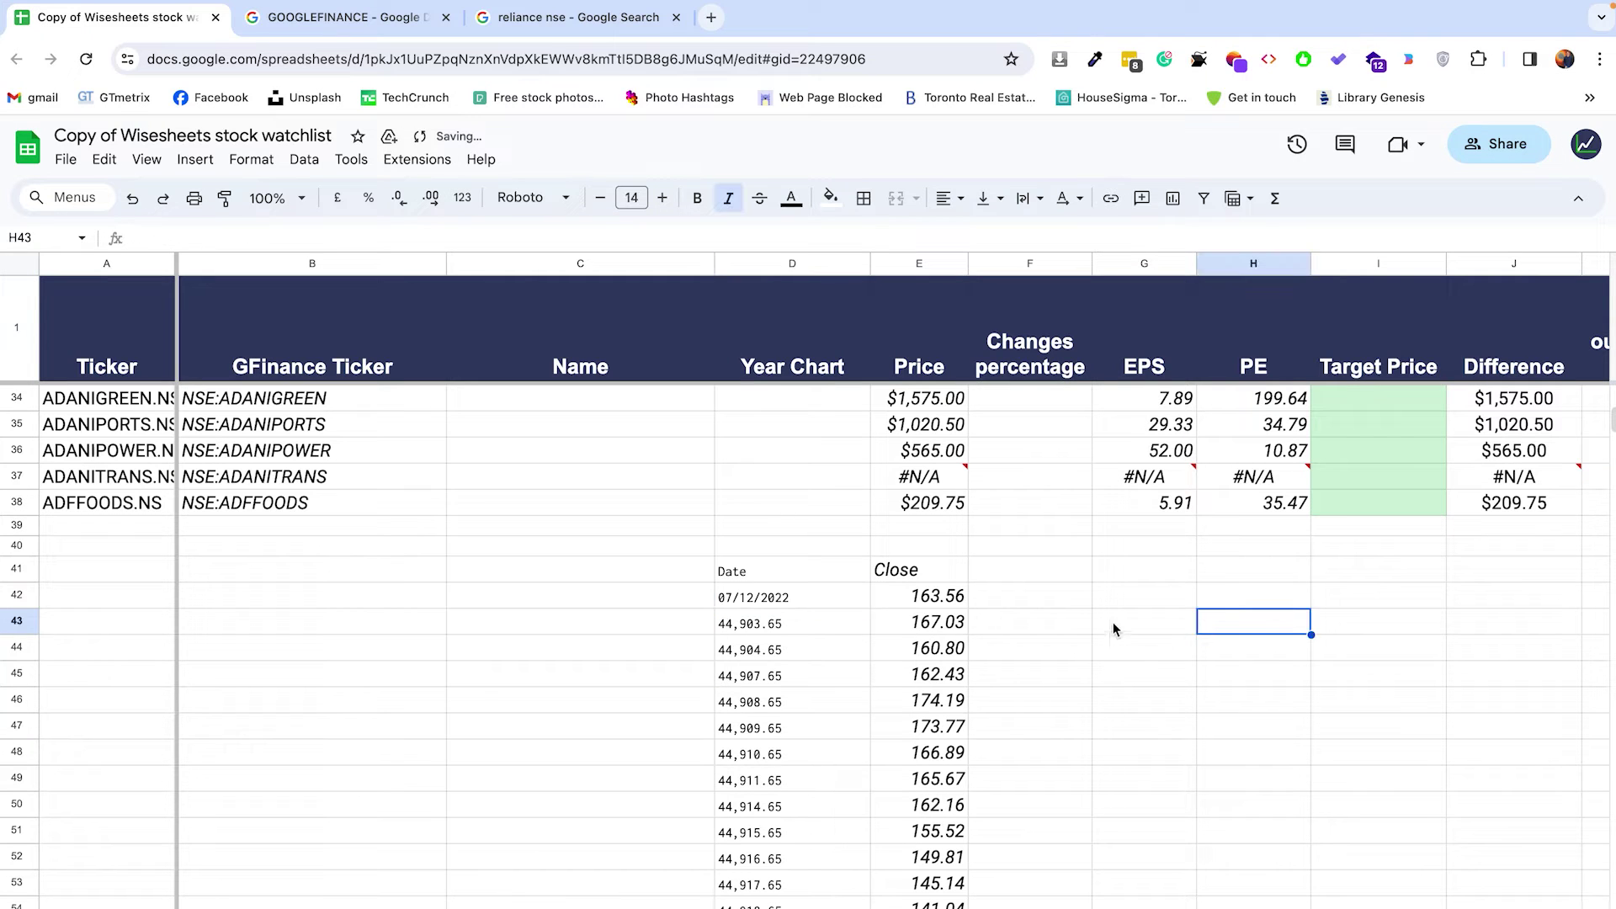
- Copy the GOOGLEFINANCE closing-price formula from D41 and delete it from that cell
{"action": "left_click", "coordinate": [792, 579]}
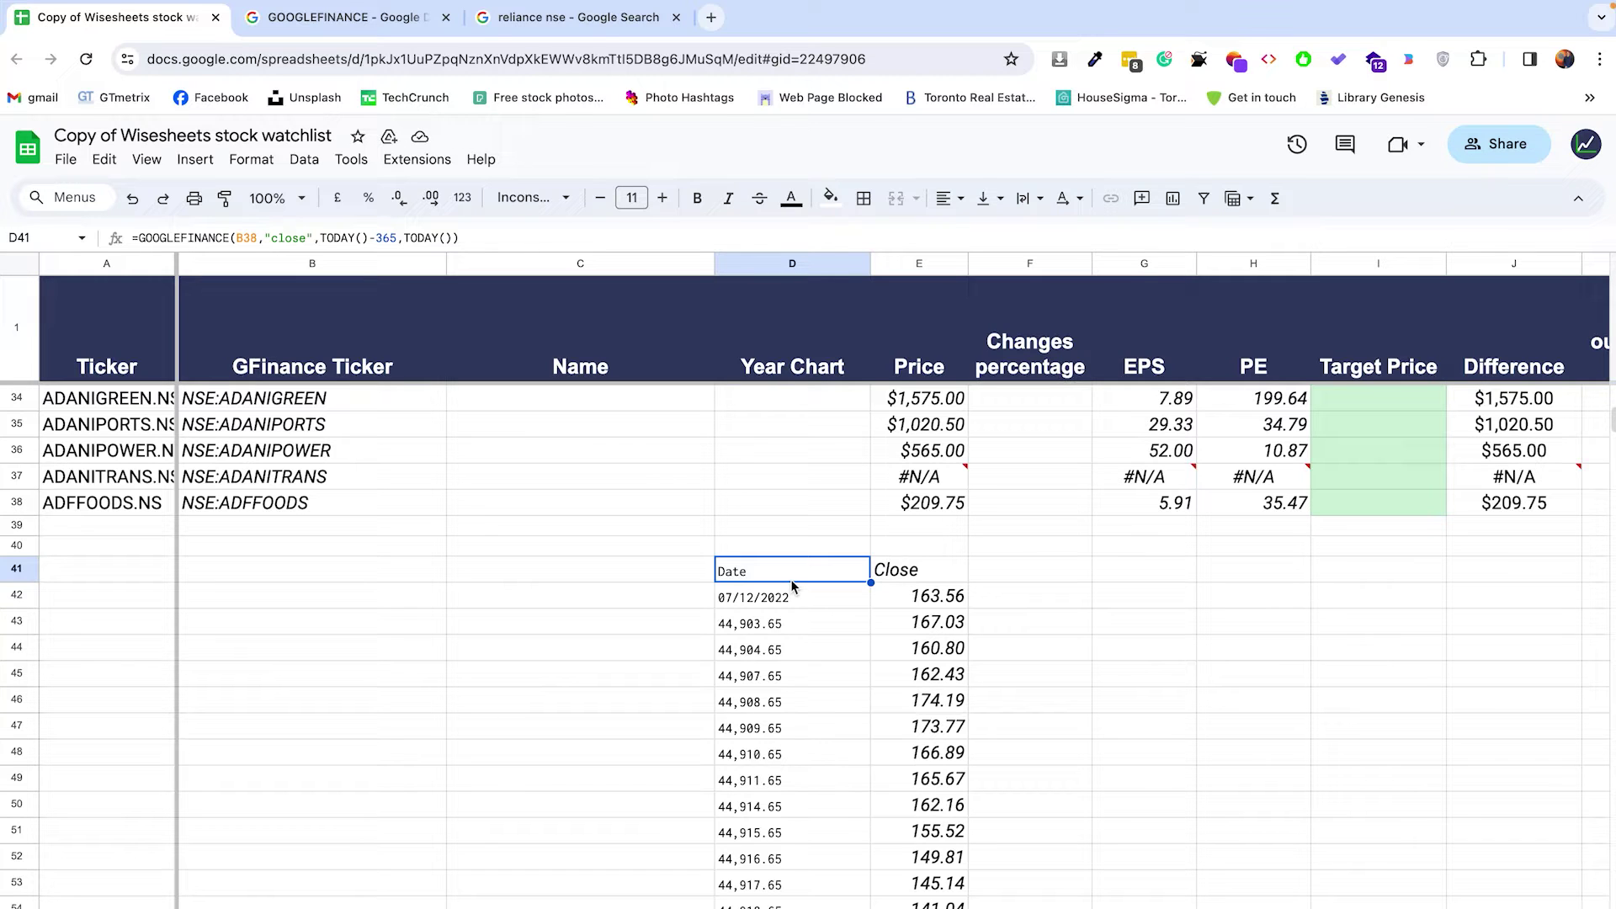
{"action": "triple_click", "coordinate": [305, 239]}
{"action": "key", "text": "super+c"}
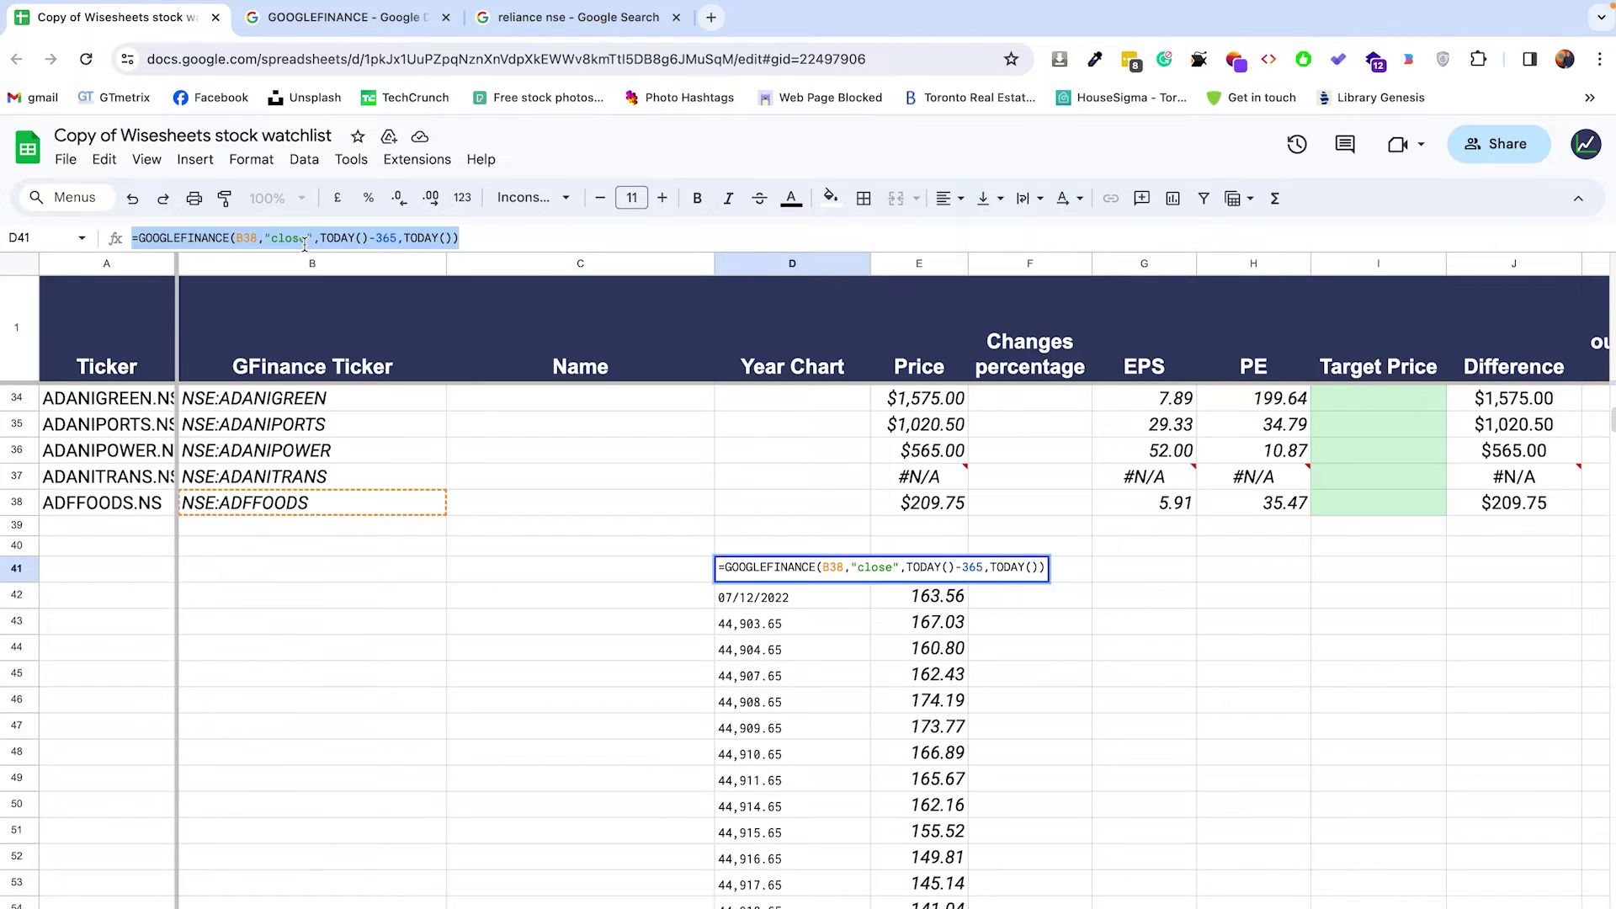
{"action": "key", "text": "Return"}
{"action": "key", "text": "Up"}
{"action": "key", "text": "Delete"}
- Paste the copied closing-price formula into Year Chart cell D2
{"action": "scroll", "coordinate": [880, 633], "scroll_direction": "up", "scroll_amount": 4}
{"action": "scroll", "coordinate": [880, 633], "scroll_direction": "up", "scroll_amount": 5}
{"action": "left_click", "coordinate": [792, 399]}
{"action": "left_click", "coordinate": [144, 236]}
{"action": "key", "text": "super+v"}
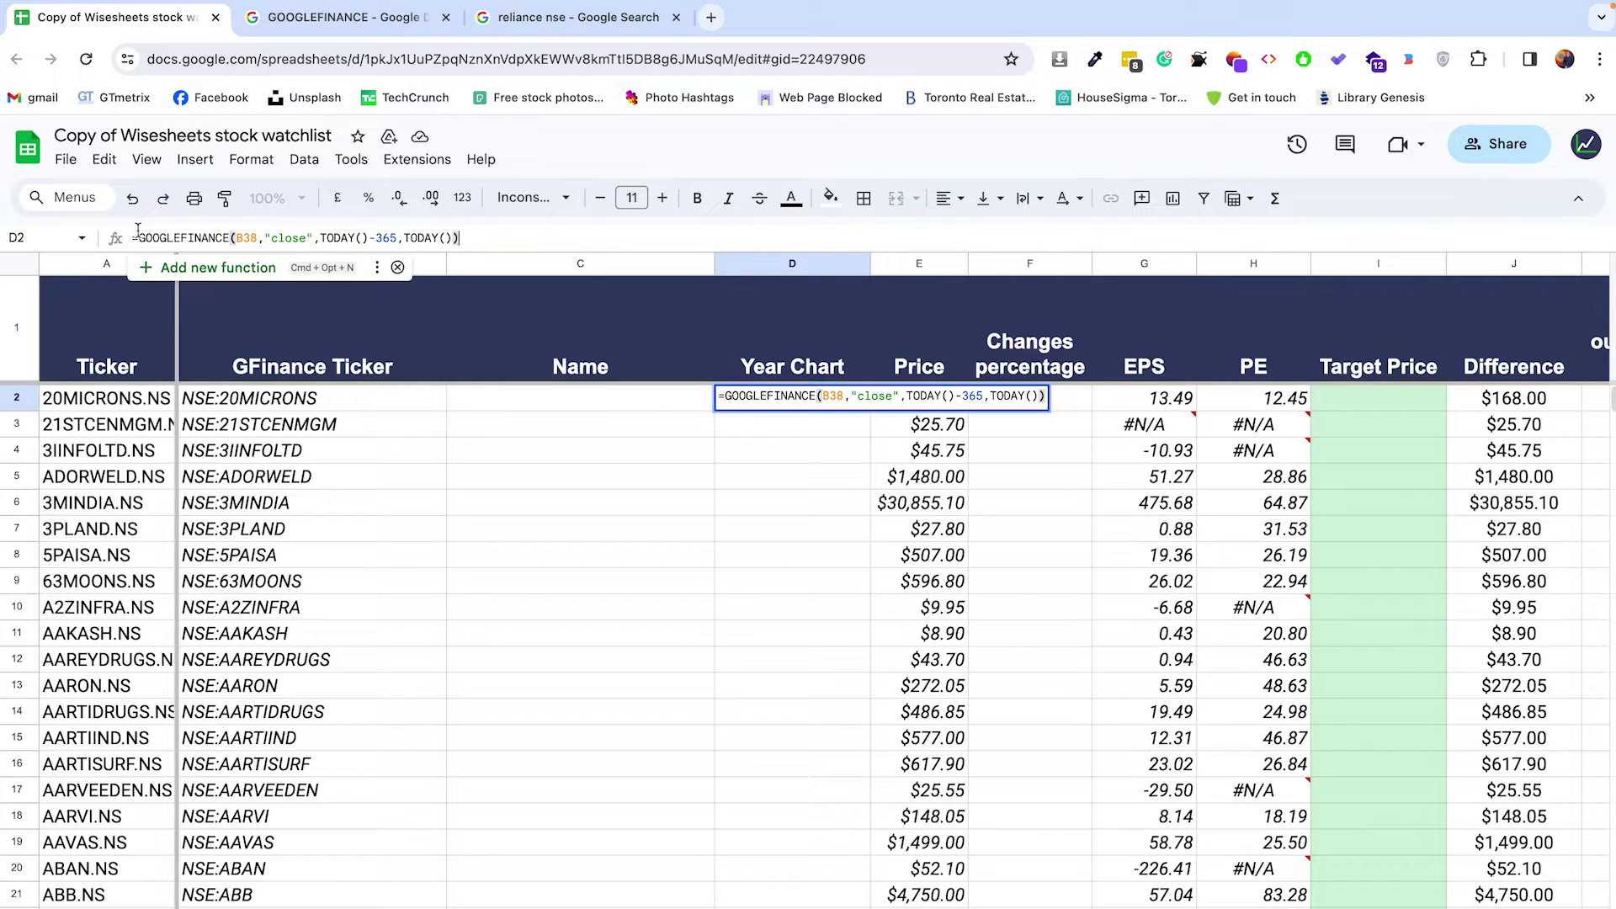
- Wrap the D2 formula in SPARKLINE to make it =SPARKLINE(GOOGLEFINANCE(B38,"close",TODAY()-365,TODAY()))
{"action": "left_click", "coordinate": [136, 238]}
{"action": "type", "text": "S"}
{"action": "key", "text": "BackSpace"}
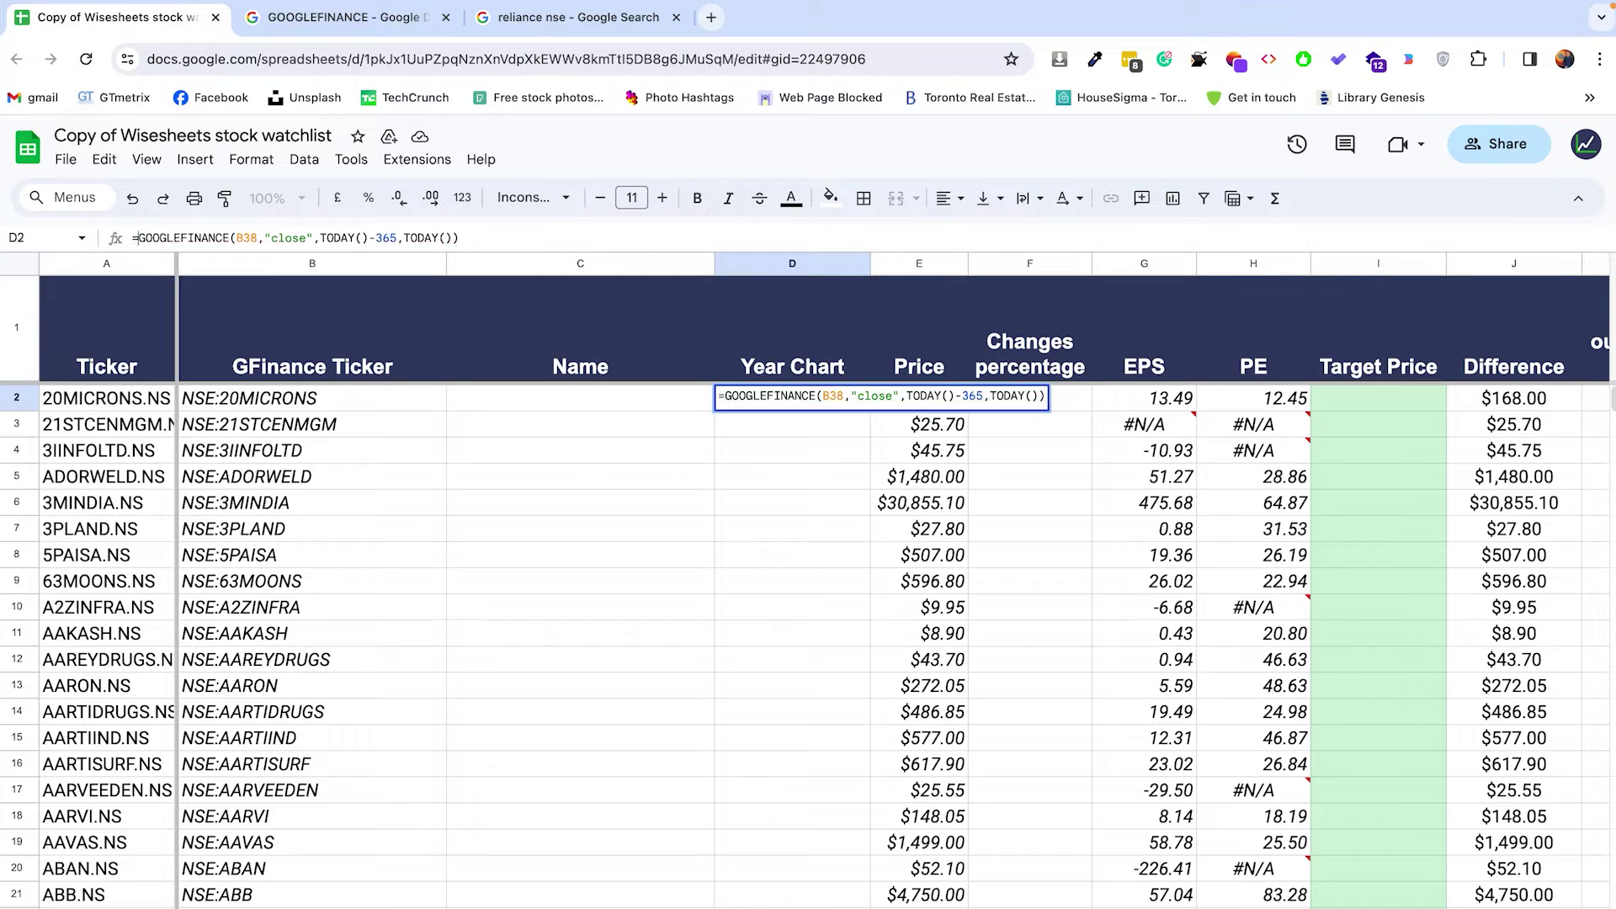
{"action": "type", "text": "("}
{"action": "key", "text": "Left"}
{"action": "type", "text": "s"}
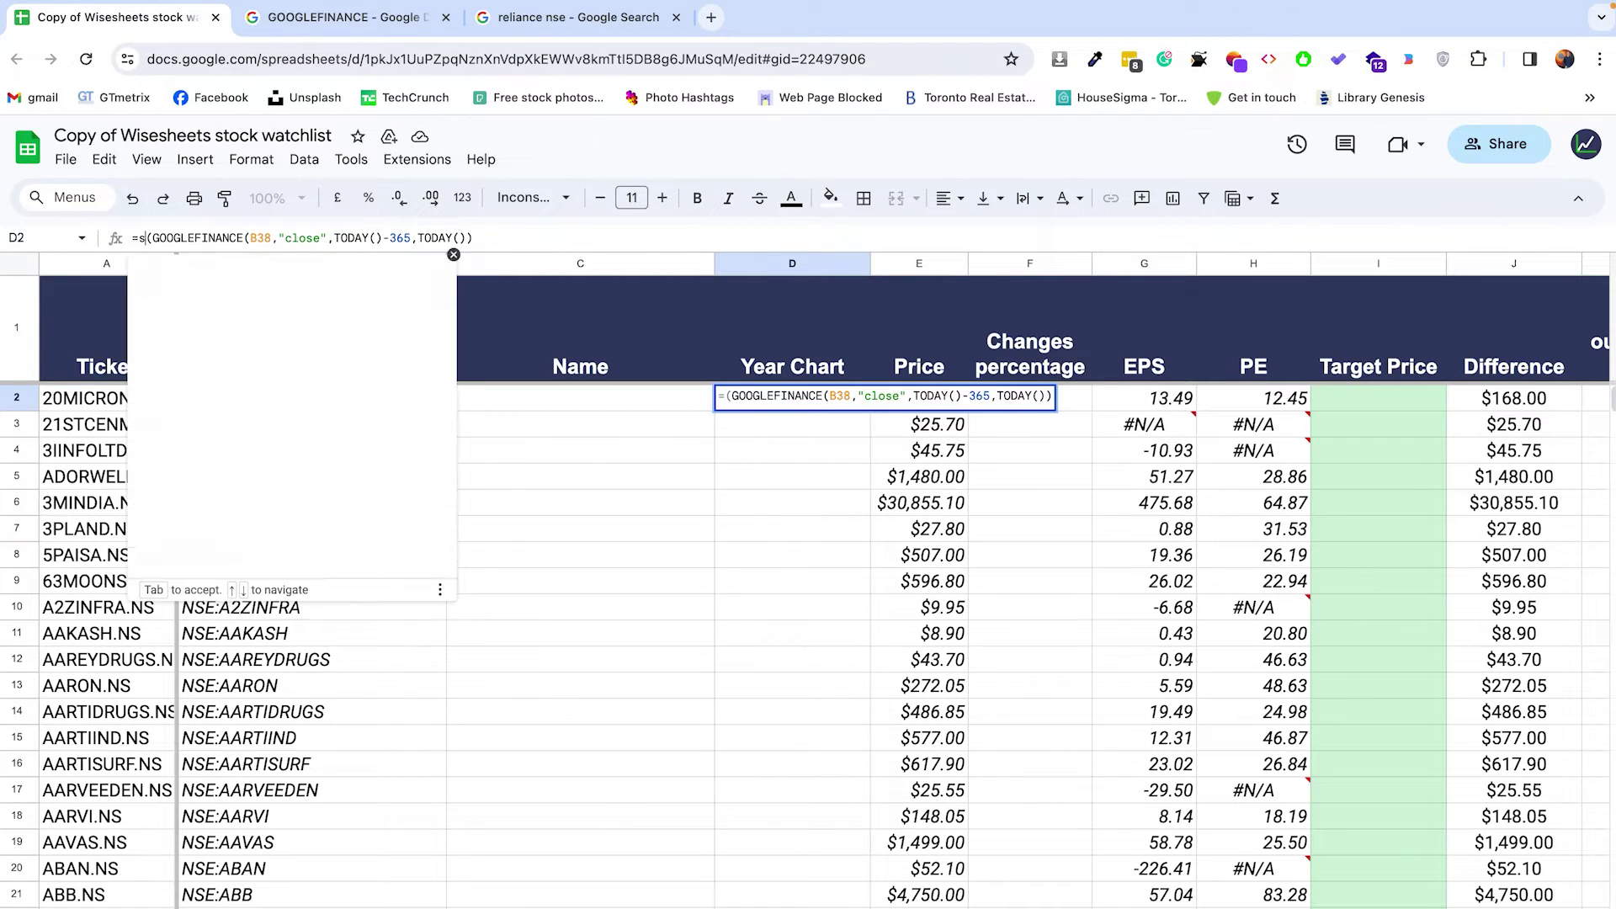
{"action": "type", "text": "par"}
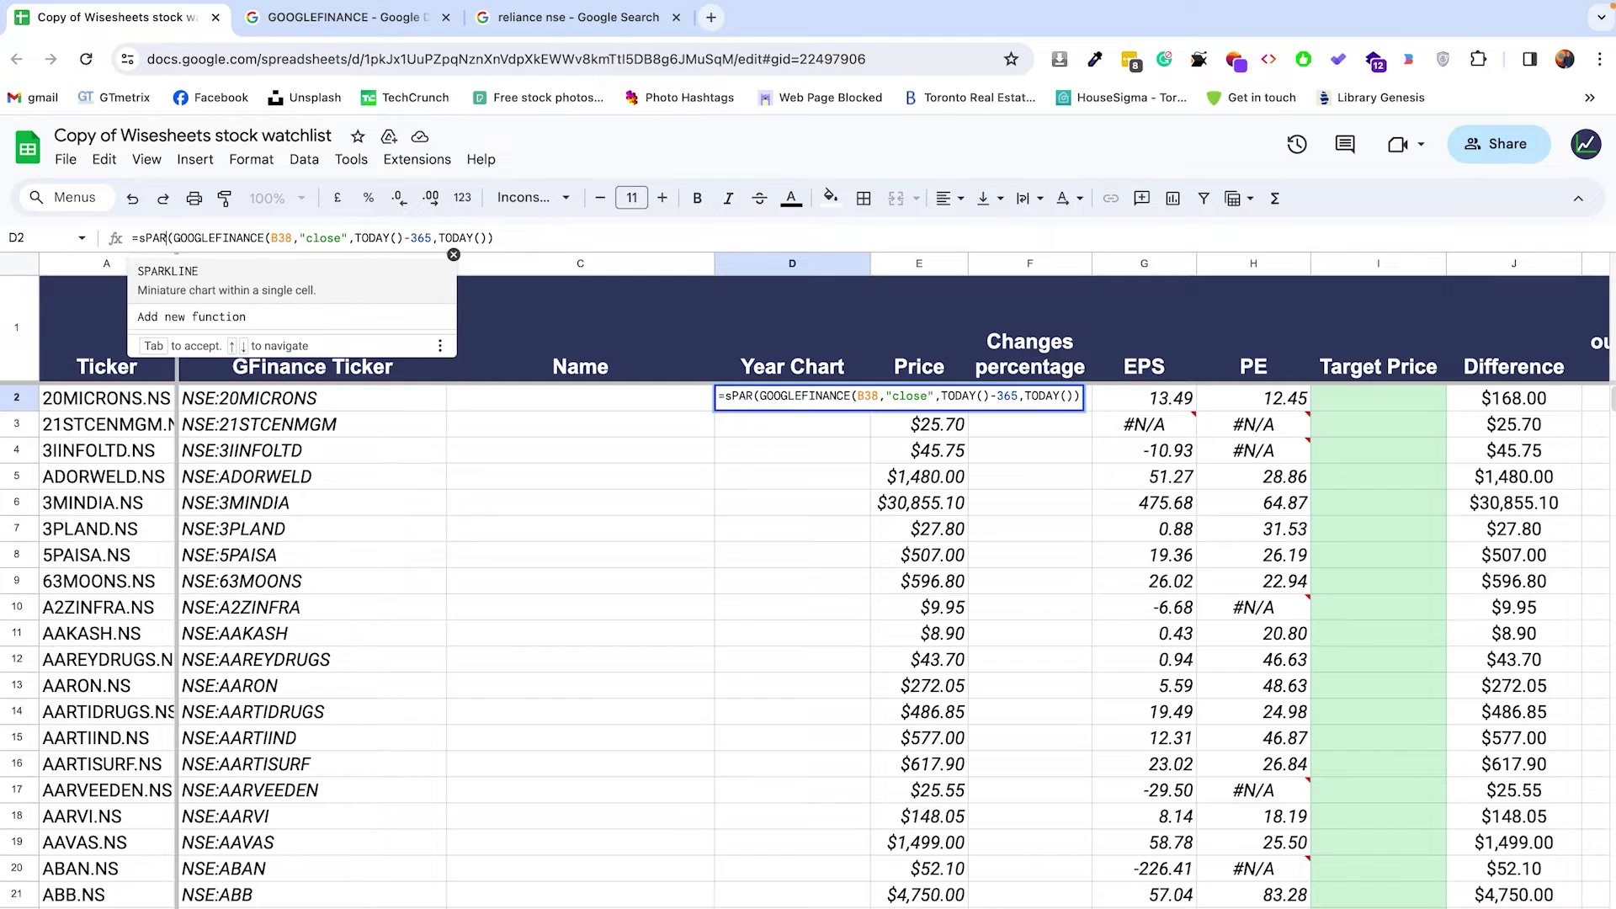
{"action": "key", "text": "Tab"}
{"action": "left_click", "coordinate": [616, 239]}
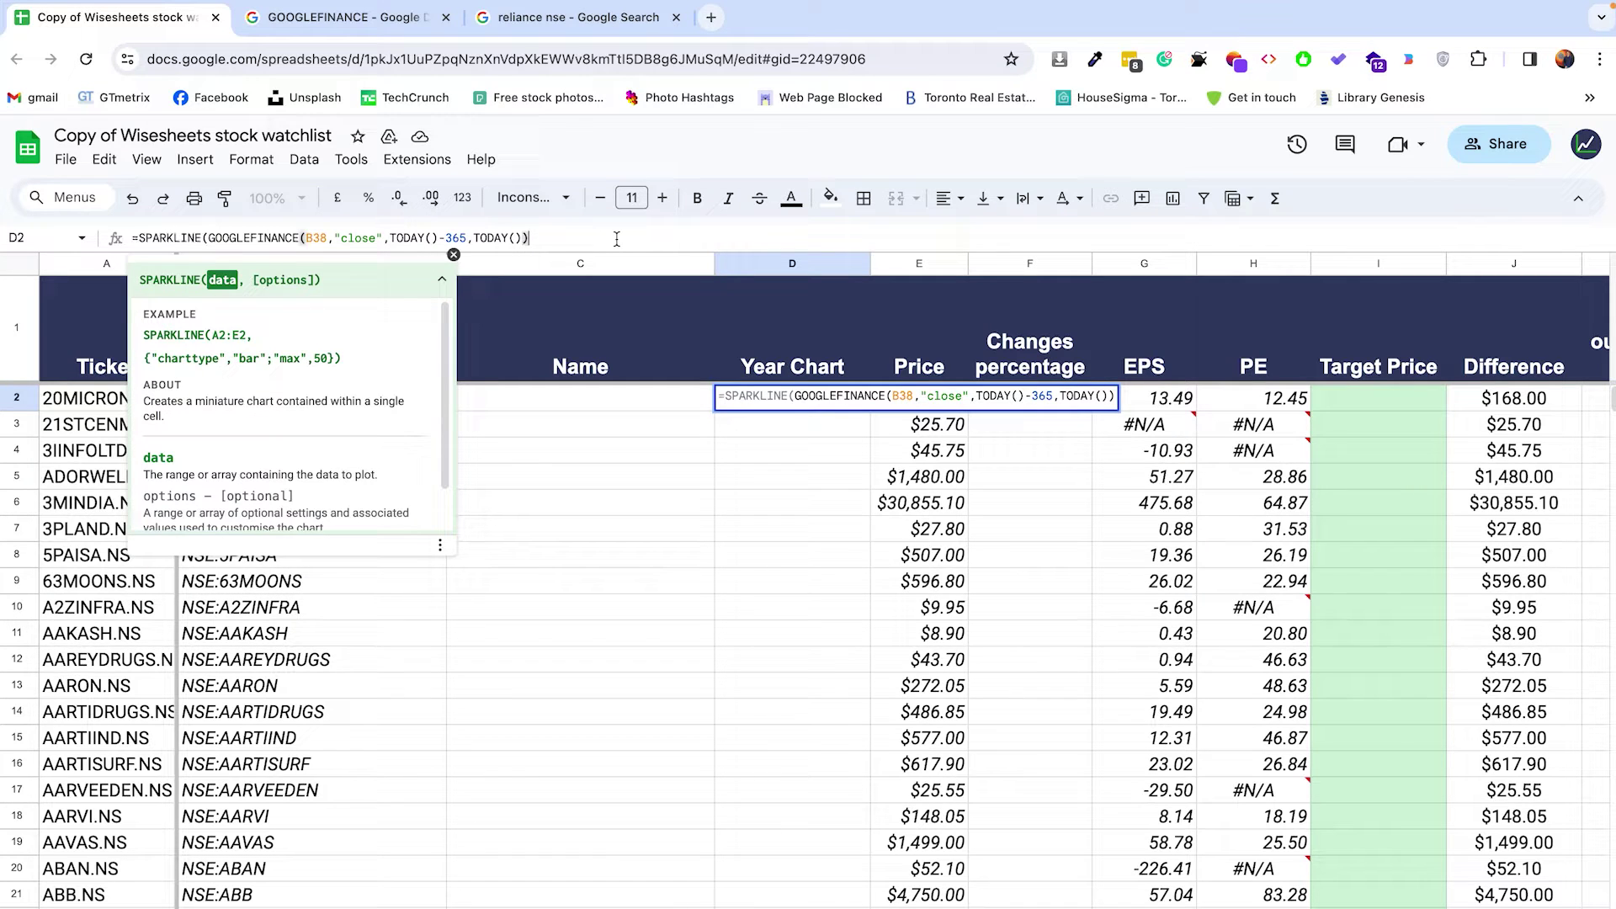
{"action": "key", "text": "Return"}
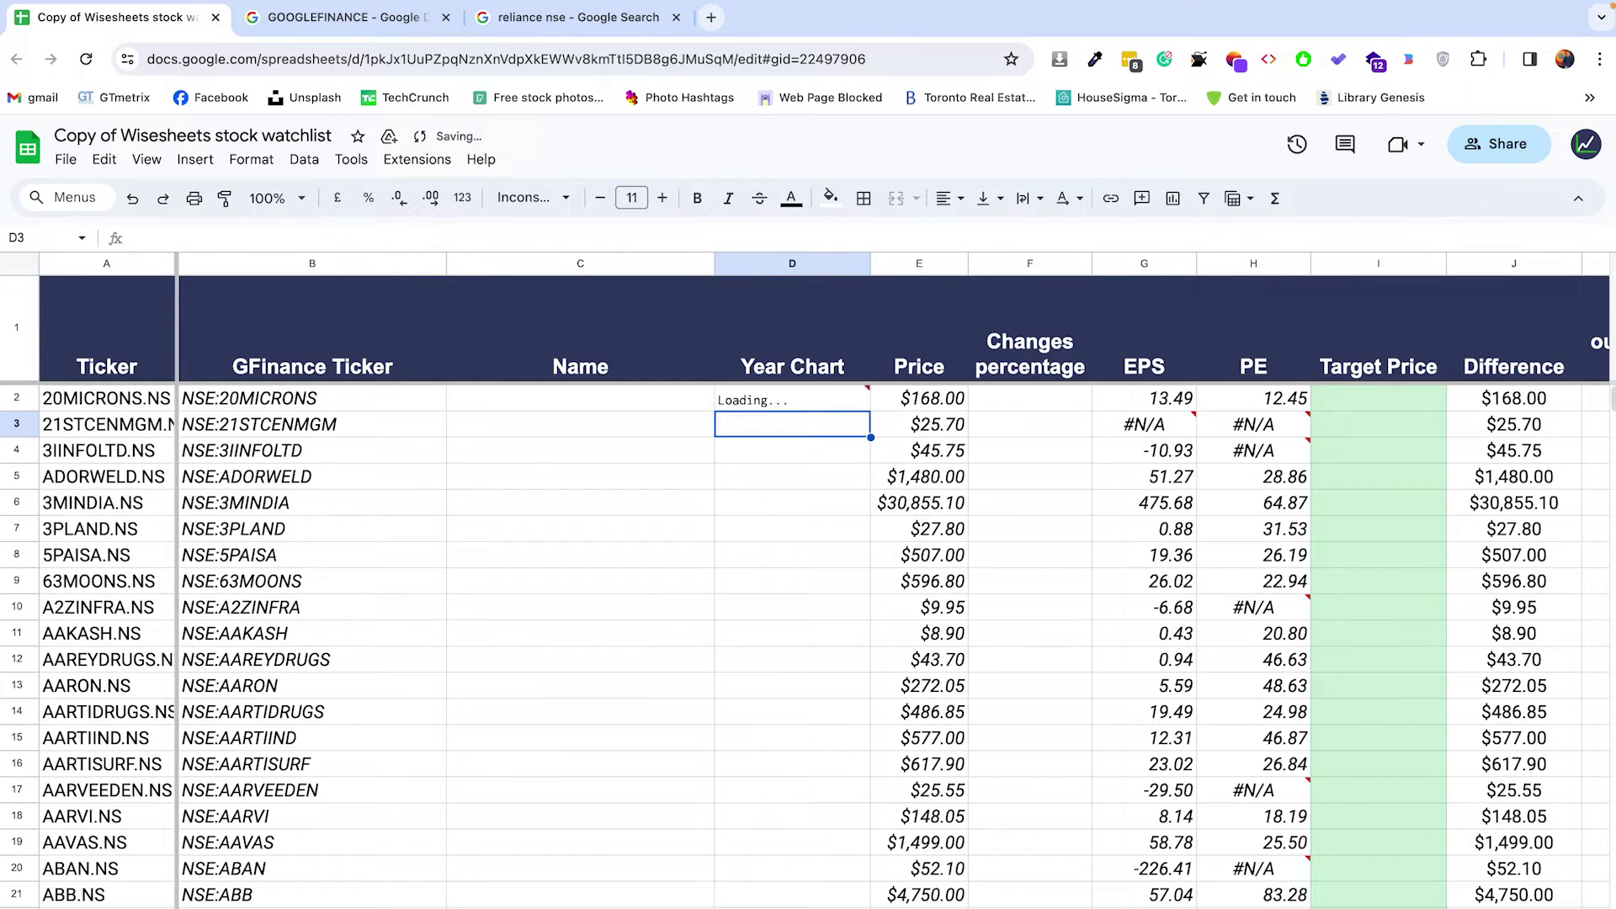
- Replace the ticker reference in the D2 SPARKLINE formula with B2
{"action": "left_click", "coordinate": [788, 405]}
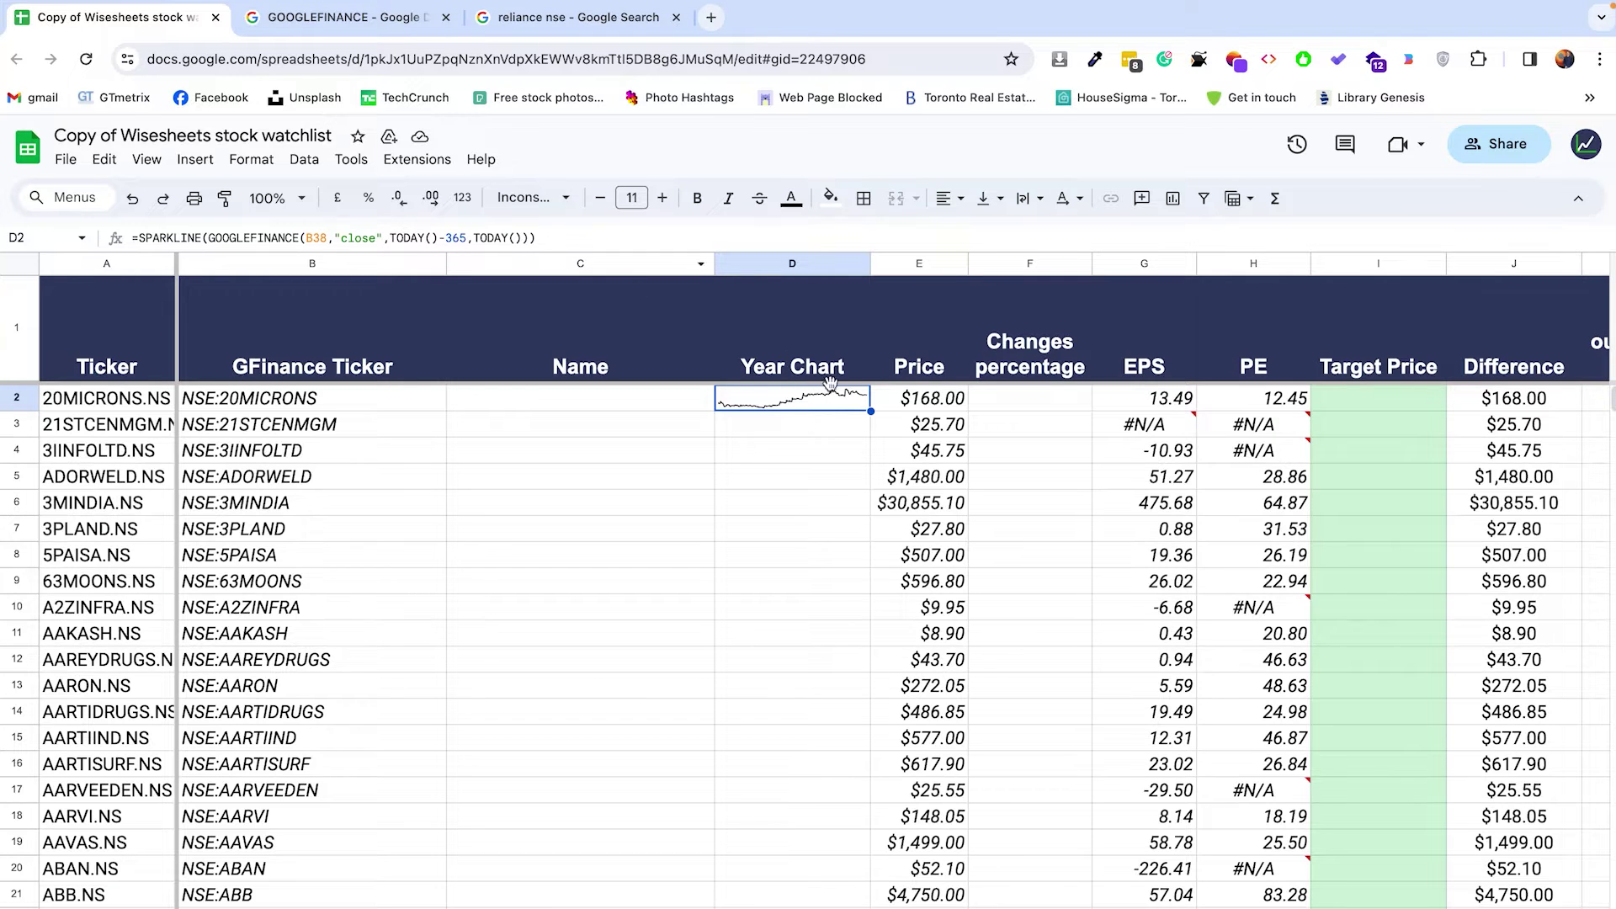
{"action": "left_click", "coordinate": [382, 242]}
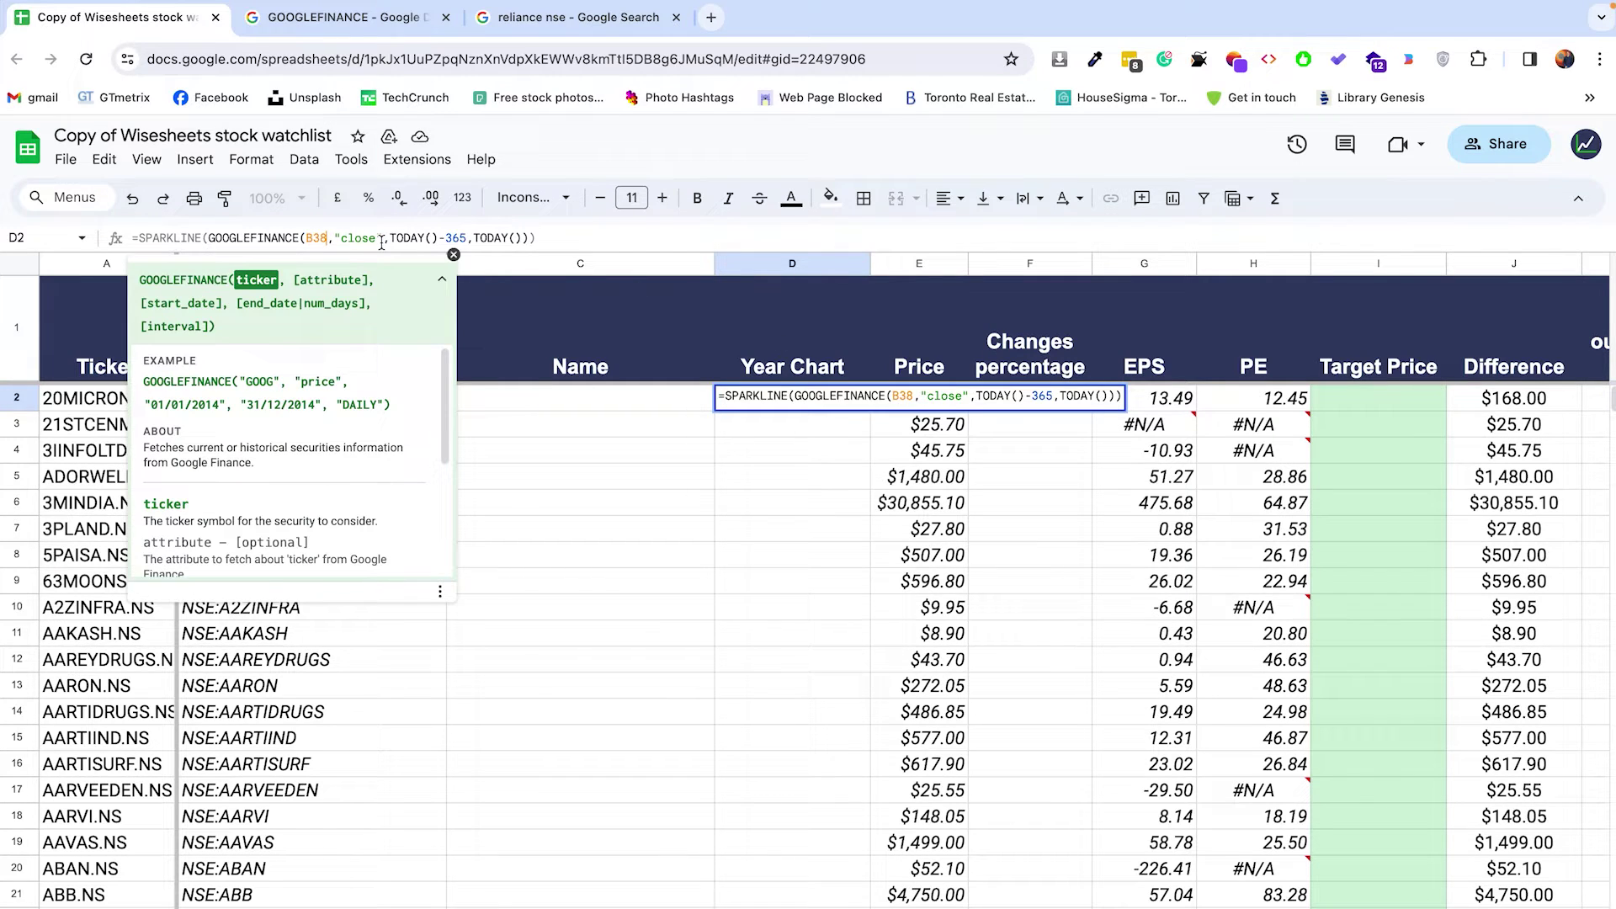
{"action": "double_click", "coordinate": [316, 238]}
{"action": "key", "text": "BackSpace"}
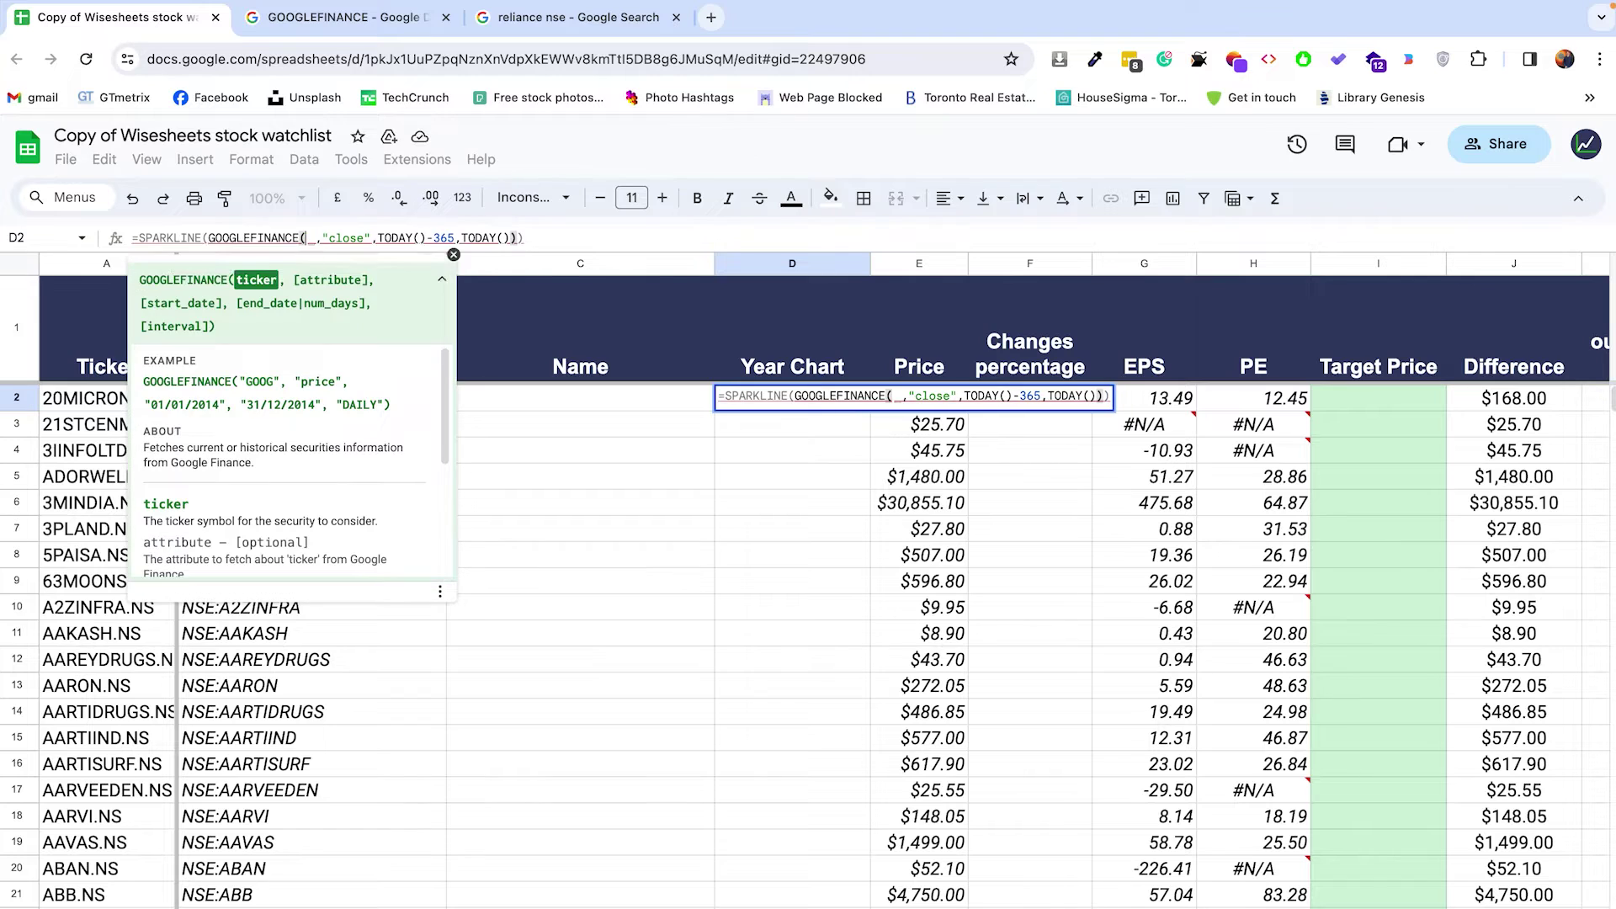
{"action": "left_click", "coordinate": [442, 279]}
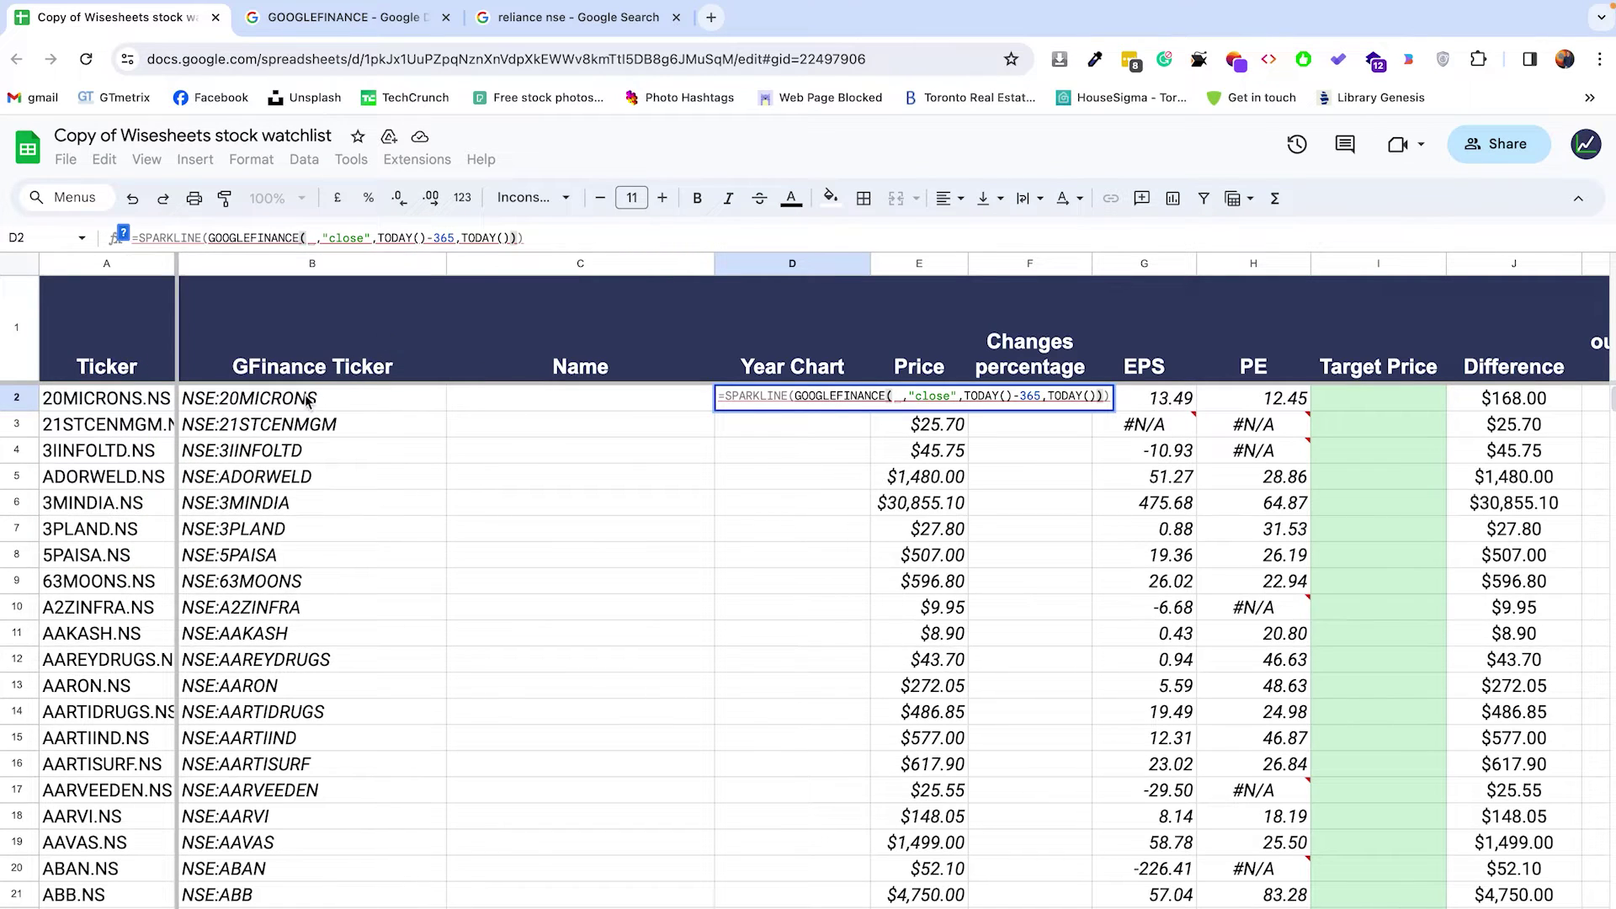
{"action": "left_click", "coordinate": [308, 401]}
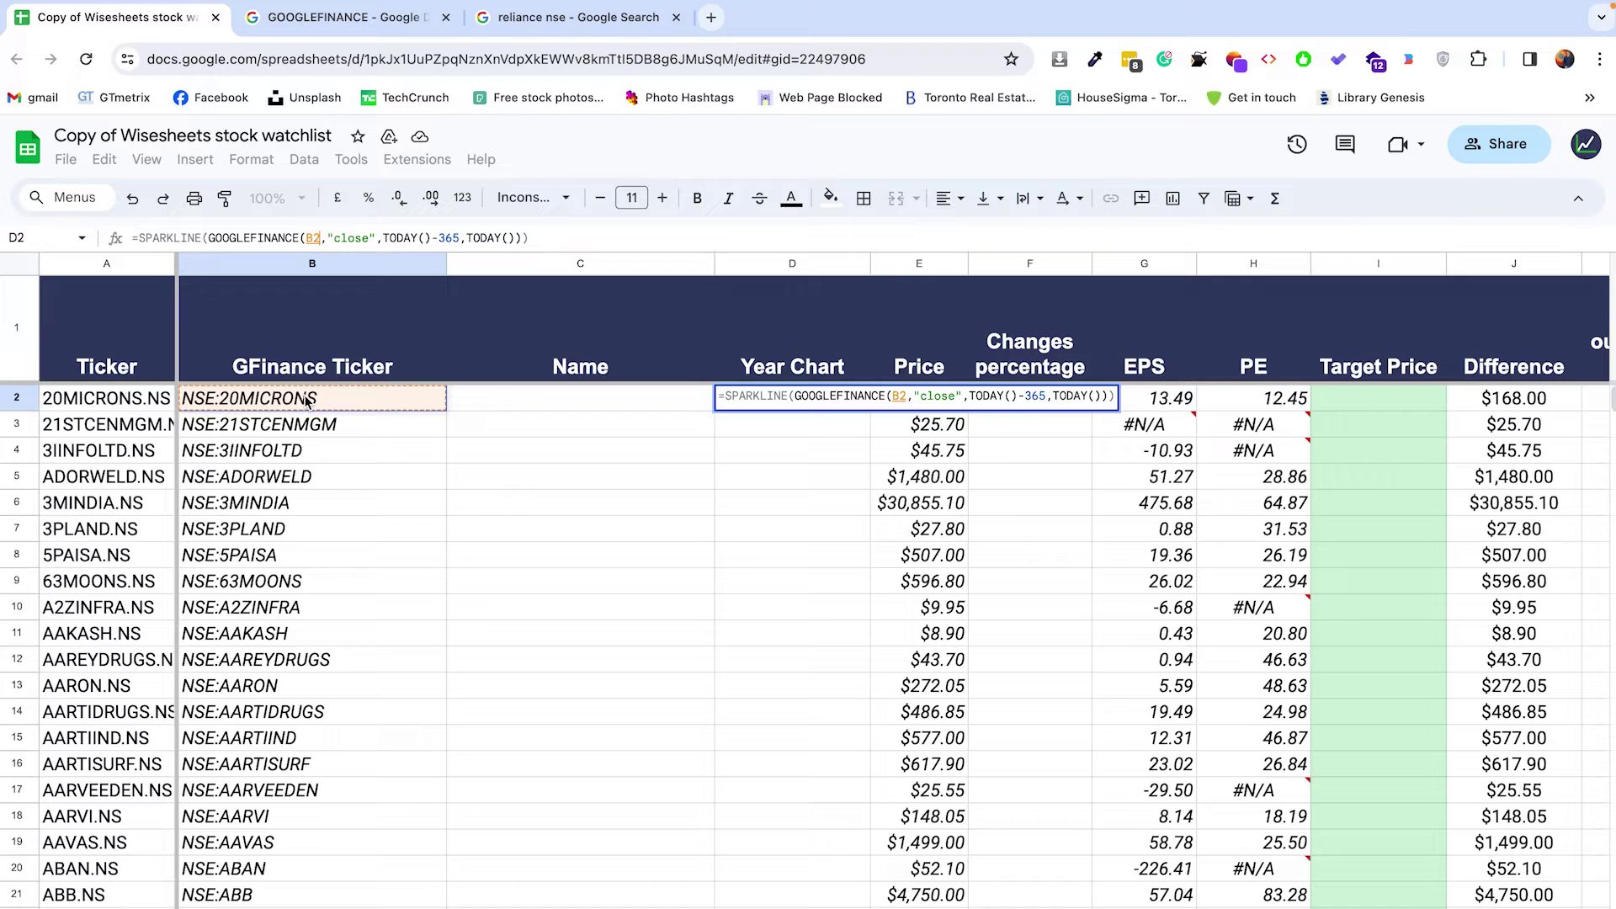
{"action": "left_click", "coordinate": [572, 239]}
{"action": "key", "text": "Return"}
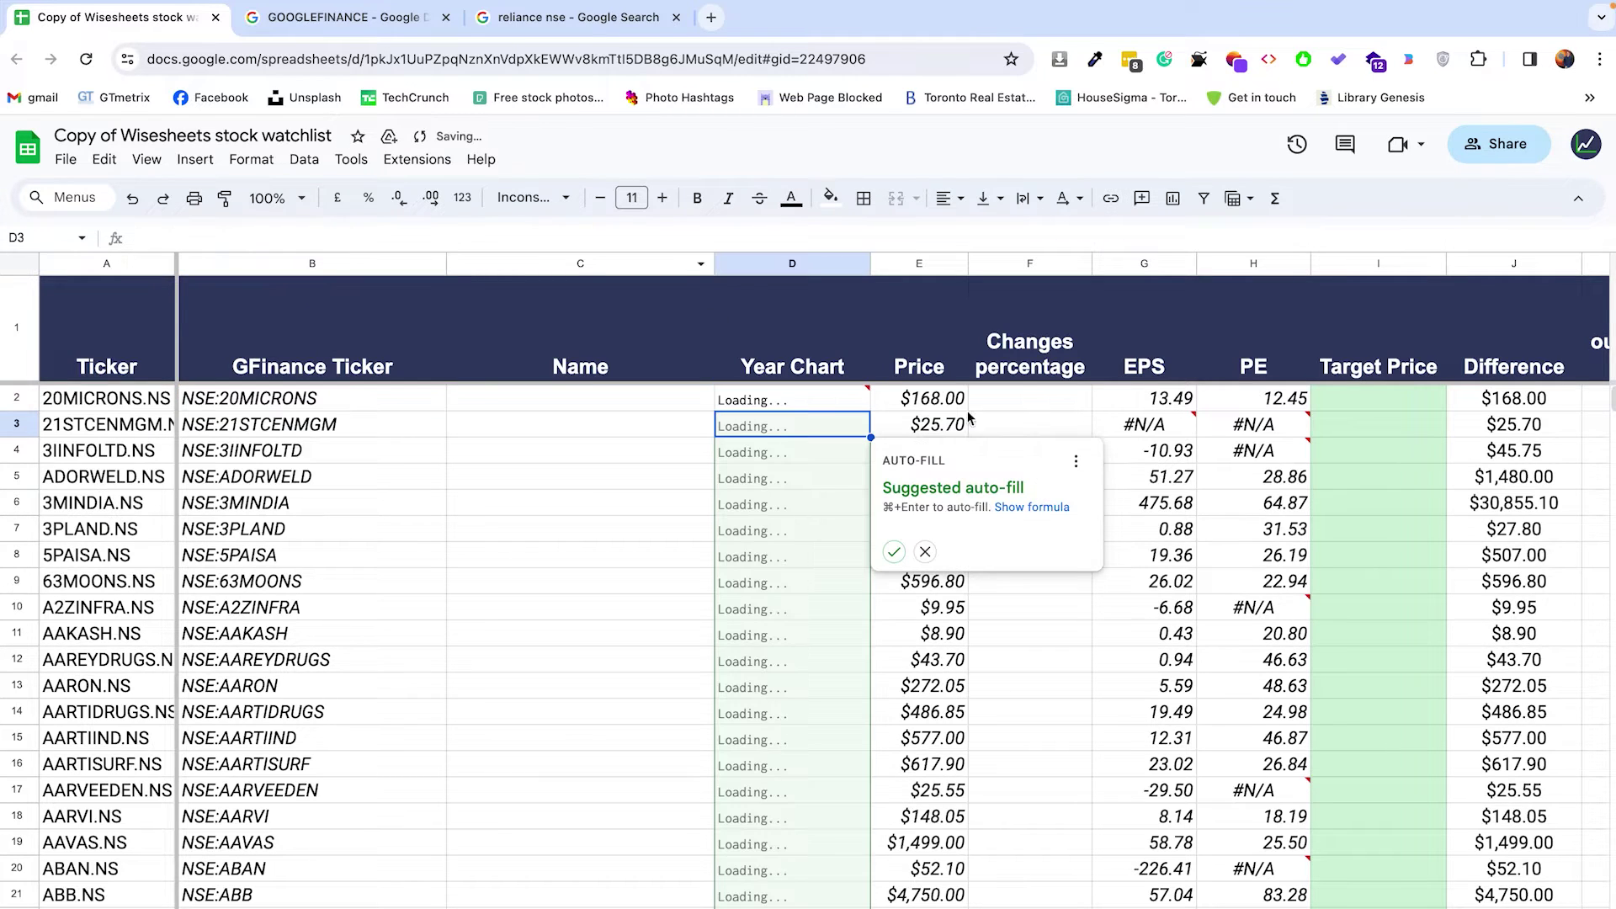
- Accept the suggested auto-fill of the SPARKLINE formula down the Year Chart column and look over the charts
{"action": "left_click", "coordinate": [895, 554]}
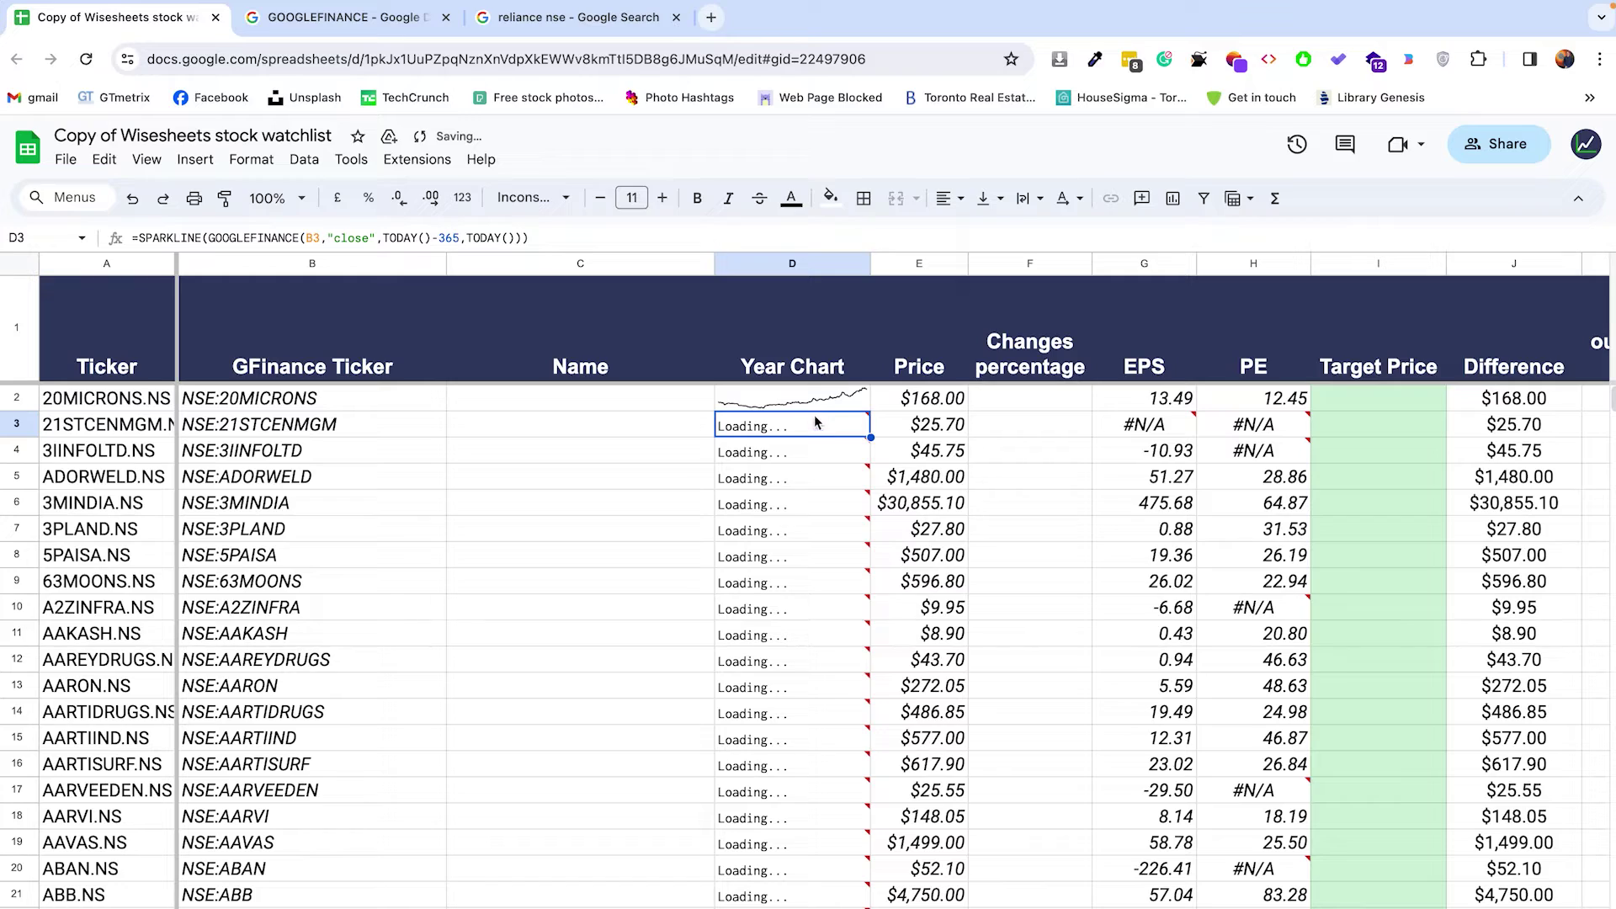
{"action": "key", "text": "Up"}
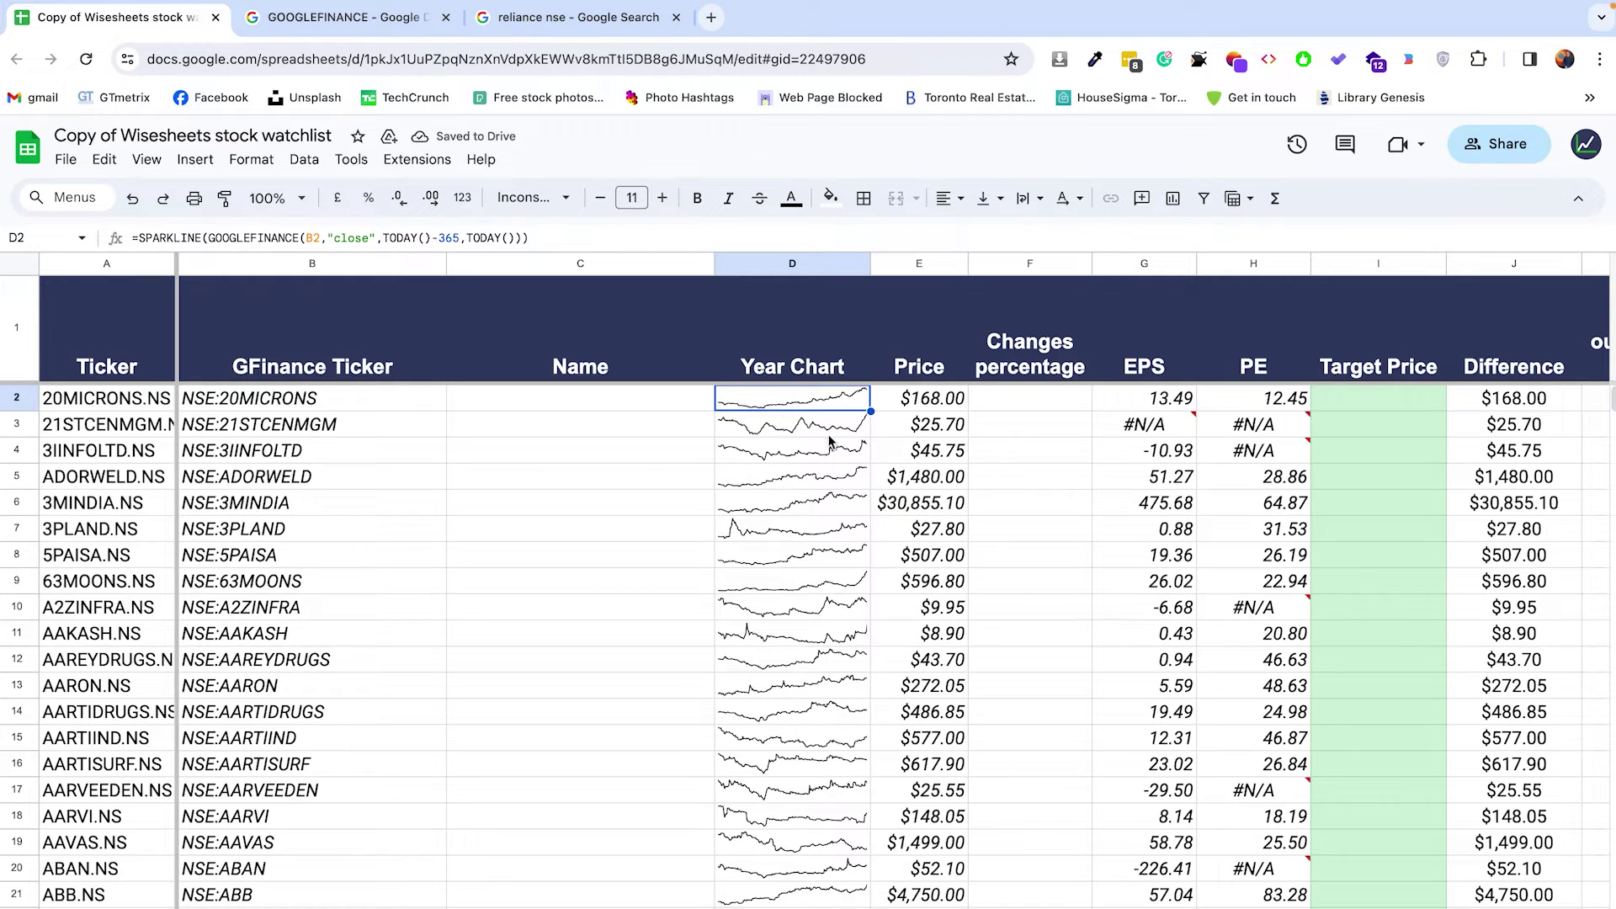
{"action": "left_click", "coordinate": [831, 441]}
{"action": "scroll", "coordinate": [833, 528], "scroll_direction": "down", "scroll_amount": 10}
{"action": "scroll", "coordinate": [833, 528], "scroll_direction": "up", "scroll_amount": 10}
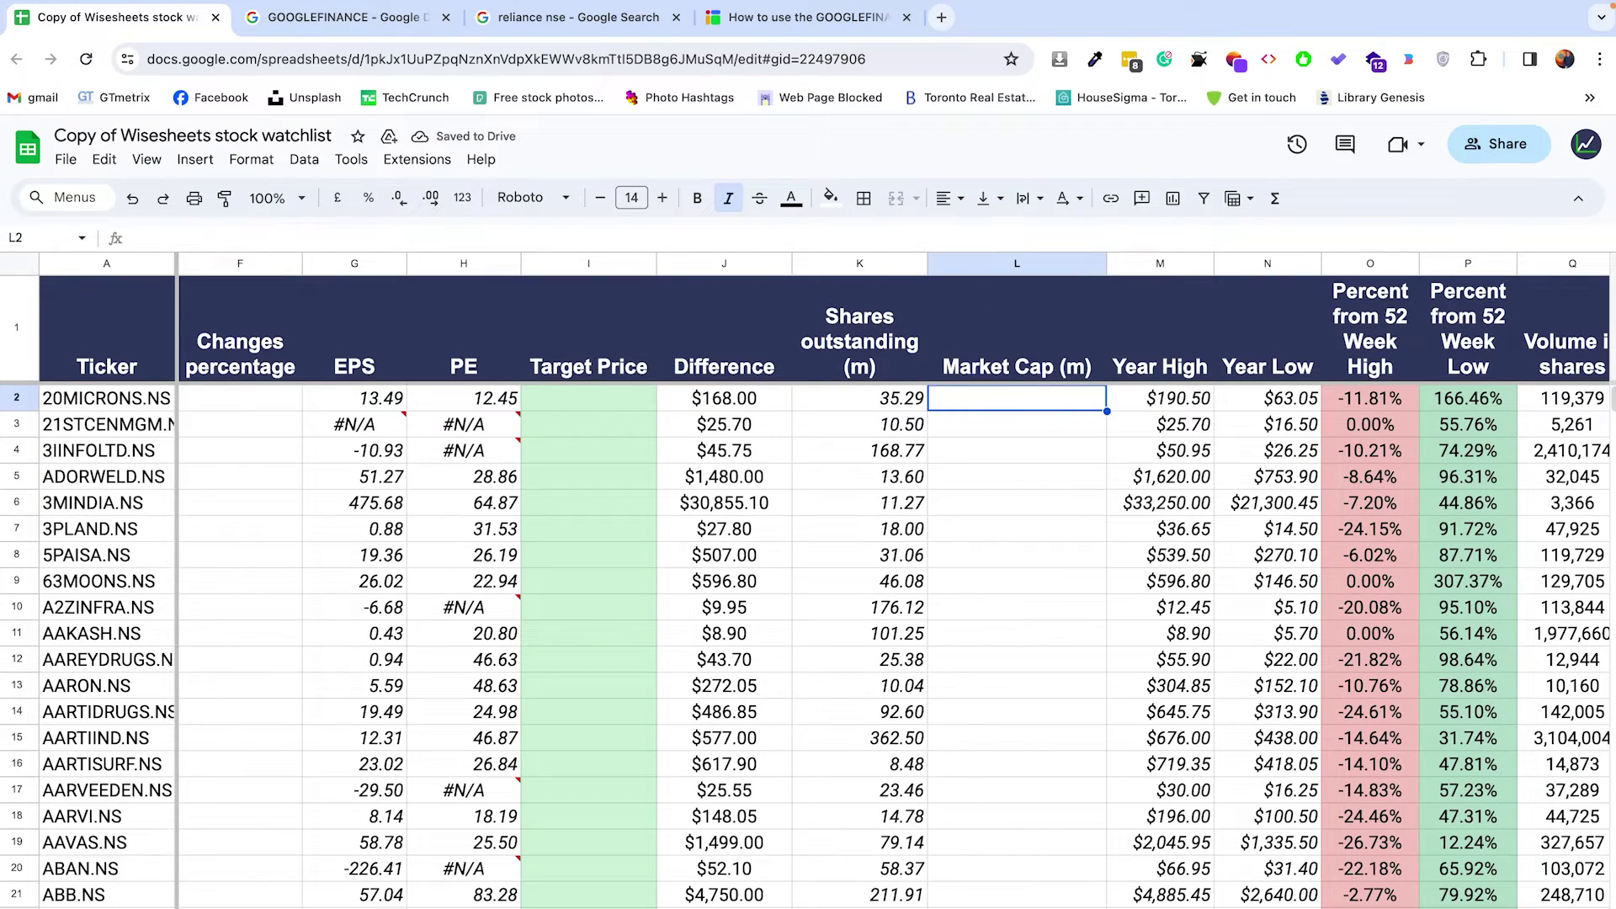
{"action": "scroll", "coordinate": [892, 336], "scroll_direction": "right", "scroll_amount": 8}
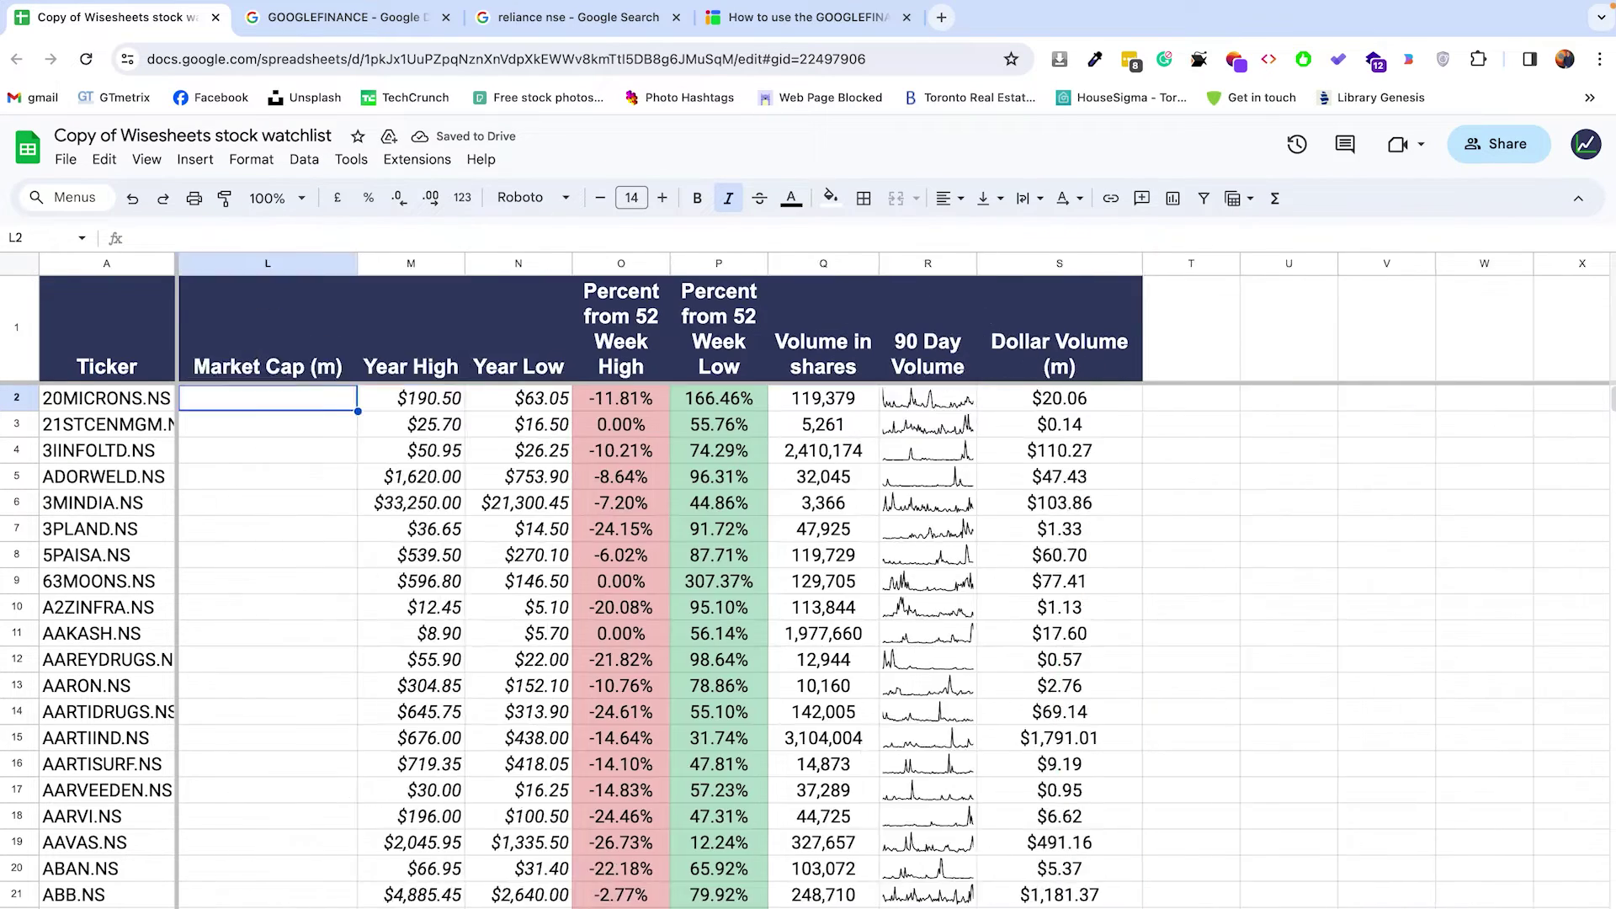
{"action": "left_click", "coordinate": [892, 337]}
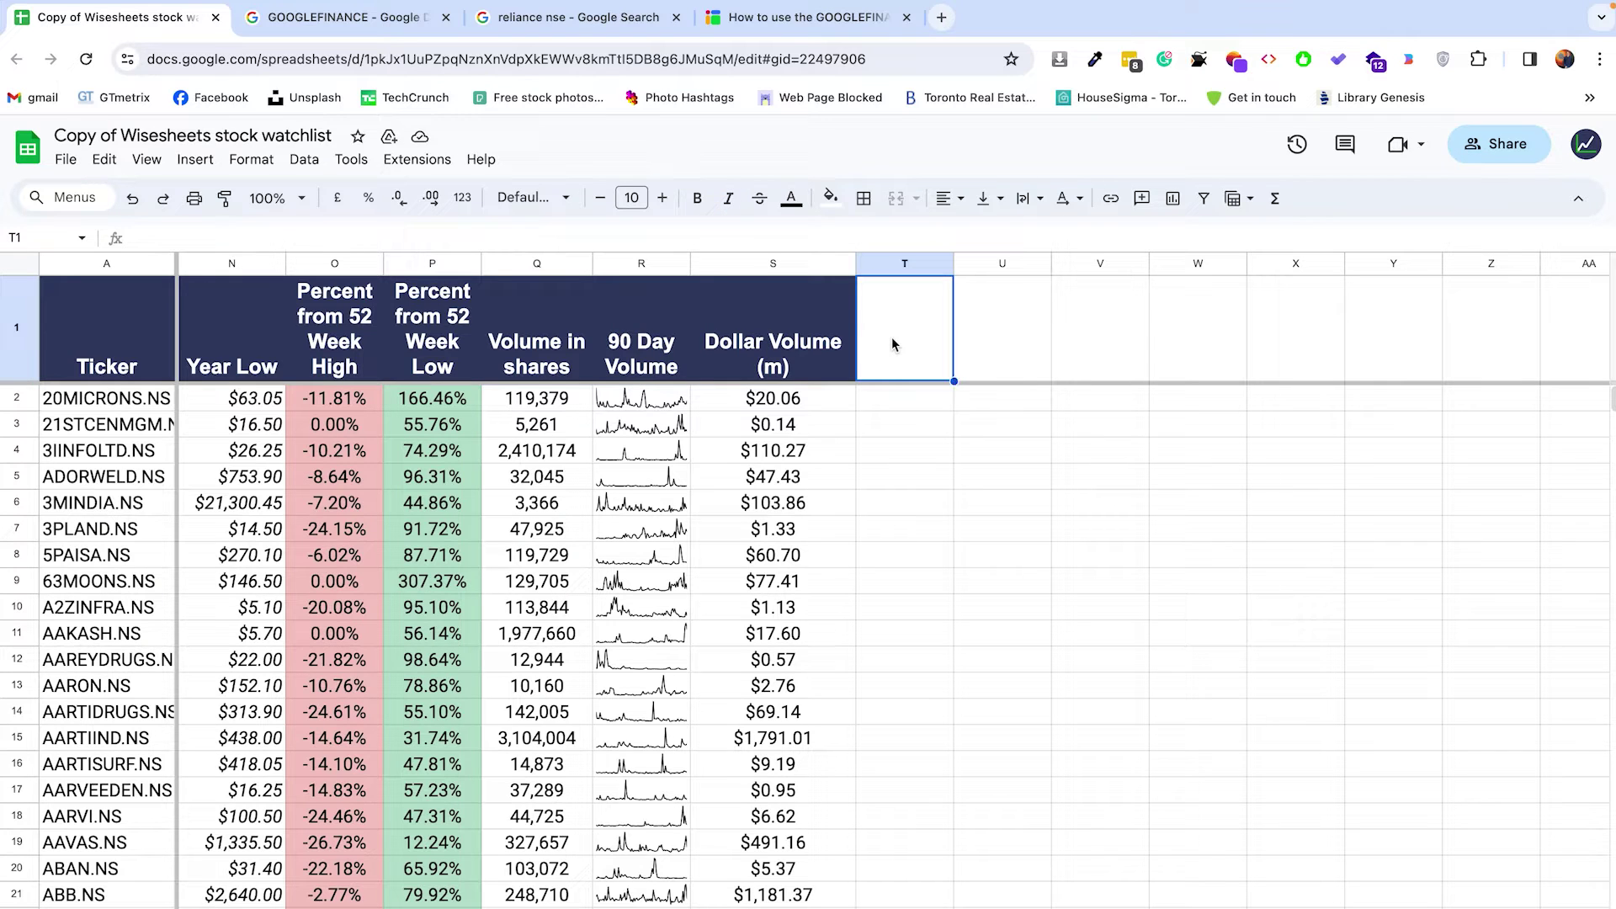
{"action": "left_click", "coordinate": [1005, 336]}
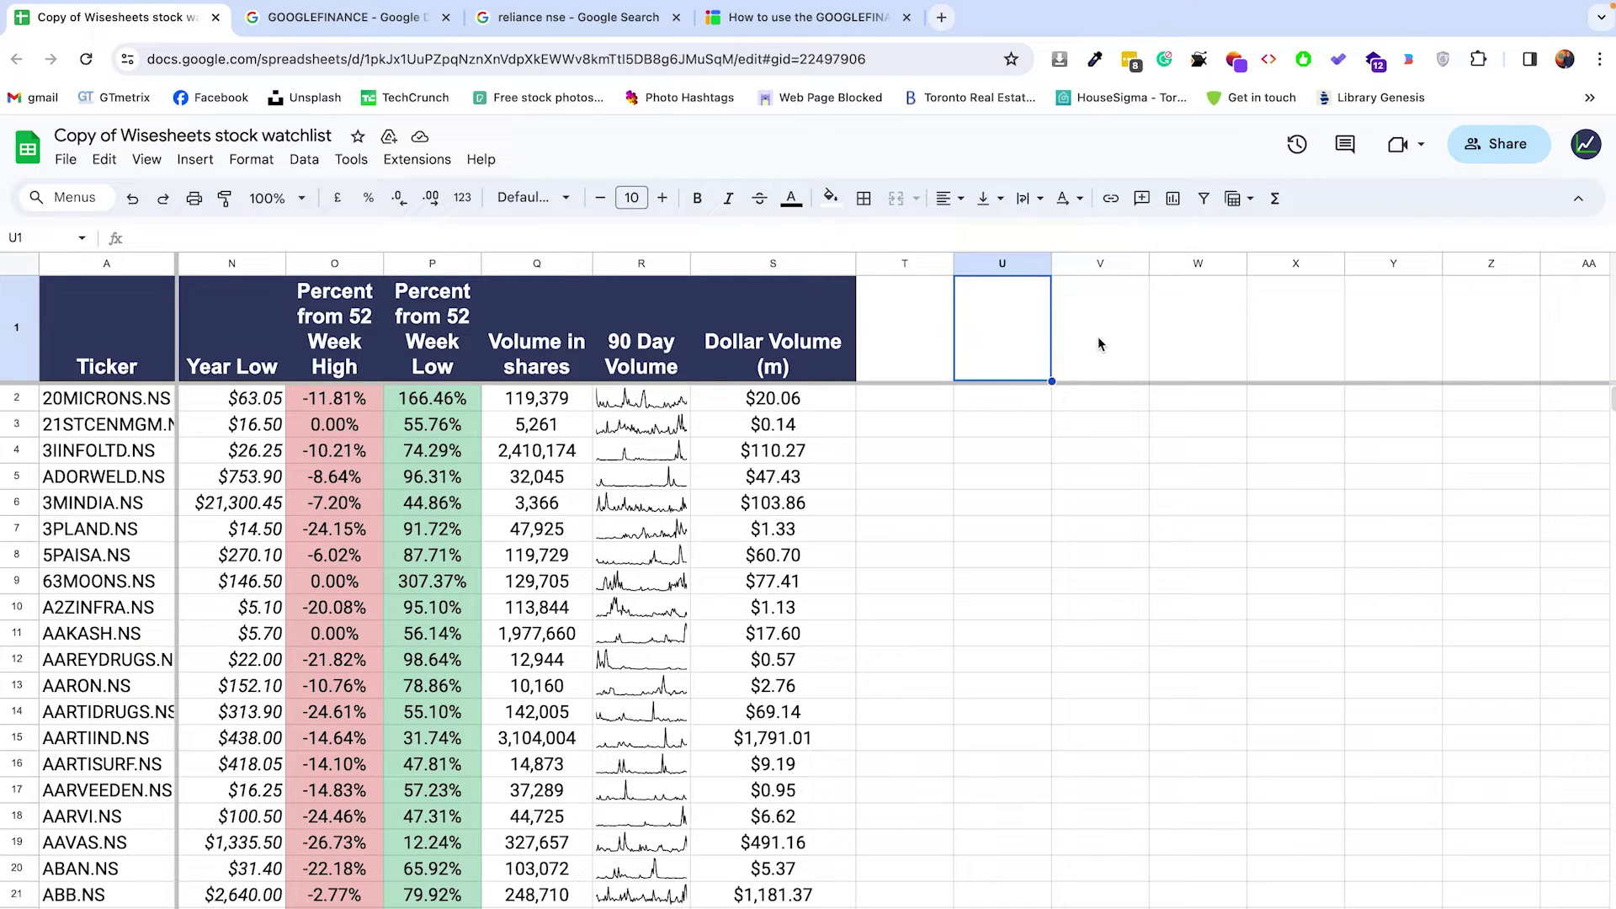
- Enter =GOOGLEFINANCE(B2,"marketcap") in Market Cap (m) cell L2
{"action": "scroll", "coordinate": [892, 589], "scroll_direction": "left", "scroll_amount": 6}
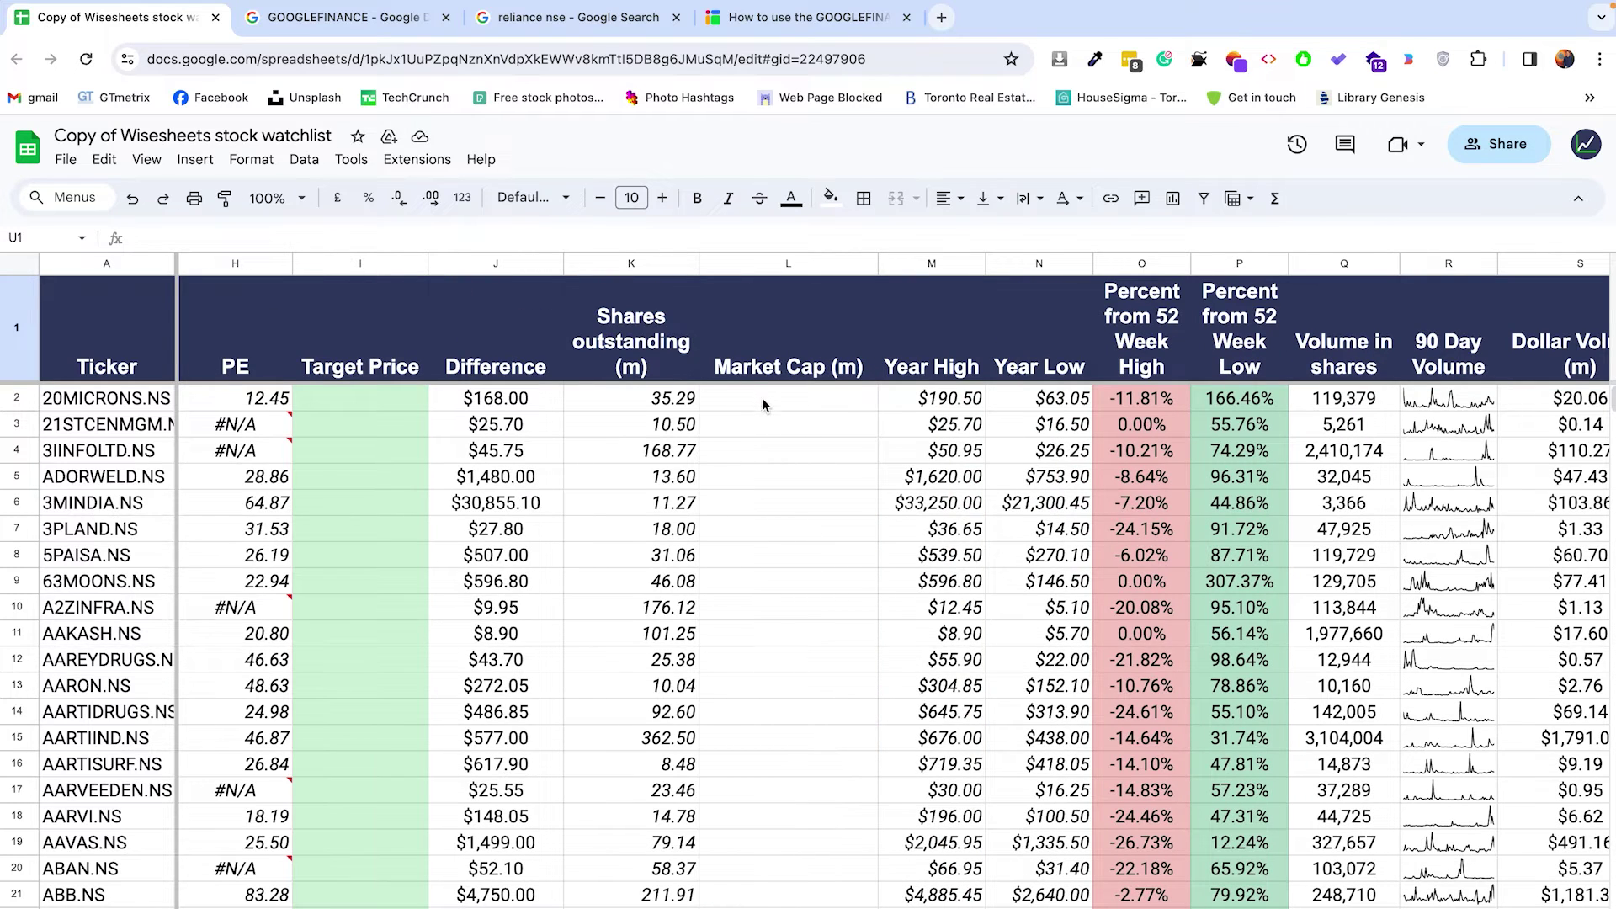
{"action": "left_click", "coordinate": [763, 405]}
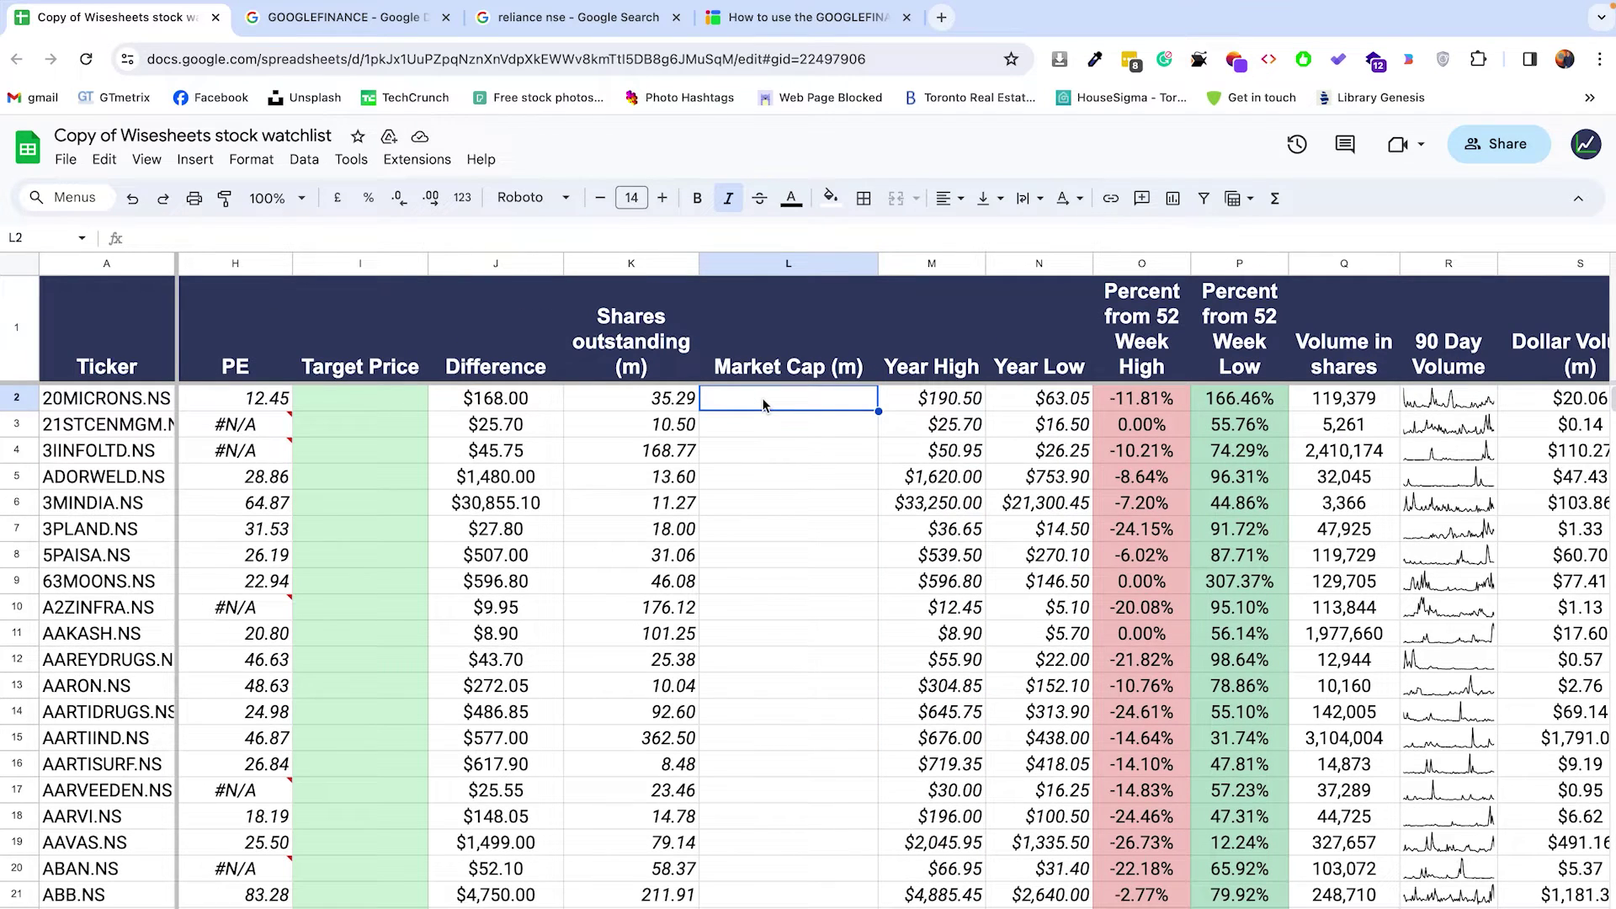
{"action": "type", "text": "=g"}
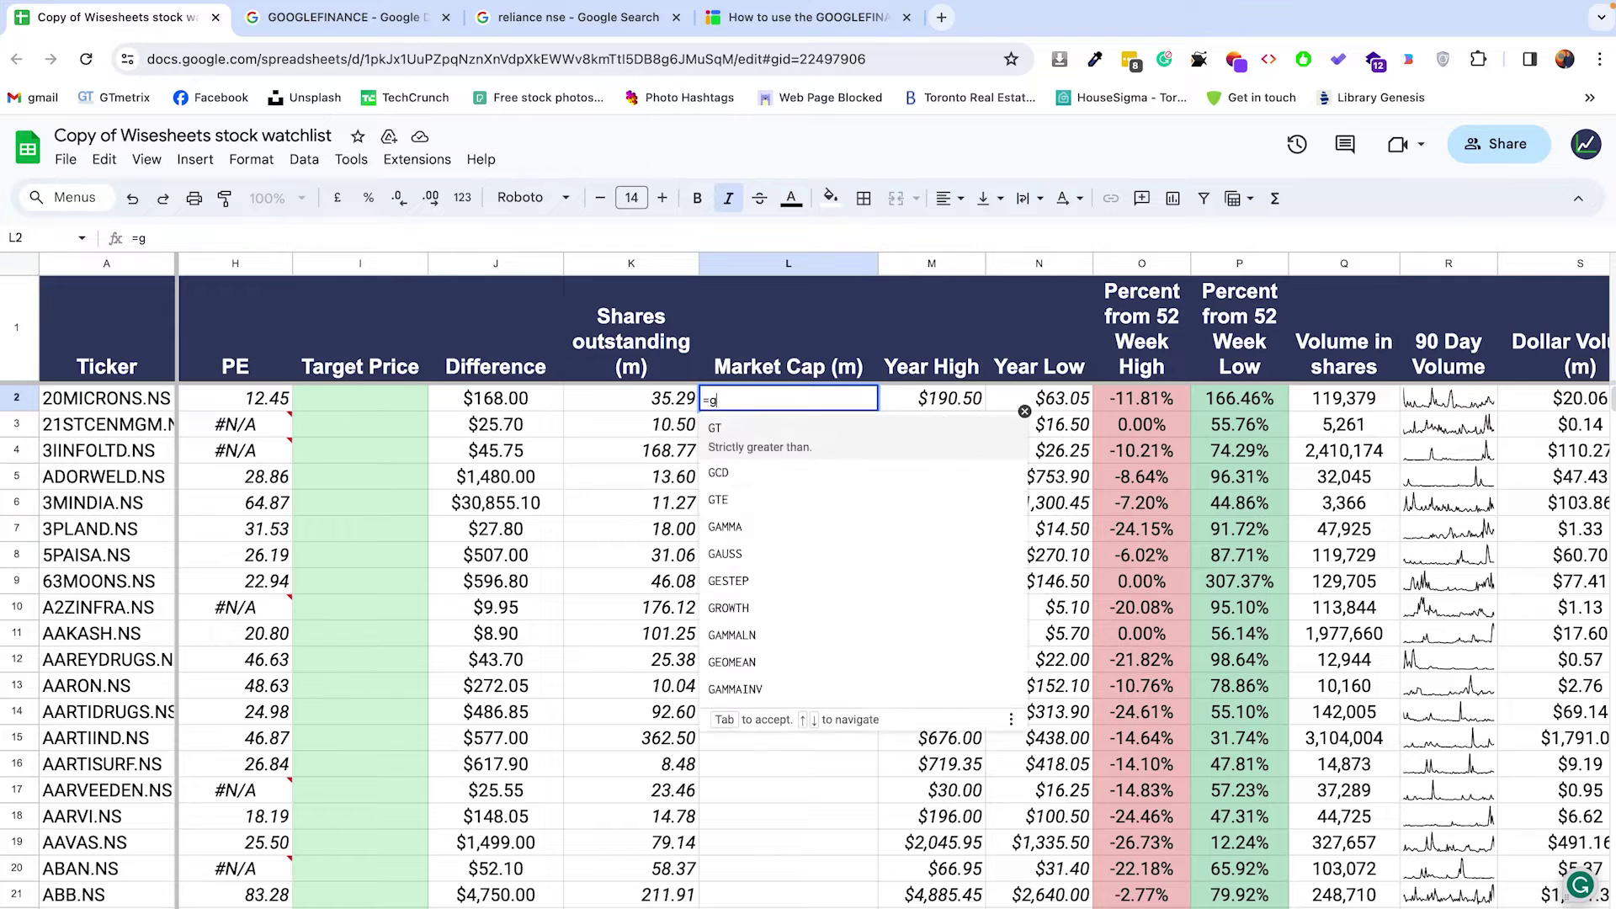
{"action": "type", "text": "oo"}
{"action": "left_click", "coordinate": [779, 428]}
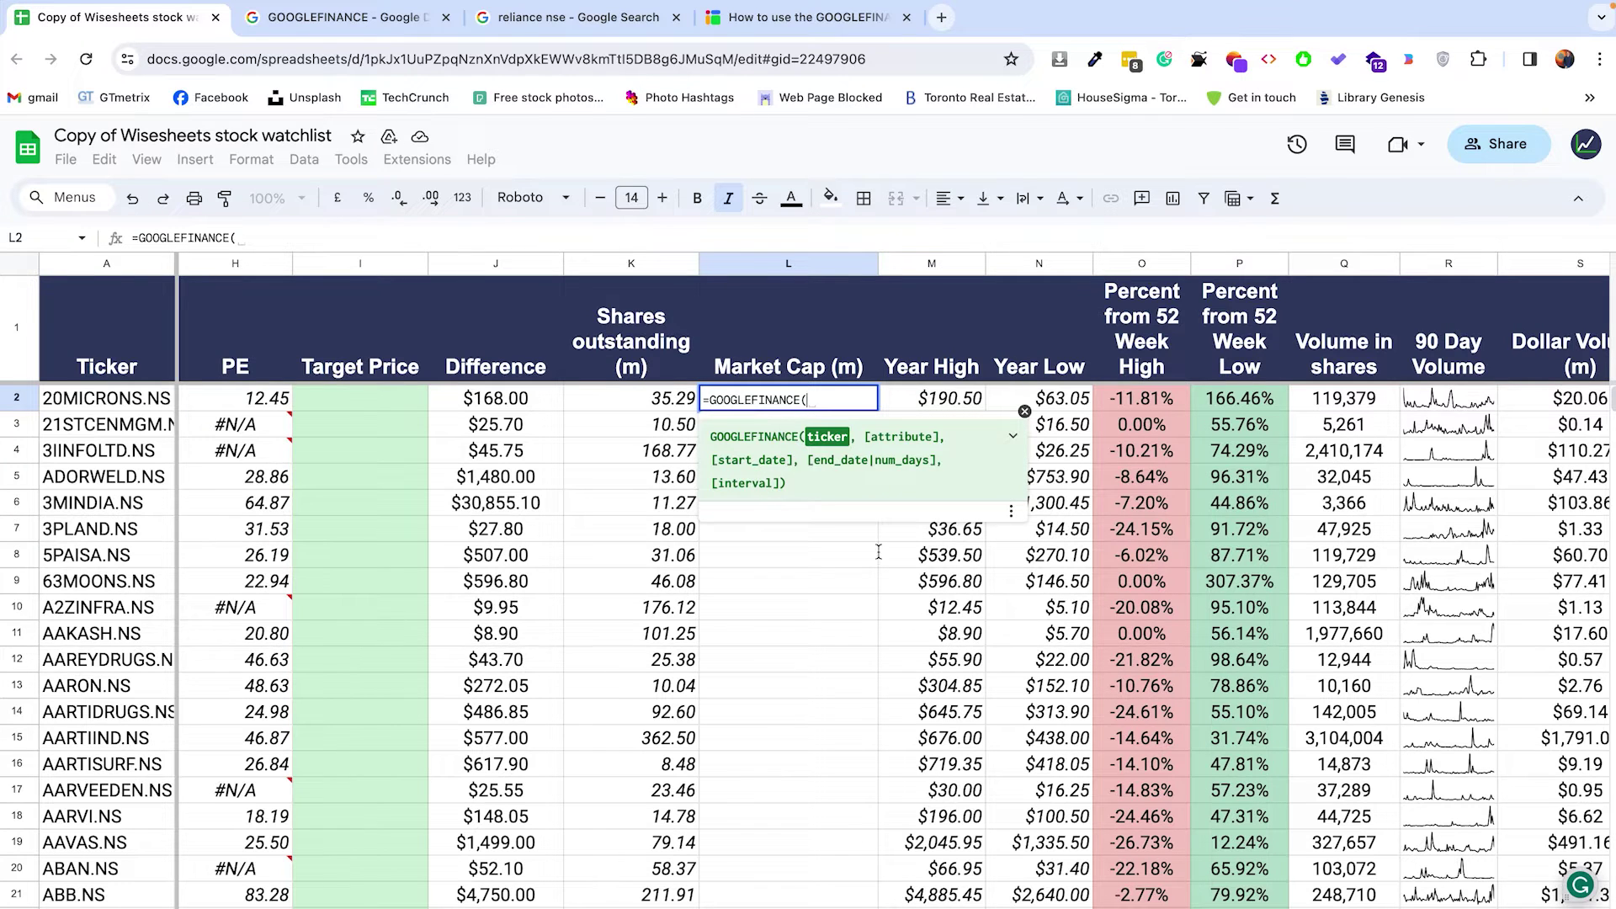
{"action": "scroll", "coordinate": [989, 825], "scroll_direction": "left", "scroll_amount": 2}
{"action": "scroll", "coordinate": [989, 639], "scroll_direction": "left", "scroll_amount": 3}
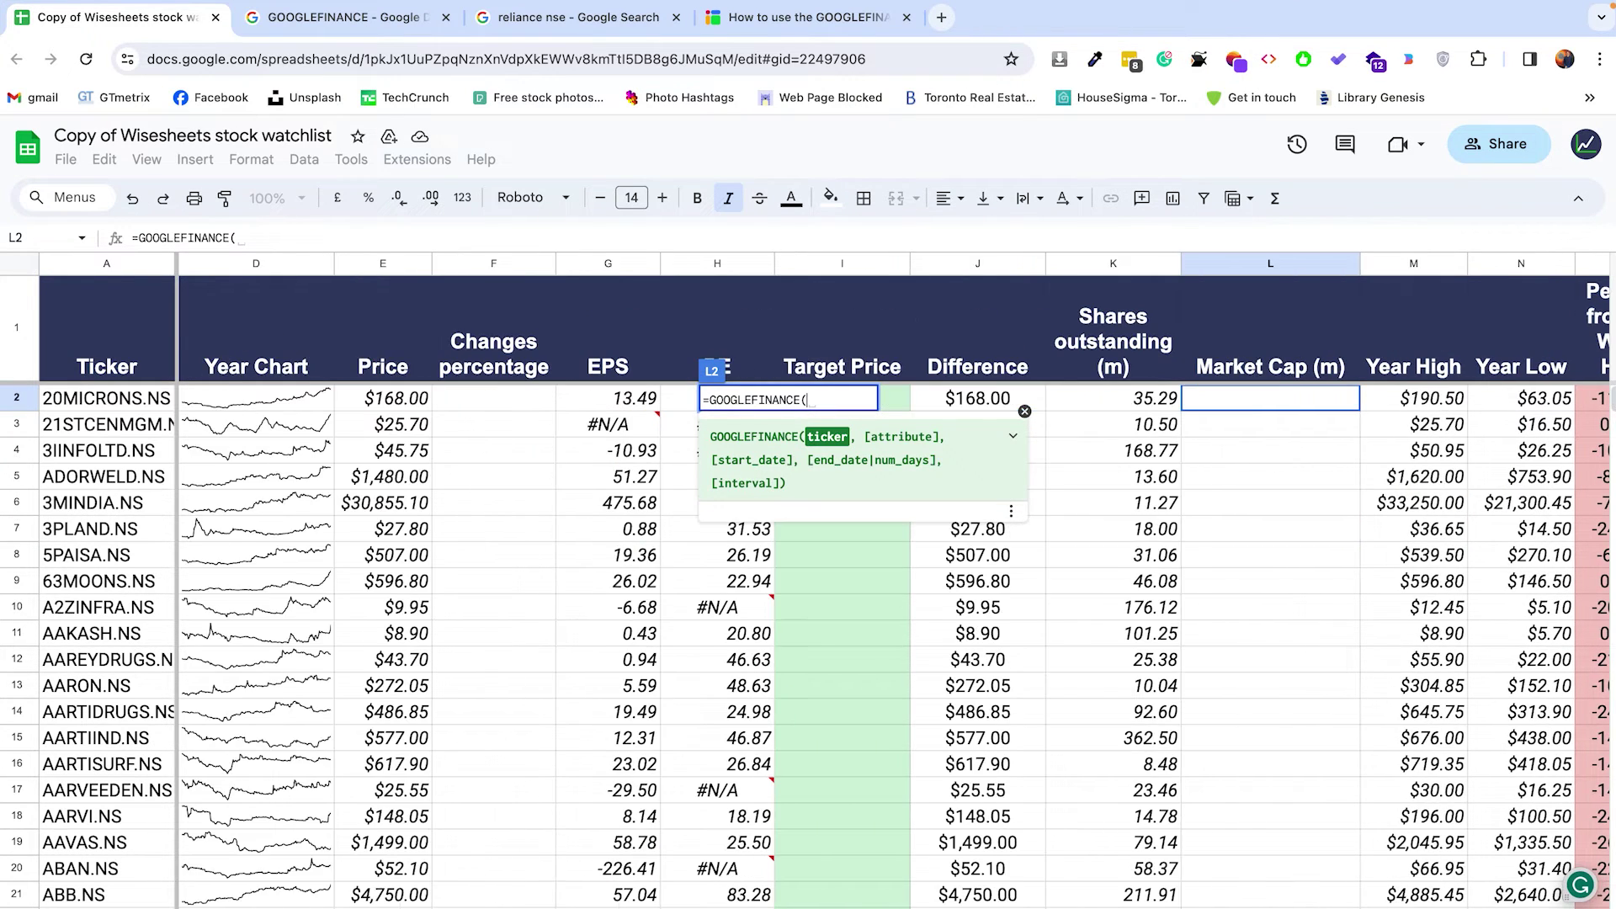
{"action": "scroll", "coordinate": [989, 640], "scroll_direction": "left", "scroll_amount": 4}
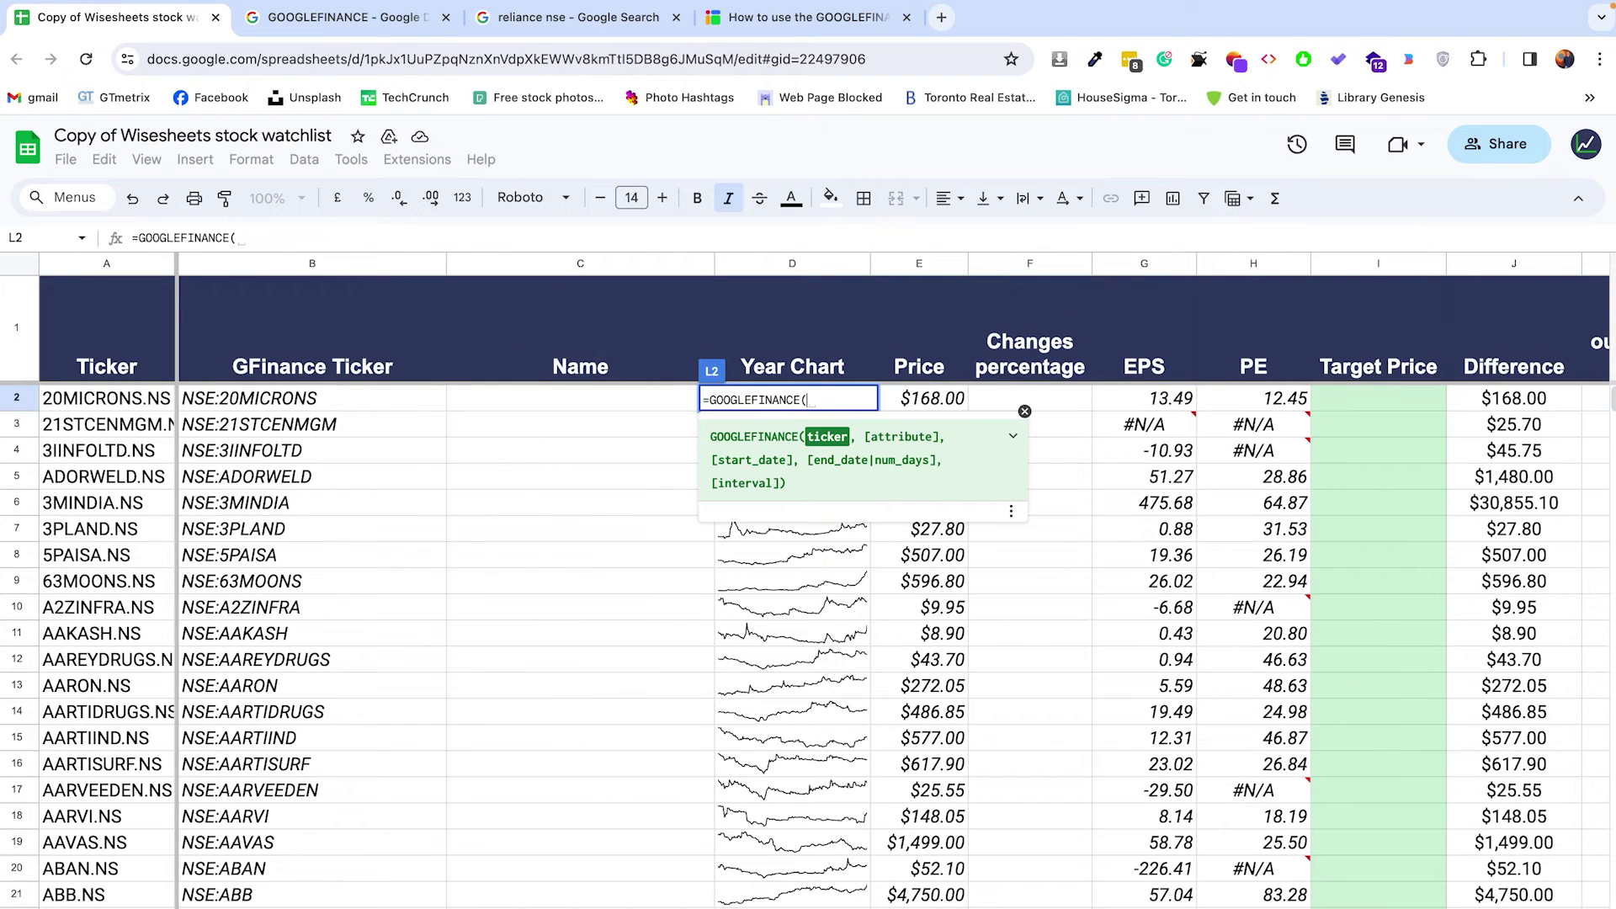
{"action": "left_click", "coordinate": [320, 406]}
{"action": "type", "text": ","}
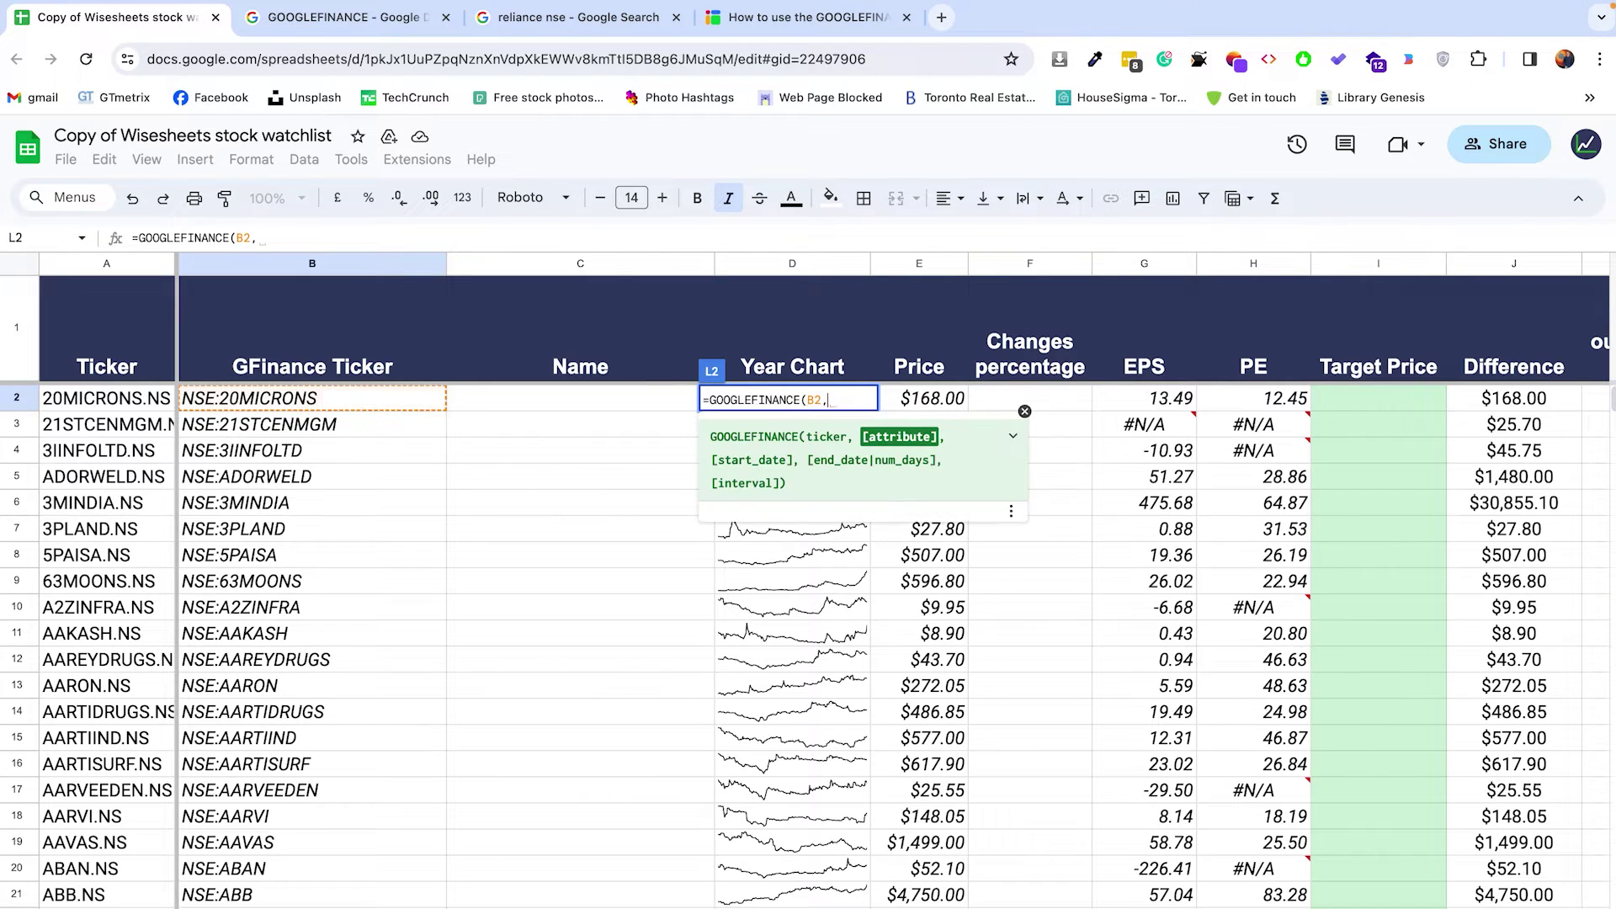
{"action": "scroll", "coordinate": [989, 639], "scroll_direction": "right", "scroll_amount": 8}
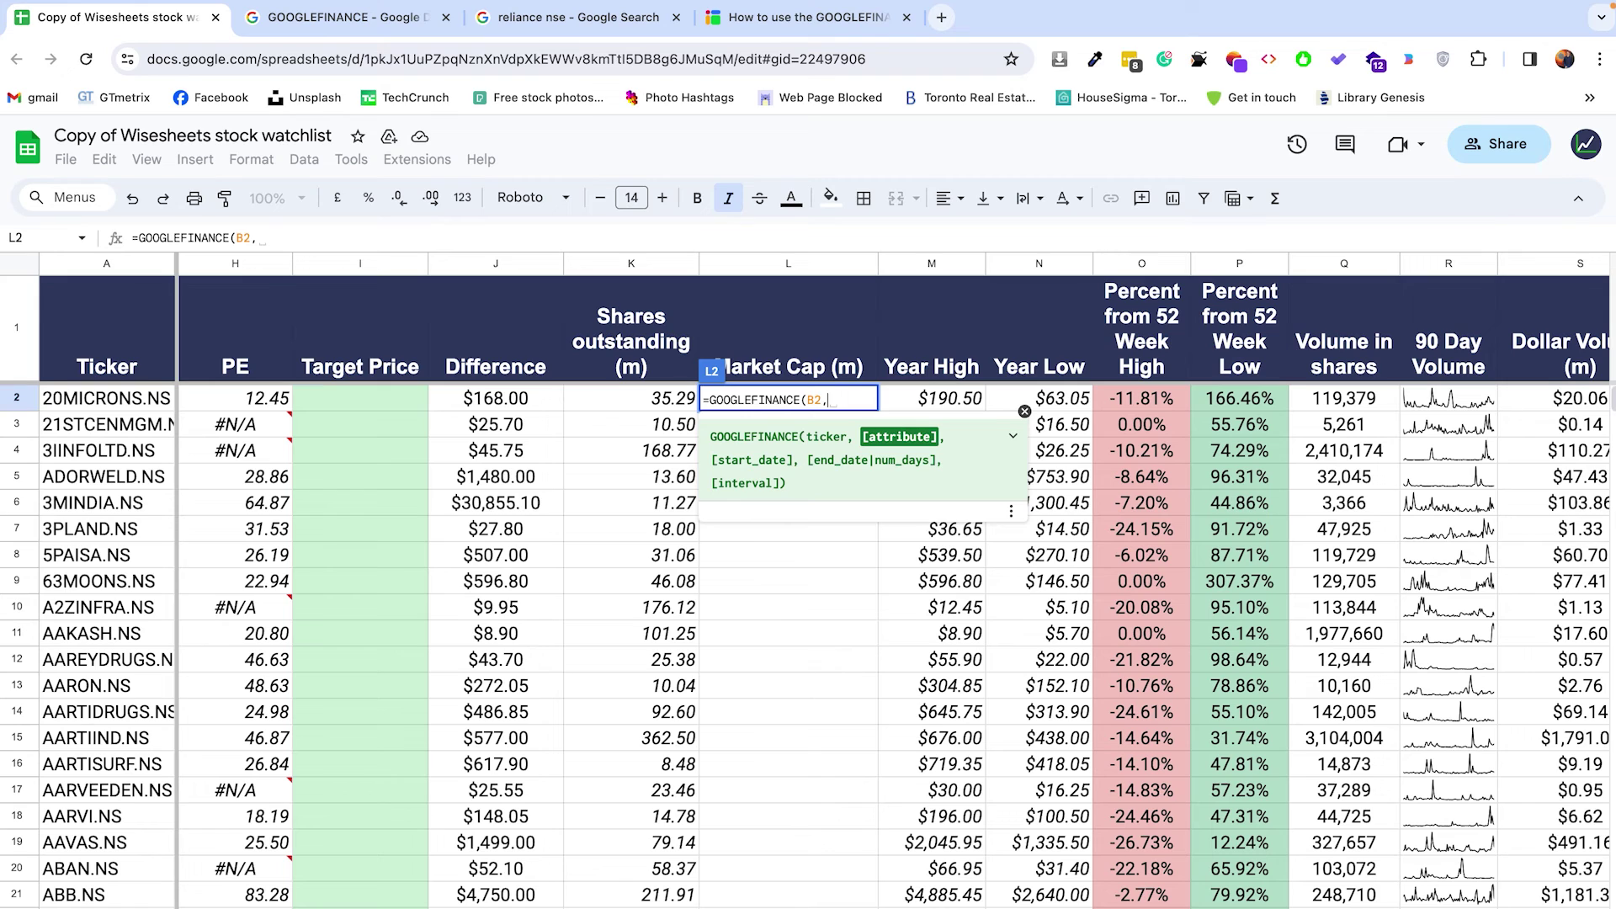
{"action": "type", "text": "\"marketcap\")"}
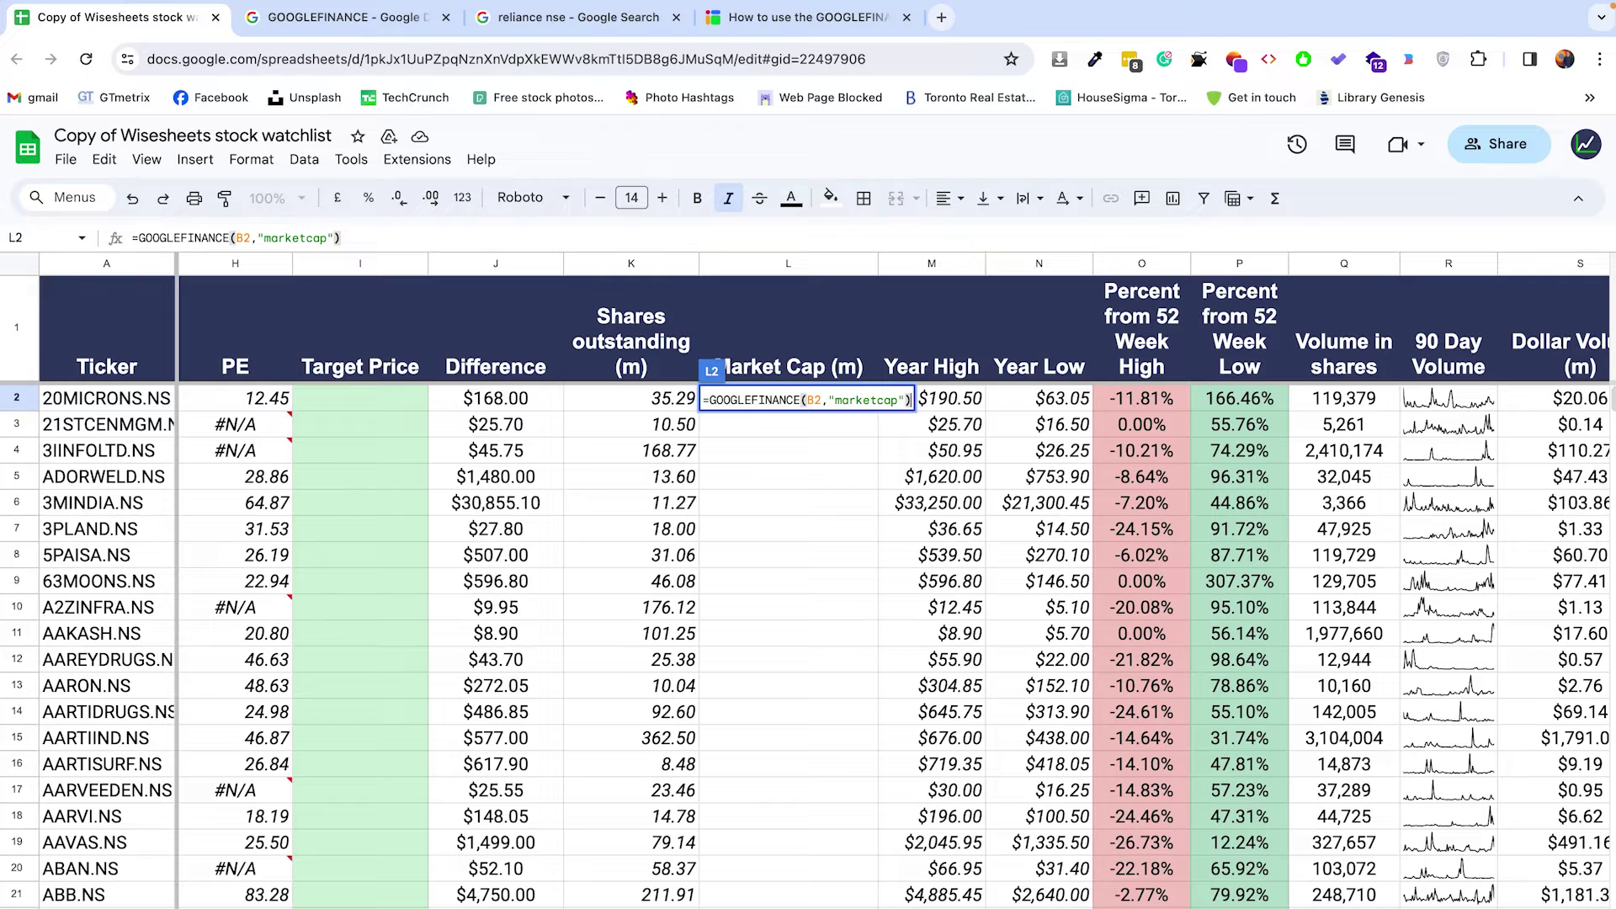
{"action": "key", "text": "Return"}
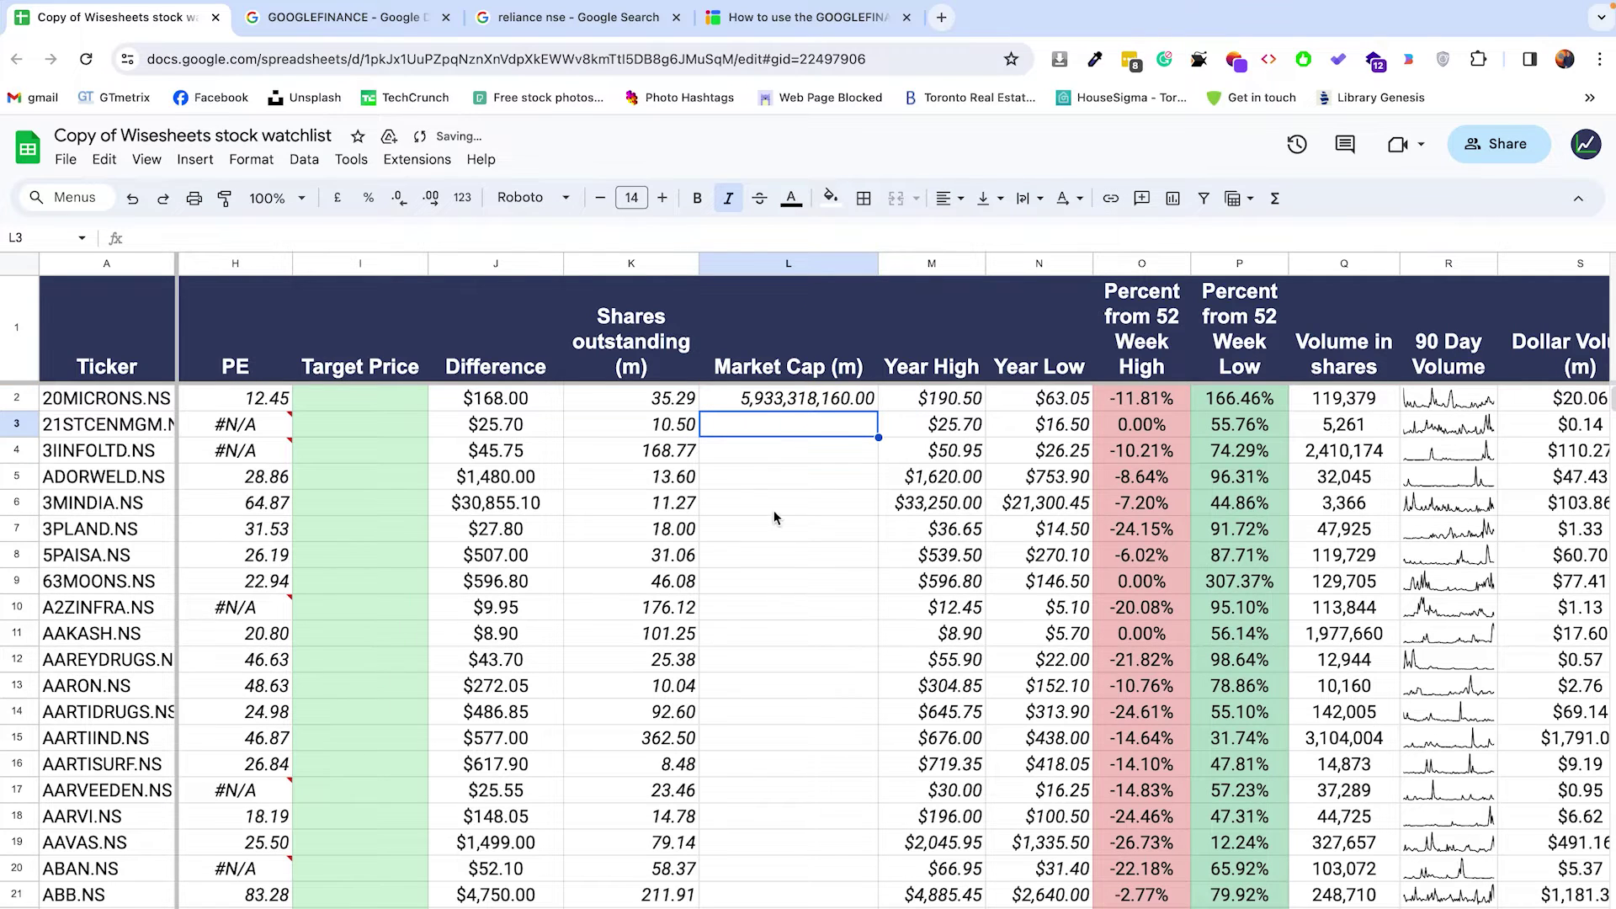
- Divide the GOOGLEFINANCE market cap formula in L2 by 1000000
{"action": "left_click", "coordinate": [784, 404]}
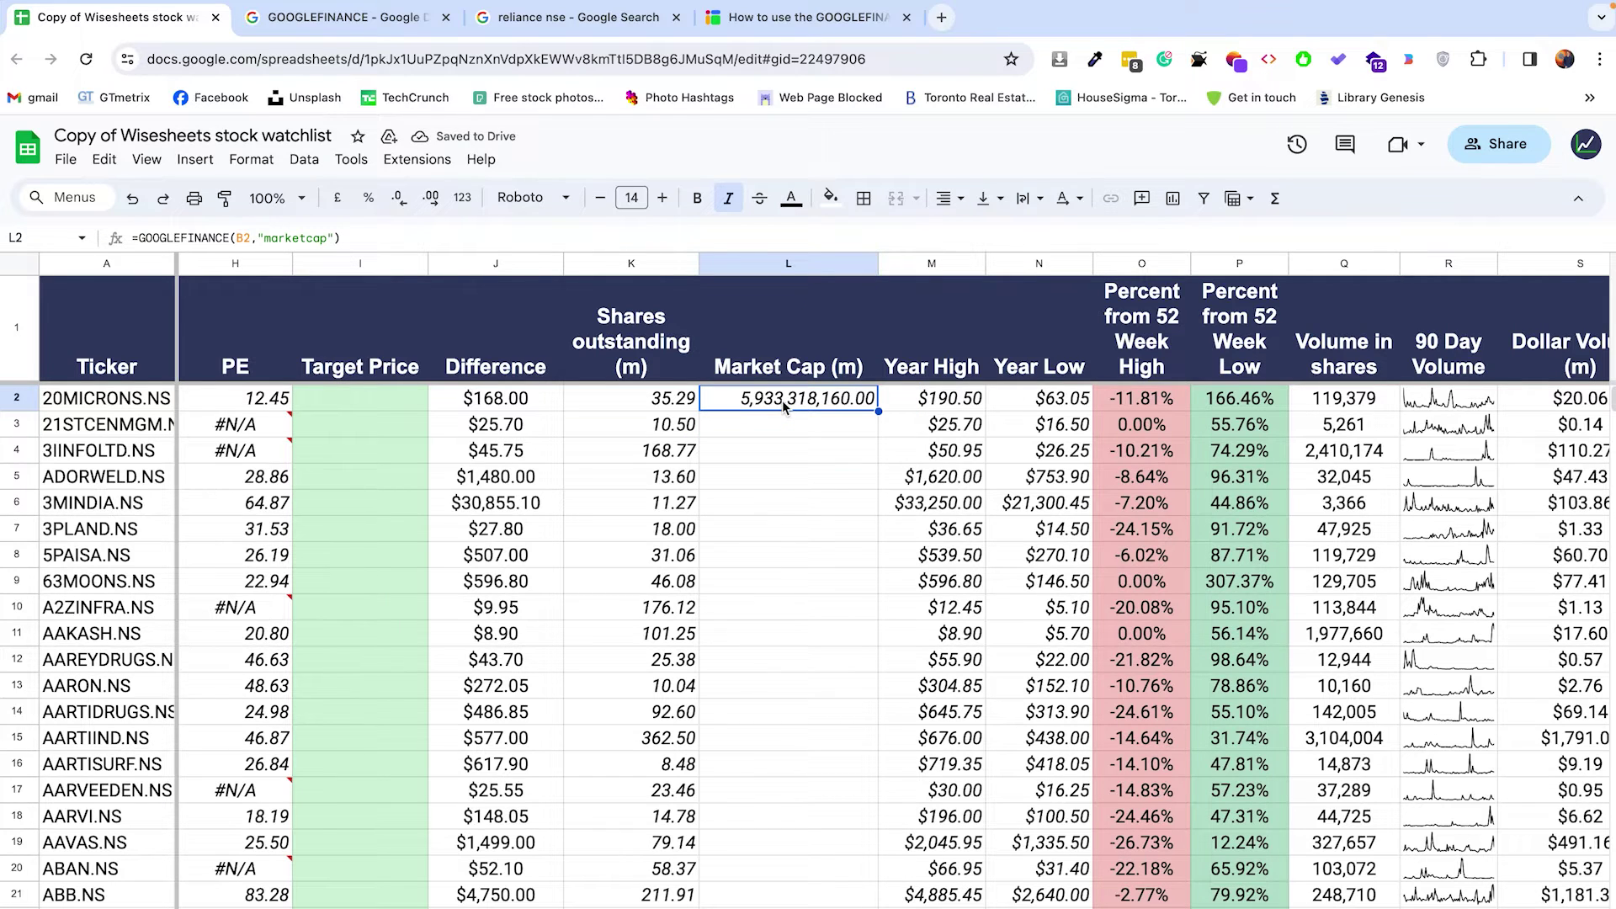
{"action": "left_click", "coordinate": [388, 237]}
{"action": "type", "text": "/1000000"}
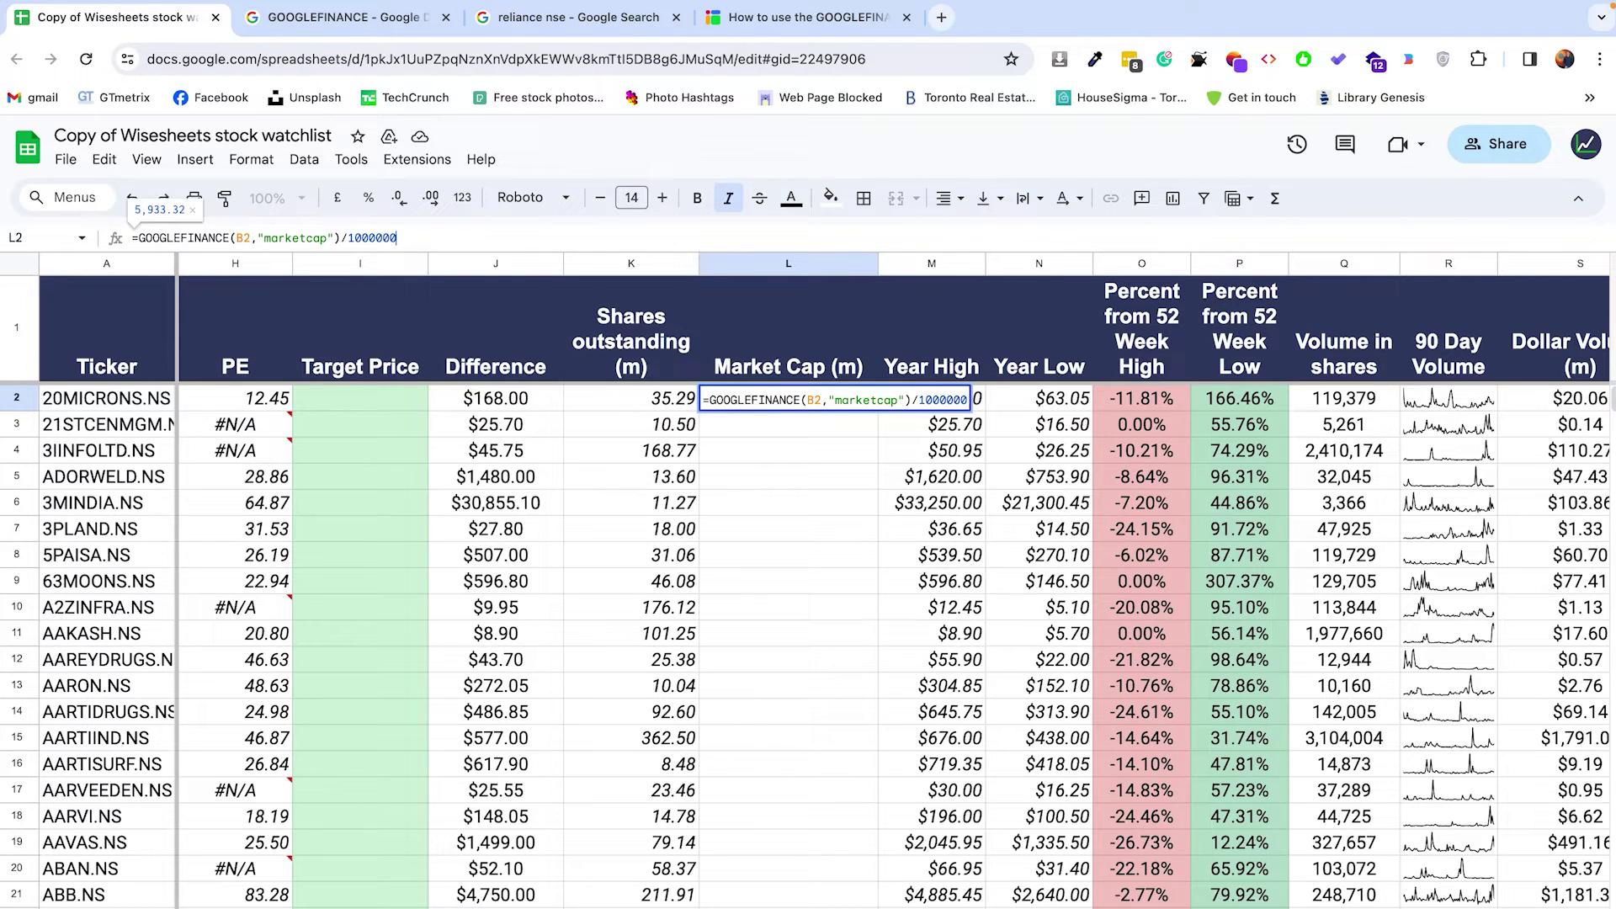
{"action": "key", "text": "Return"}
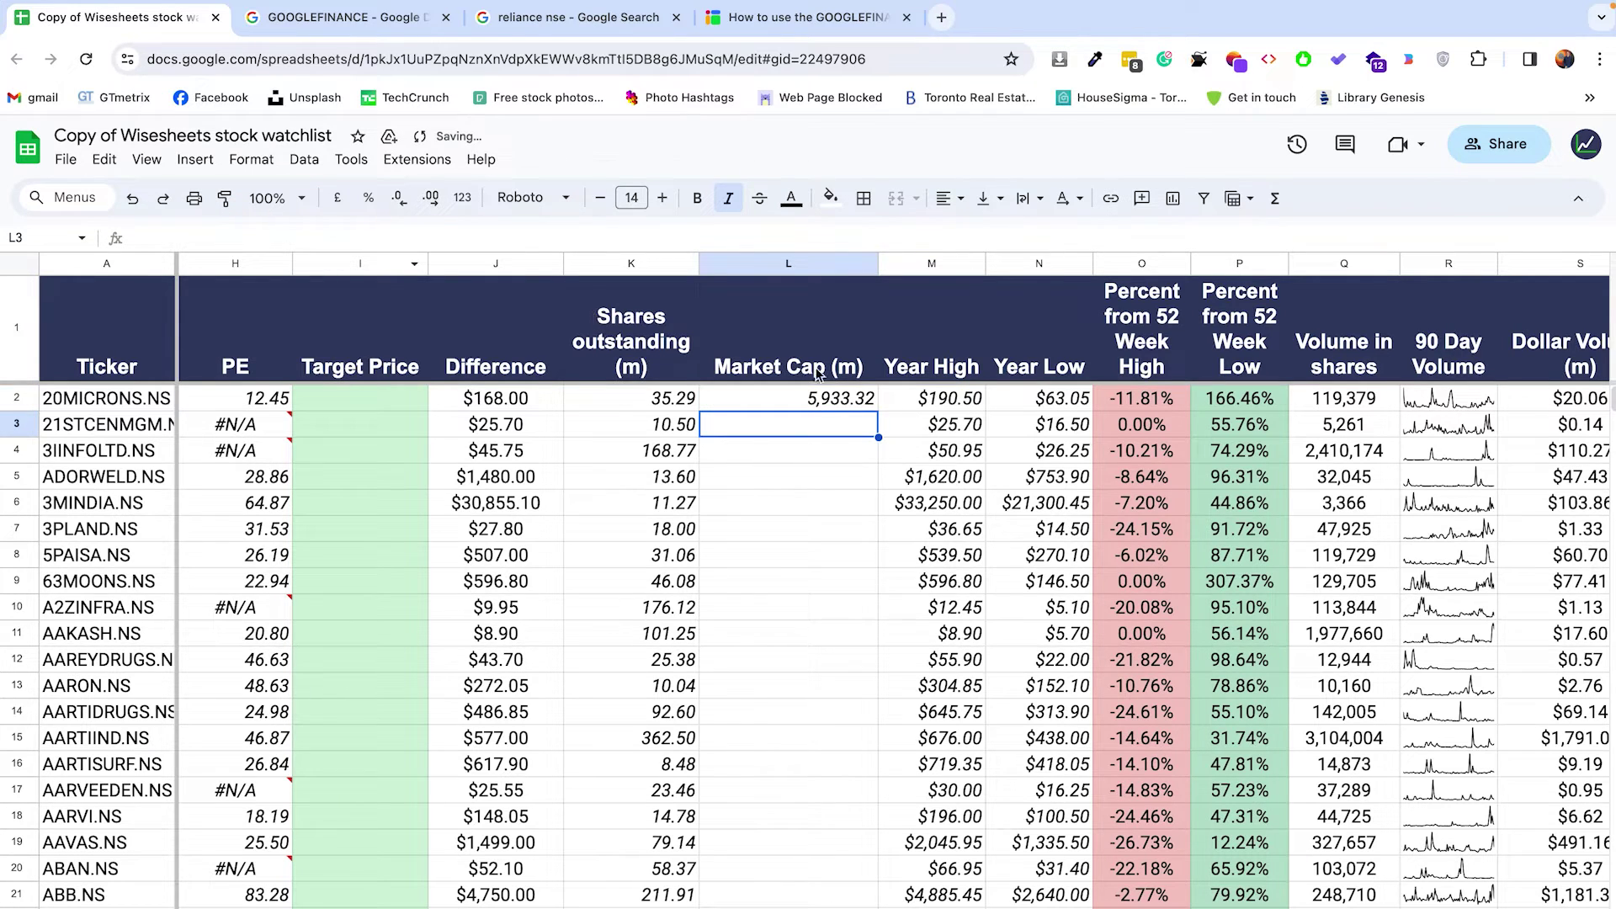
- Fill the L2 formula down the Market Cap (m) column and look over the rows down to row 38
{"action": "left_click", "coordinate": [838, 404]}
{"action": "double_click", "coordinate": [878, 410]}
{"action": "scroll", "coordinate": [846, 495], "scroll_direction": "down", "scroll_amount": 3}
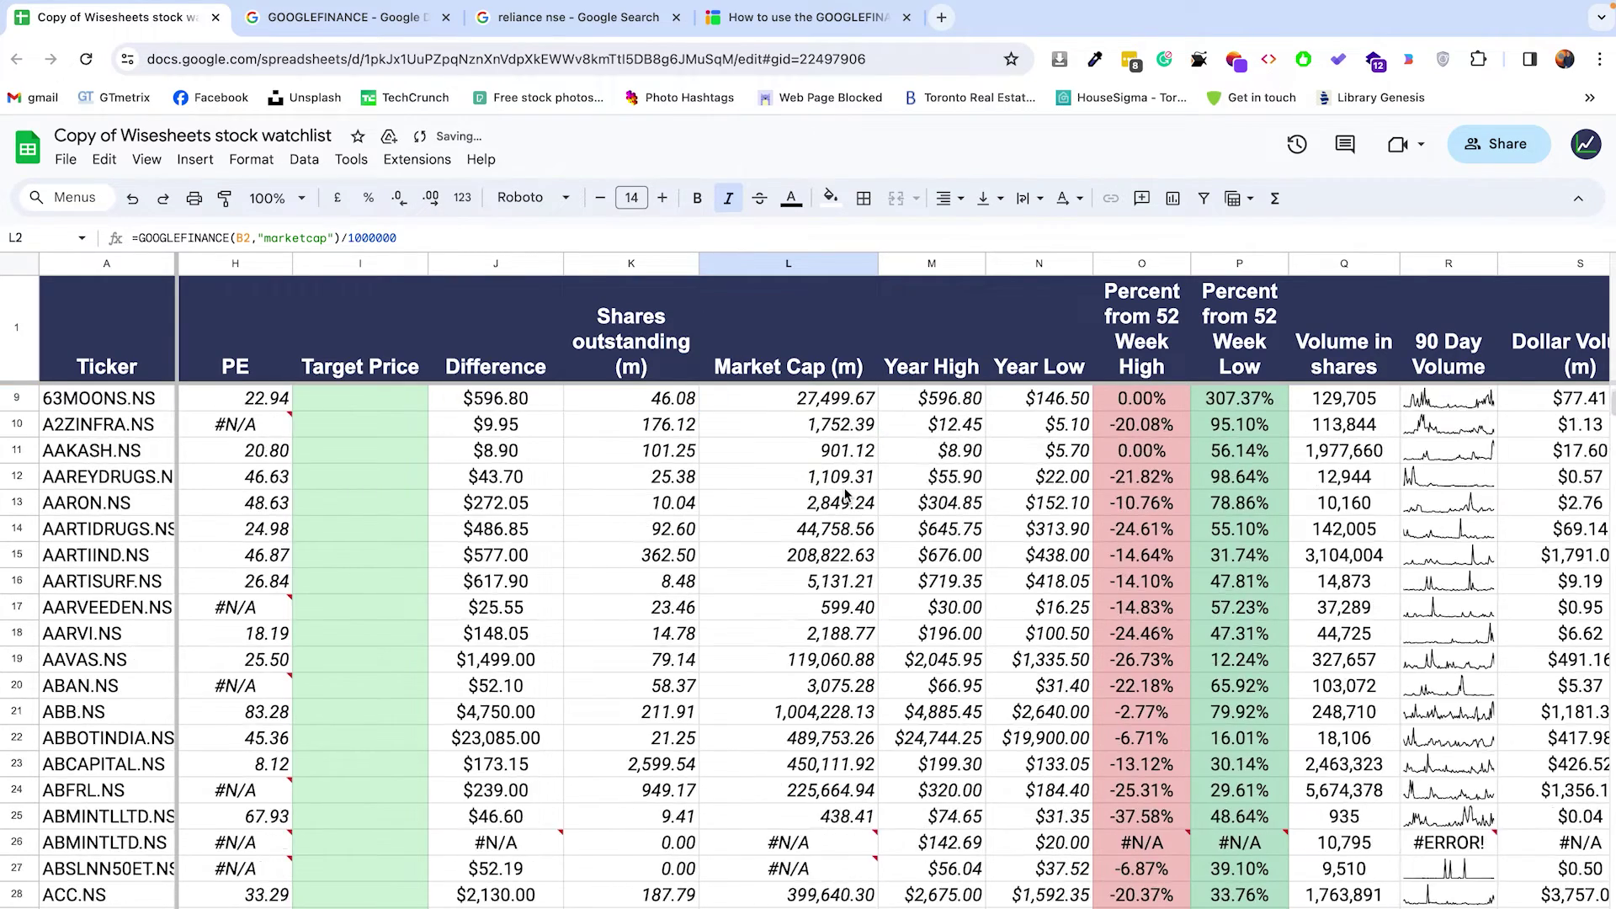
{"action": "scroll", "coordinate": [846, 494], "scroll_direction": "down", "scroll_amount": 5}
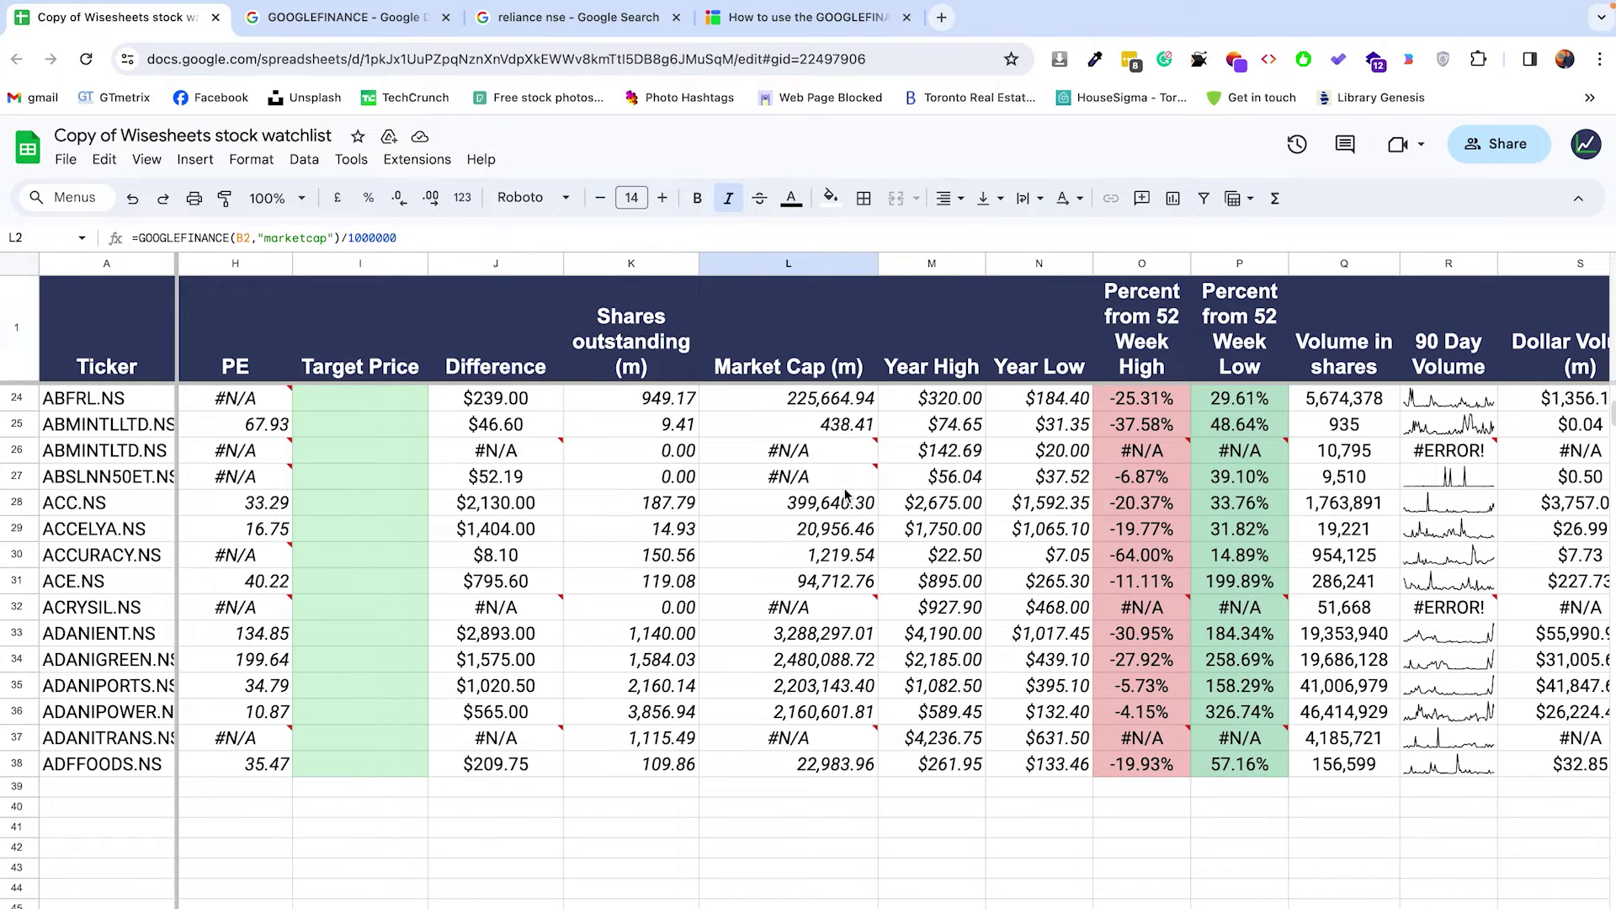
{"action": "scroll", "coordinate": [845, 494], "scroll_direction": "up", "scroll_amount": 10}
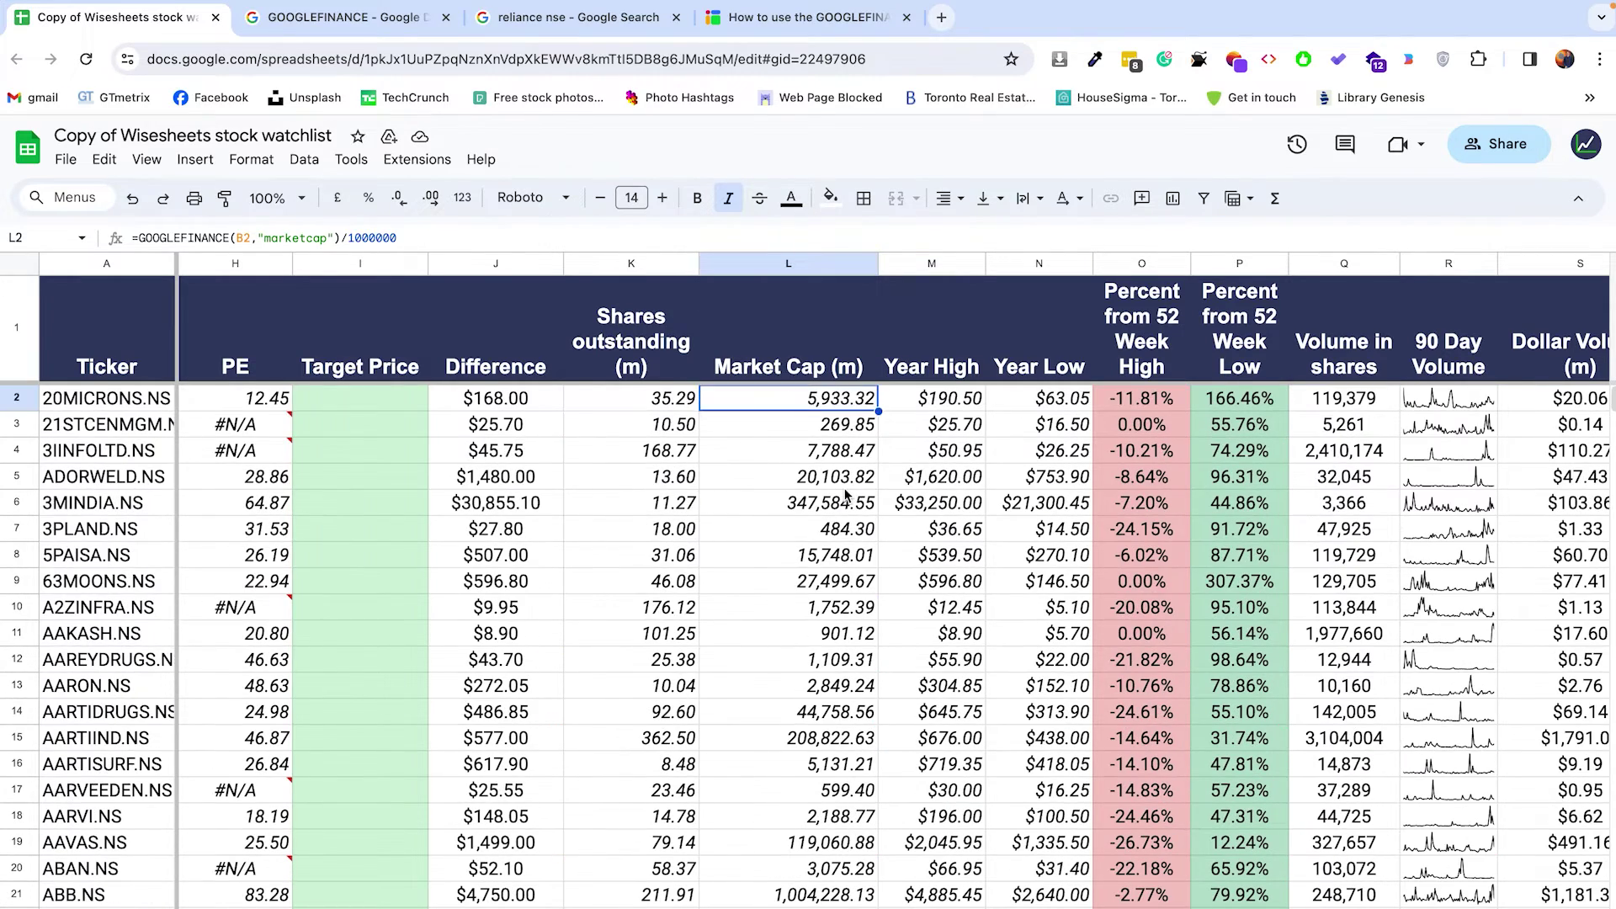
- Examine the Percent from 52 Week High formula in O2, the cells it references, and the remaining volume columns
{"action": "left_click", "coordinate": [1102, 402]}
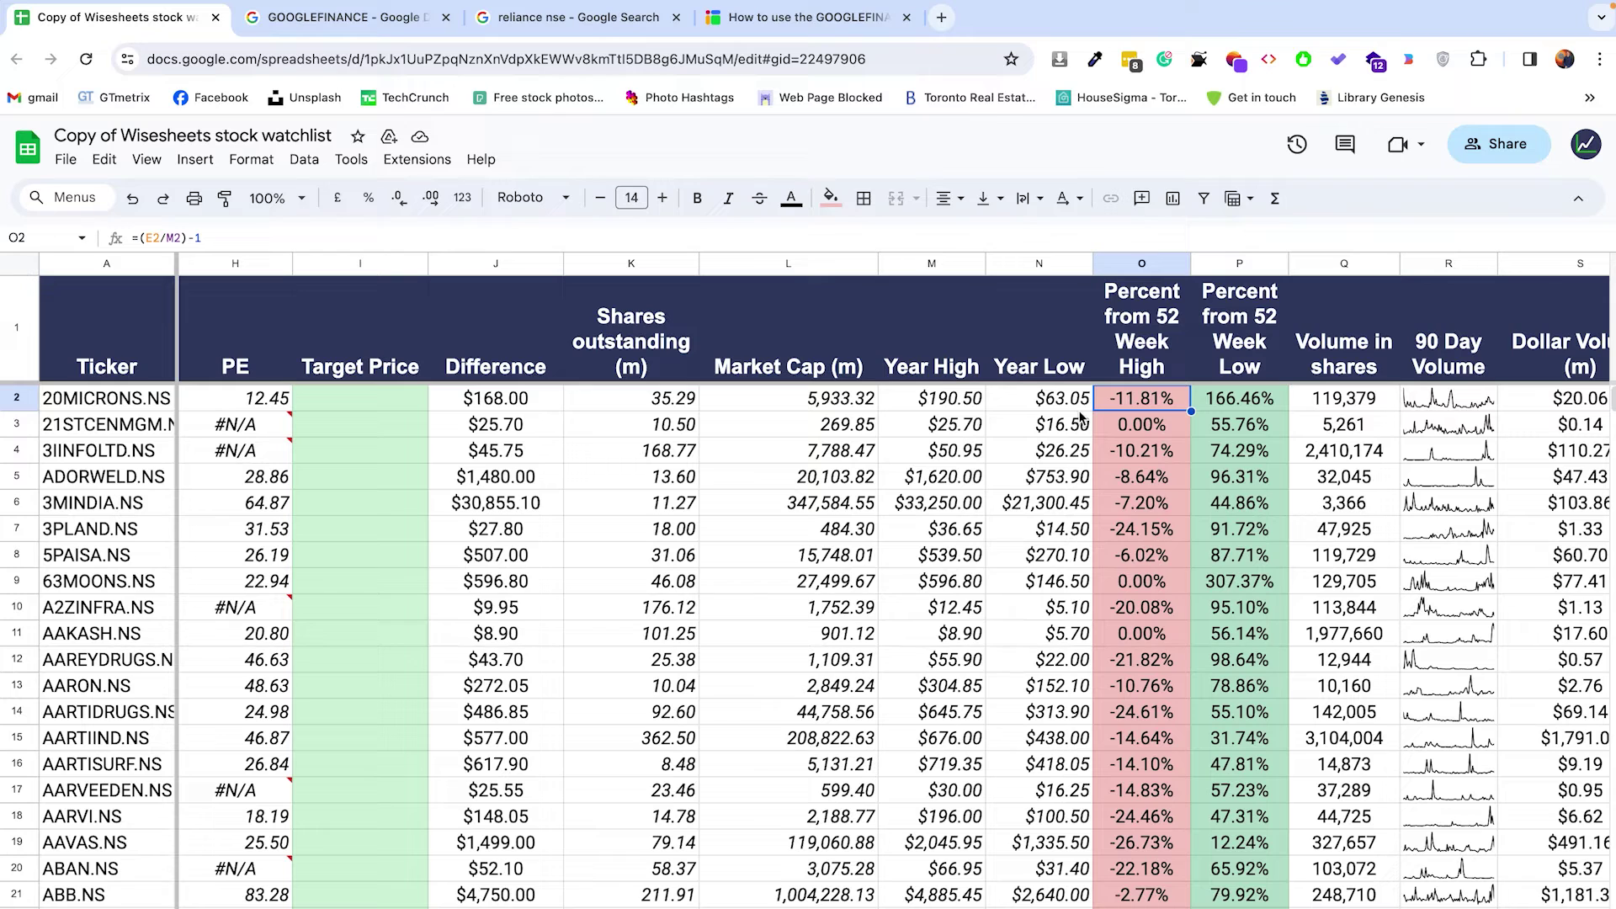
{"action": "left_click", "coordinate": [206, 240]}
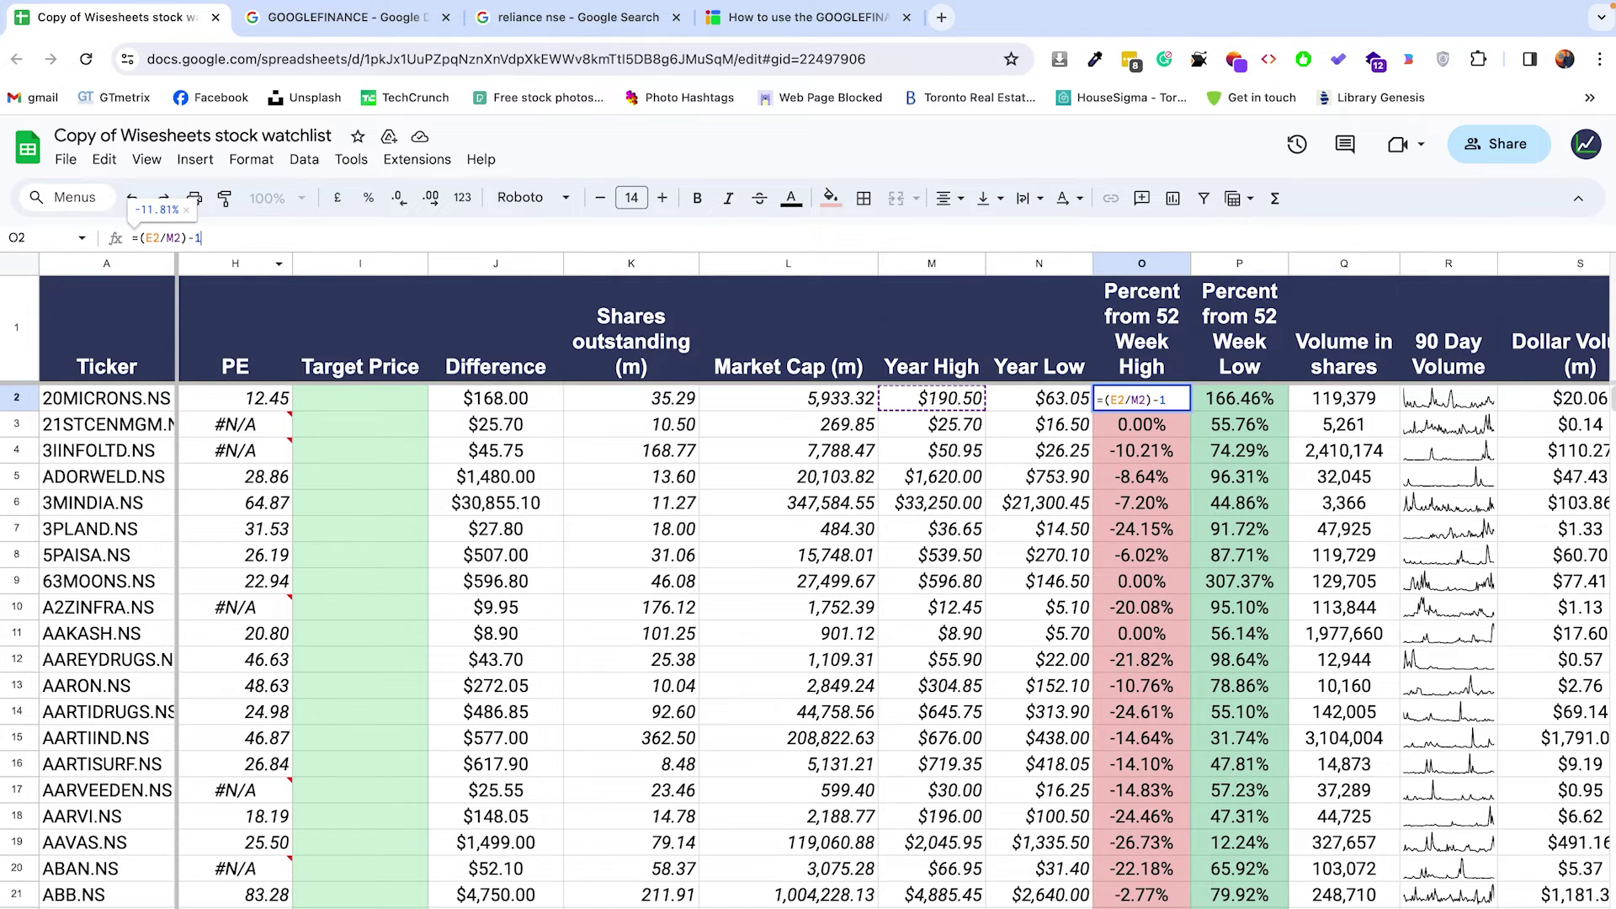
{"action": "scroll", "coordinate": [733, 867], "scroll_direction": "left", "scroll_amount": 4}
{"action": "scroll", "coordinate": [733, 867], "scroll_direction": "left", "scroll_amount": 3}
{"action": "scroll", "coordinate": [893, 648], "scroll_direction": "right", "scroll_amount": 6}
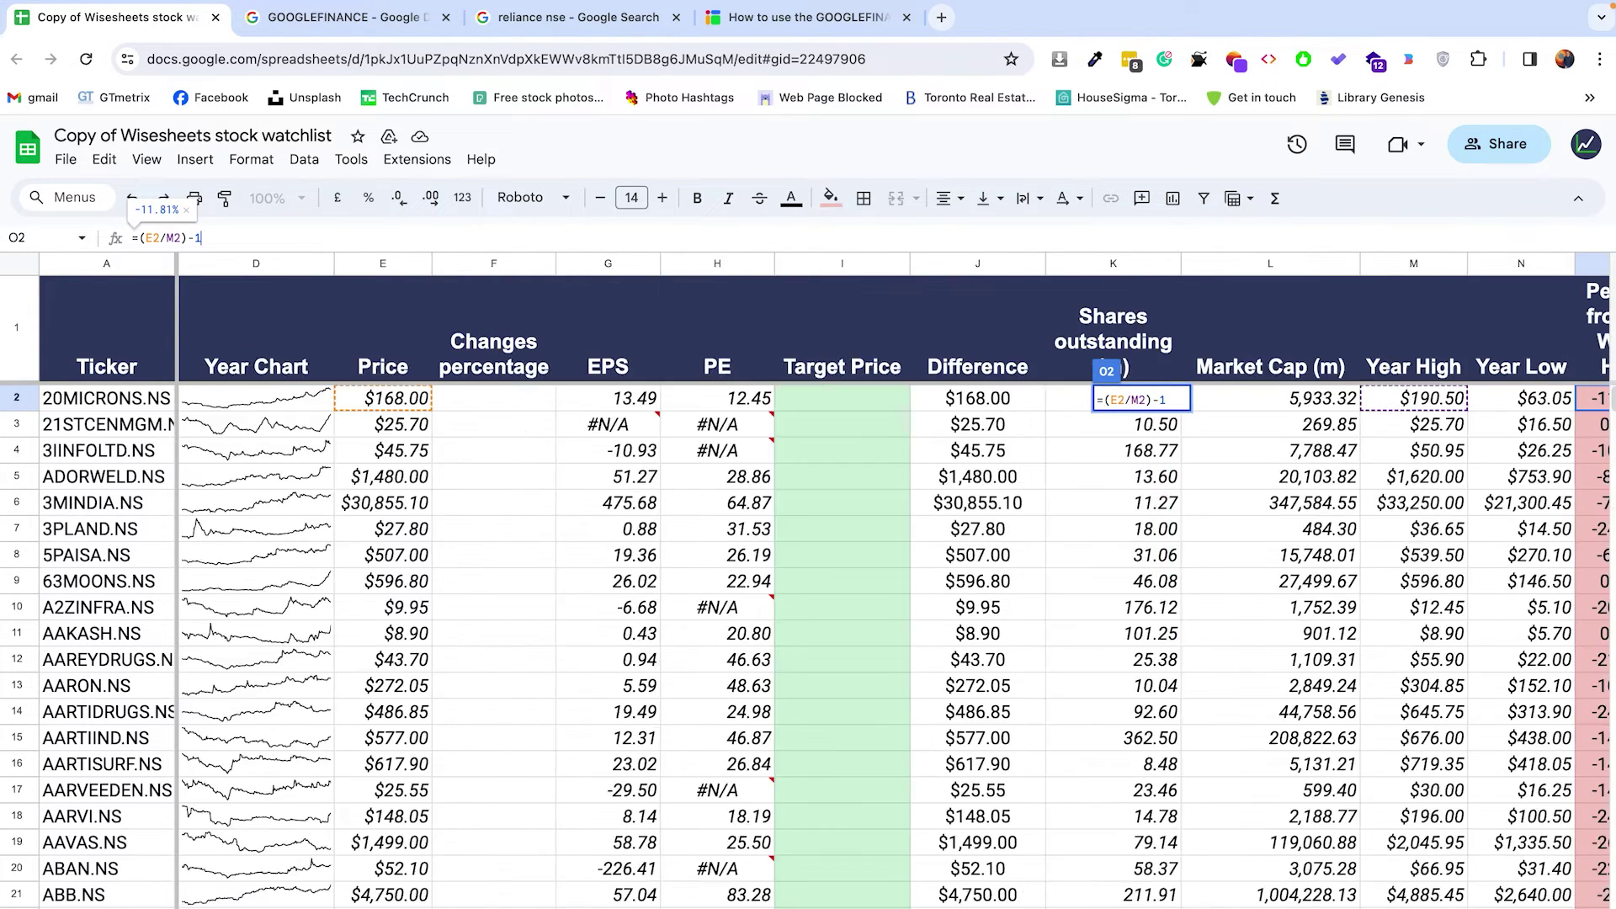
{"action": "key", "text": "Return"}
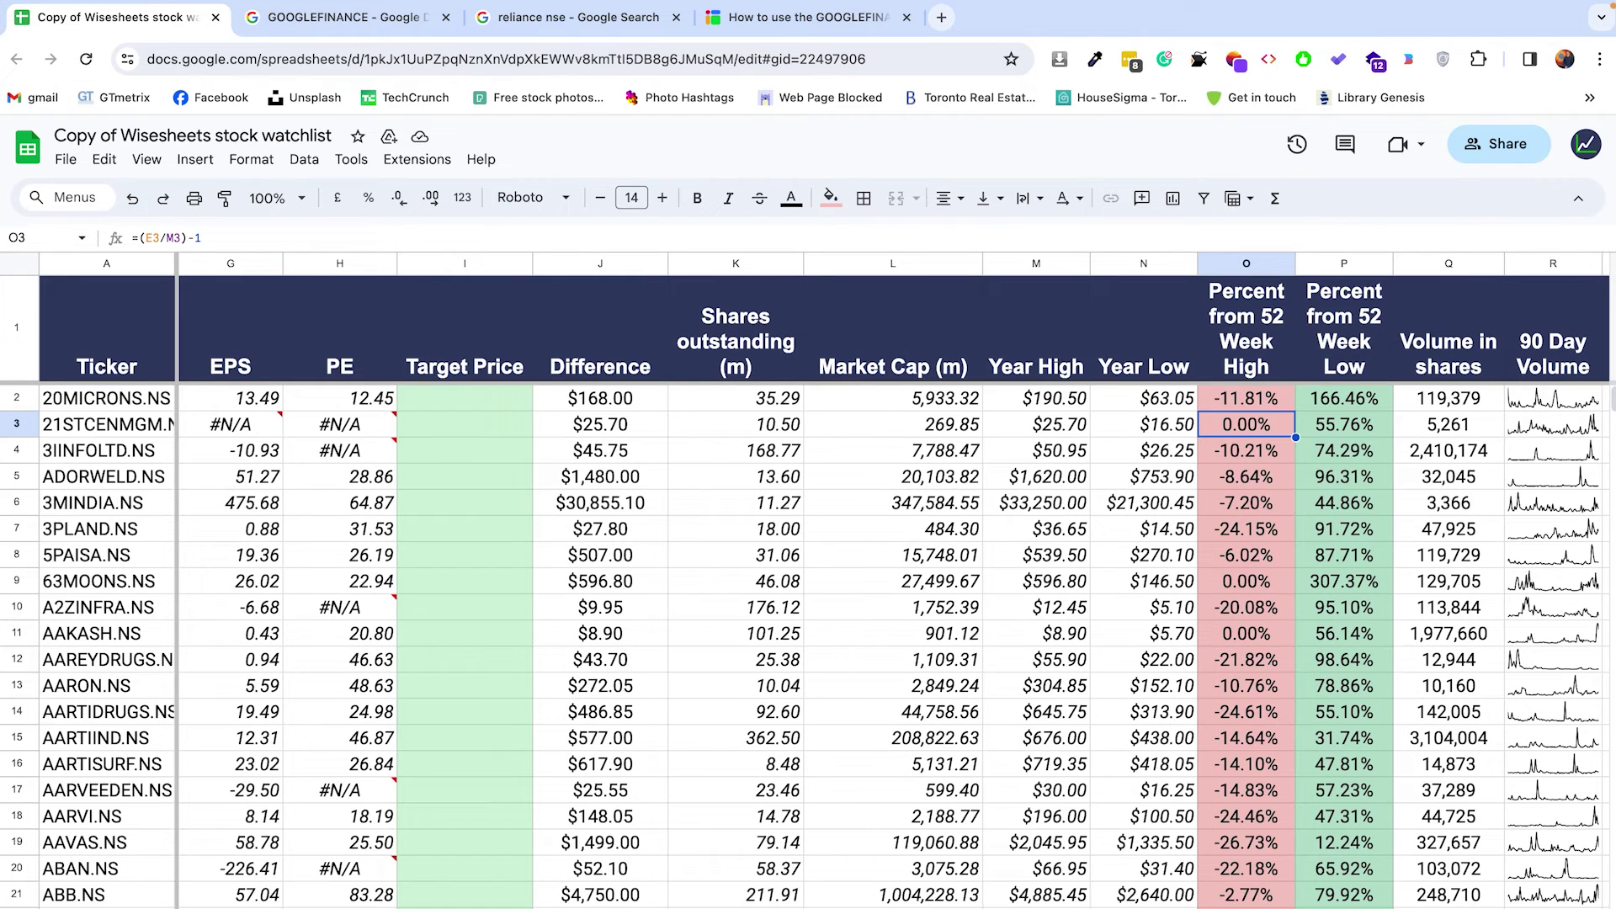
{"action": "scroll", "coordinate": [892, 648], "scroll_direction": "right", "scroll_amount": 2}
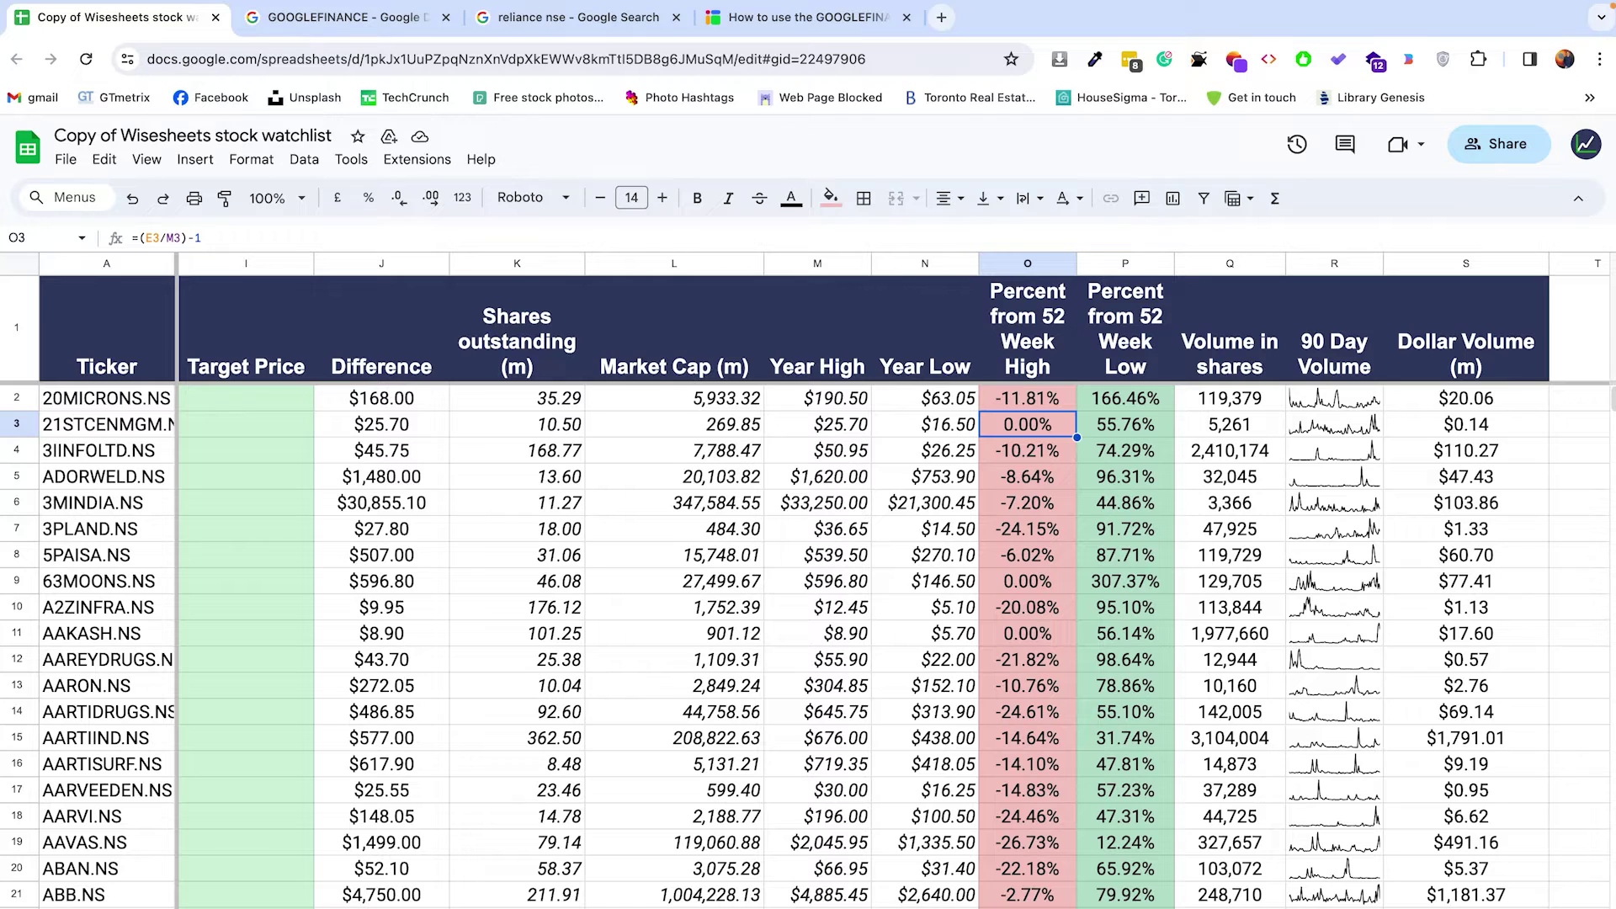
{"action": "scroll", "coordinate": [893, 590], "scroll_direction": "right", "scroll_amount": 3}
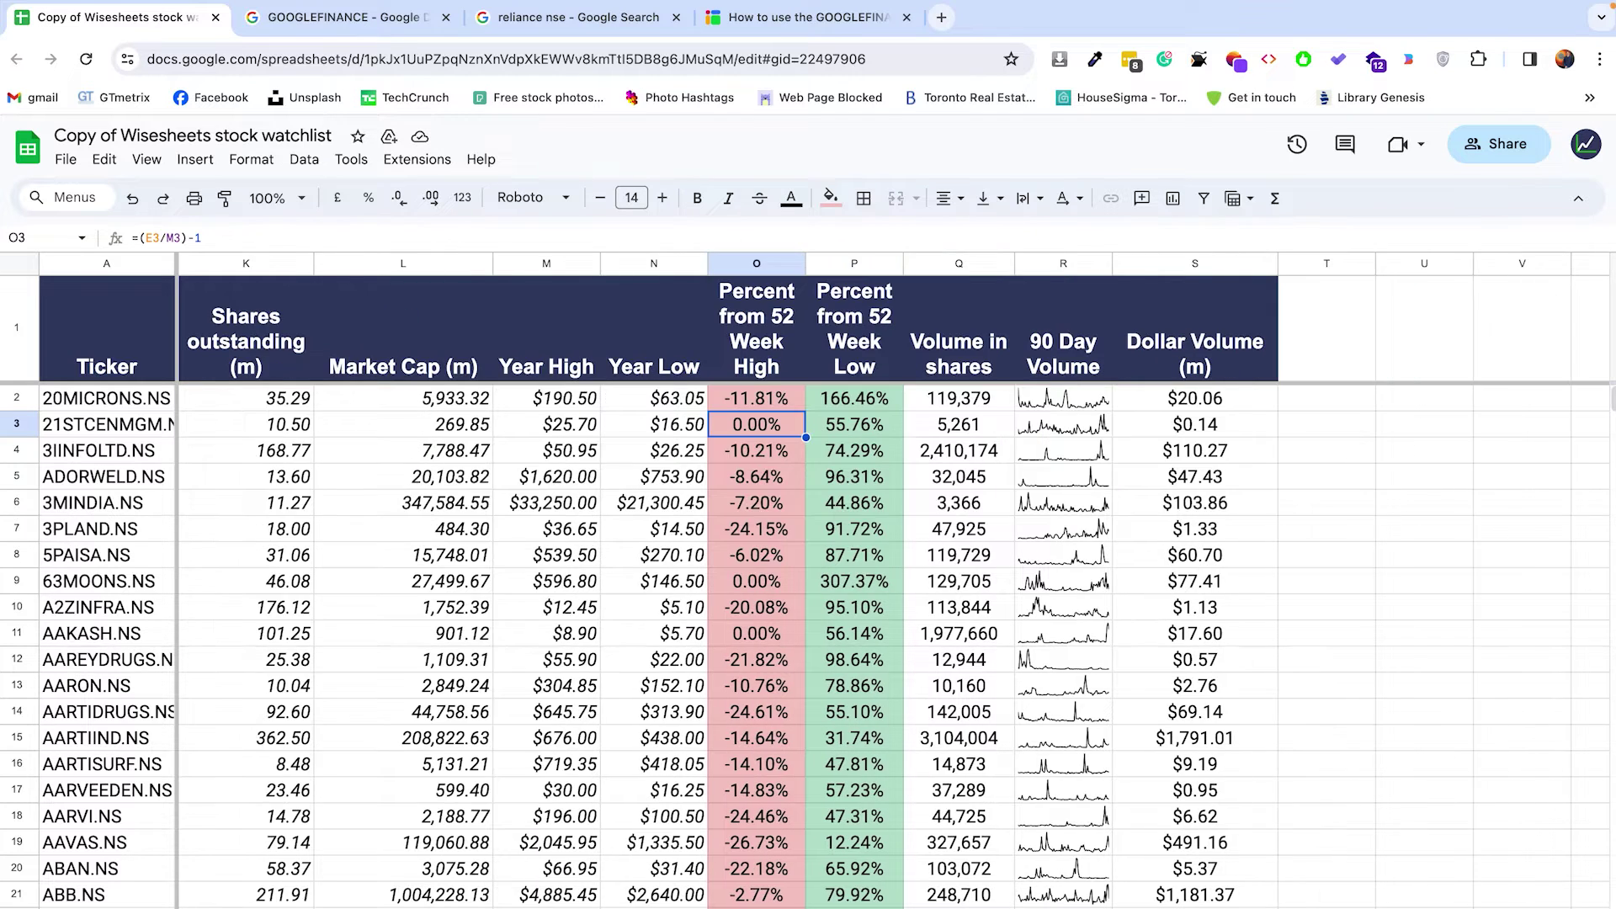
{"action": "scroll", "coordinate": [893, 589], "scroll_direction": "right", "scroll_amount": 1}
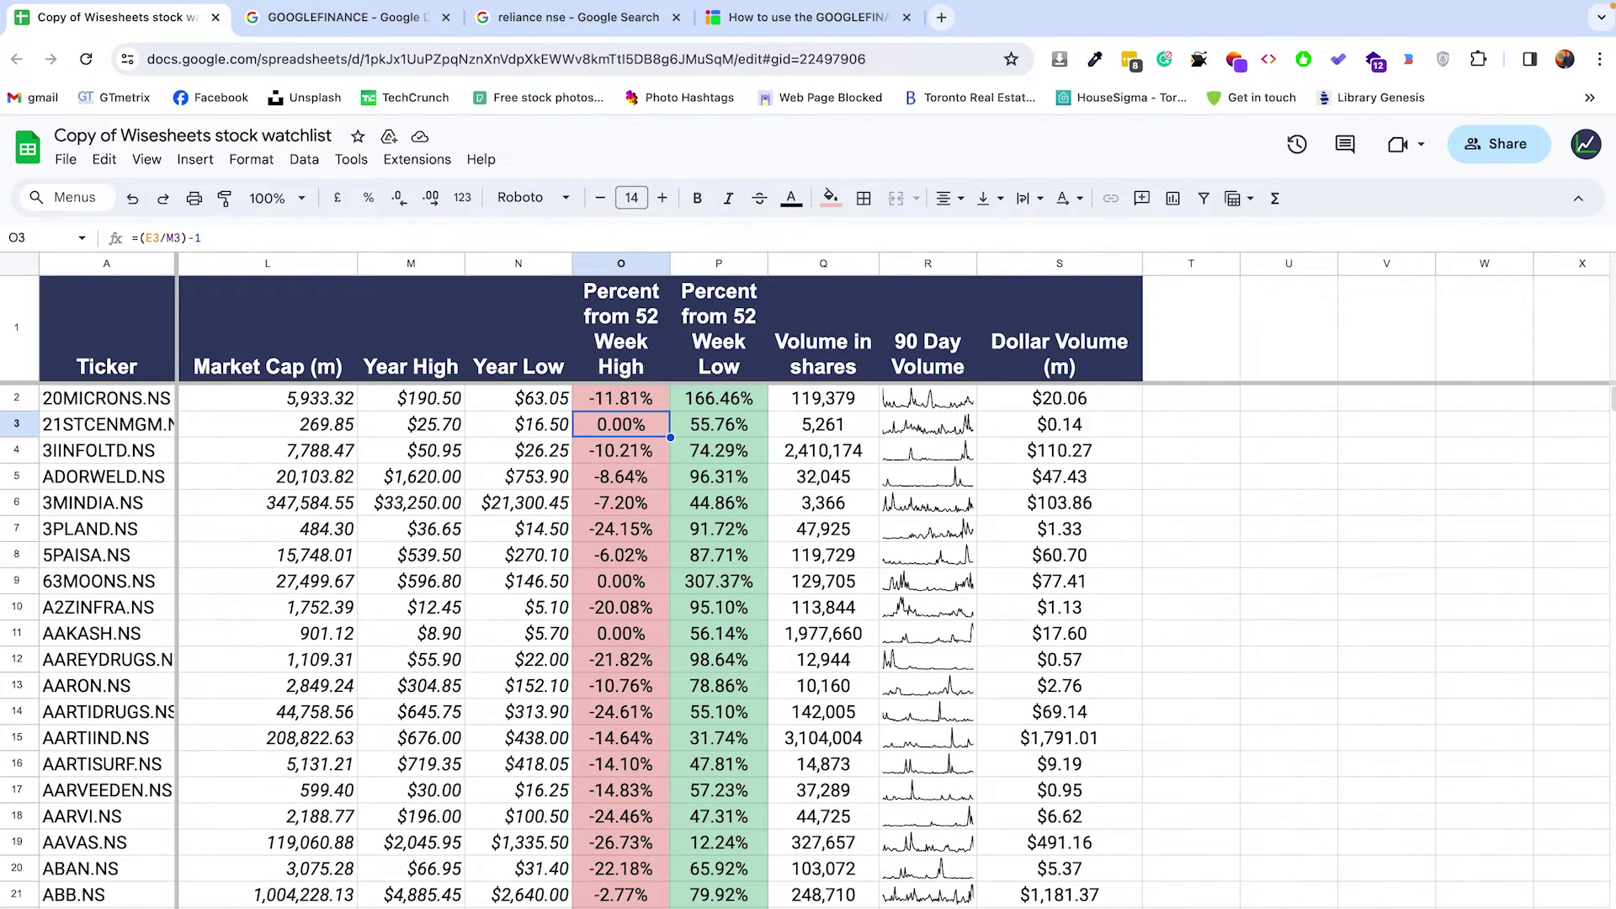
- Enter =WISEPRICE(A2:A38,C1) in Name cell C2 and look over the company names
{"action": "scroll", "coordinate": [893, 589], "scroll_direction": "left", "scroll_amount": 10}
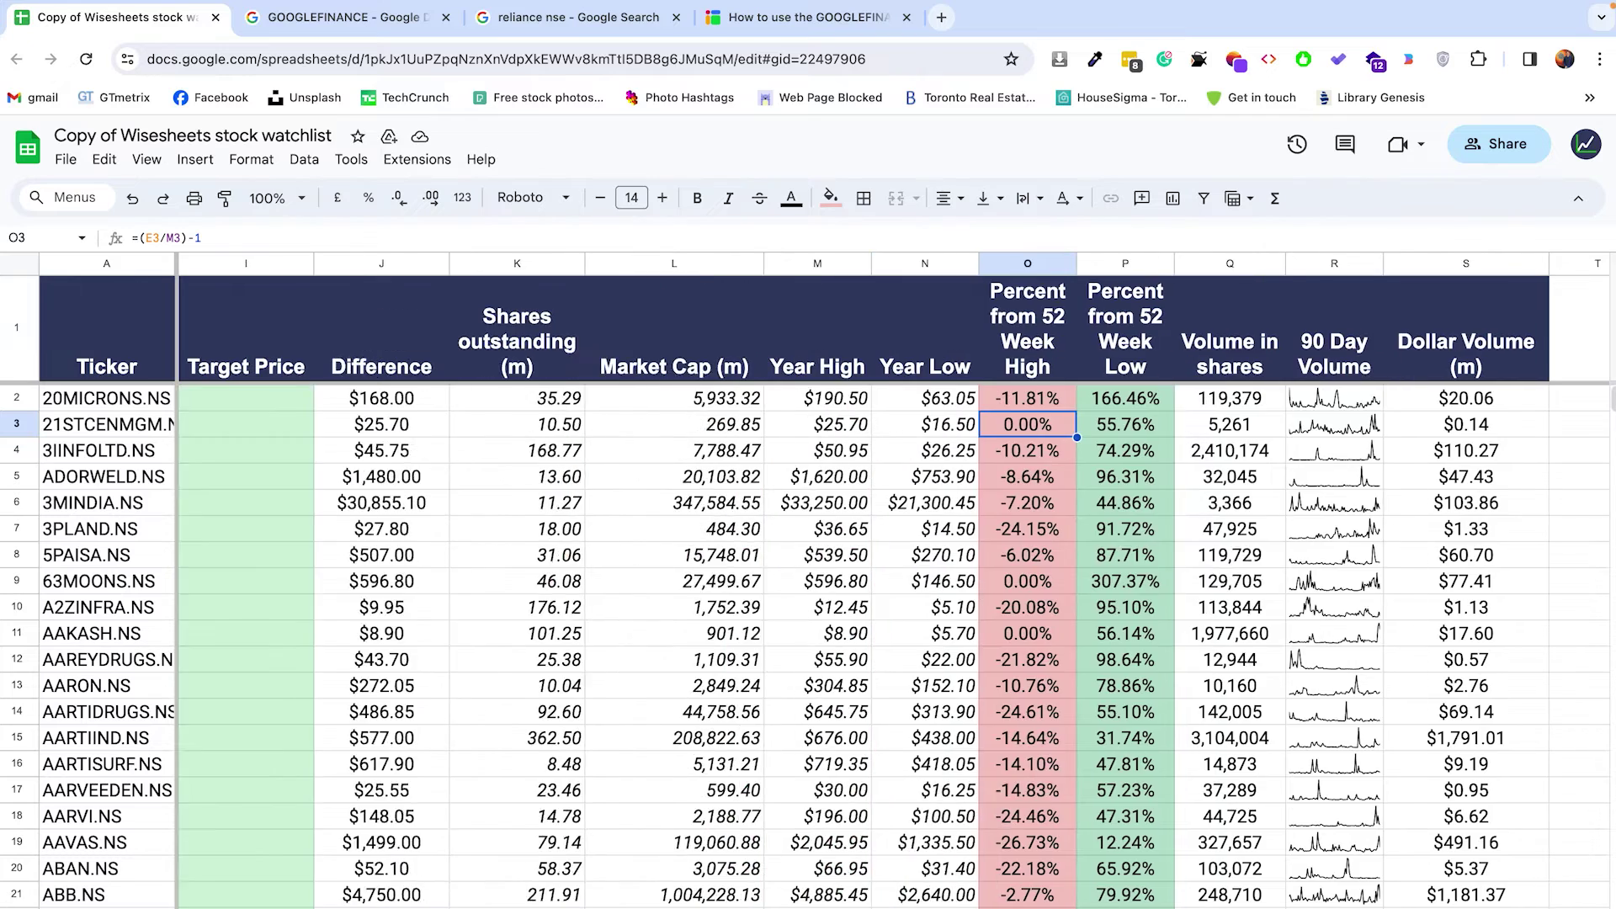
{"action": "scroll", "coordinate": [892, 589], "scroll_direction": "left", "scroll_amount": 3}
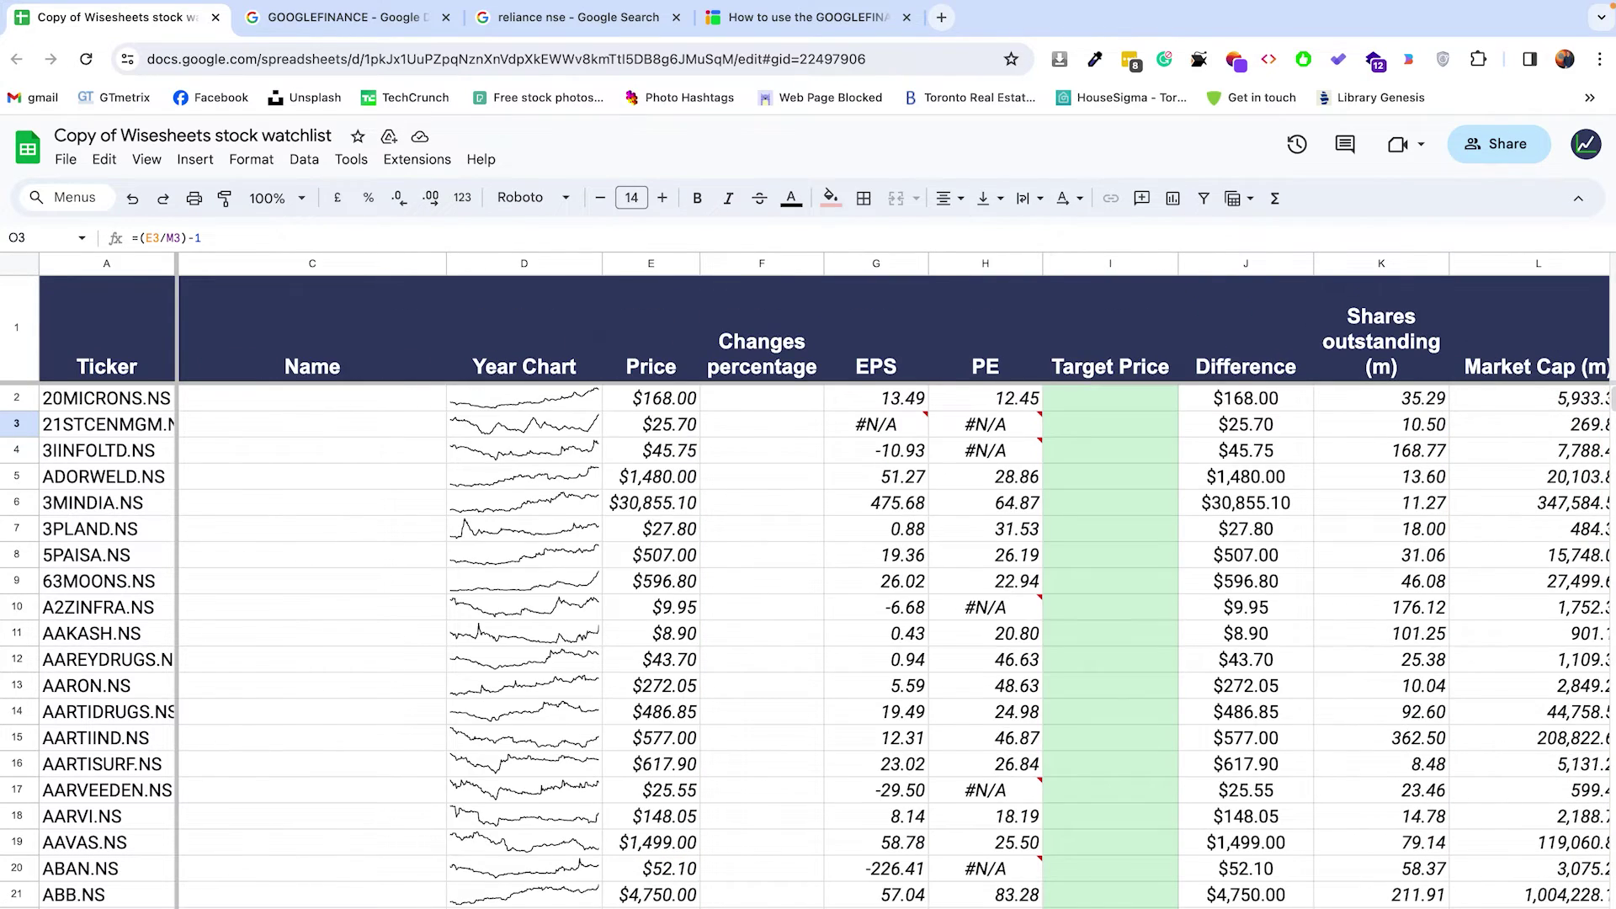
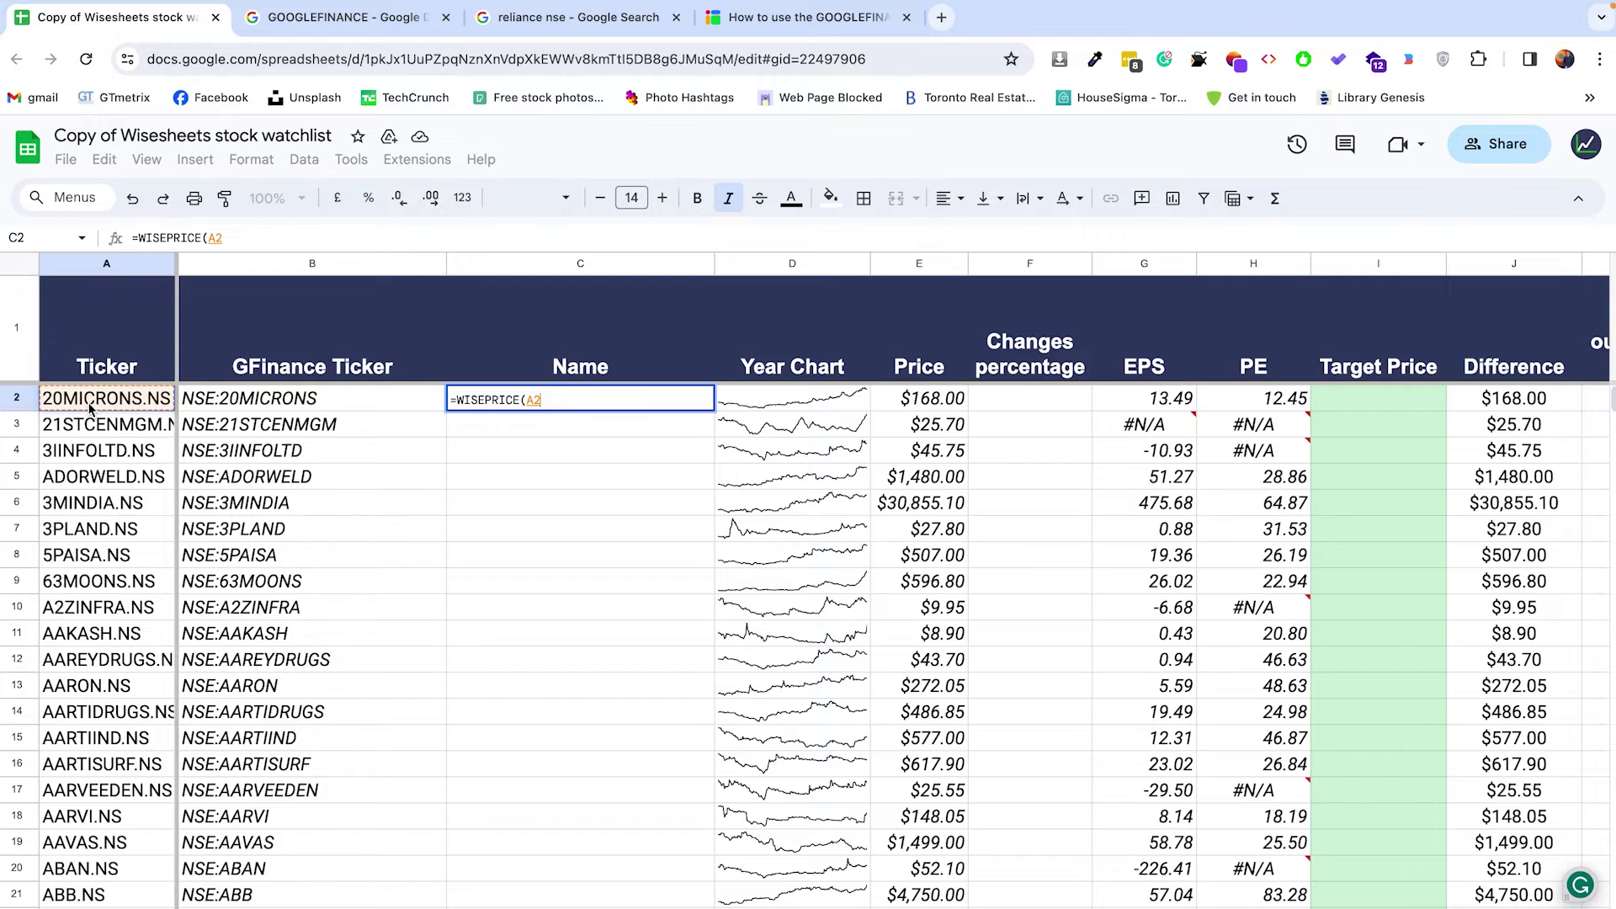
{"action": "left_click_drag", "start_coordinate": [90, 408], "coordinate": [93, 905]}
{"action": "type", "text": ","}
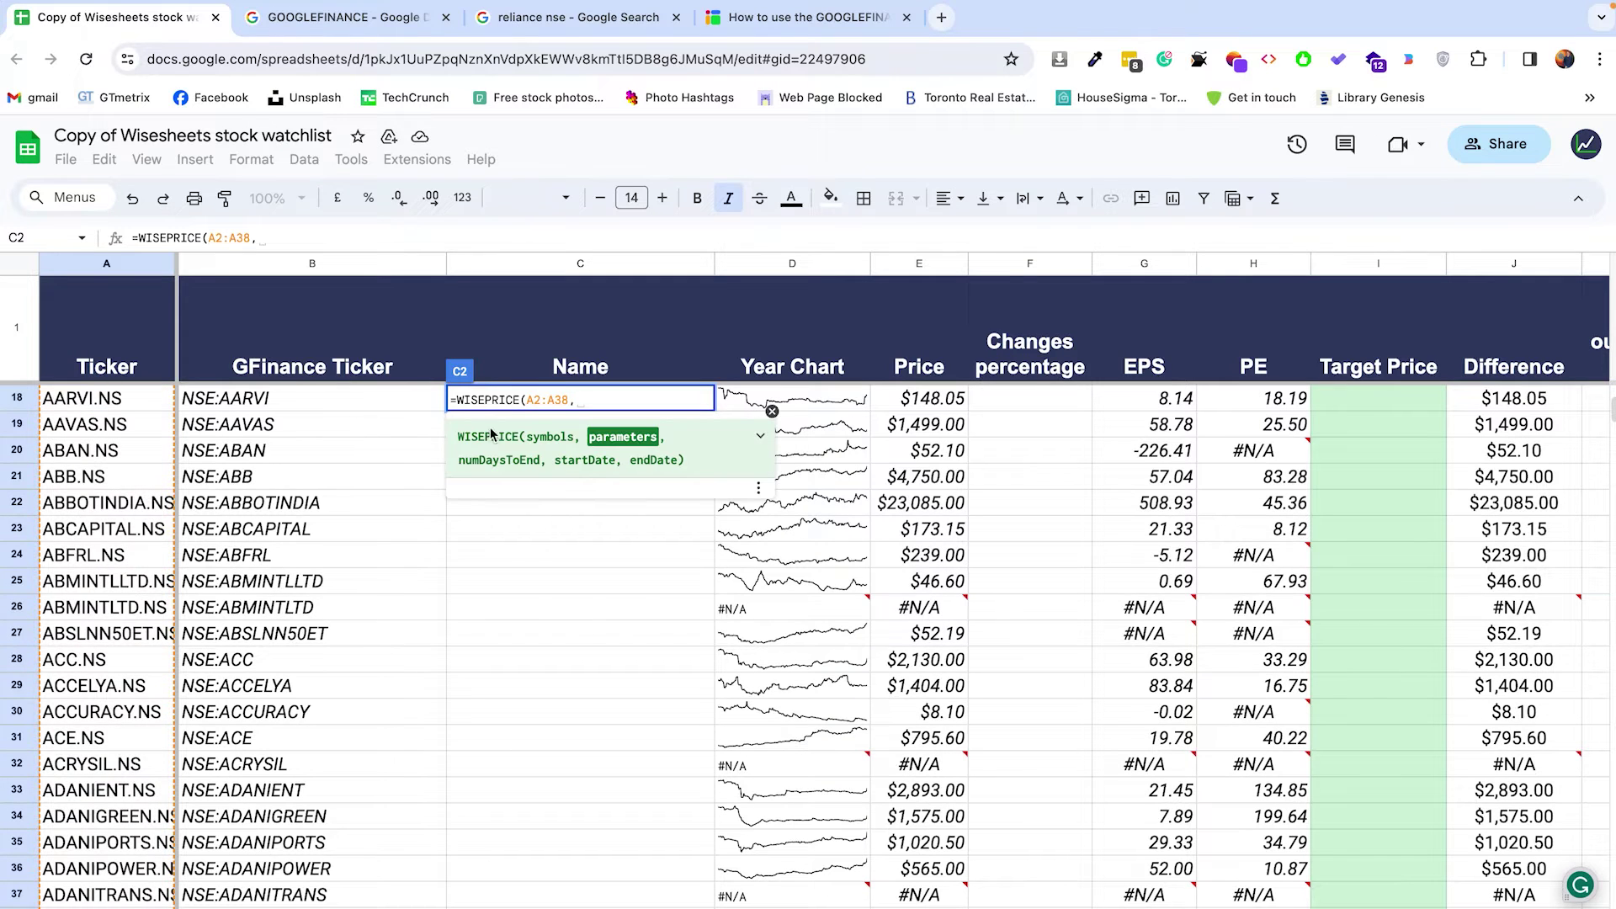
{"action": "left_click", "coordinate": [578, 362]}
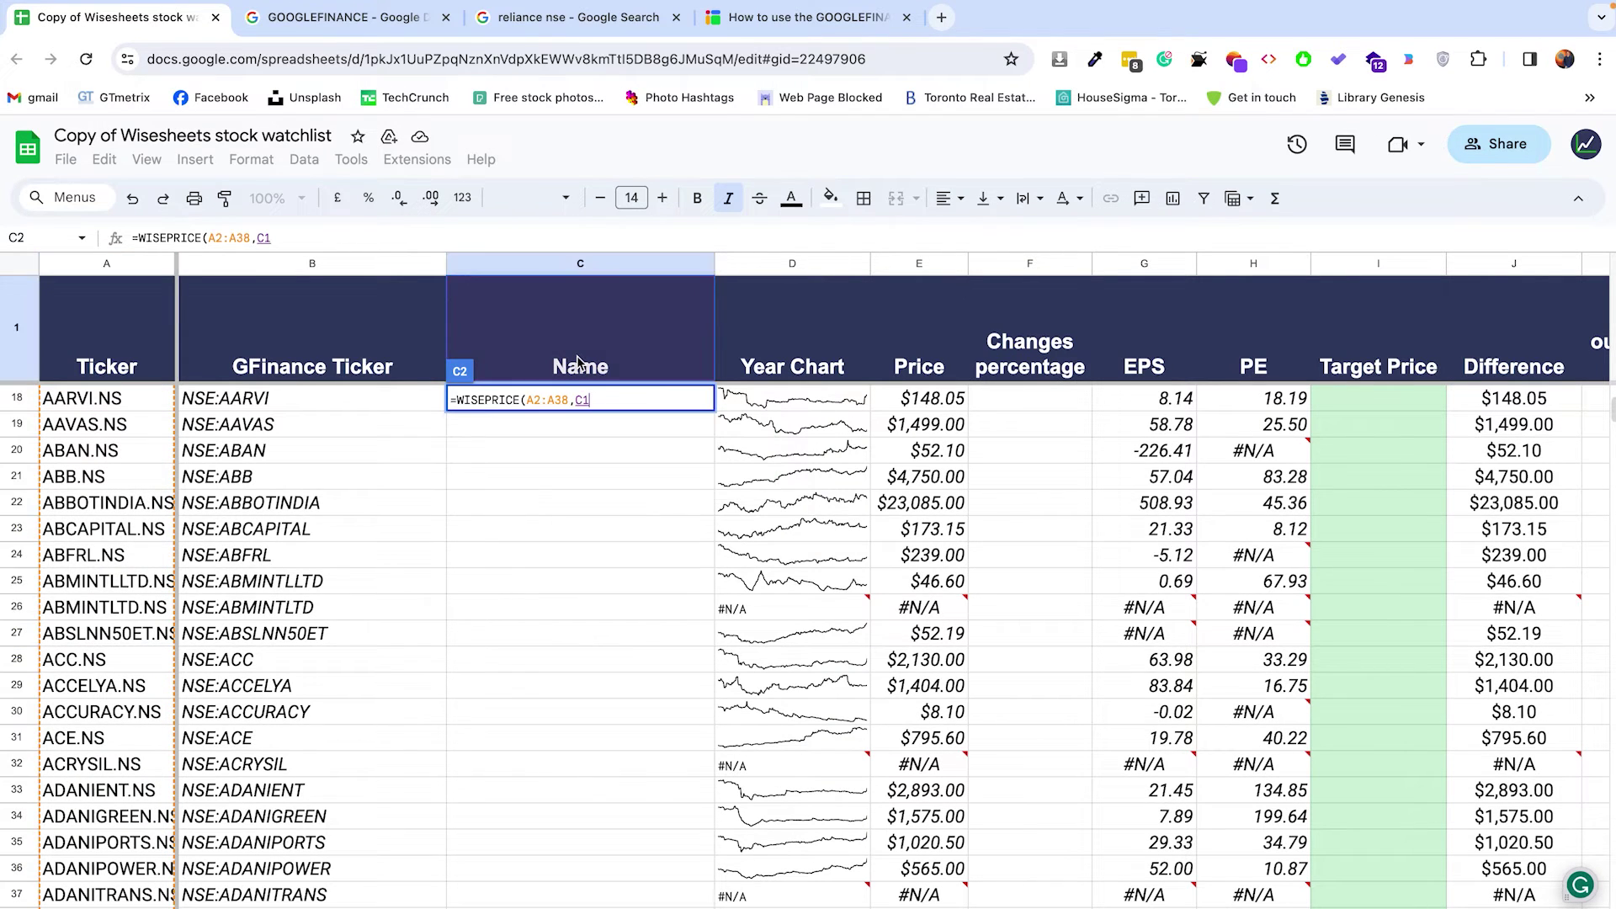
{"action": "key", "text": "Return"}
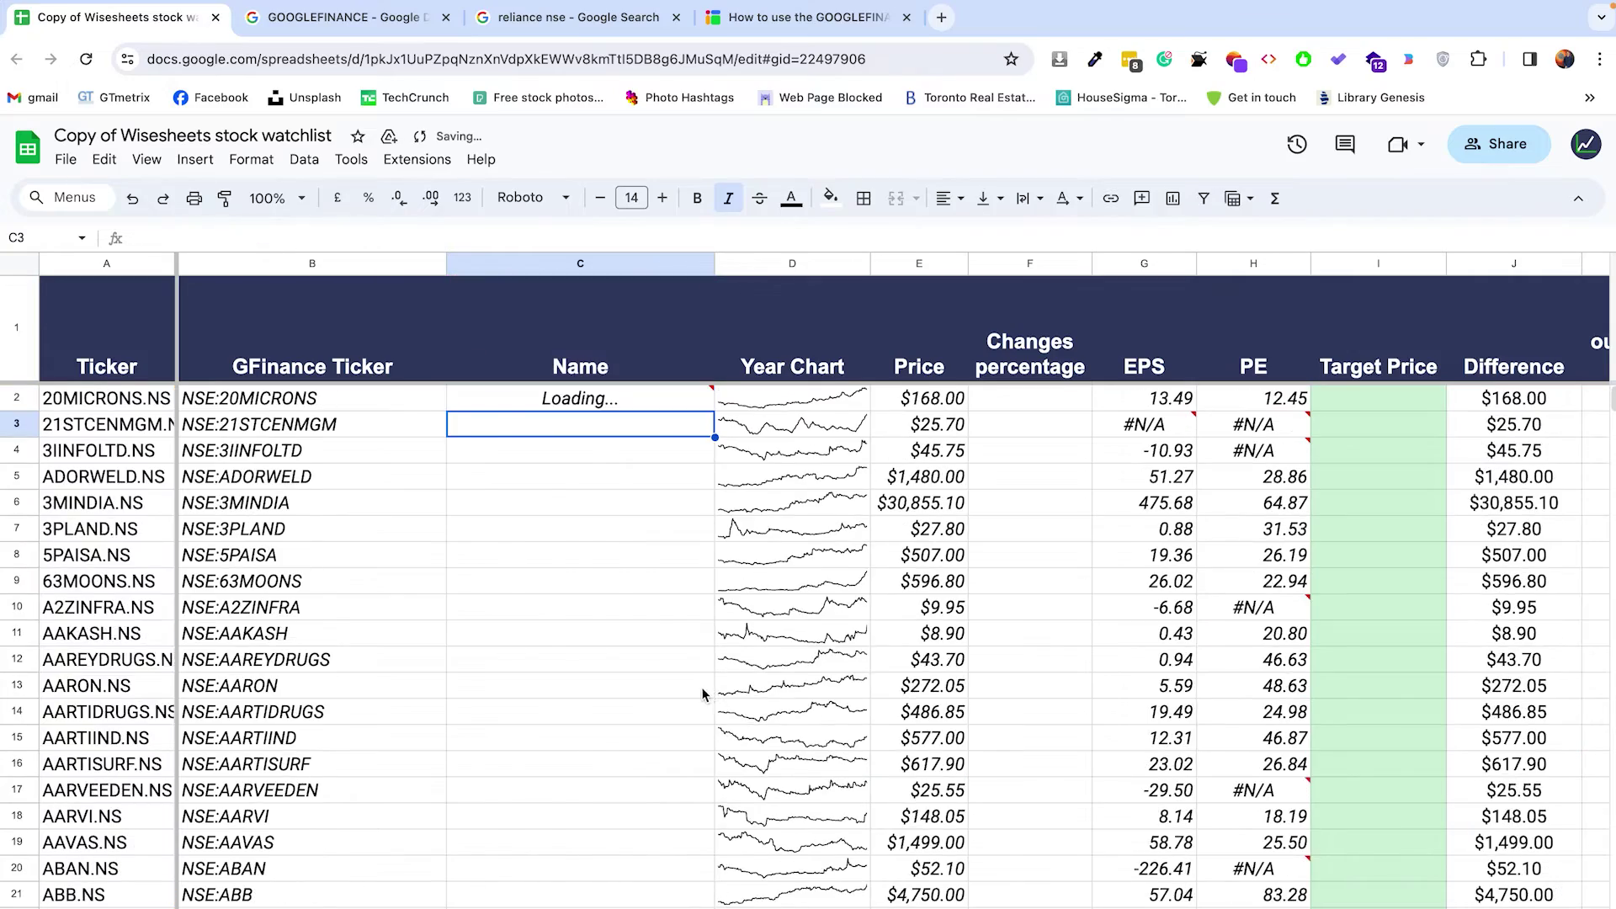
{"action": "scroll", "coordinate": [648, 603], "scroll_direction": "down", "scroll_amount": 8}
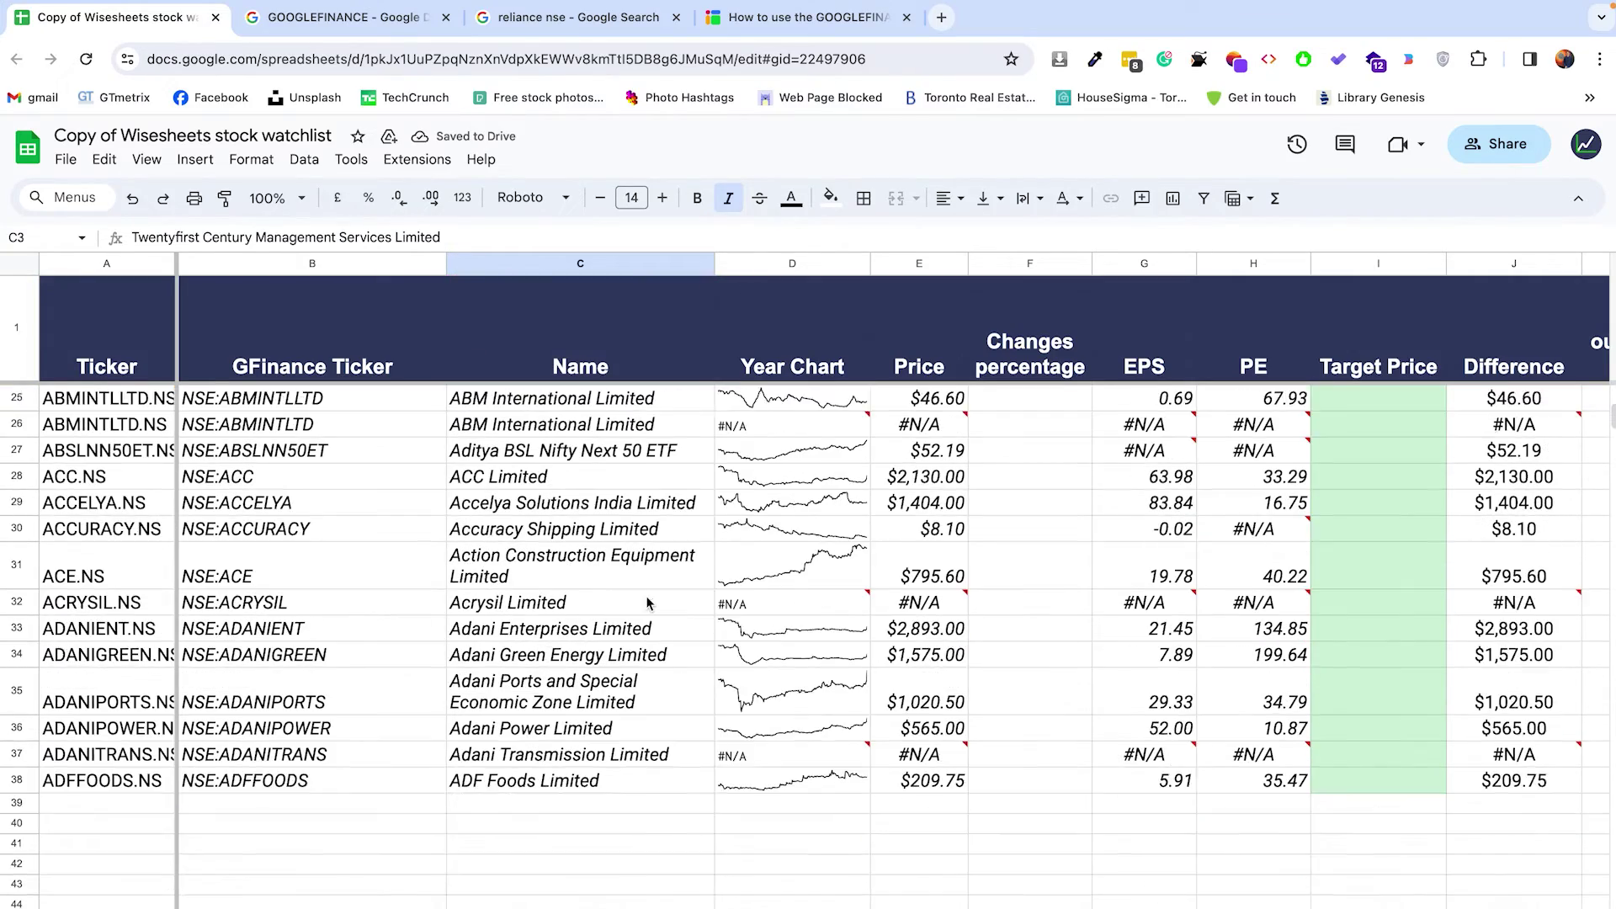
{"action": "scroll", "coordinate": [648, 602], "scroll_direction": "up", "scroll_amount": 8}
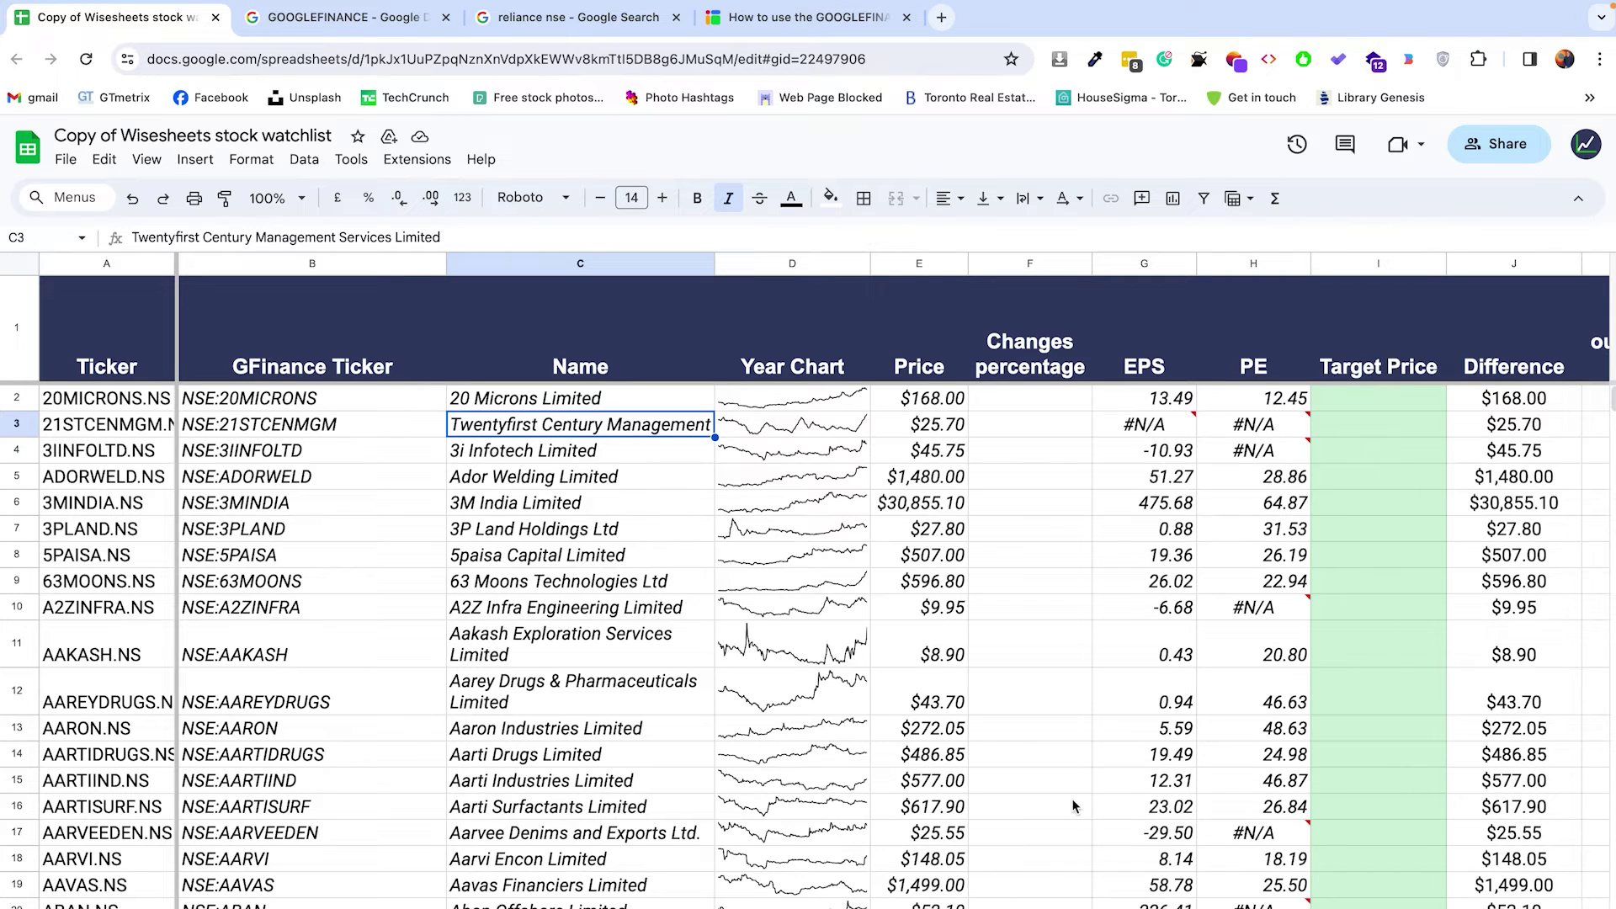
- Replace the Changes percentage header in F1 with "Dividend yield"
{"action": "left_click", "coordinate": [1058, 371]}
{"action": "type", "text": "D"}
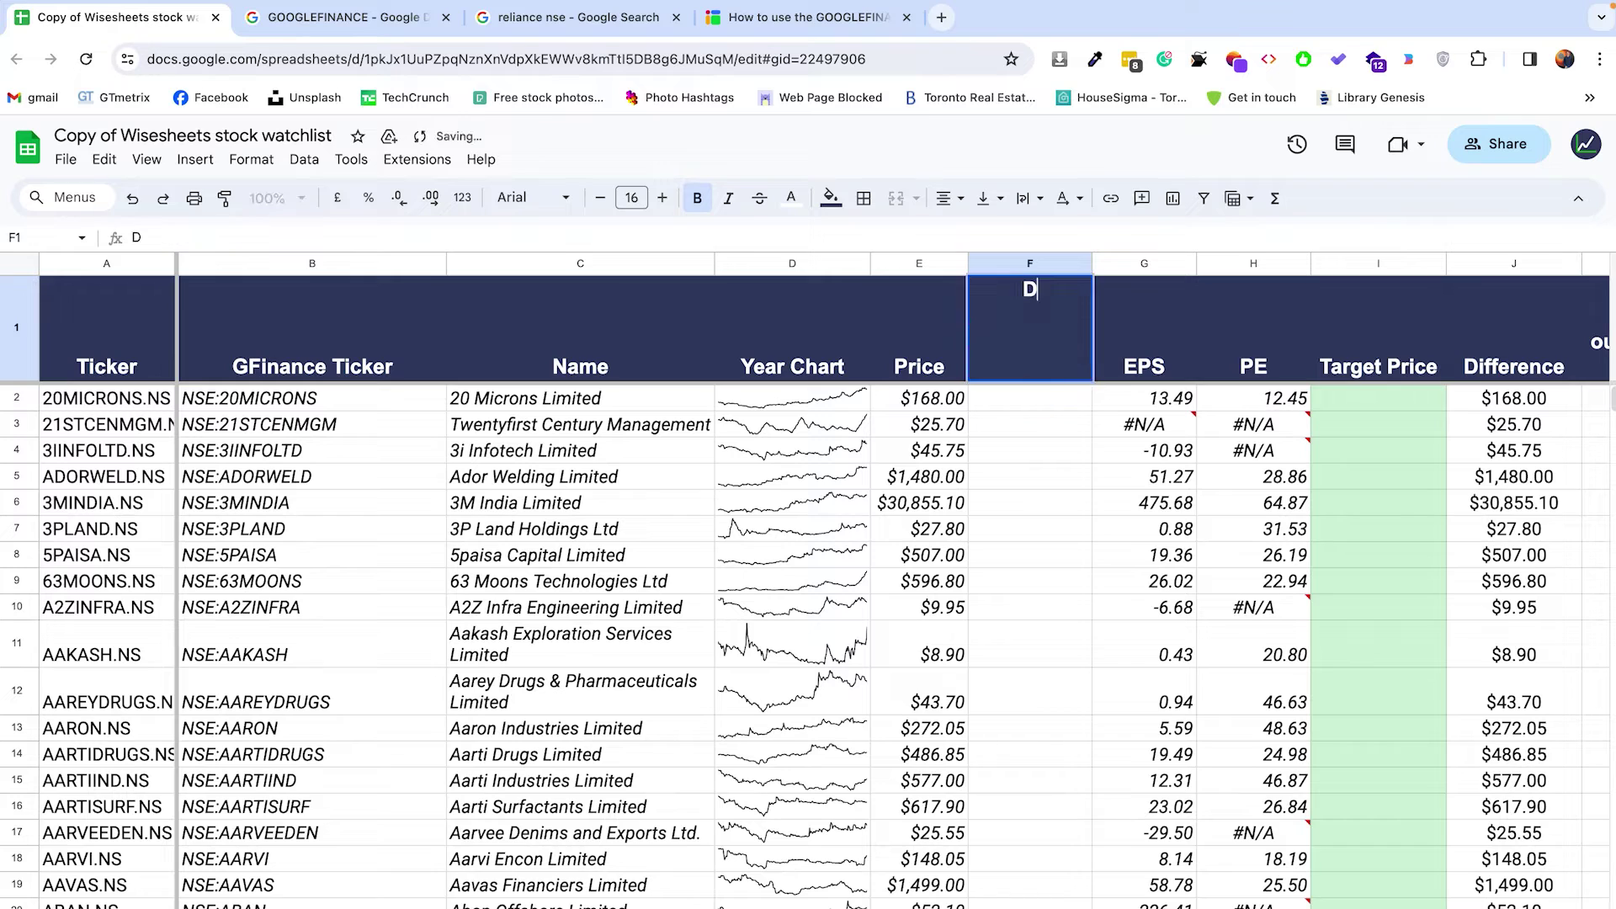
{"action": "type", "text": "ividend yield"}
{"action": "key", "text": "Return"}
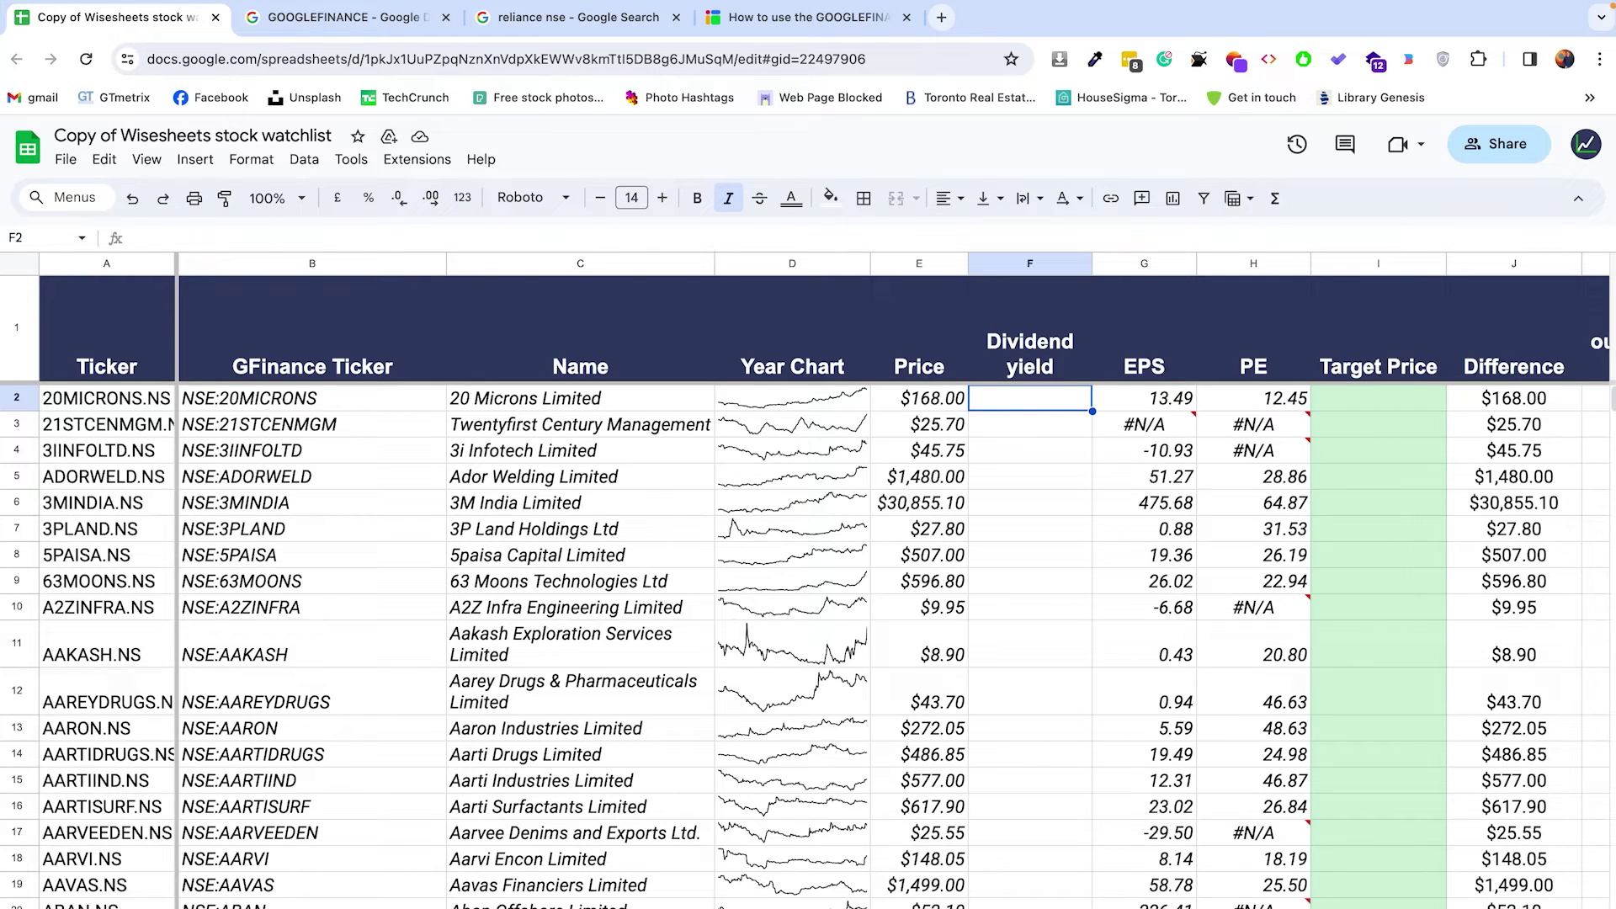
- Enter =WISE(A2,$F$1, "ttm") in Dividend yield cell F2, with the header reference made absolute
{"action": "type", "text": "=wise"}
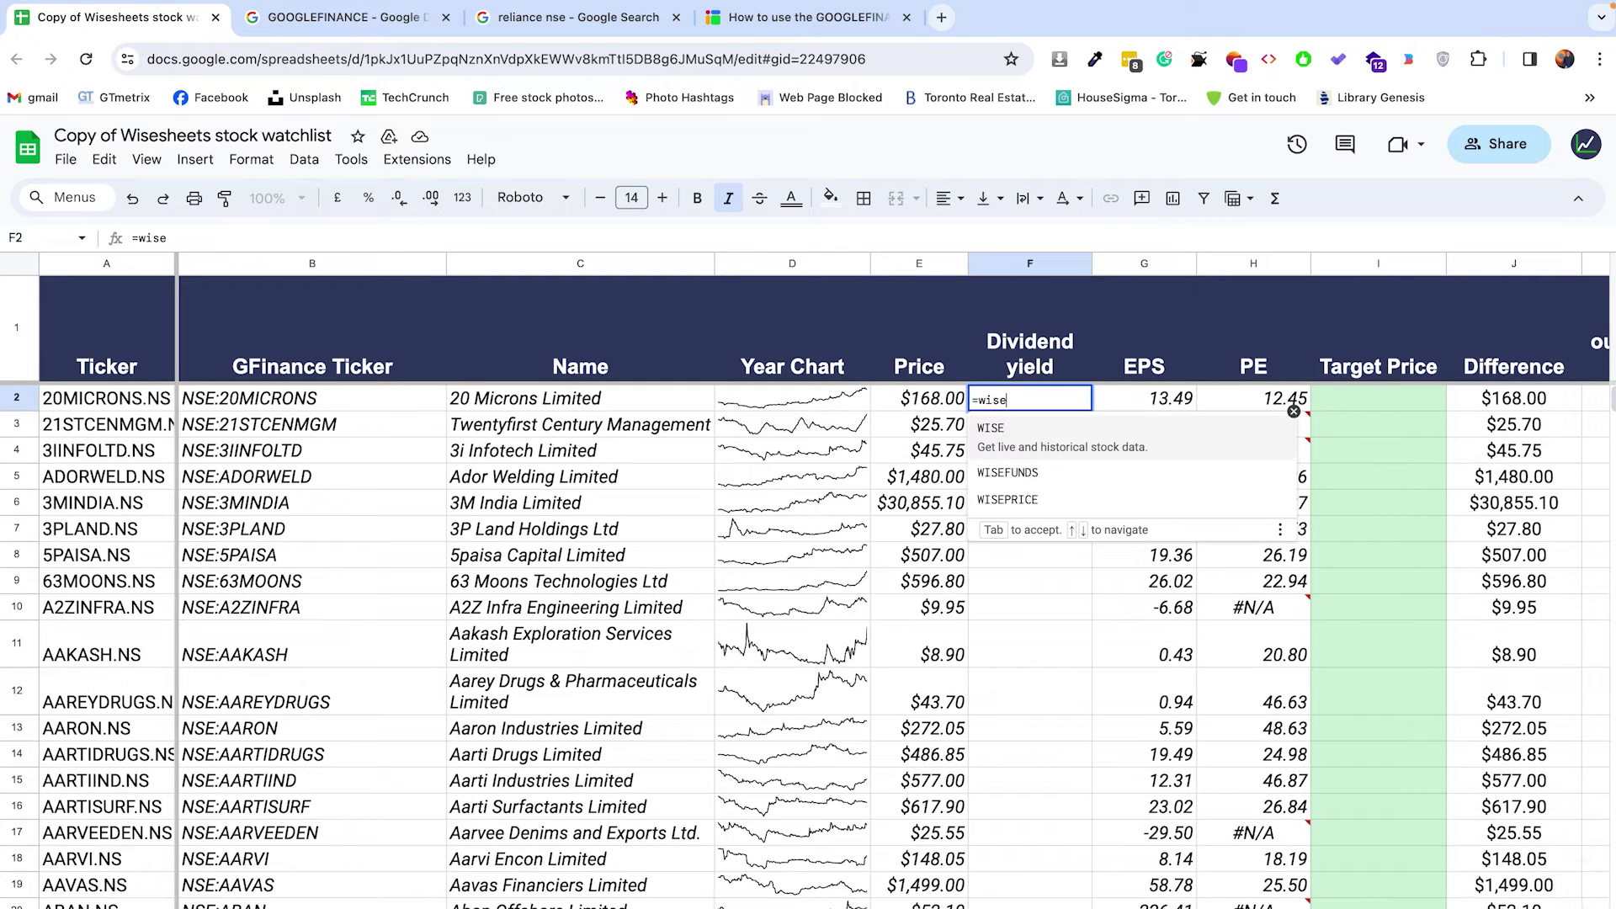
{"action": "key", "text": "Tab"}
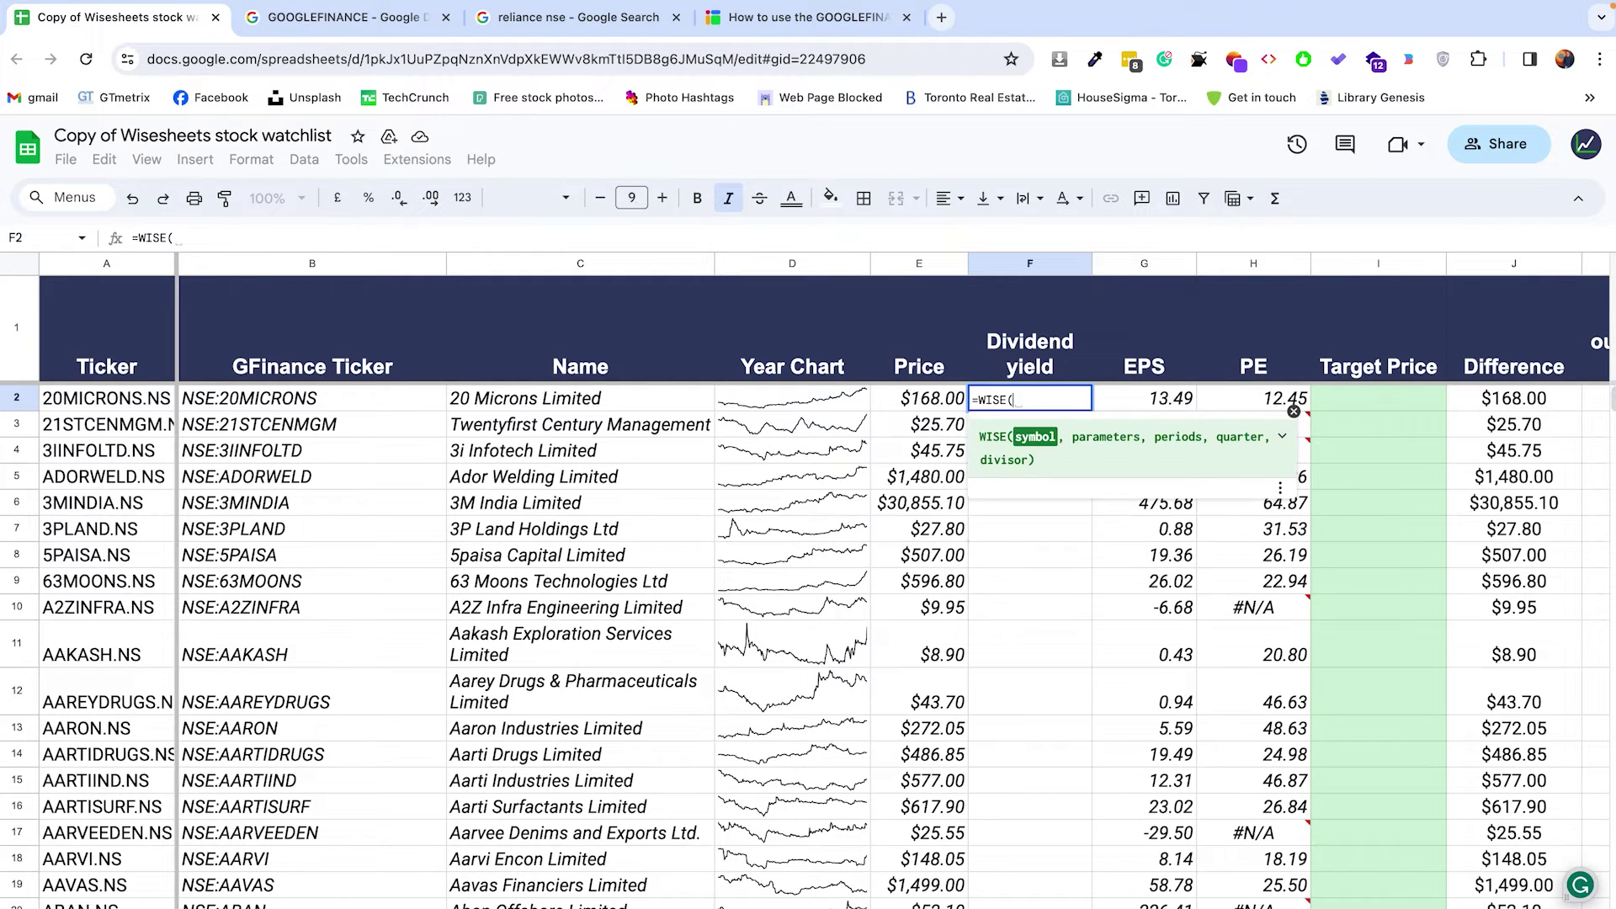
{"action": "left_click", "coordinate": [112, 404]}
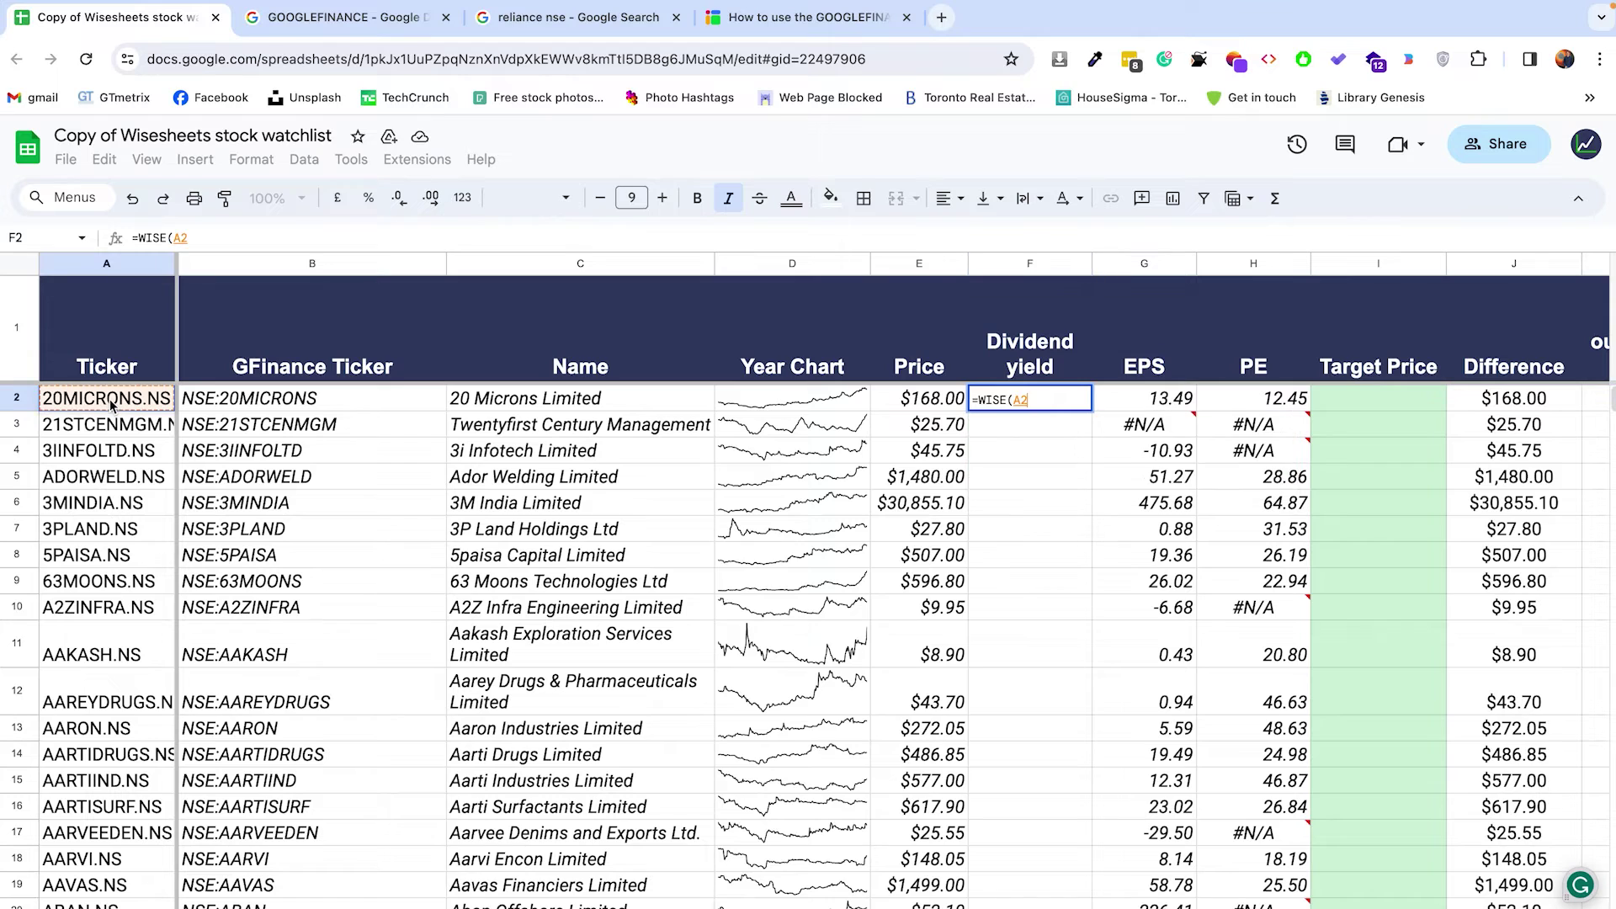
{"action": "type", "text": ","}
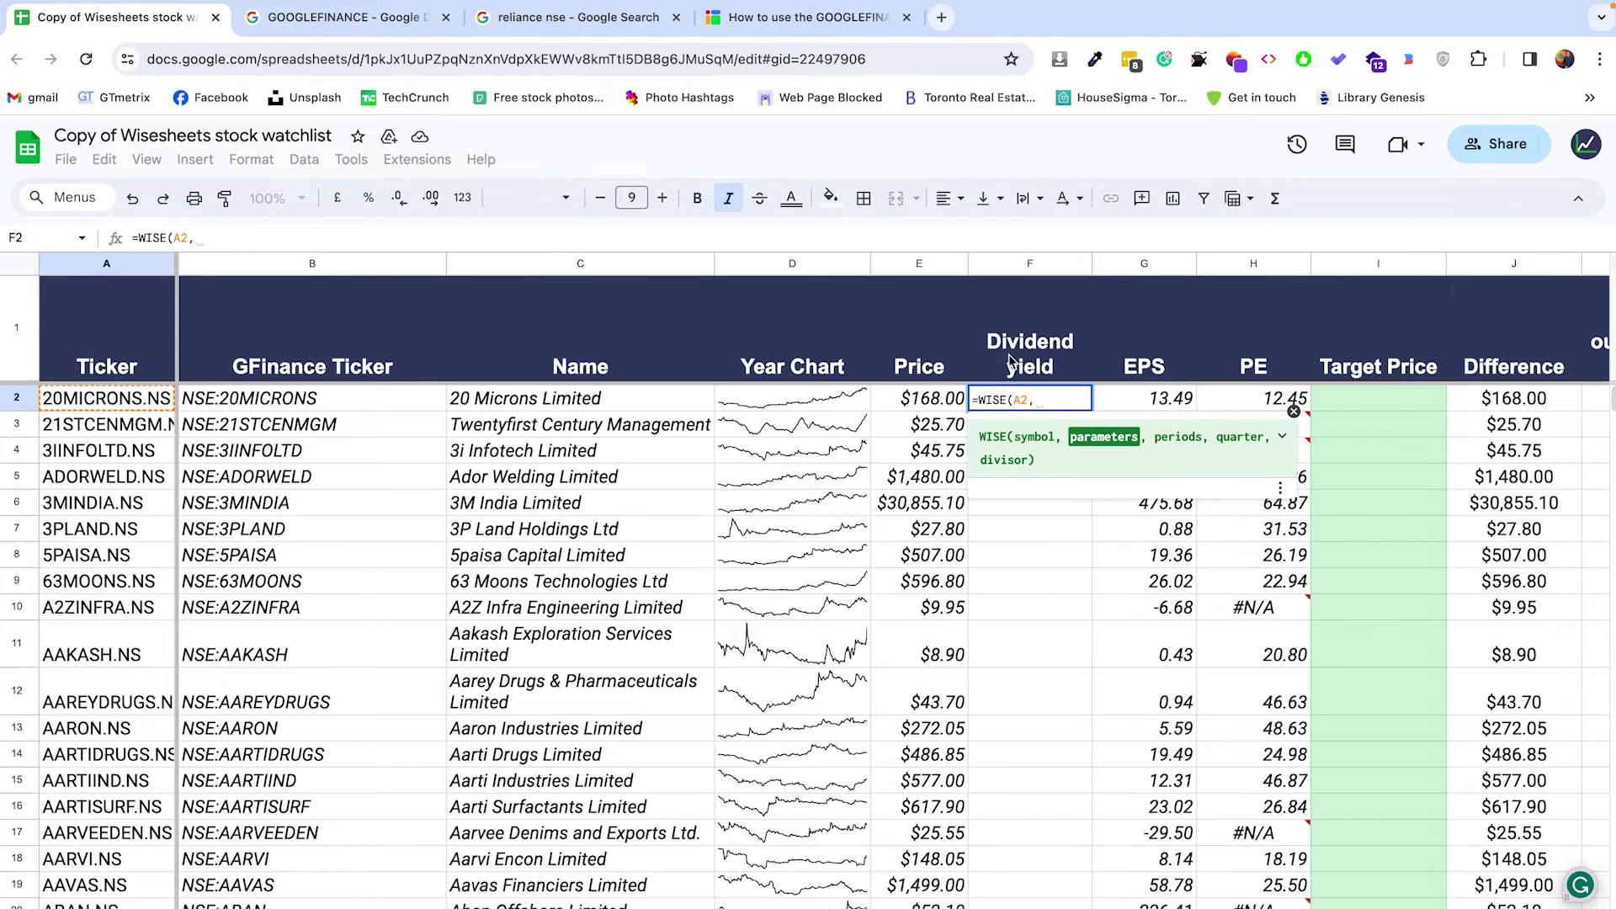
{"action": "left_click", "coordinate": [1037, 355]}
{"action": "left_click", "coordinate": [255, 240]}
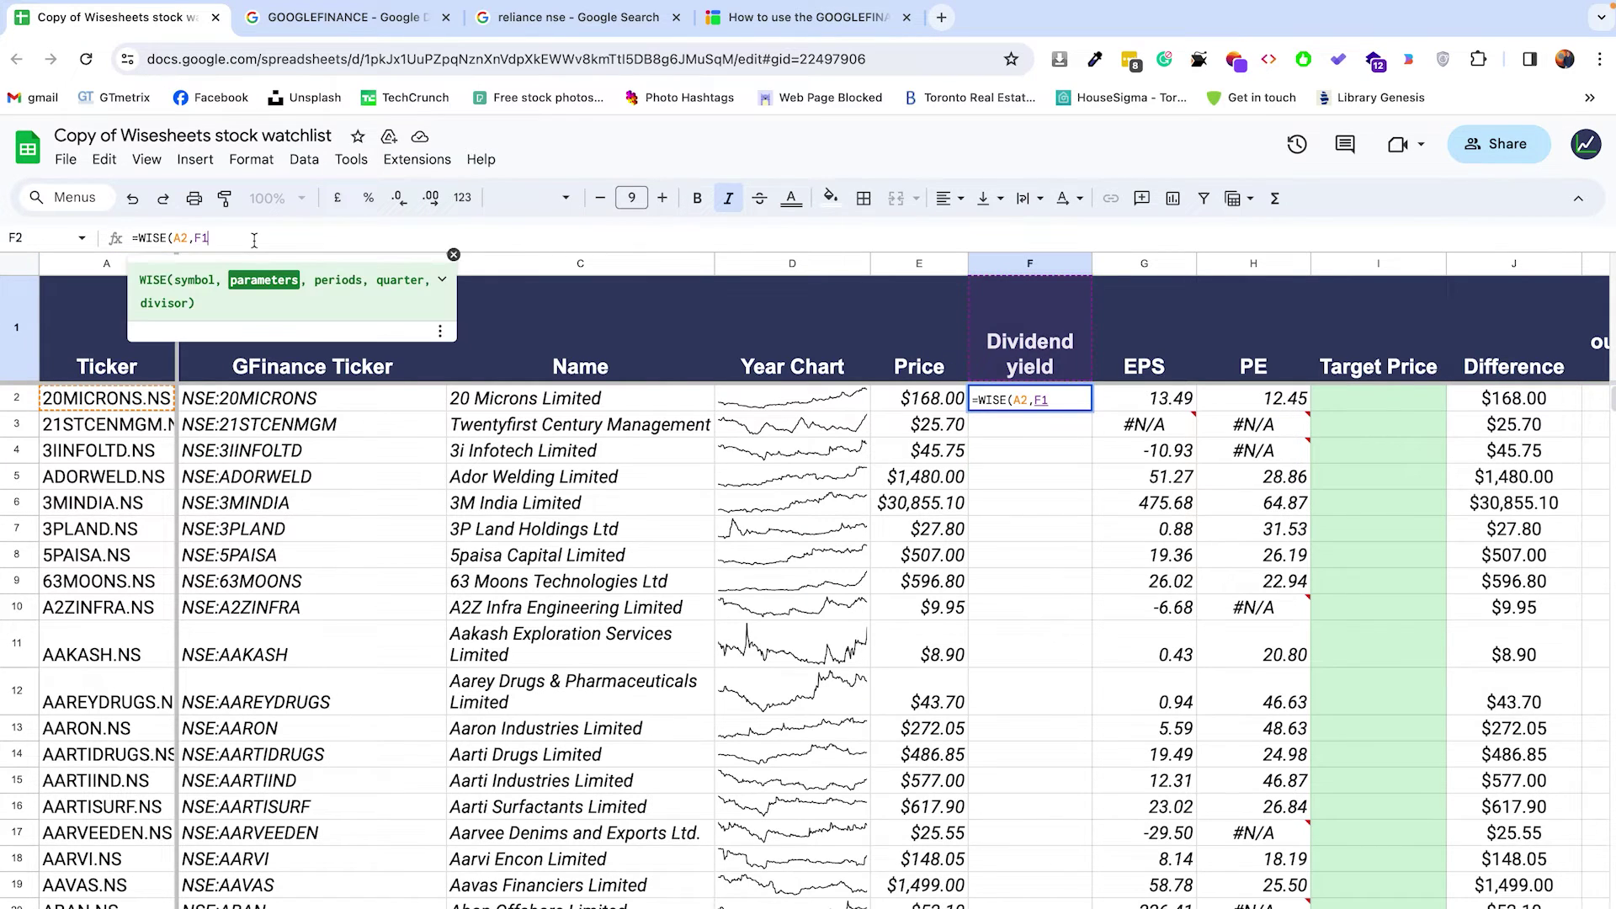
{"action": "key", "text": "F4"}
{"action": "type", "text": ", "}
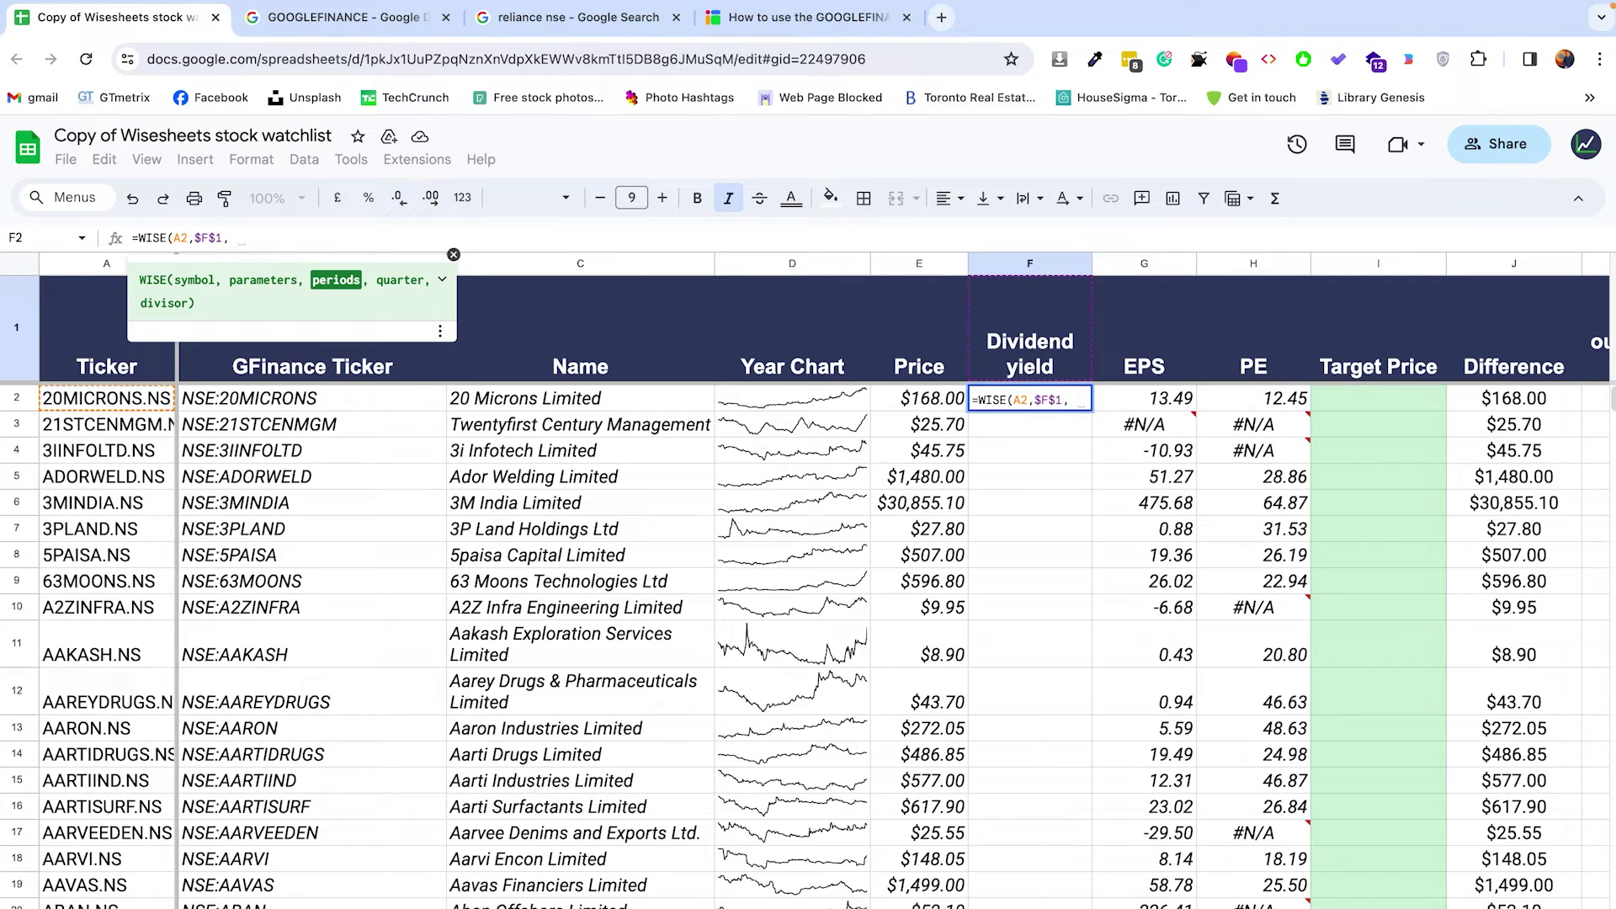
{"action": "type", "text": "\"ttm\")"}
{"action": "key", "text": "Return"}
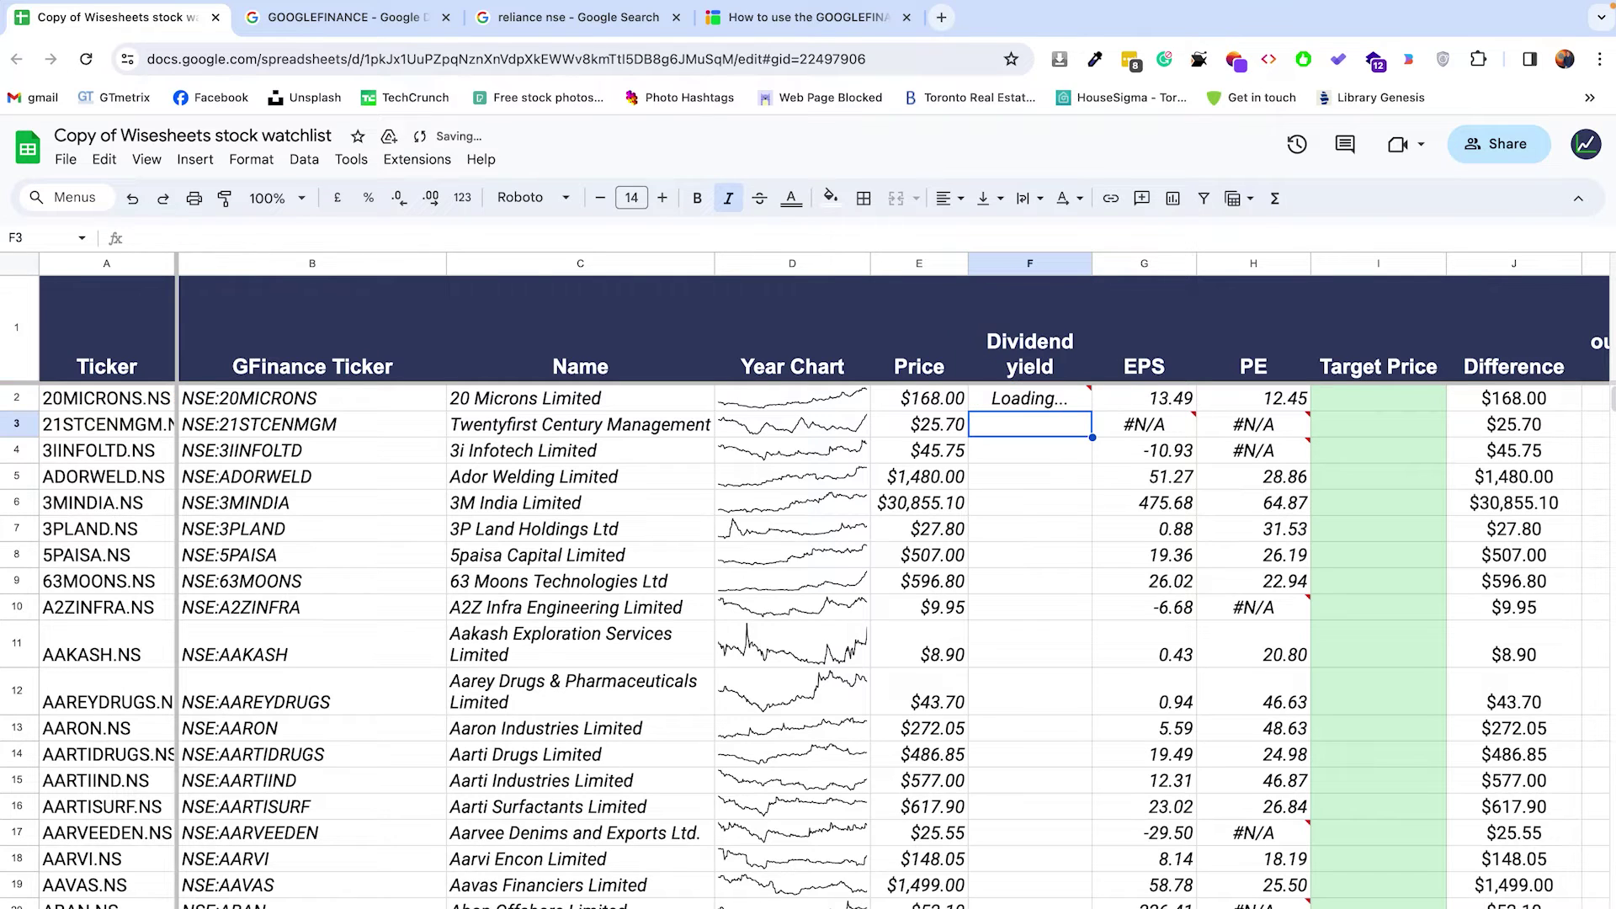
- Format F2 as a percentage and fill its formula down the Dividend yield column
{"action": "left_click", "coordinate": [1044, 406]}
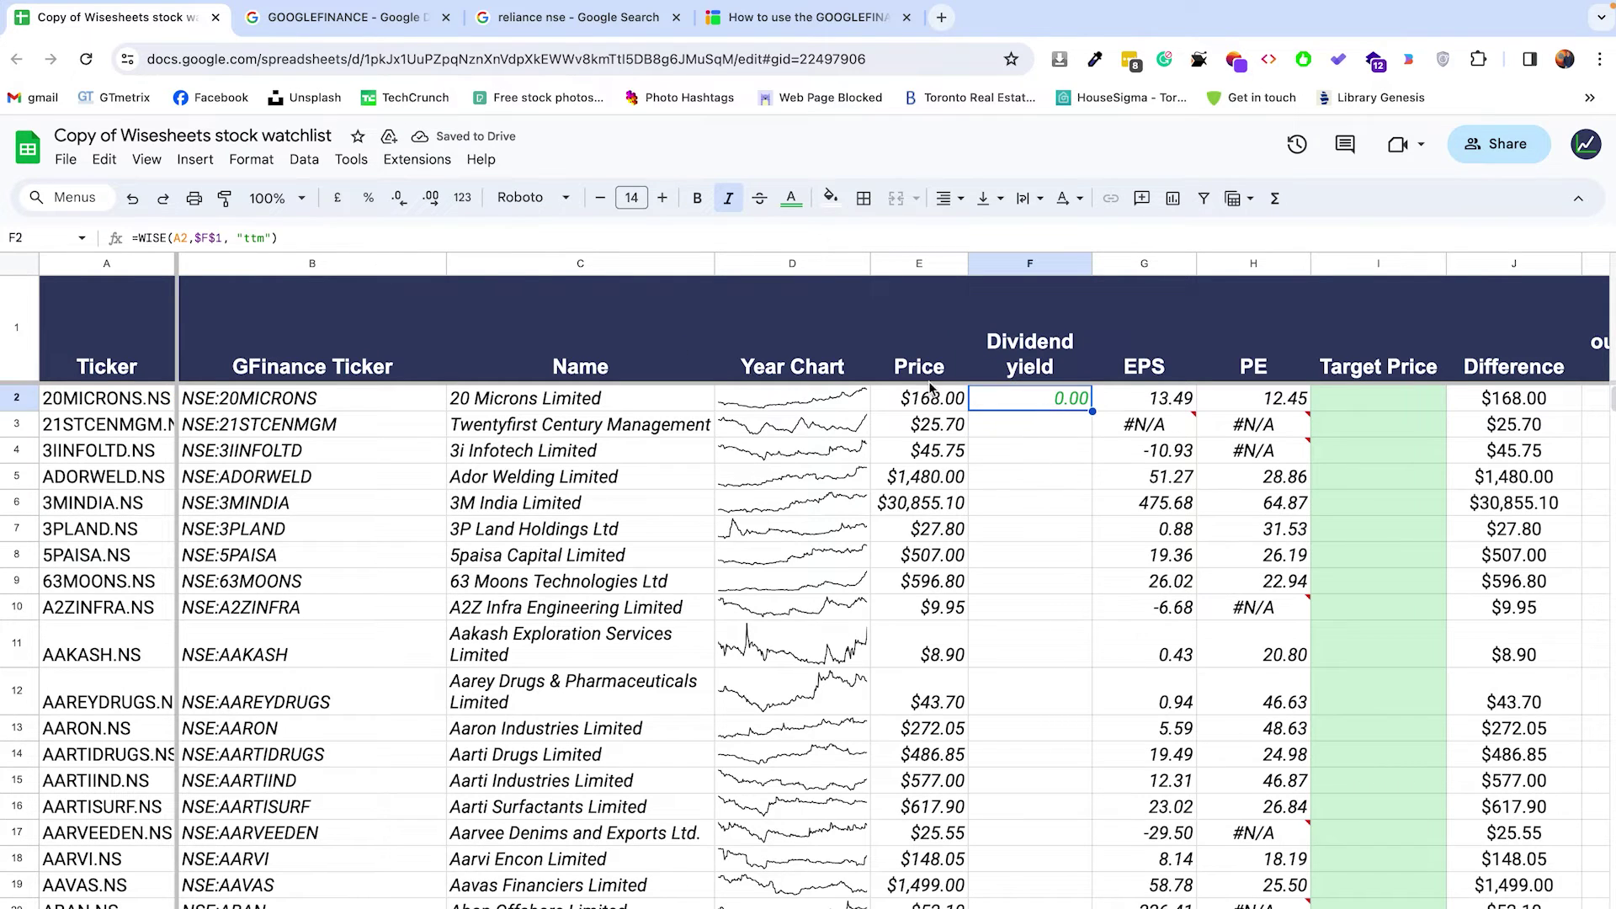
{"action": "left_click", "coordinate": [369, 202]}
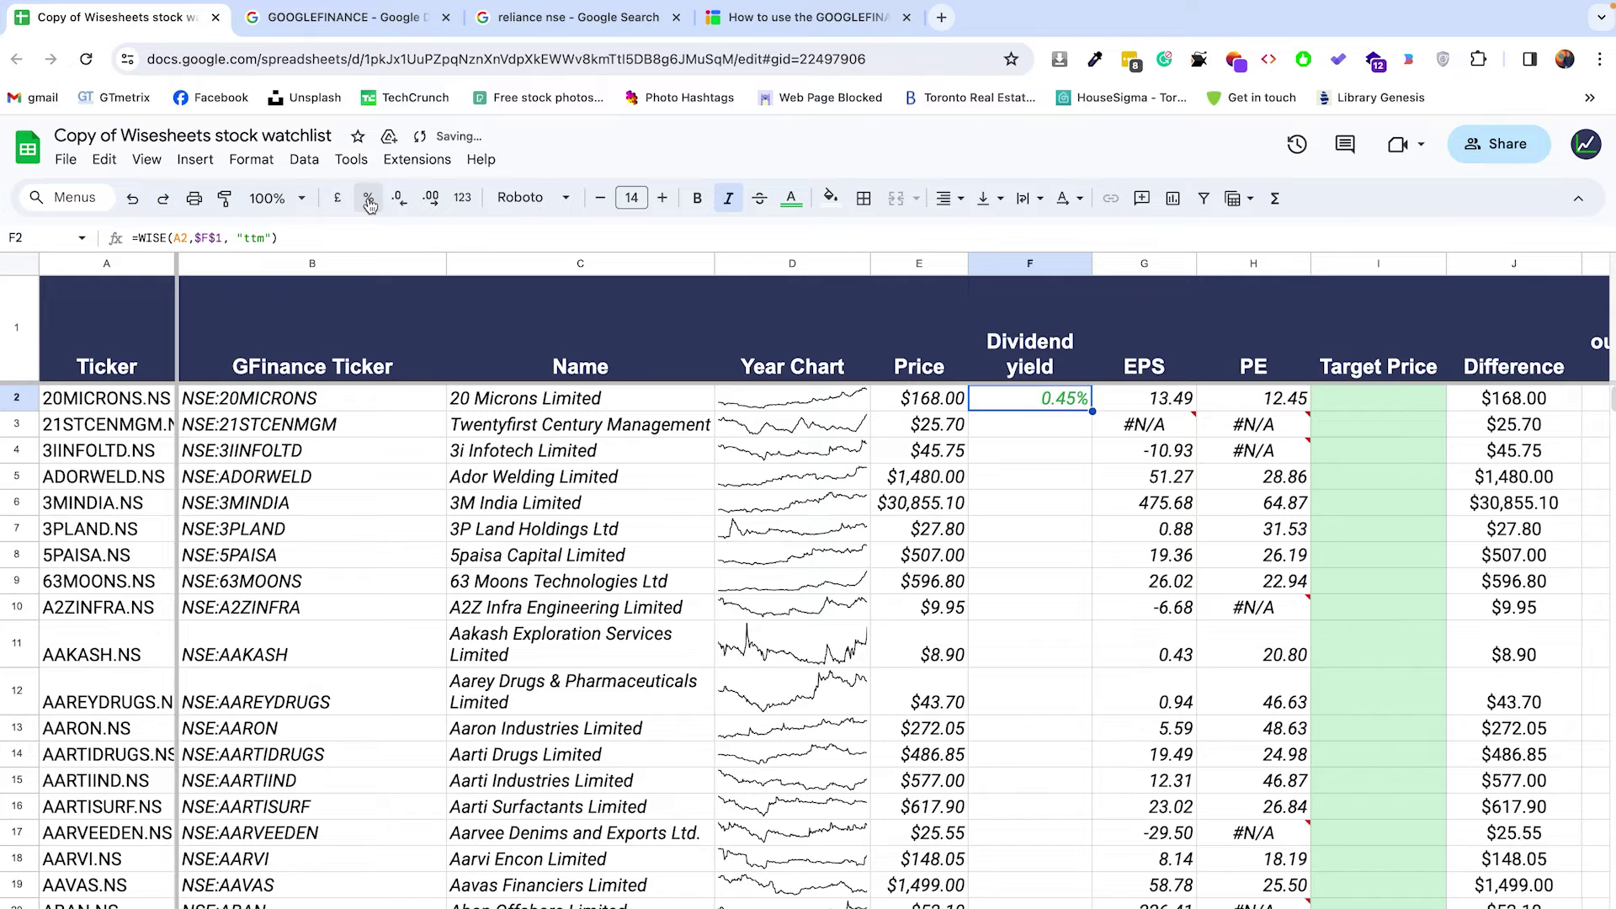
{"action": "double_click", "coordinate": [1092, 411]}
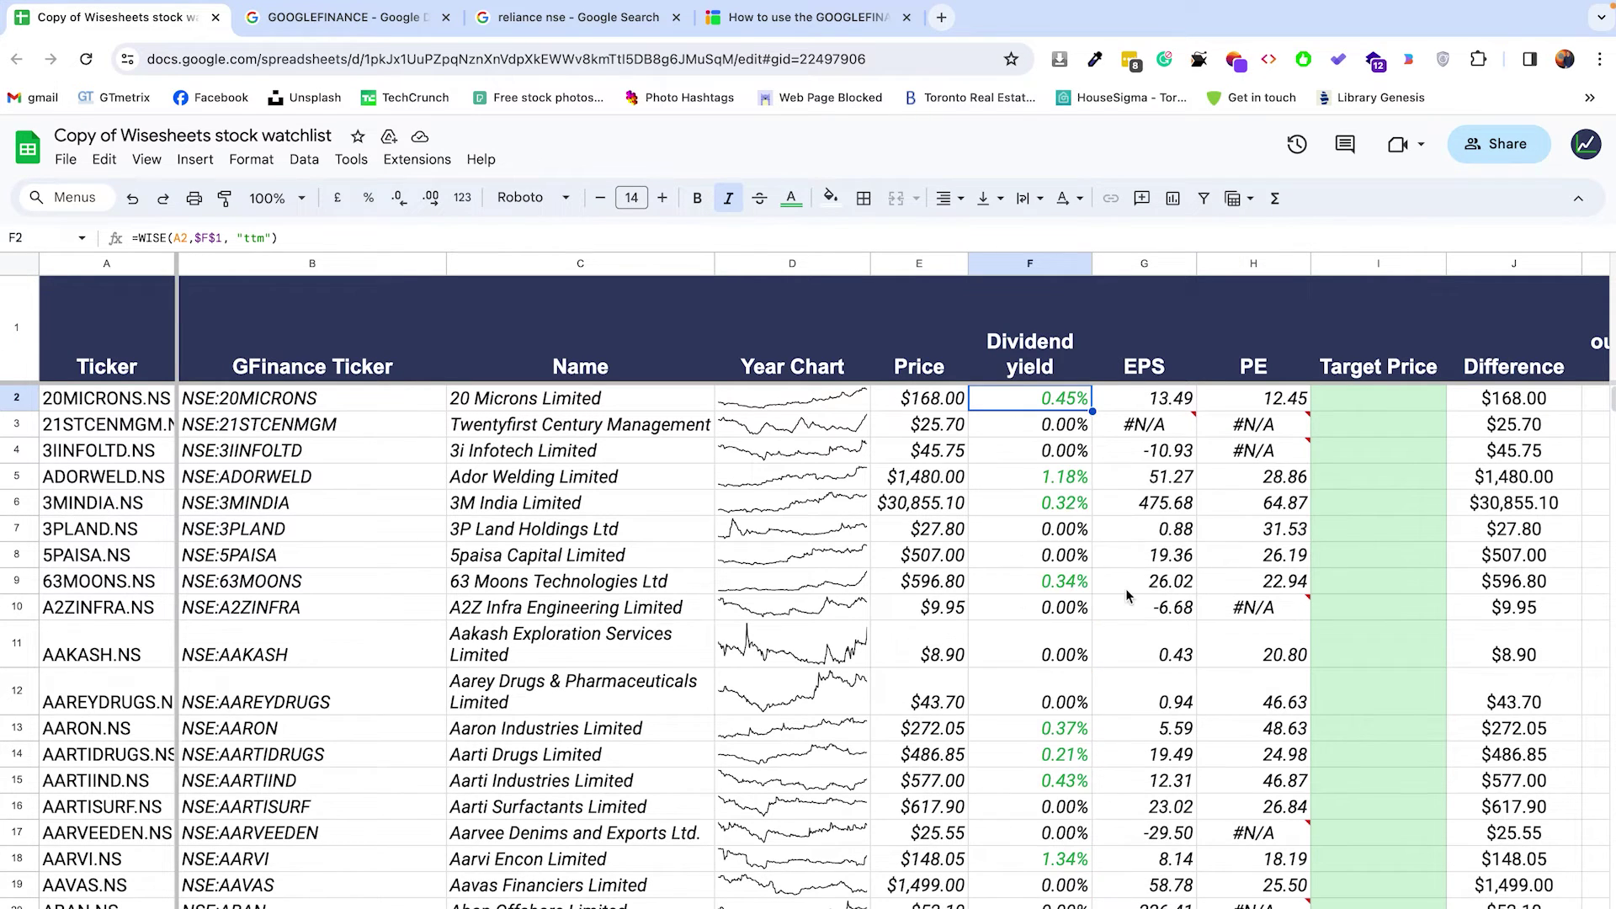
- Look over the filled Dividend yield column and inspect the formula in F27 for ABSLNN50ET.NS
{"action": "scroll", "coordinate": [1128, 595], "scroll_direction": "down", "scroll_amount": 6}
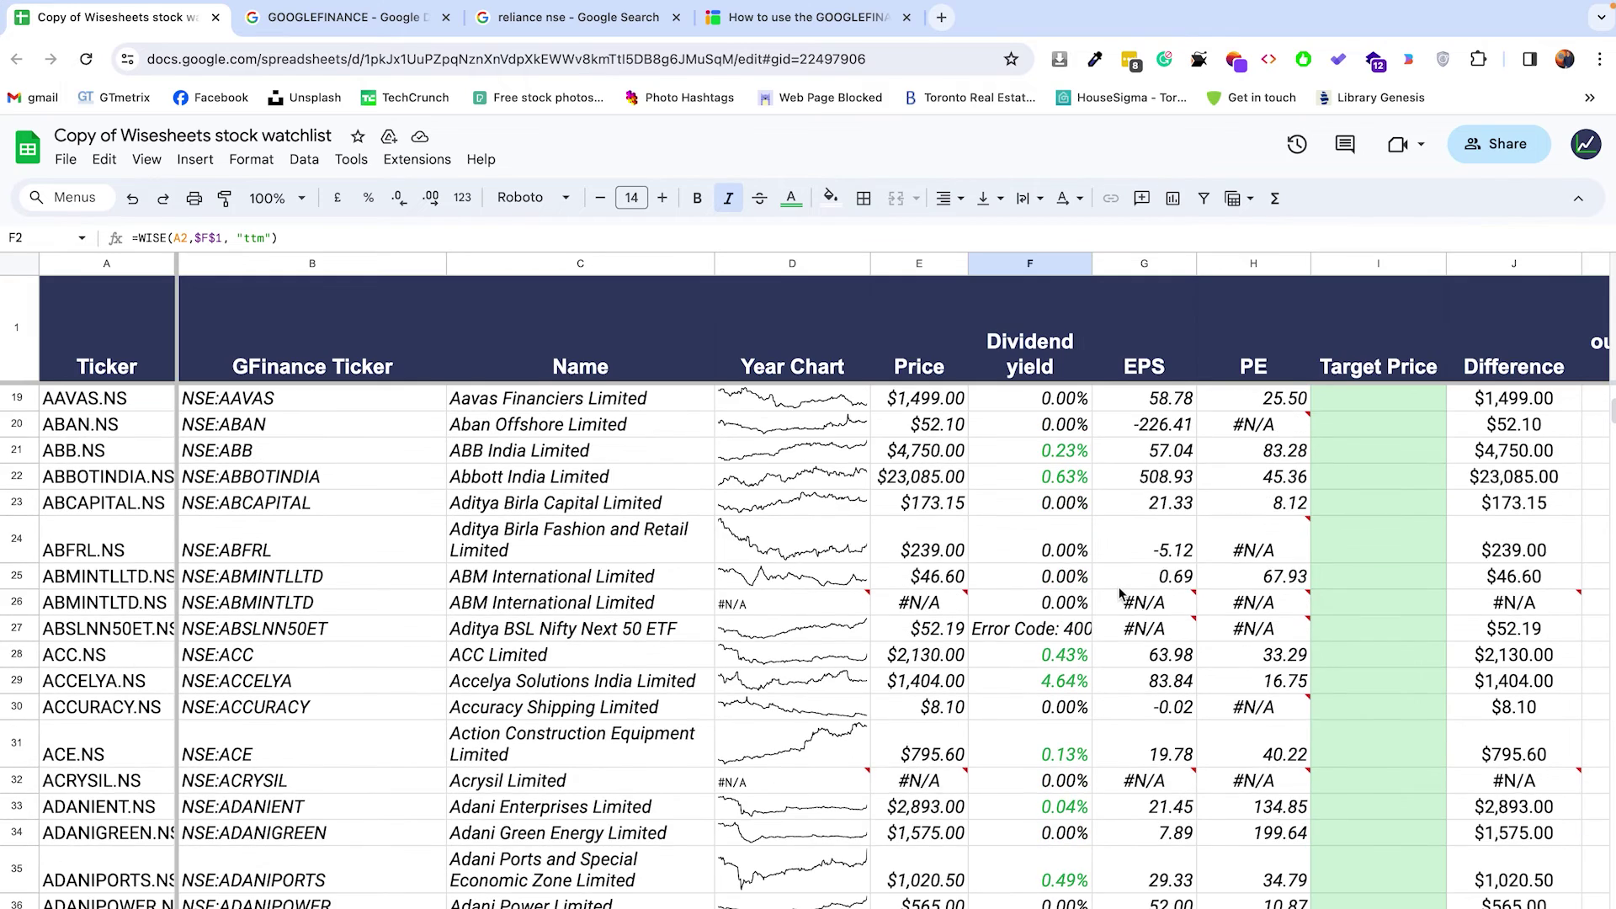
{"action": "scroll", "coordinate": [1120, 593], "scroll_direction": "down", "scroll_amount": 1}
{"action": "left_click", "coordinate": [1061, 552]}
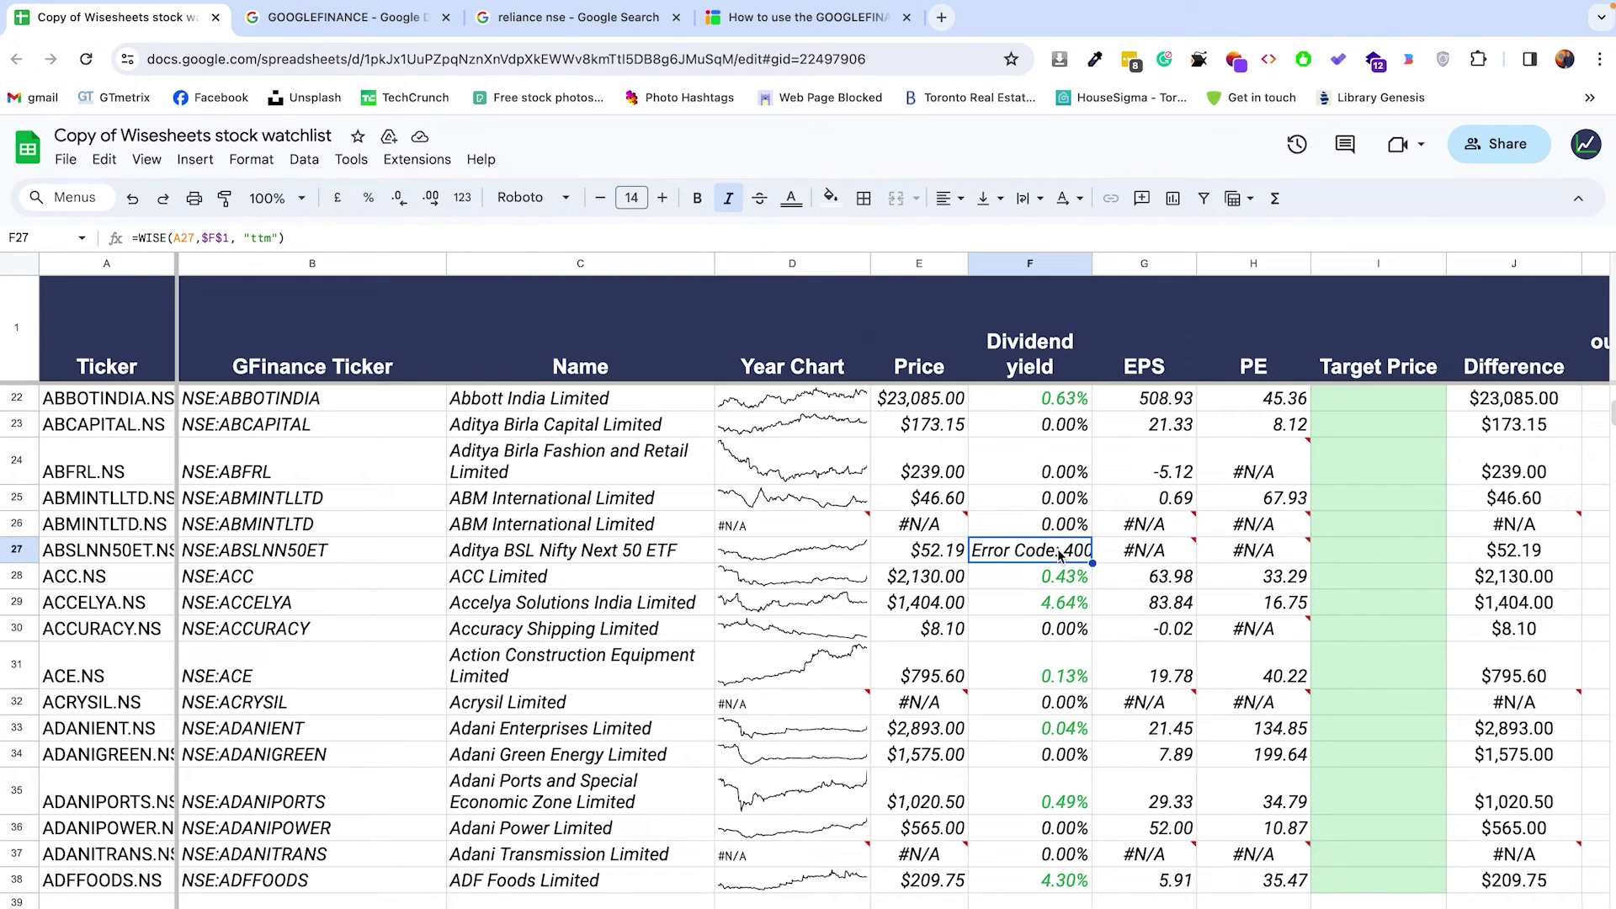
- Replace the EPS header in G1 with "Revenue"
{"action": "scroll", "coordinate": [1057, 690], "scroll_direction": "down", "scroll_amount": 1}
{"action": "left_click", "coordinate": [1074, 779]}
{"action": "scroll", "coordinate": [1074, 781], "scroll_direction": "up", "scroll_amount": 2}
{"action": "scroll", "coordinate": [1074, 781], "scroll_direction": "up", "scroll_amount": 5}
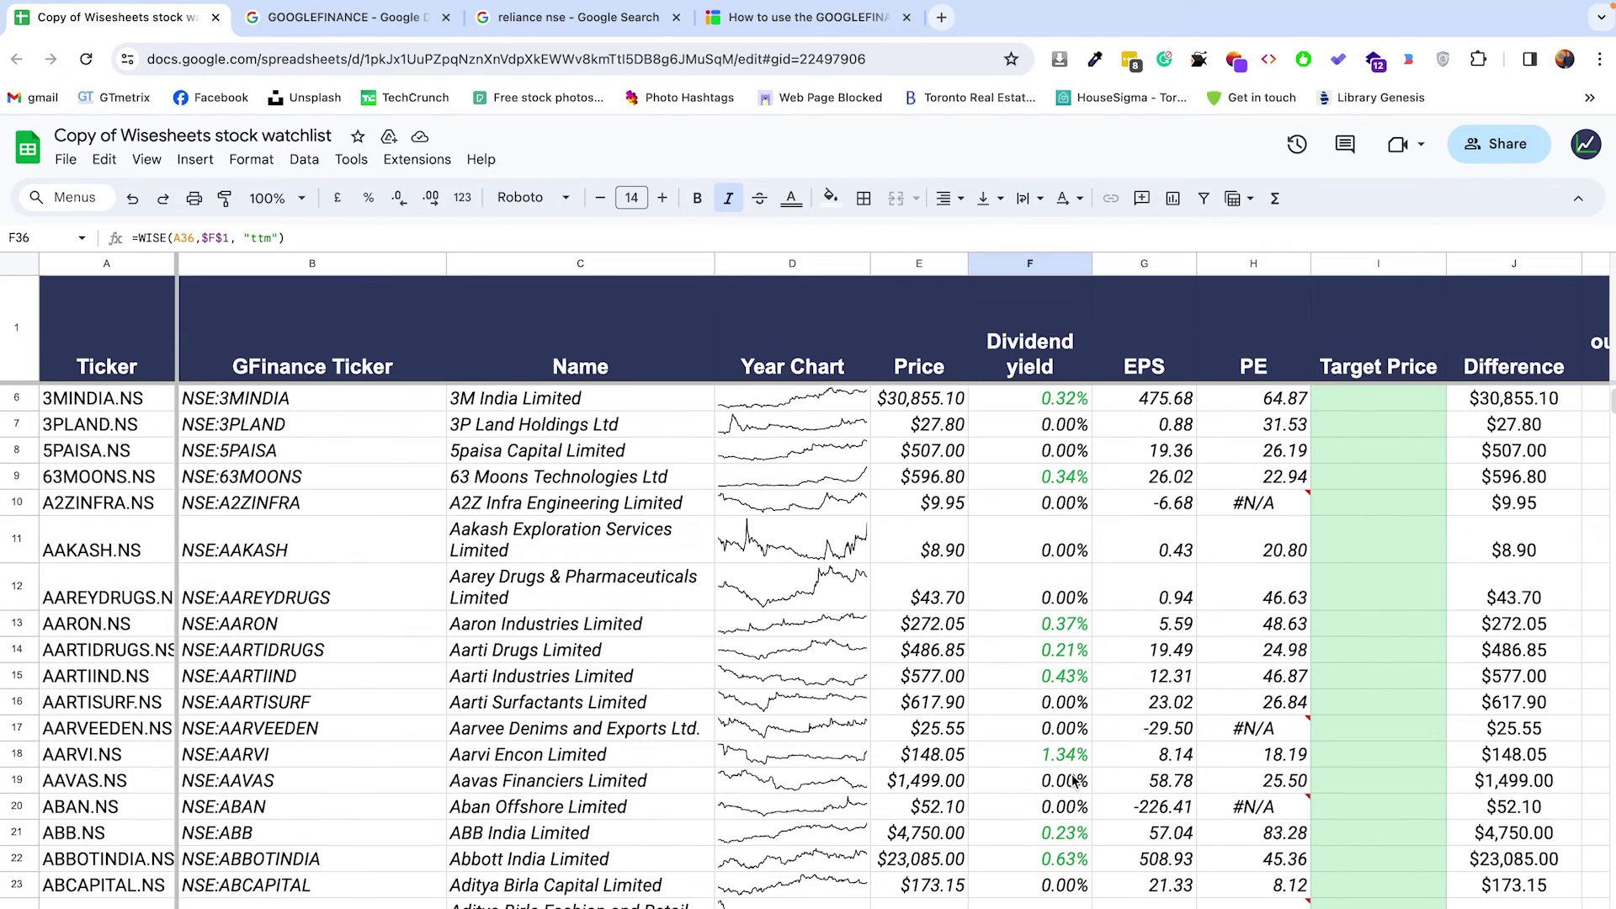
{"action": "scroll", "coordinate": [1074, 775], "scroll_direction": "up", "scroll_amount": 2}
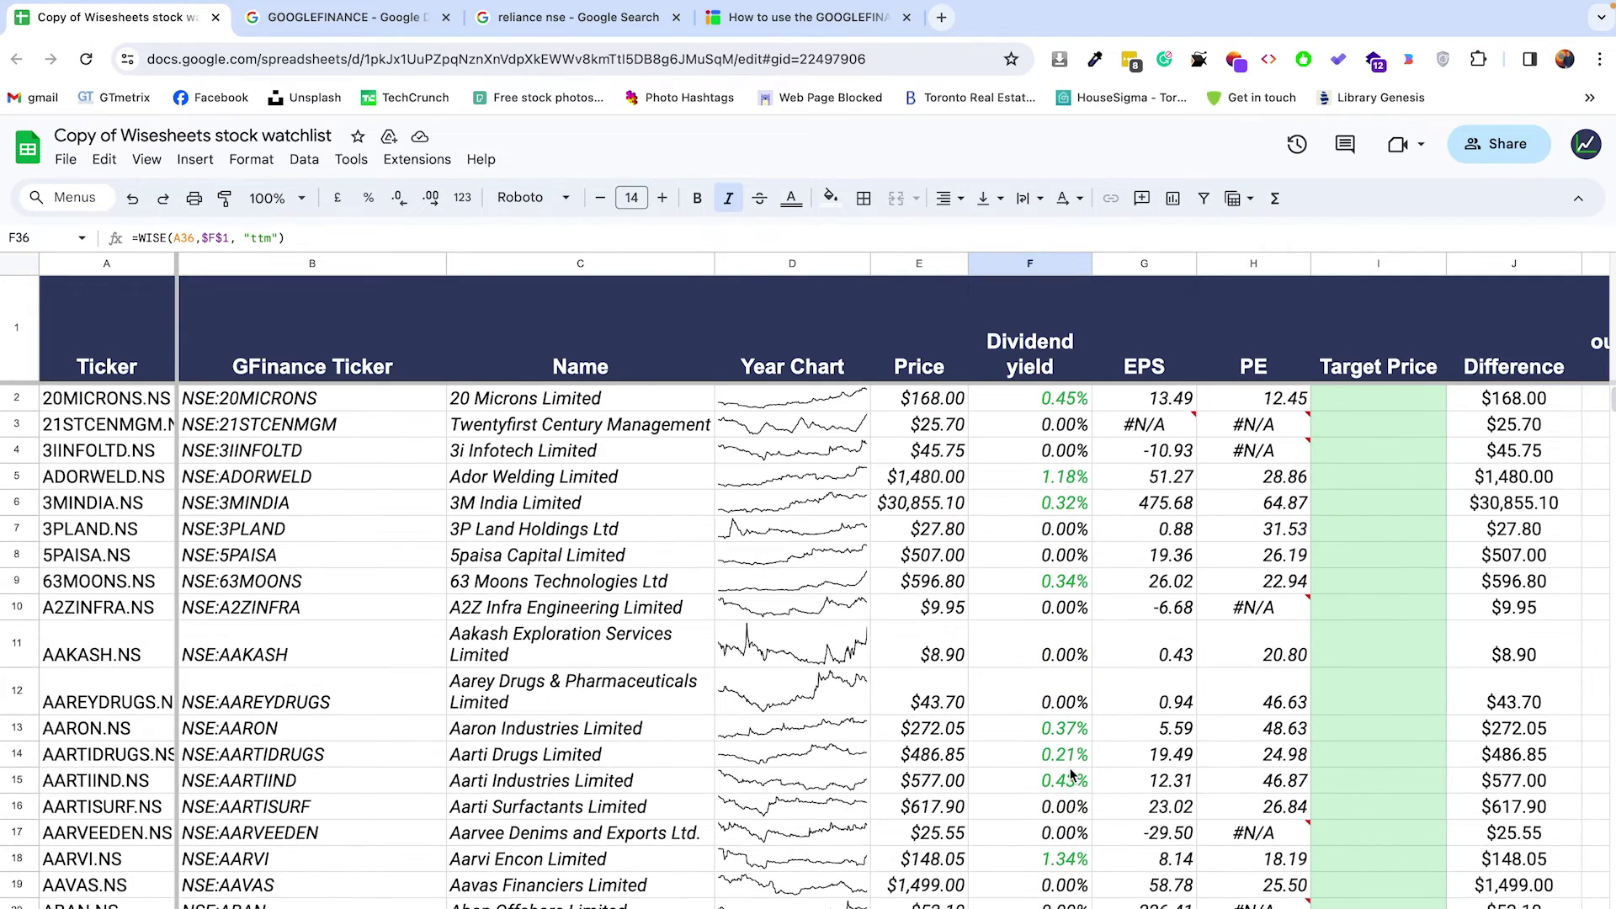
{"action": "left_click", "coordinate": [1172, 375]}
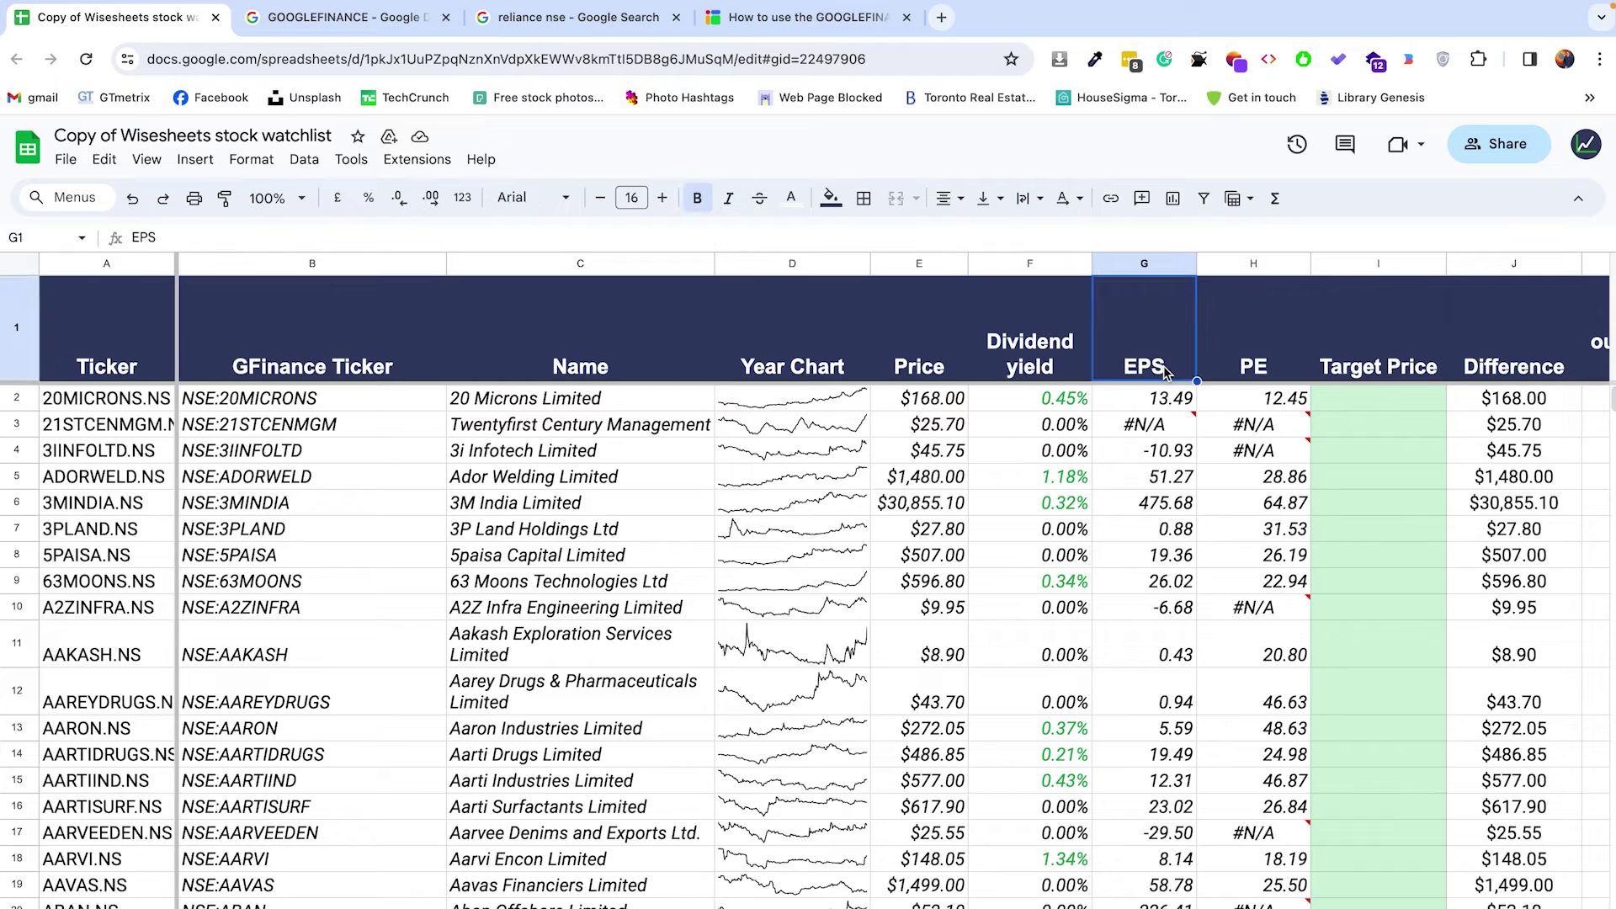
{"action": "type", "text": "Re"}
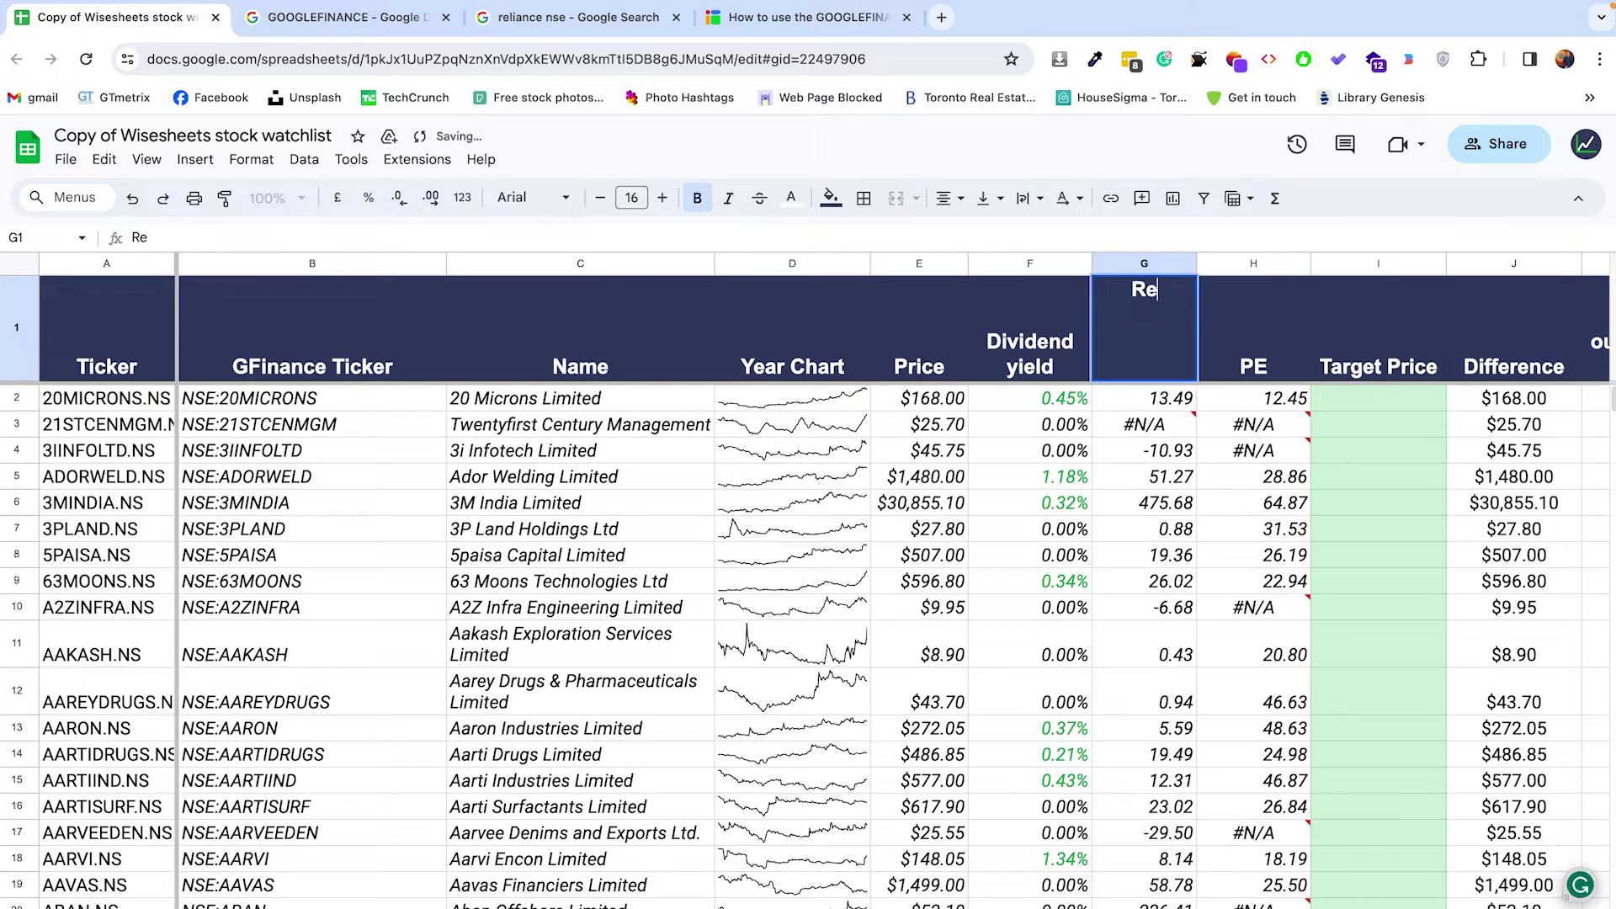
{"action": "type", "text": "venue"}
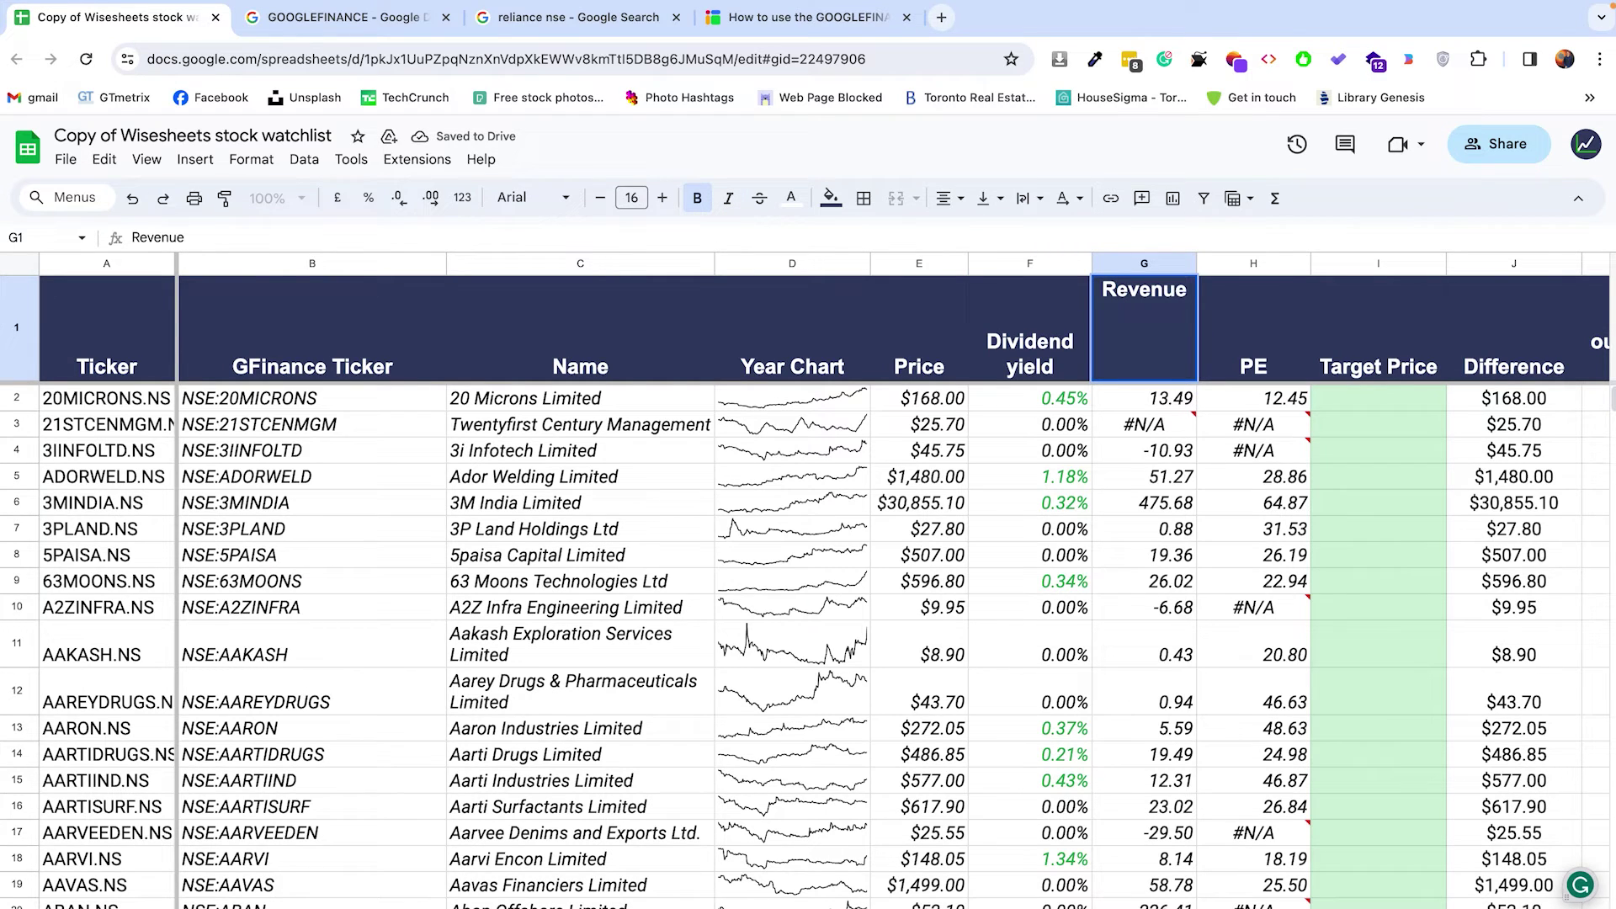
{"action": "key", "text": "Return"}
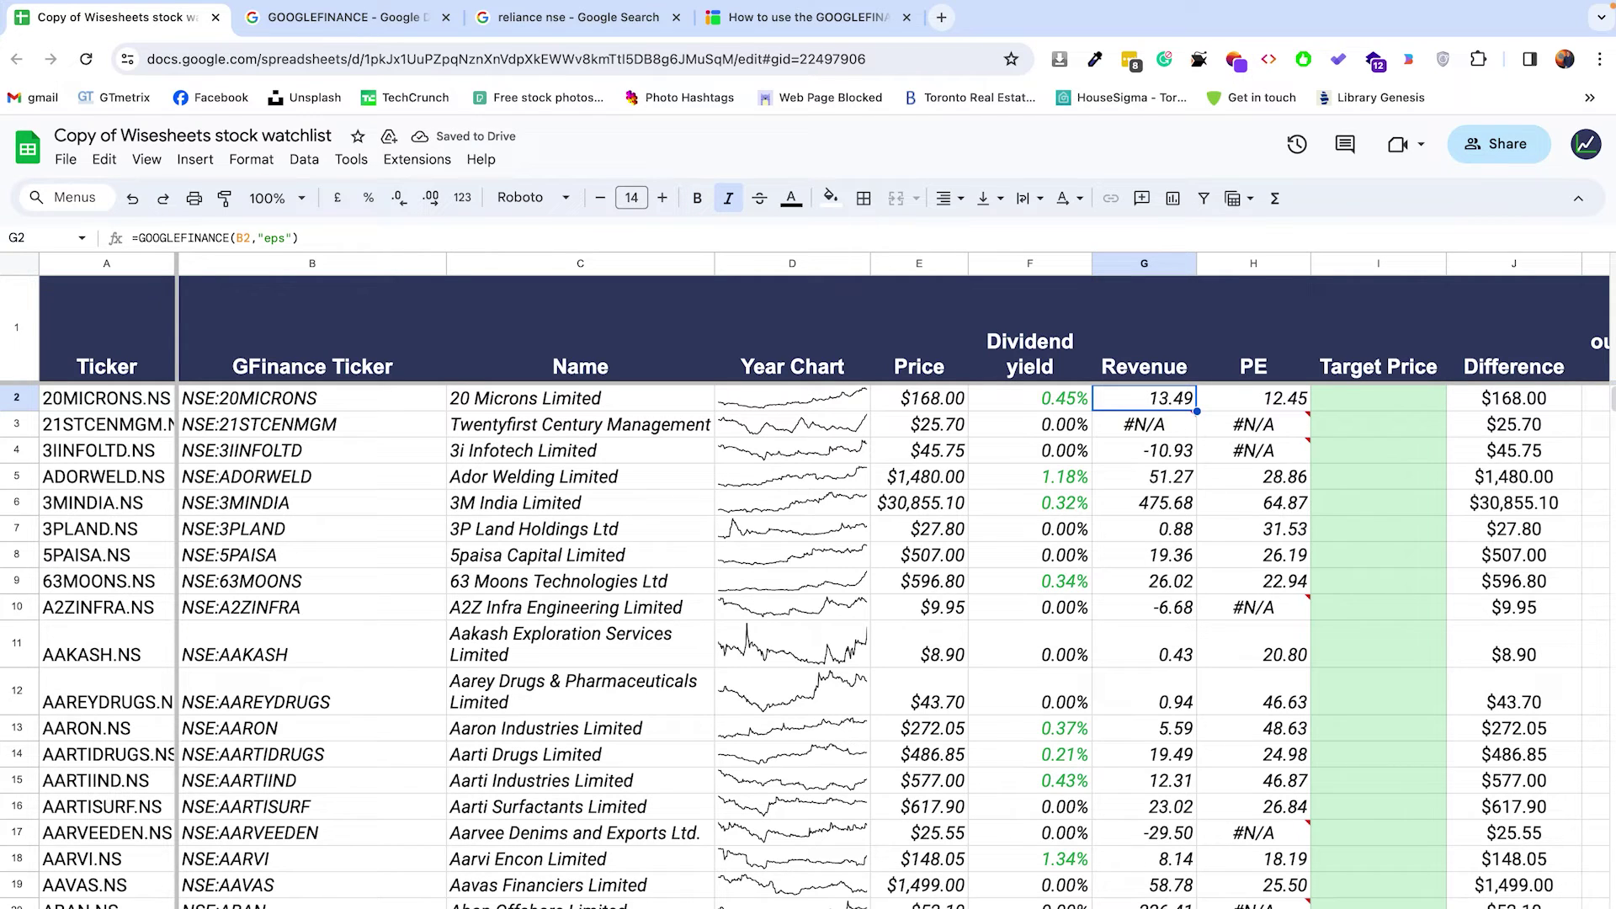
- Enter =WISE(A2,$G$1, 2022) in Revenue cell G2, with the header reference made absolute
{"action": "type", "text": "=wise"}
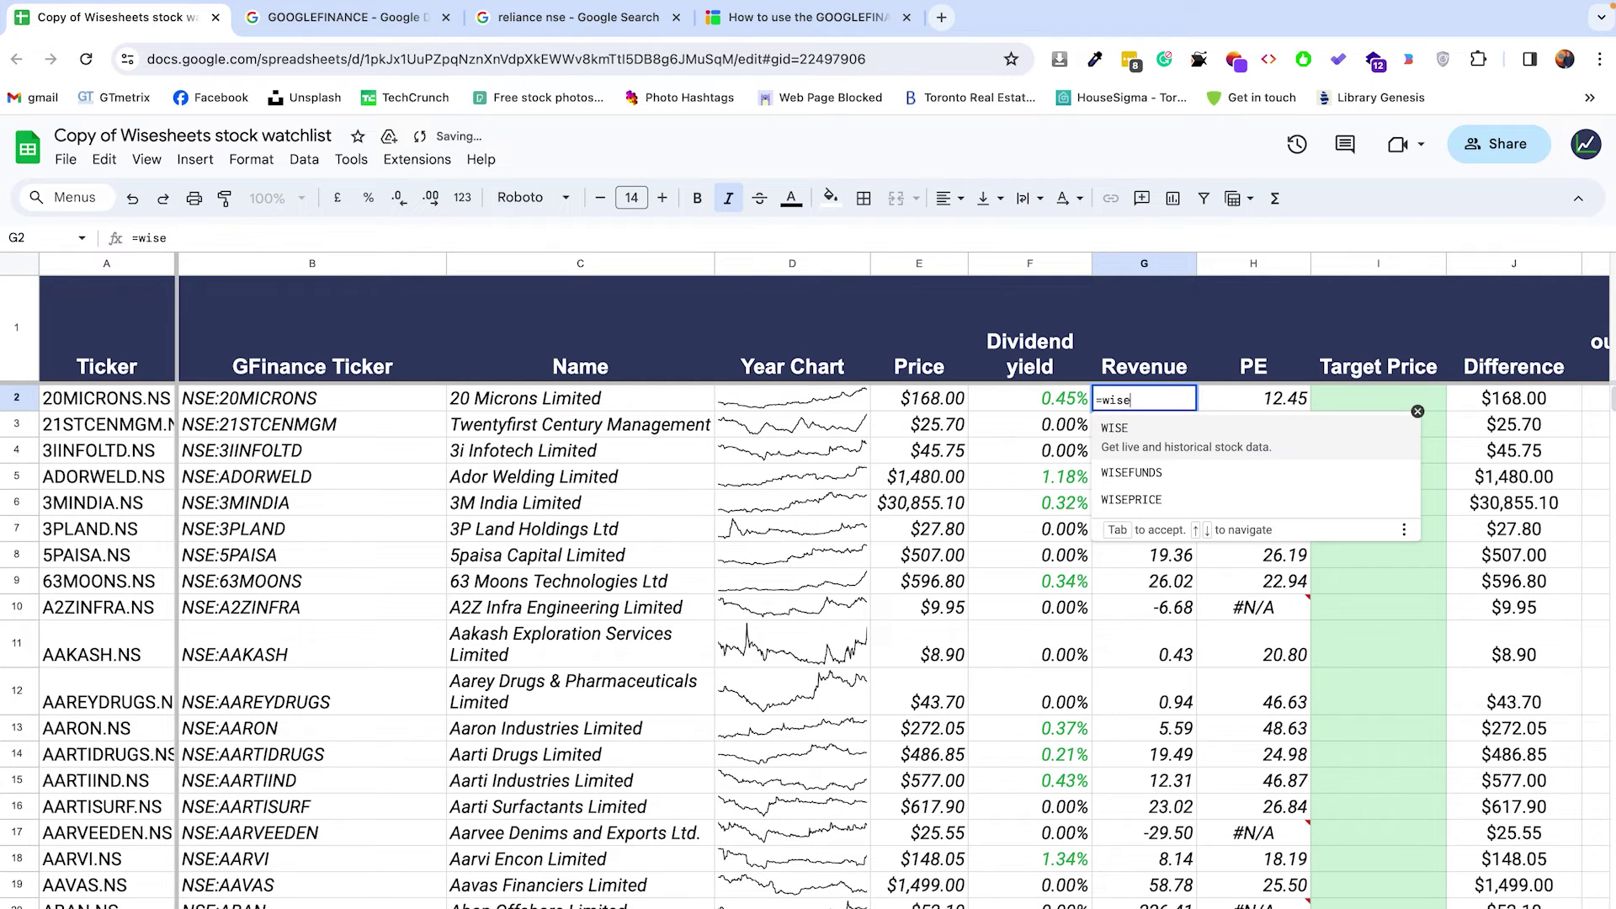
{"action": "key", "text": "Tab"}
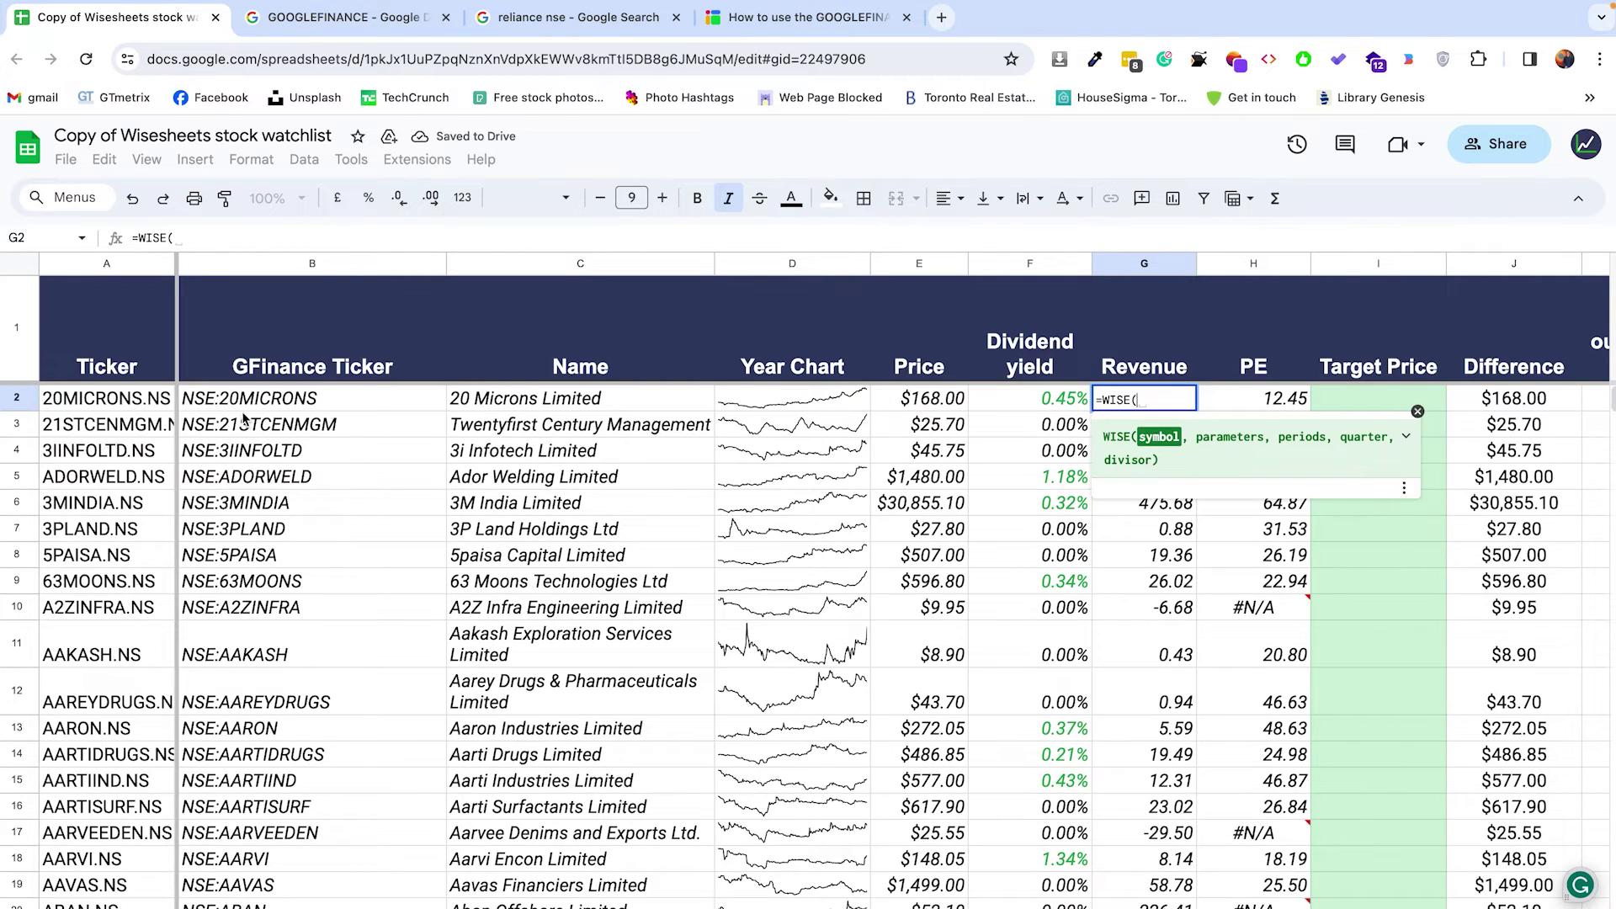
{"action": "left_click", "coordinate": [98, 405]}
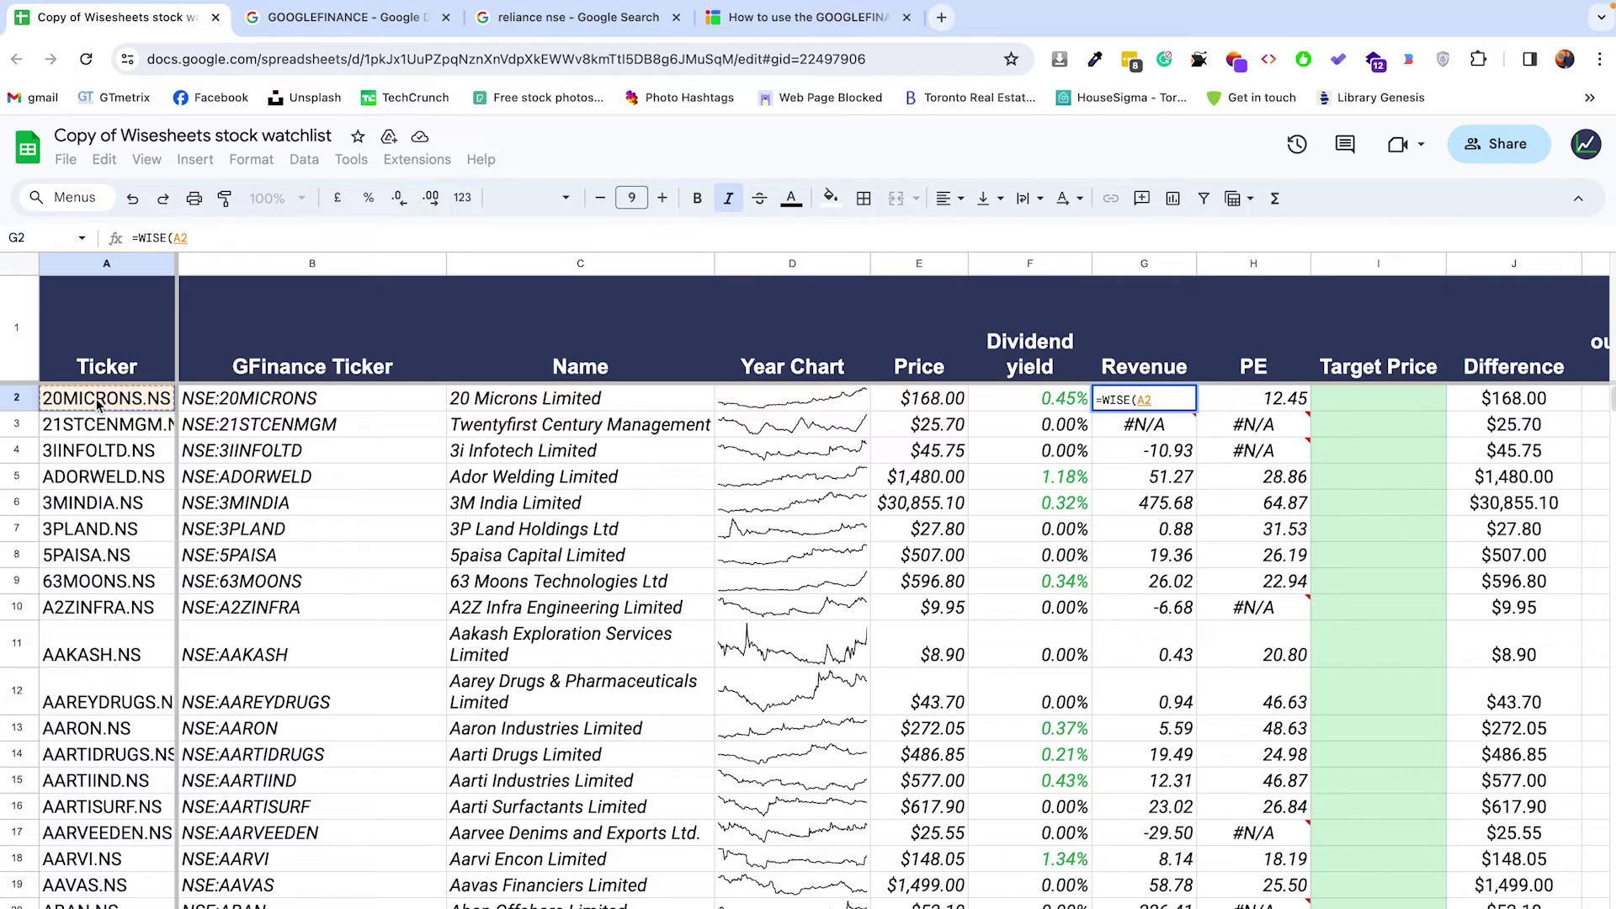
{"action": "type", "text": ","}
{"action": "left_click", "coordinate": [1135, 370]}
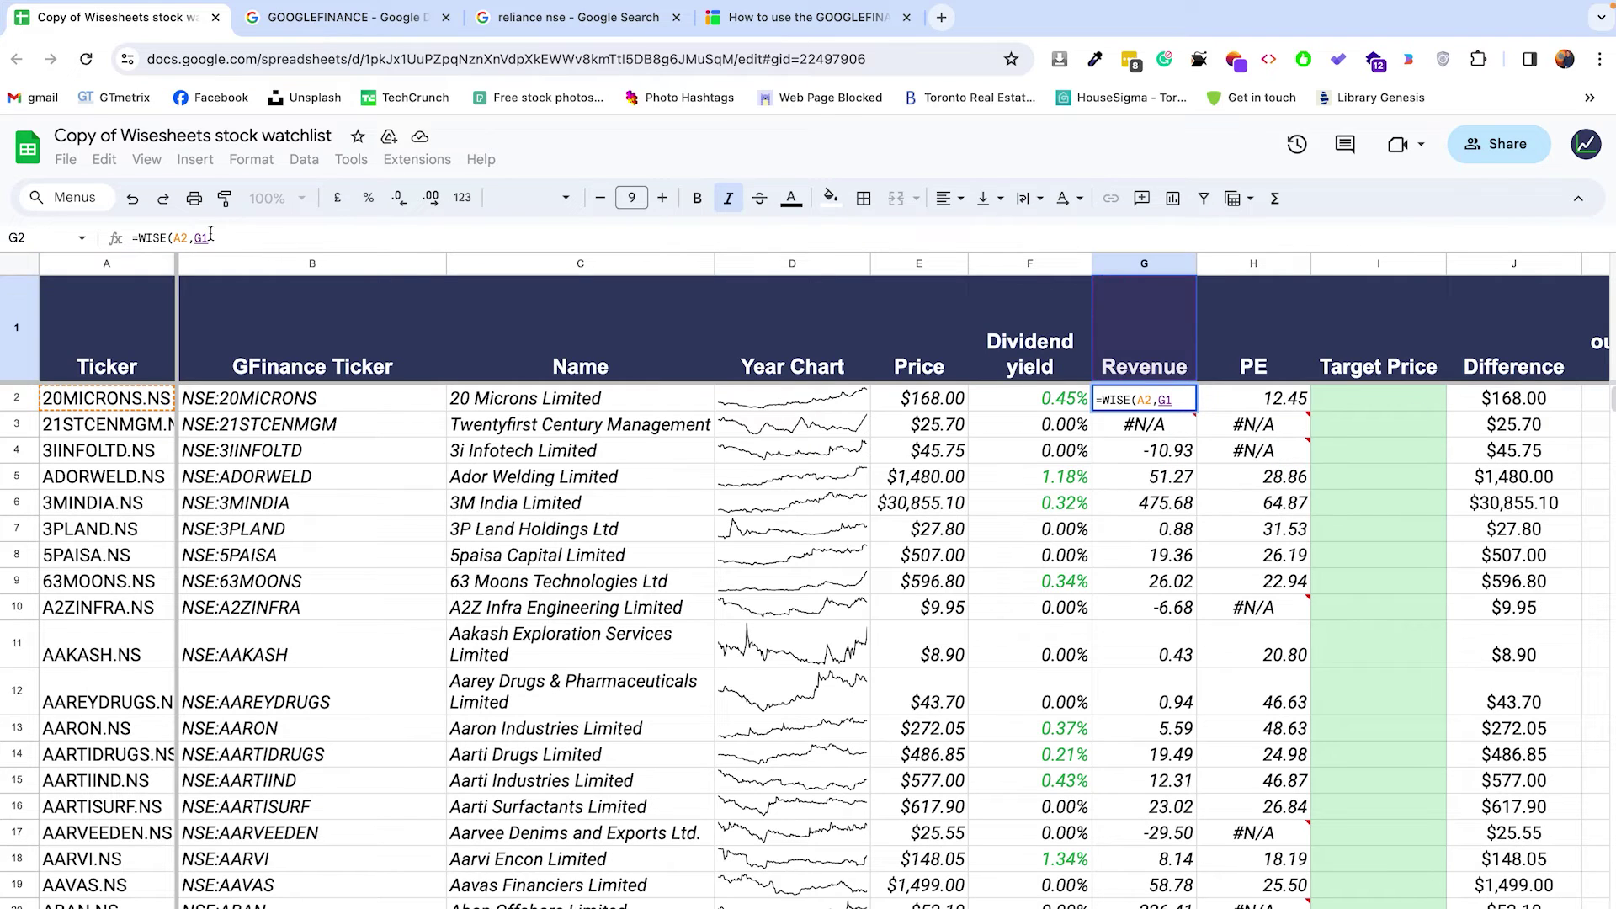
{"action": "key", "text": "F4"}
{"action": "type", "text": ", 2022)"}
{"action": "key", "text": "Return"}
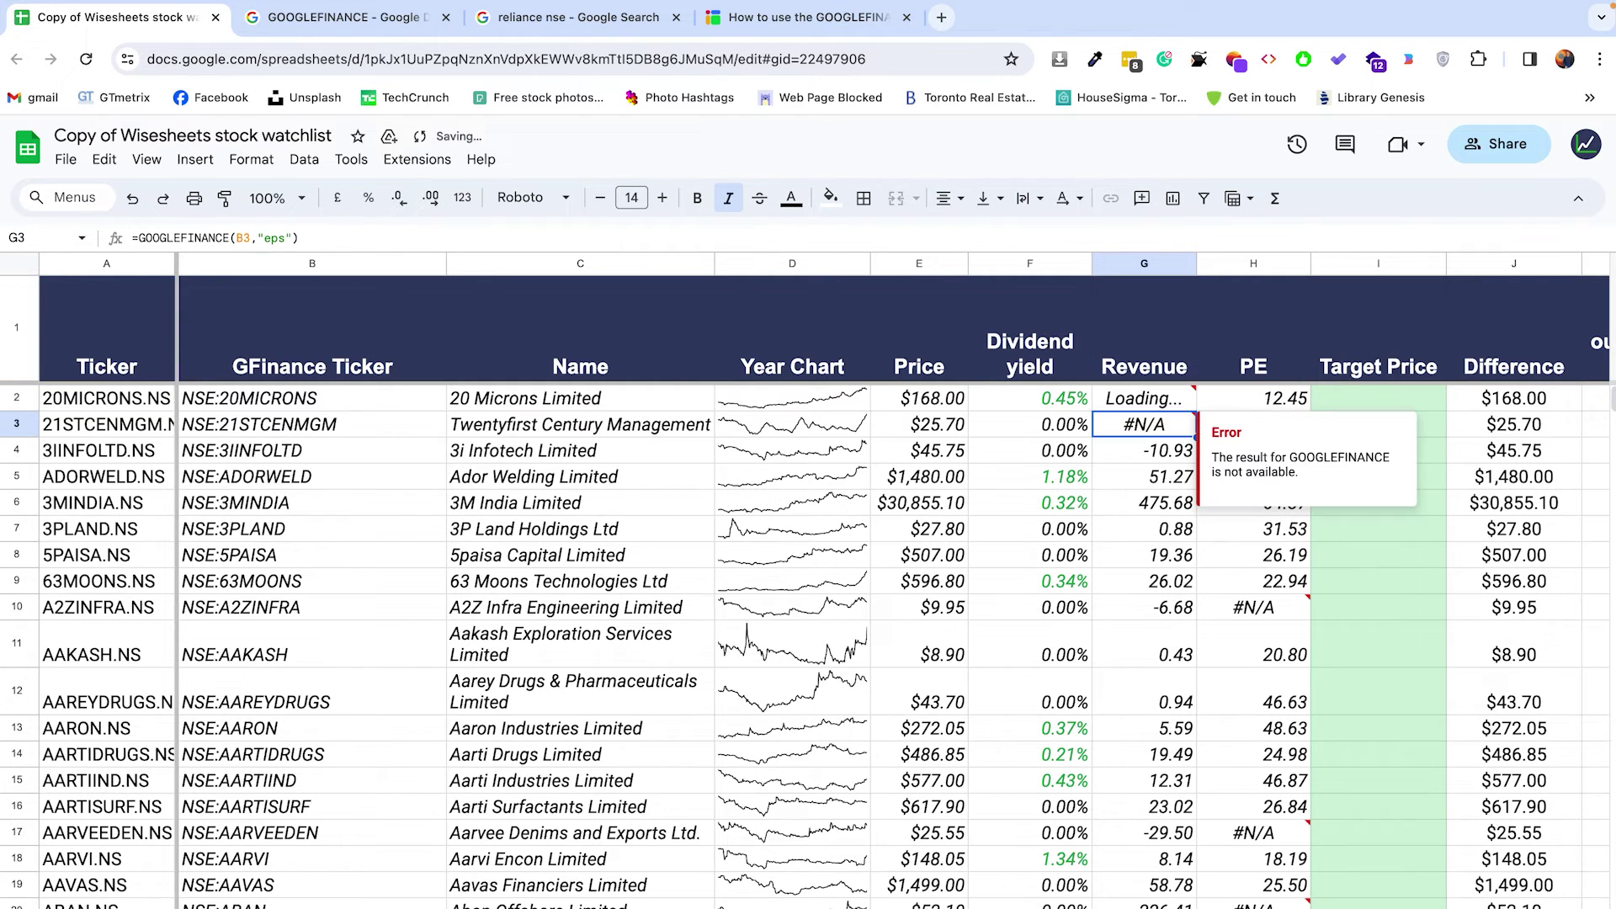
- Fill the G2 formula down the Revenue column through row 38 and fit the column's width to its contents
{"action": "left_click", "coordinate": [1150, 405]}
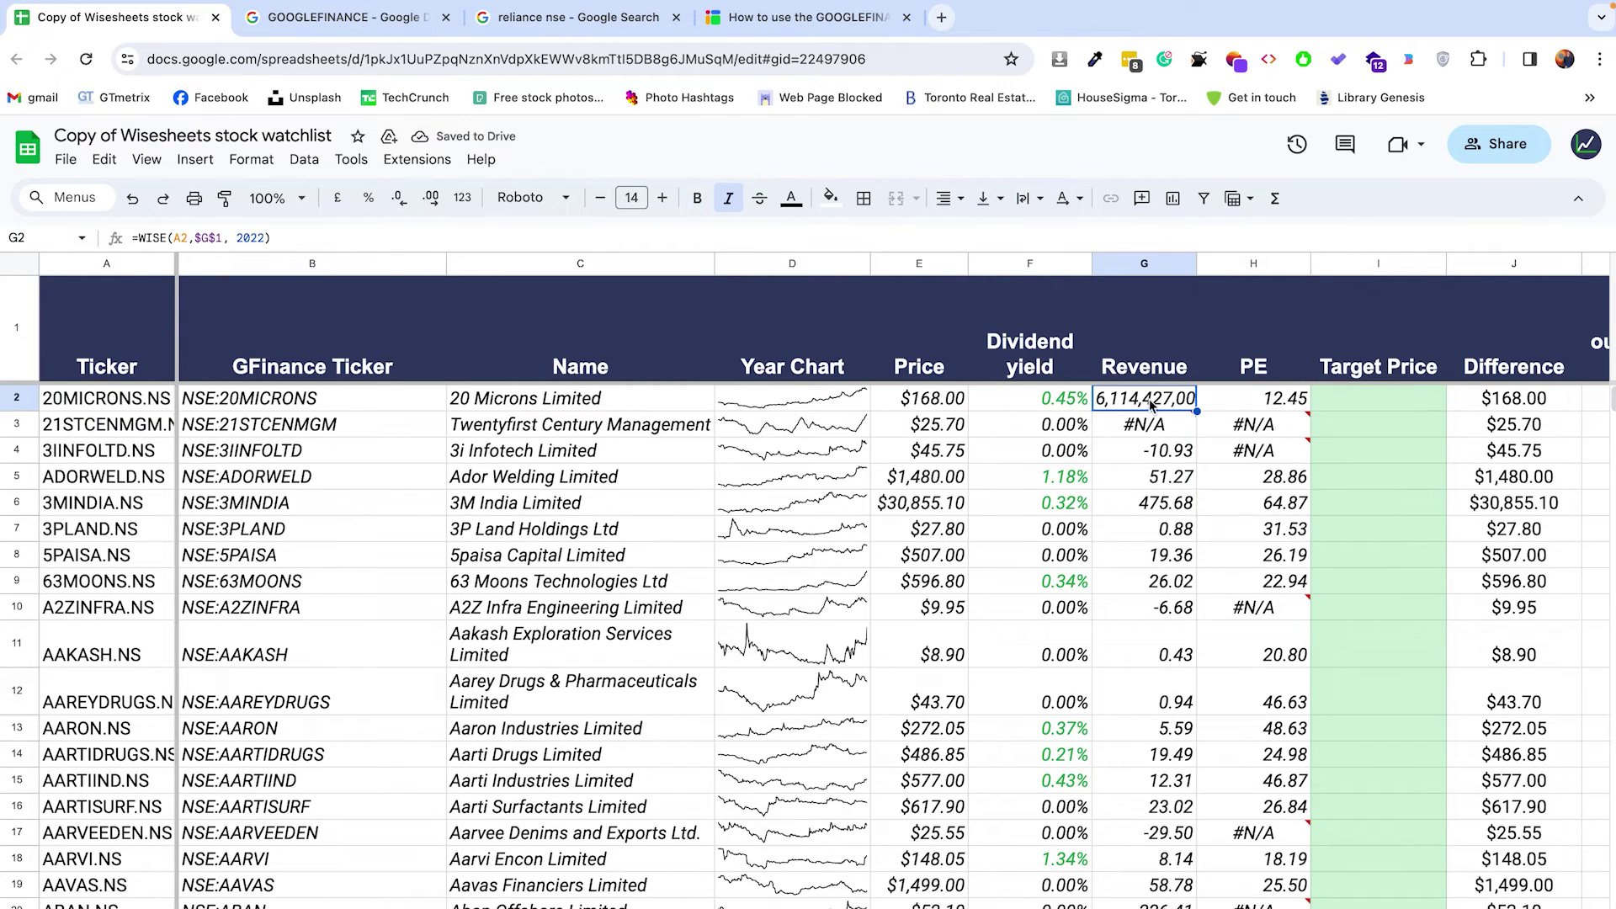
{"action": "left_click_drag", "start_coordinate": [1198, 408], "coordinate": [1169, 565]}
{"action": "scroll", "coordinate": [1170, 566], "scroll_direction": "up", "scroll_amount": 10}
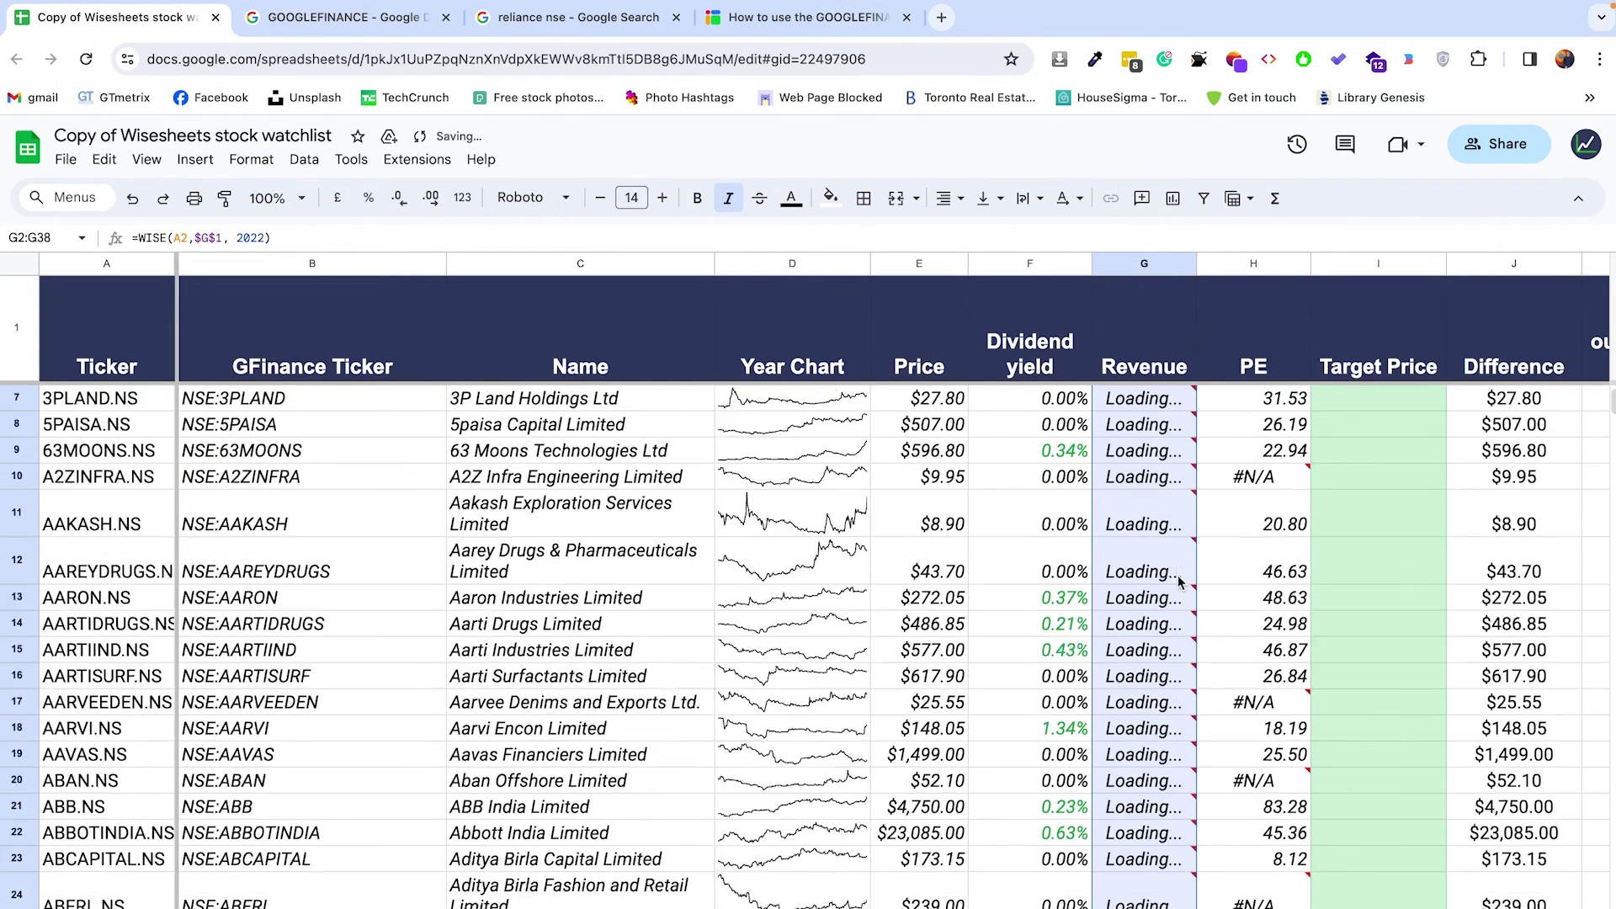
{"action": "double_click", "coordinate": [1196, 264]}
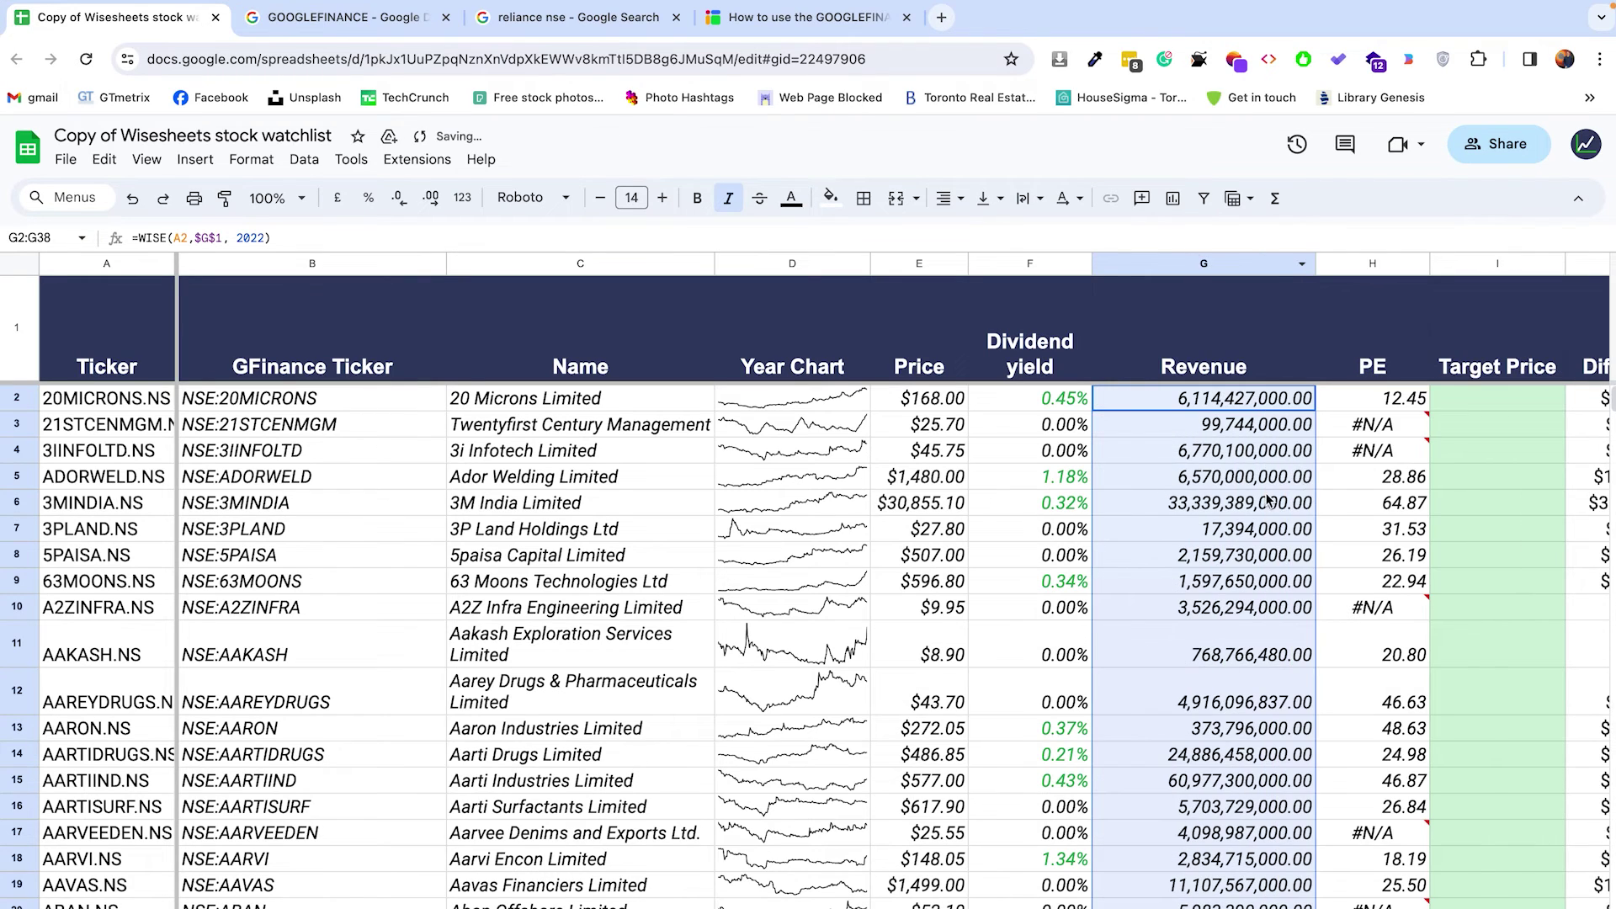
{"action": "left_click", "coordinate": [1265, 503]}
{"action": "scroll", "coordinate": [1265, 500], "scroll_direction": "down", "scroll_amount": 7}
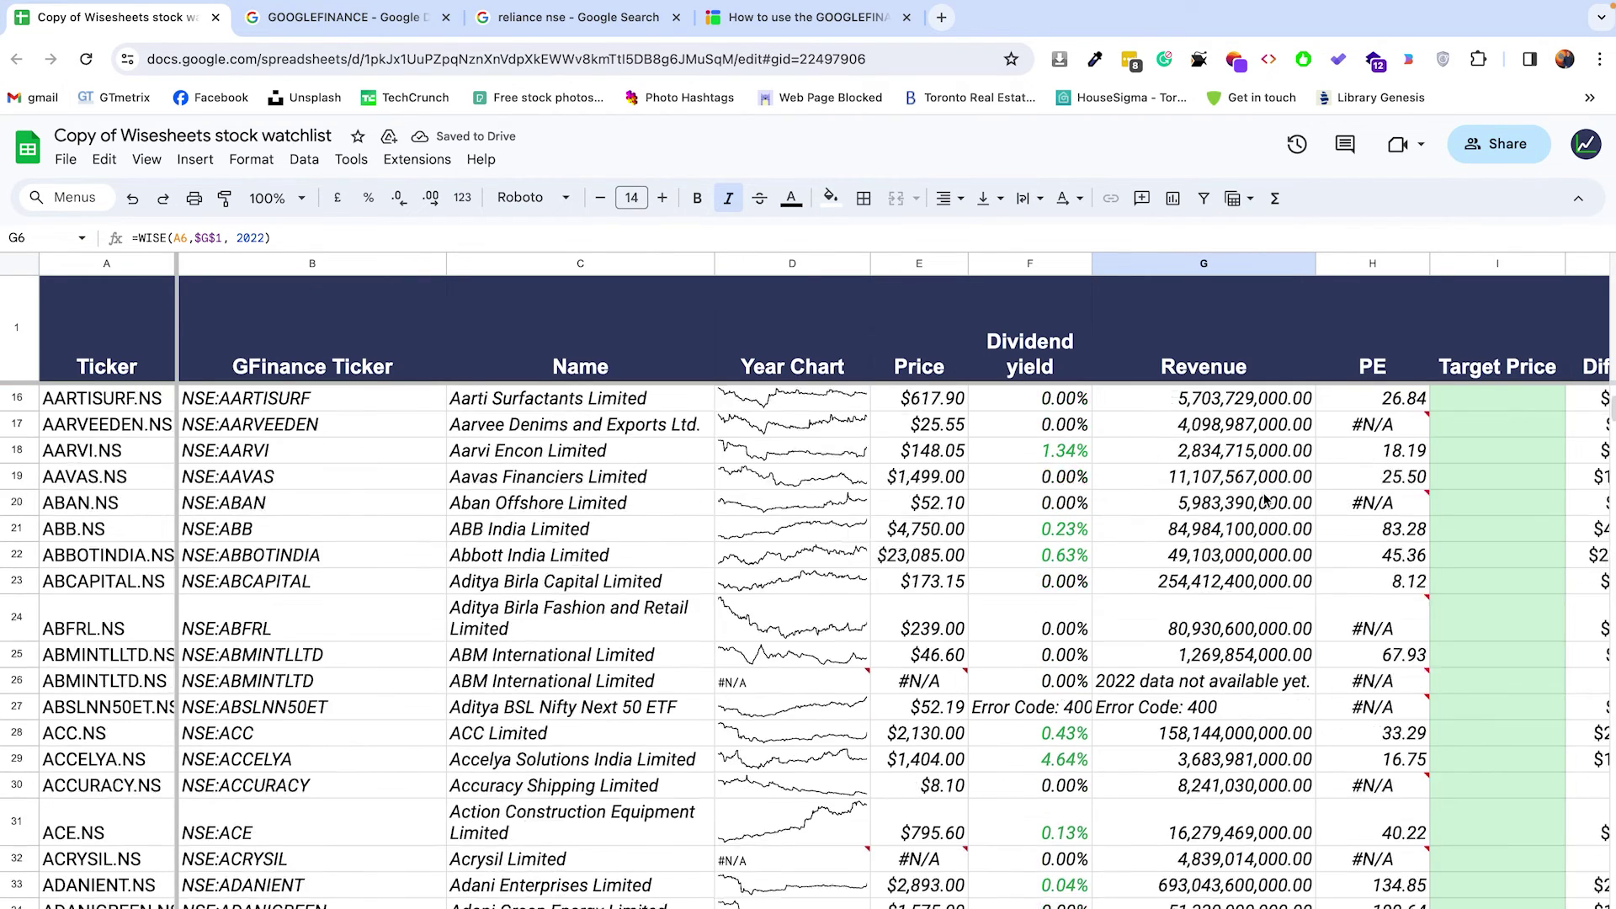
{"action": "scroll", "coordinate": [1265, 500], "scroll_direction": "up", "scroll_amount": 7}
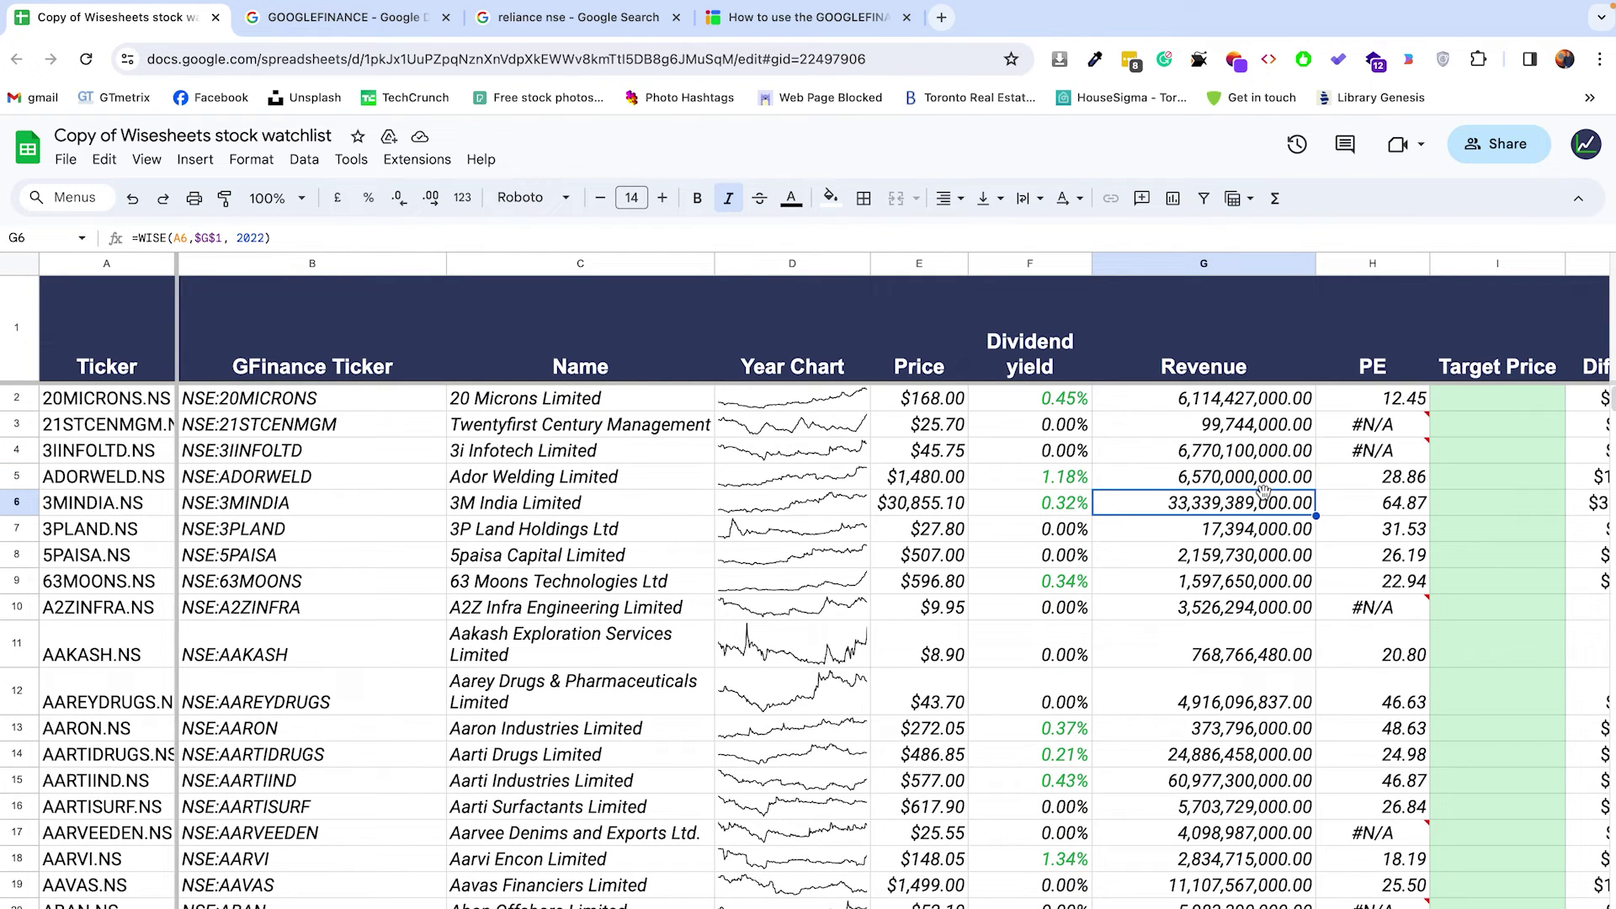
- Replace the Revenue header in G1 with "ROIC" and look over the recalculated column
{"action": "left_click", "coordinate": [1239, 368]}
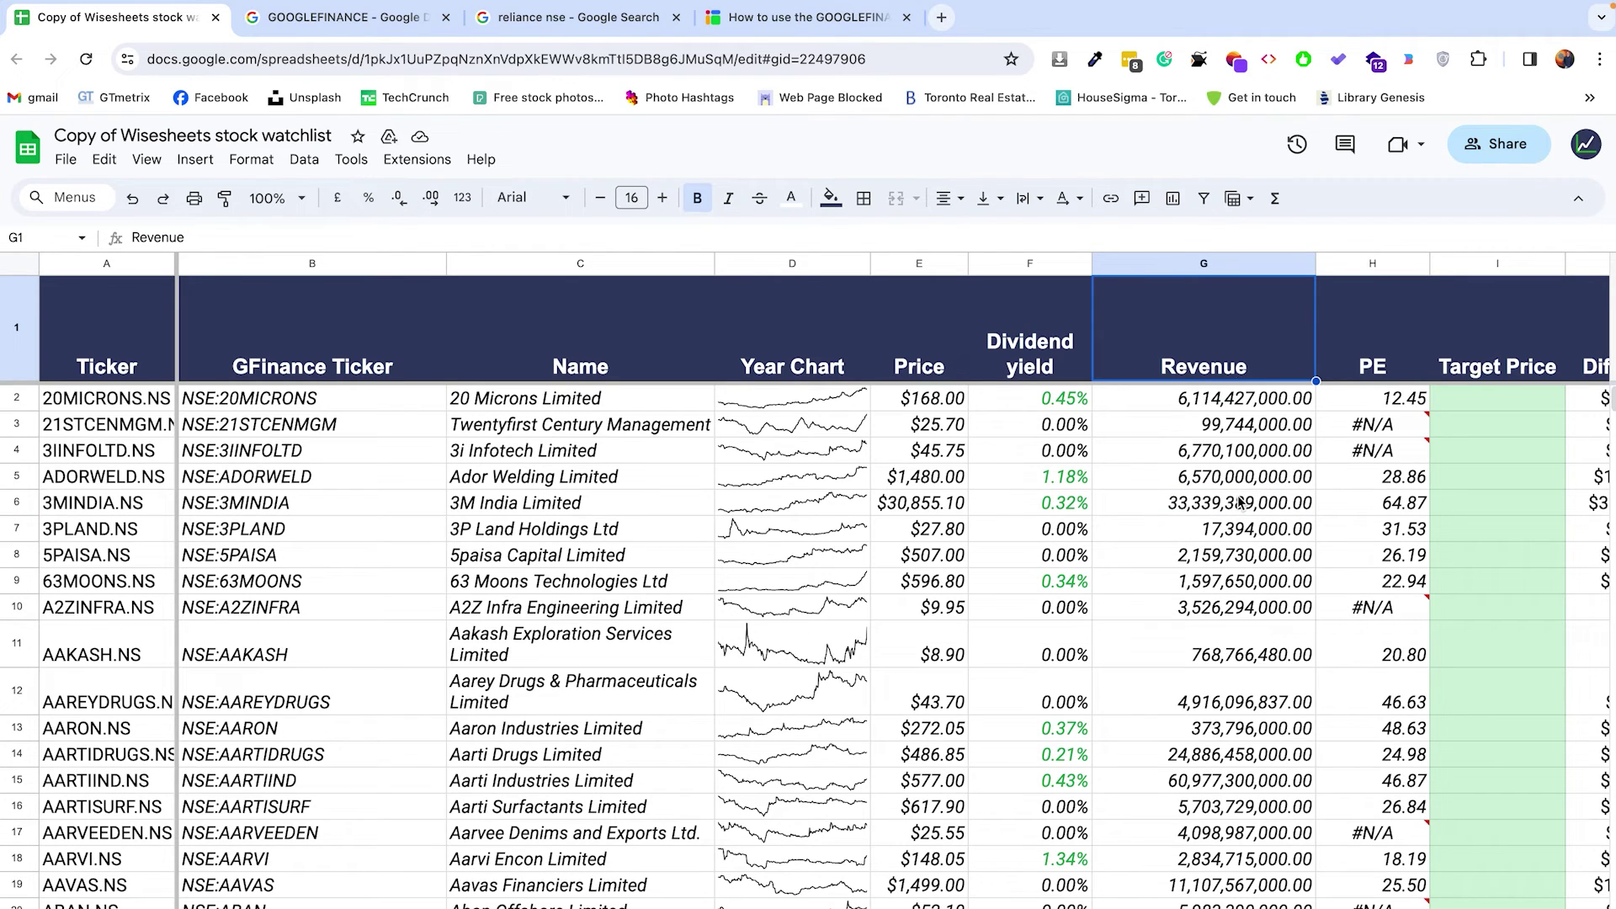
{"action": "key", "text": "Delete"}
{"action": "type", "text": "ROIC"}
{"action": "key", "text": "Return"}
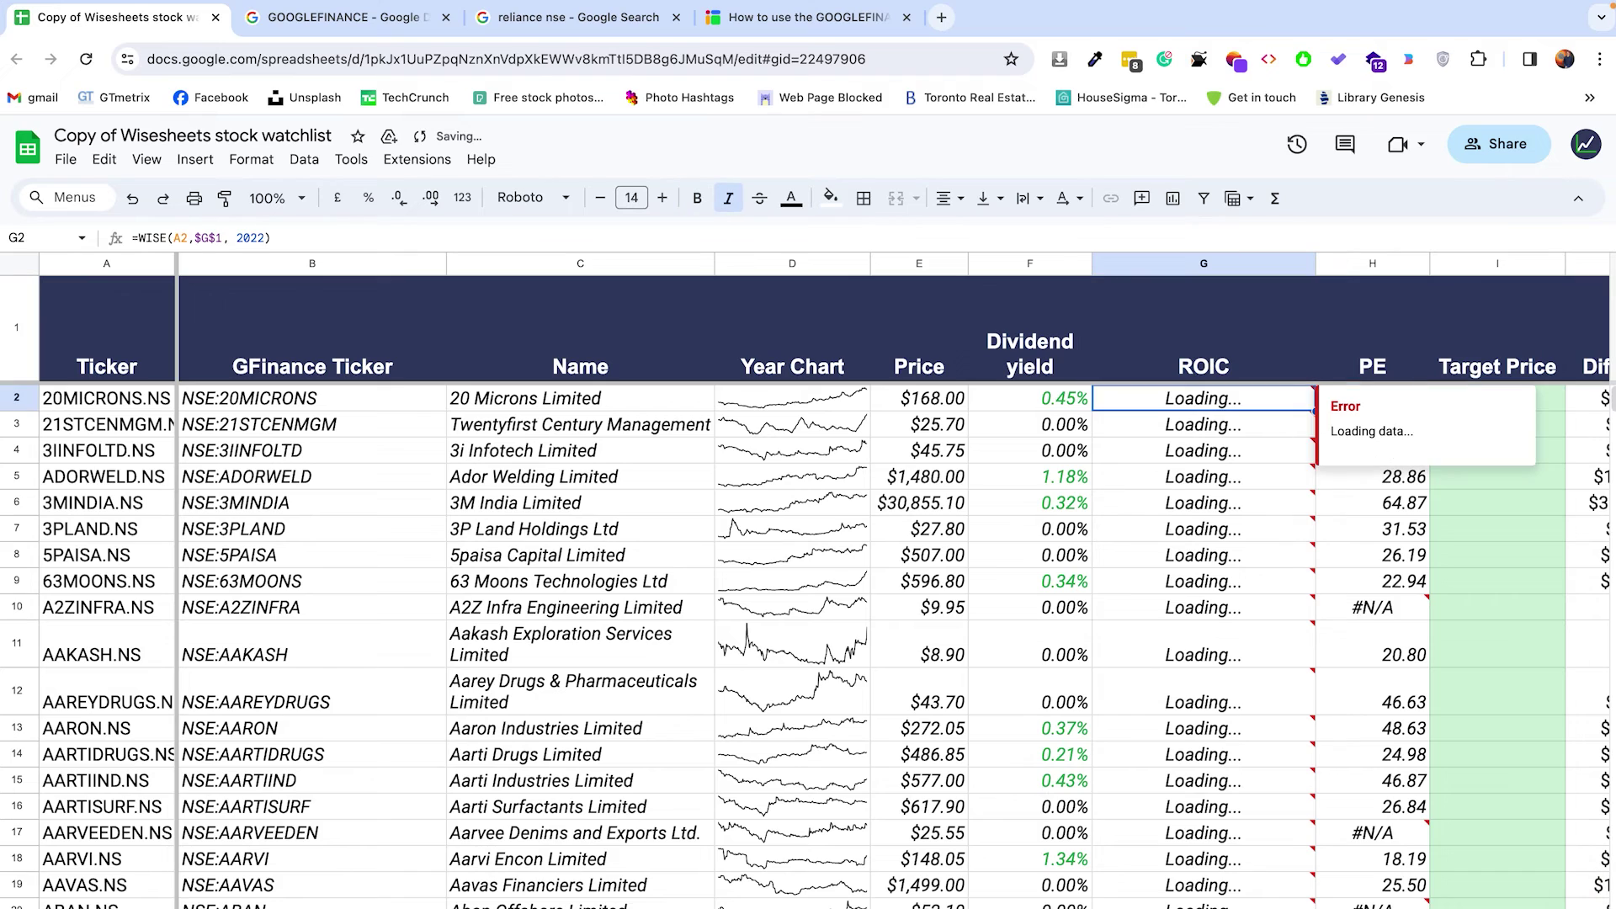
{"action": "key", "text": "Up"}
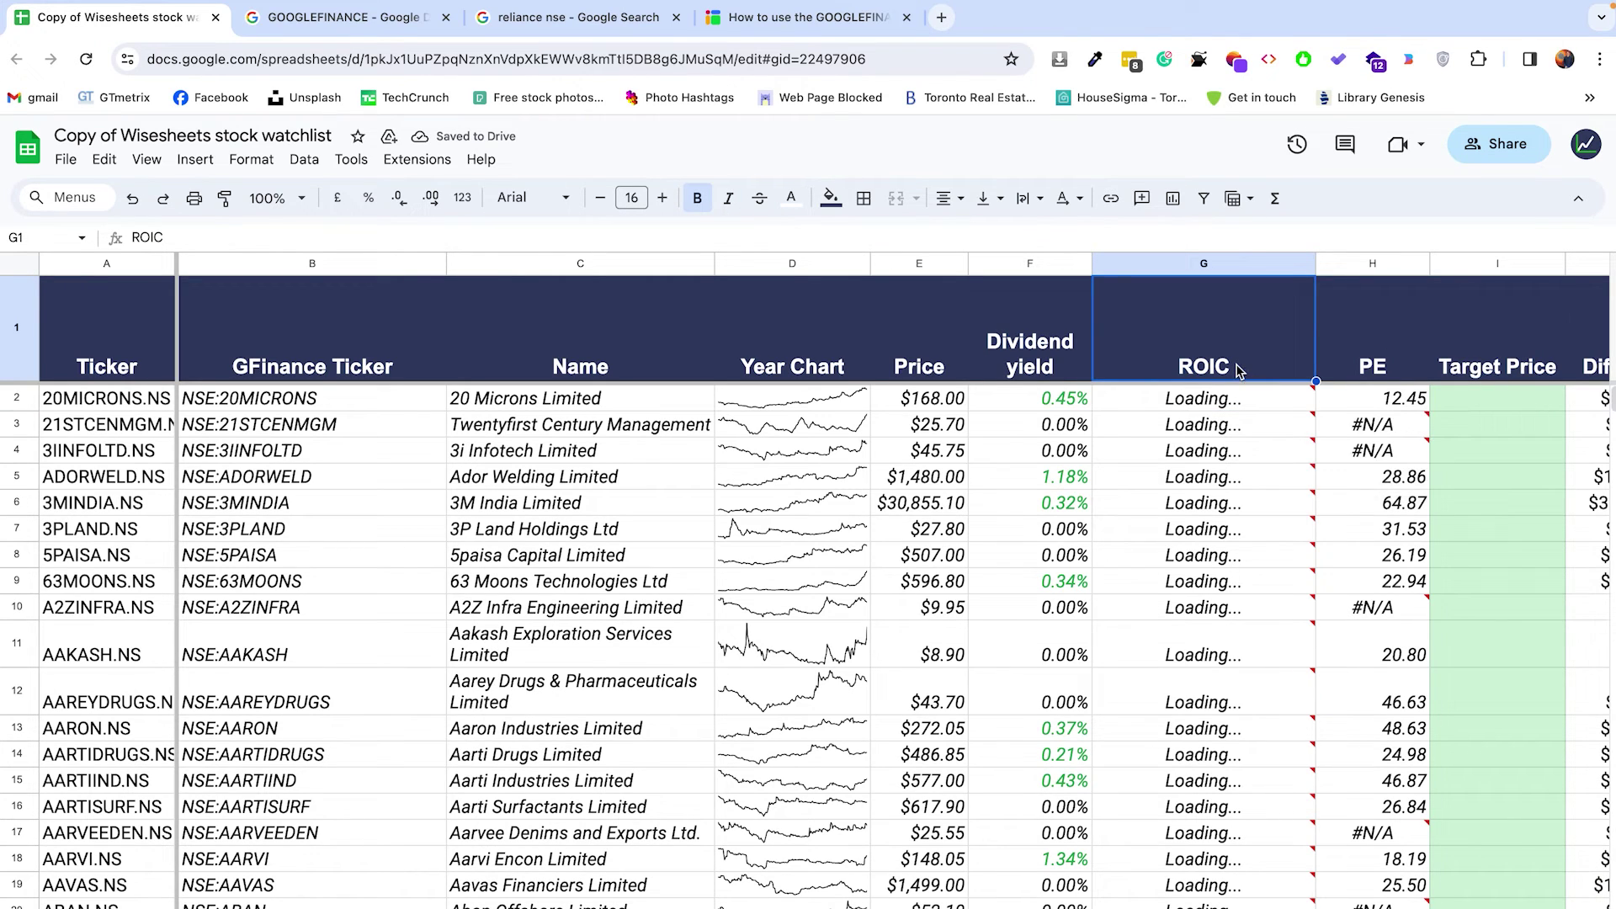
{"action": "scroll", "coordinate": [1236, 527], "scroll_direction": "down", "scroll_amount": 1}
{"action": "scroll", "coordinate": [1235, 527], "scroll_direction": "down", "scroll_amount": 6}
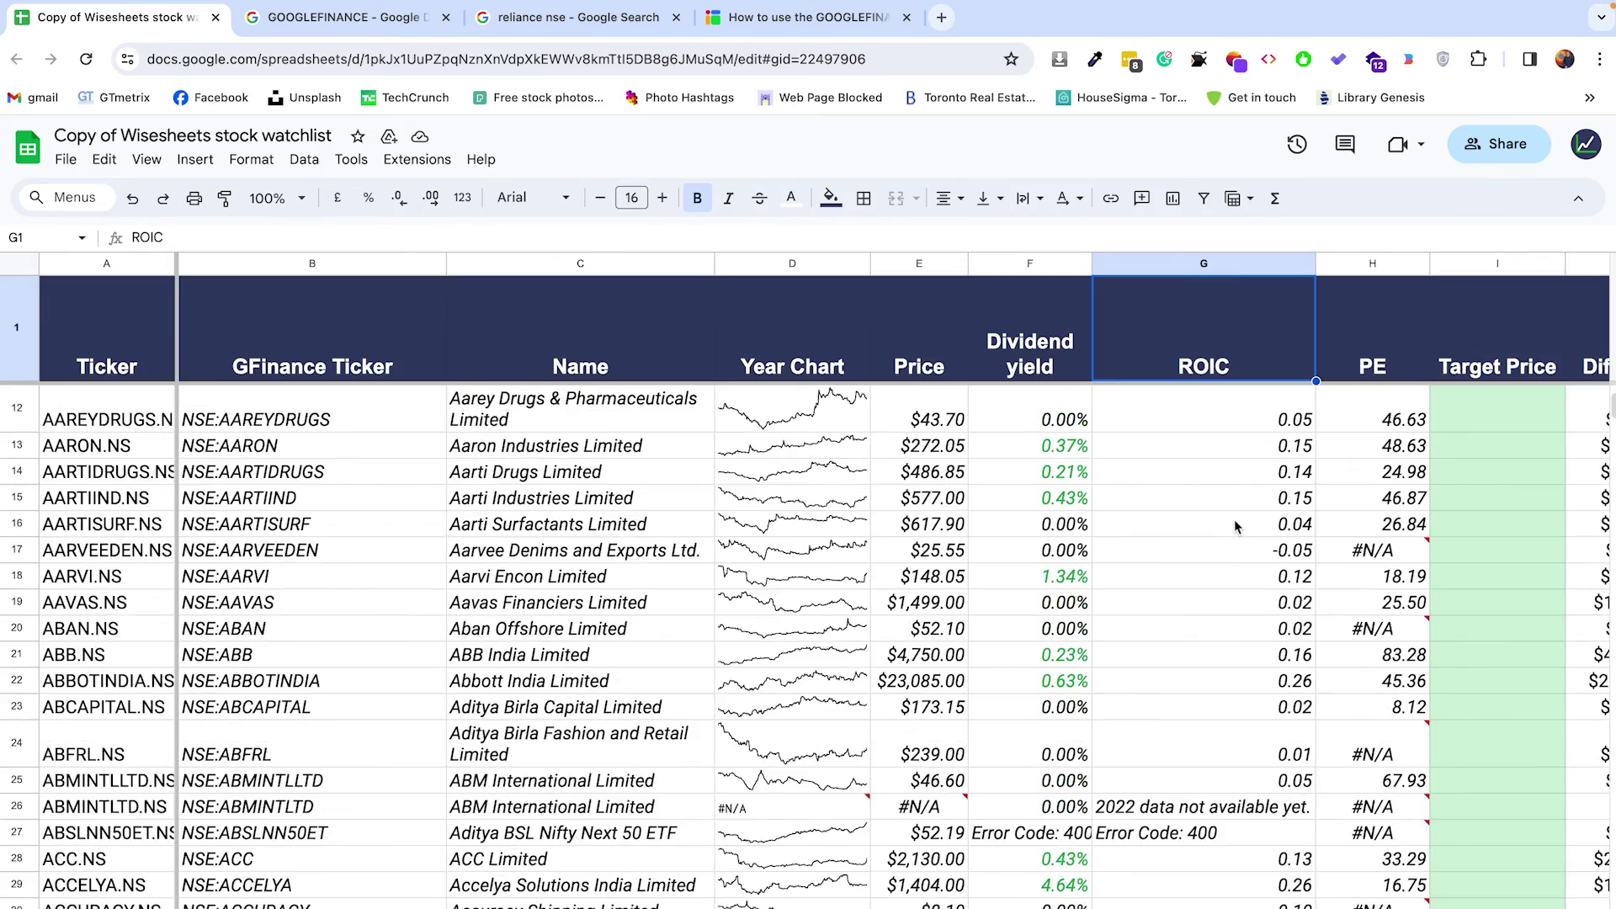
{"action": "scroll", "coordinate": [1236, 527], "scroll_direction": "up", "scroll_amount": 4}
{"action": "scroll", "coordinate": [1235, 527], "scroll_direction": "up", "scroll_amount": 4}
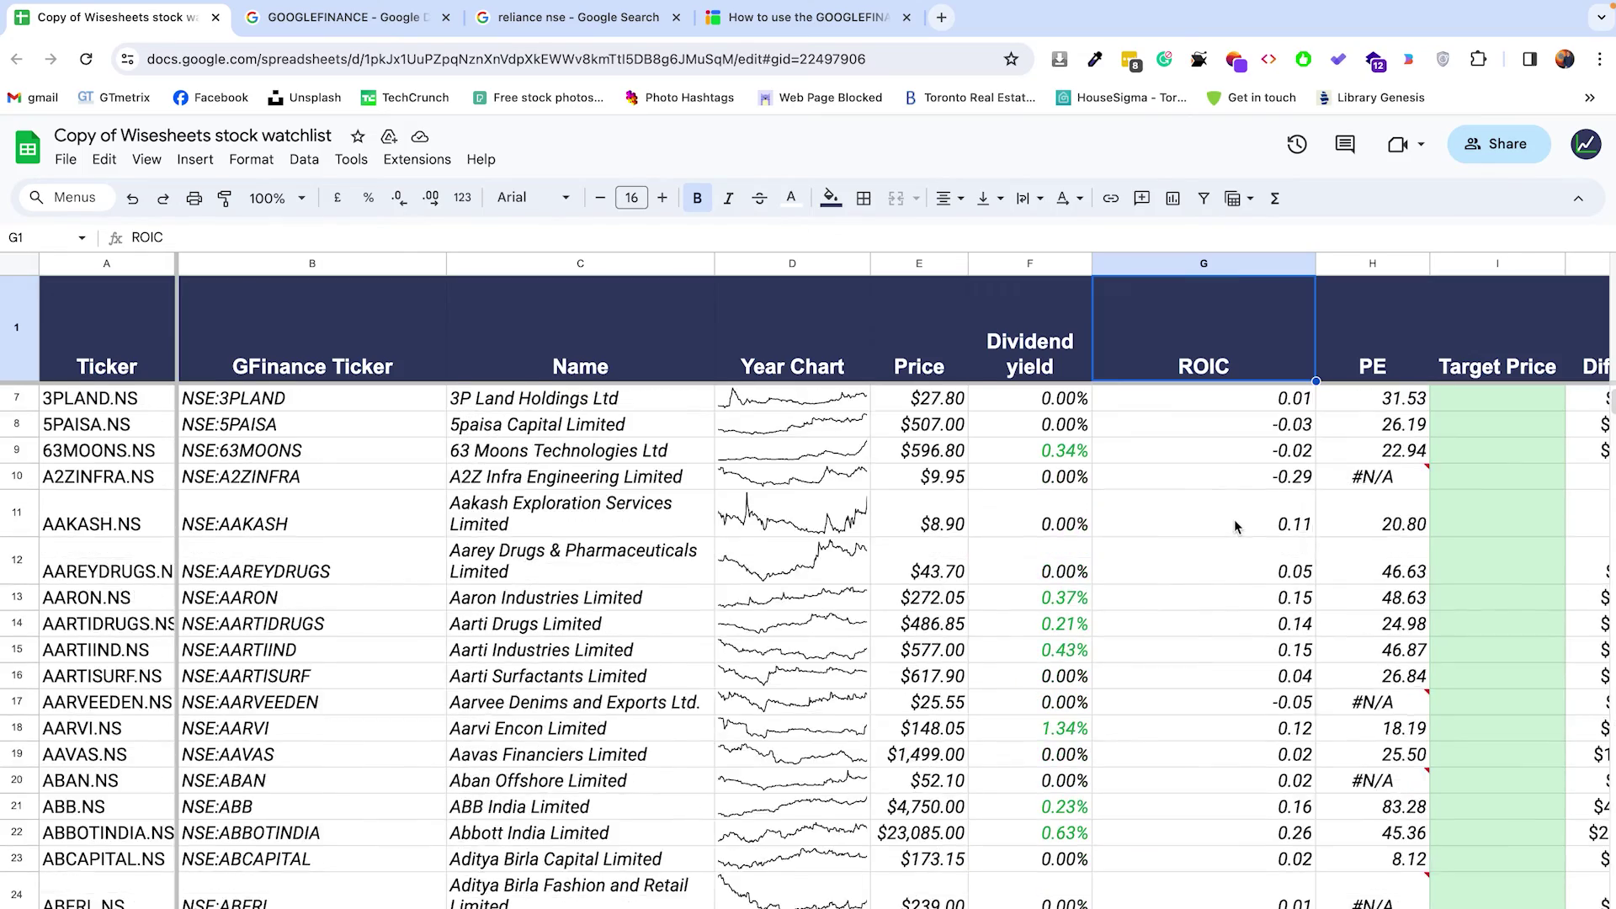
- Open the Wisesheets add-on sidebar and browse its pre-made templates
{"action": "left_click", "coordinate": [416, 159]}
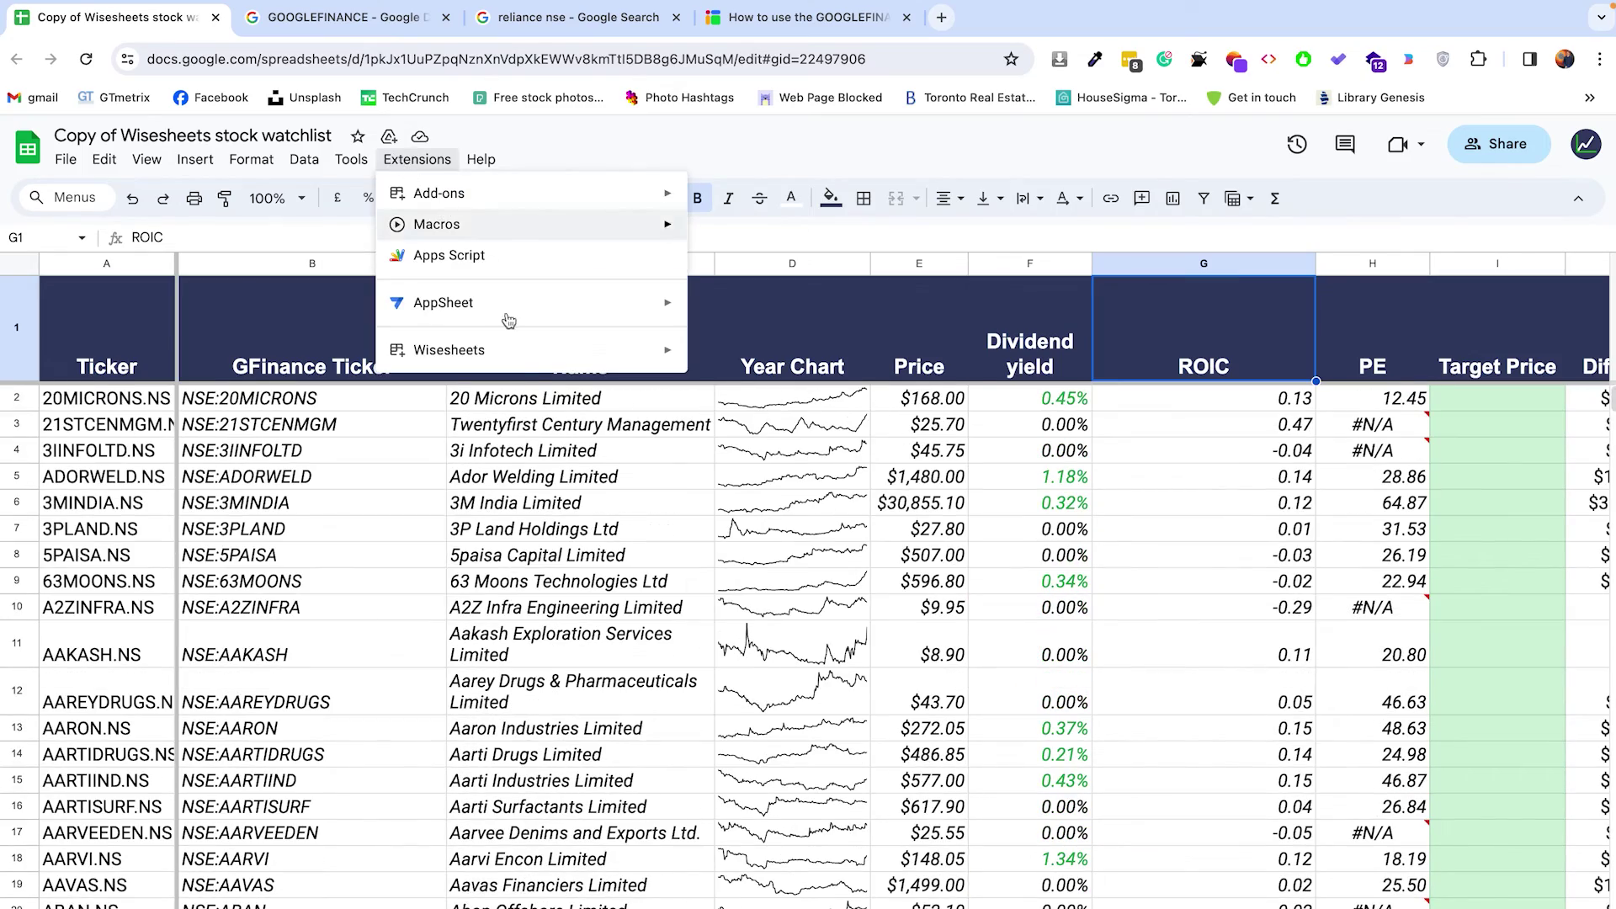
{"action": "mouse_move", "coordinate": [518, 350]}
{"action": "left_click", "coordinate": [722, 358]}
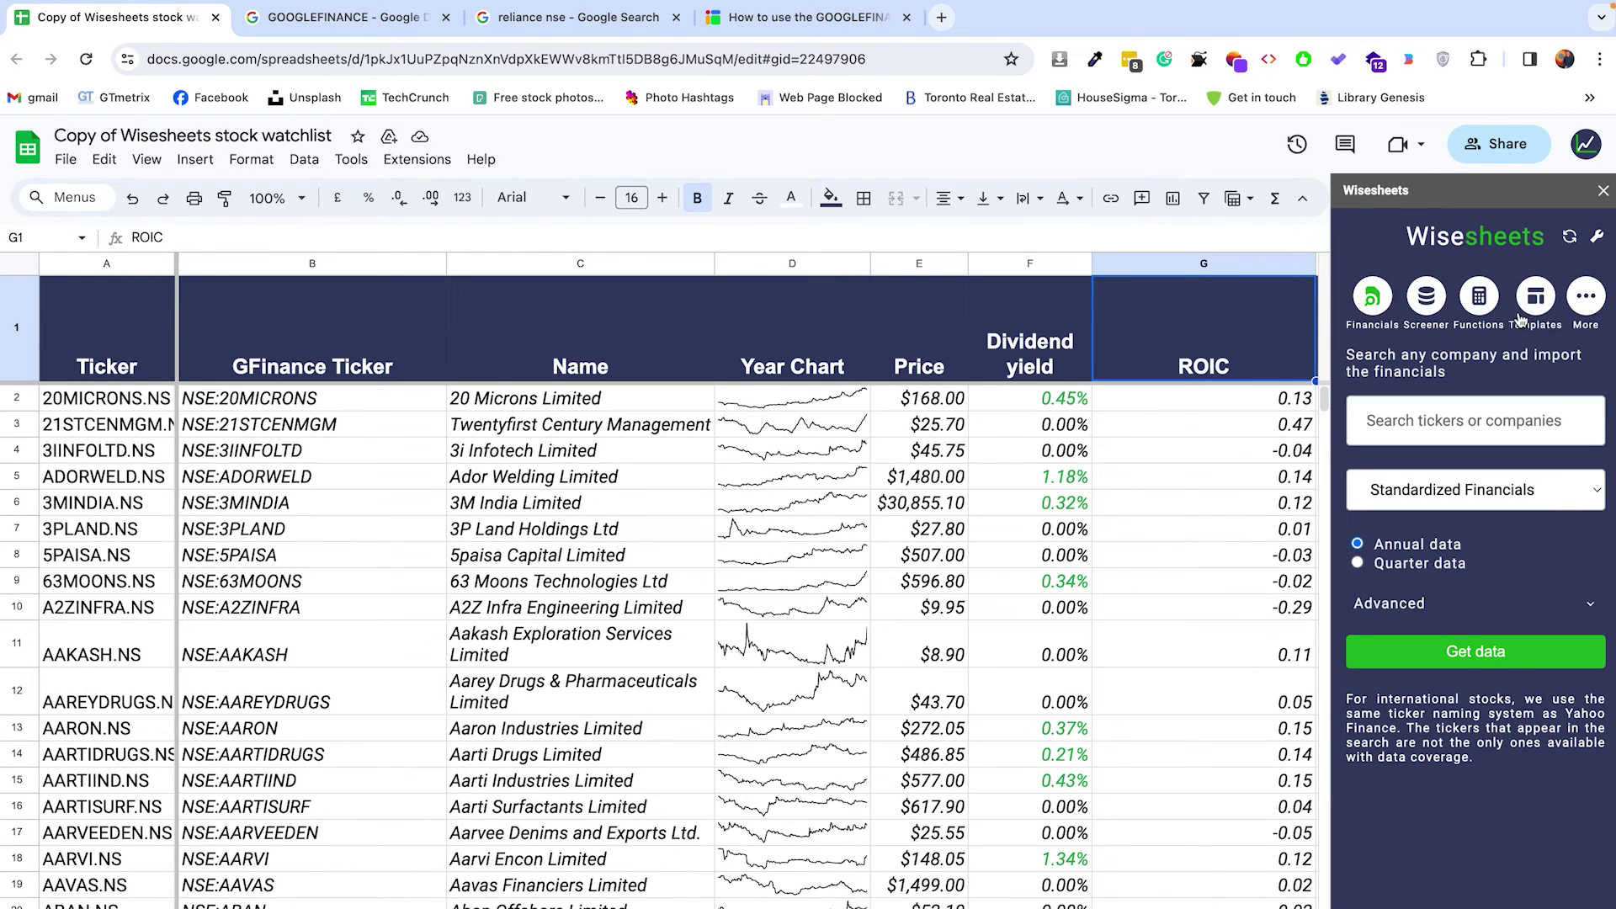
{"action": "left_click", "coordinate": [1537, 305]}
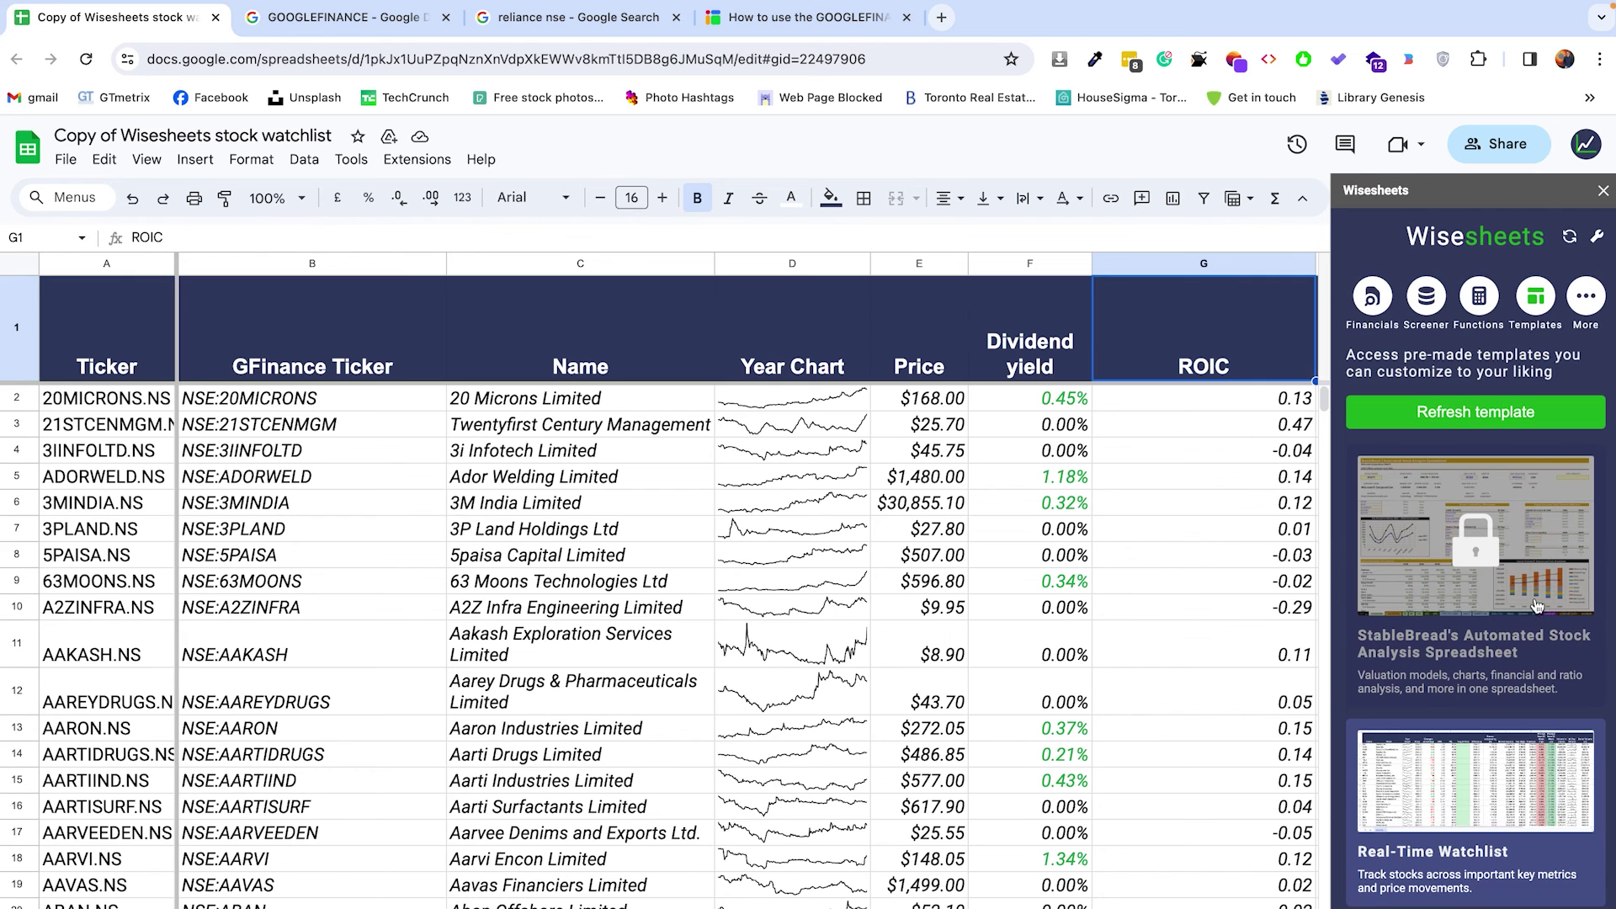
{"action": "scroll", "coordinate": [1537, 605], "scroll_direction": "down", "scroll_amount": 12}
{"action": "scroll", "coordinate": [1537, 611], "scroll_direction": "down", "scroll_amount": 5}
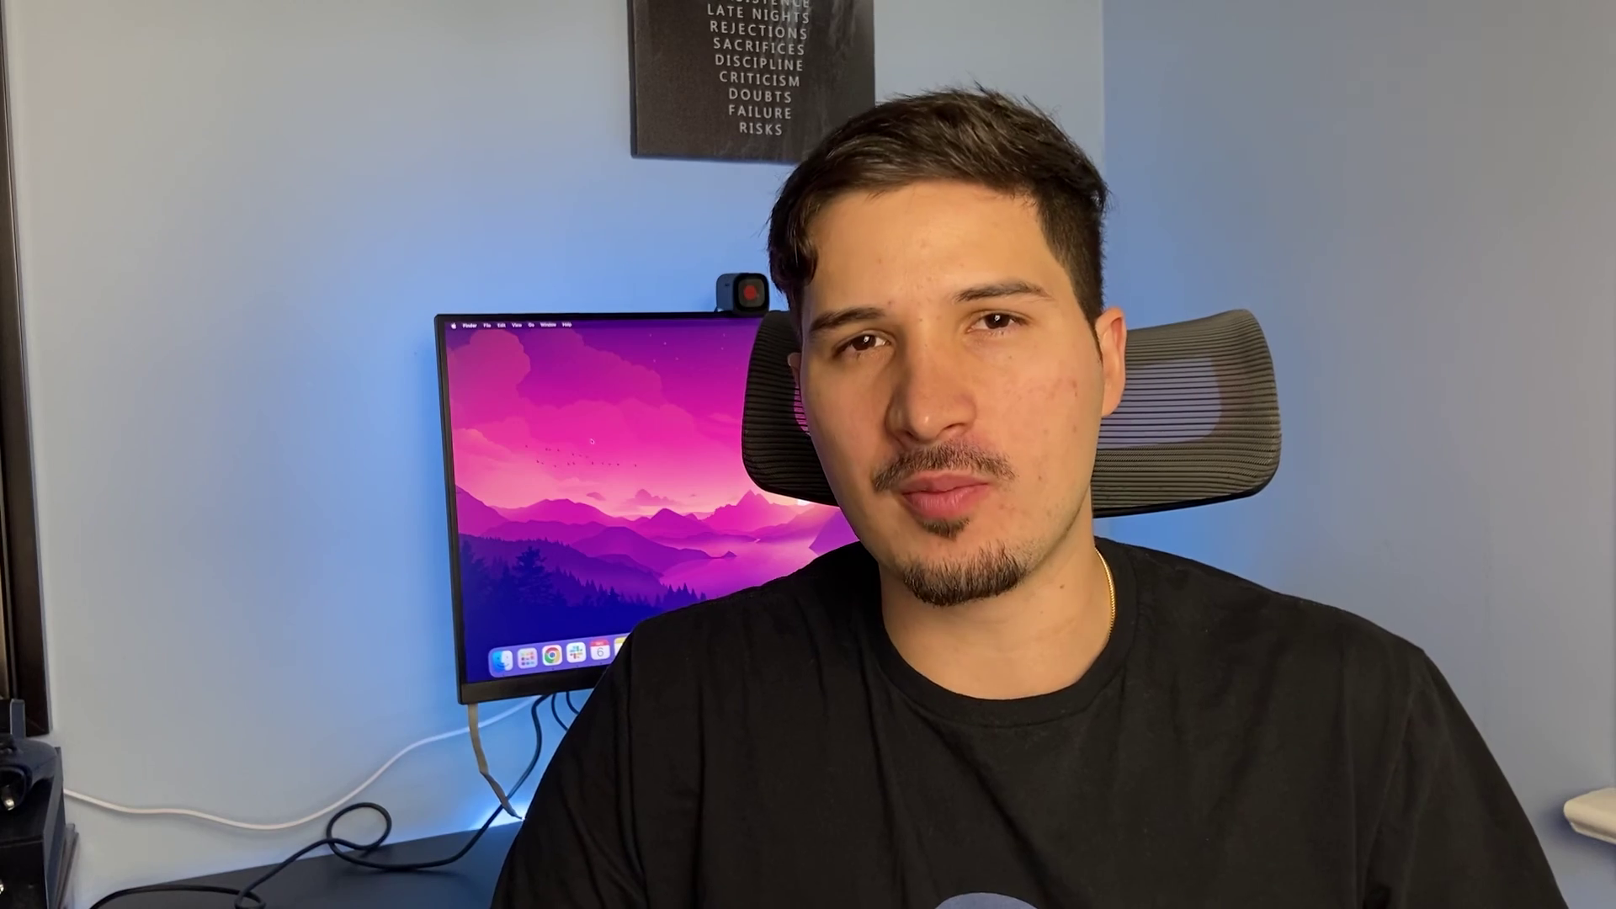